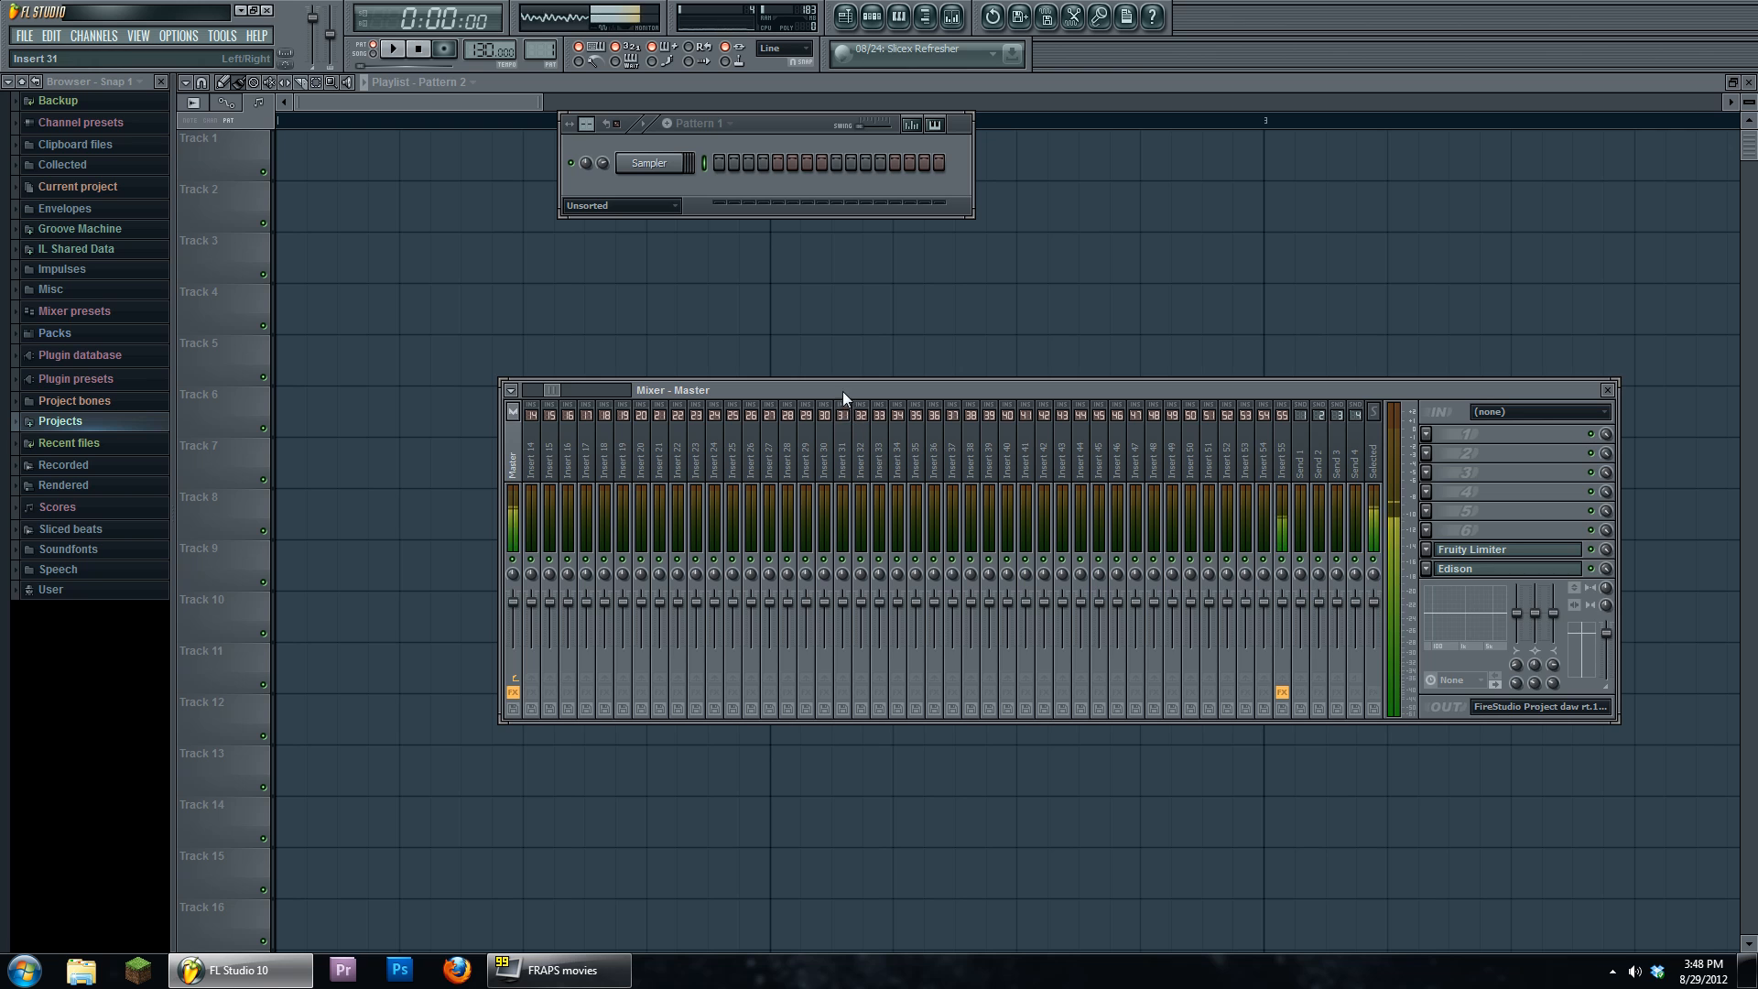
pyautogui.moveTo(842, 392); pyautogui.dragTo(730, 406)
pyautogui.moveTo(762, 124); pyautogui.dragTo(738, 203)
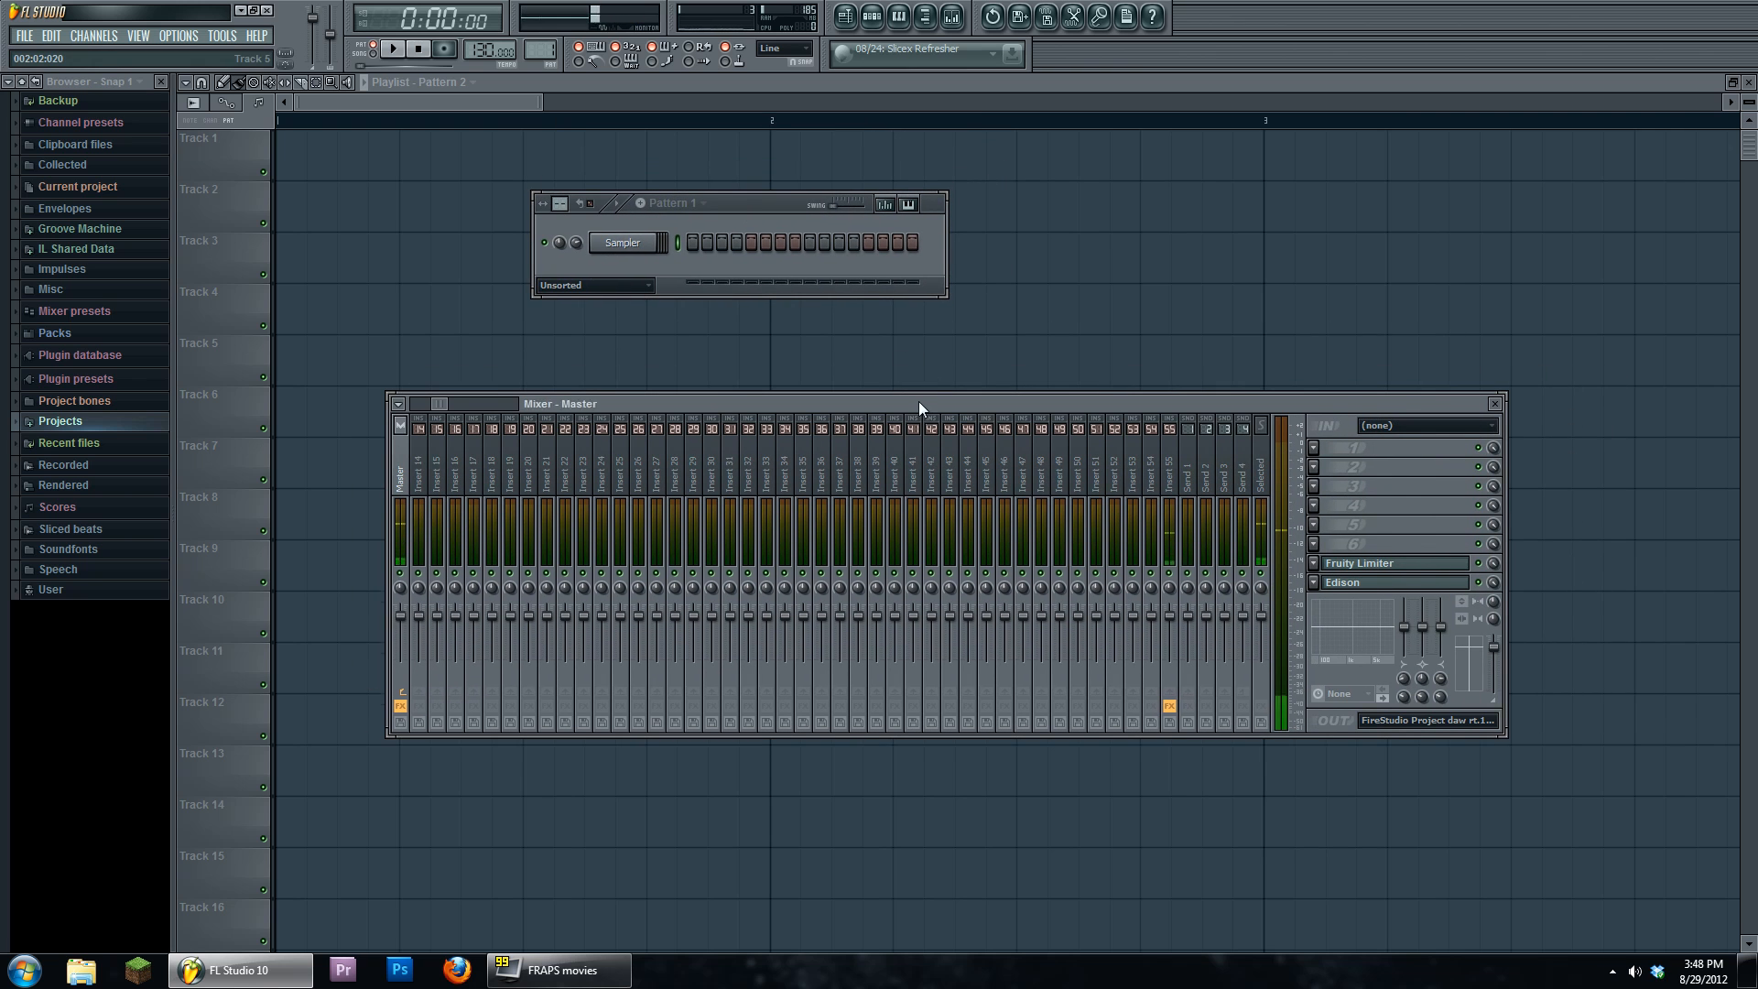
pyautogui.moveTo(919, 401); pyautogui.dragTo(905, 353)
pyautogui.moveTo(743, 209); pyautogui.dragTo(809, 207)
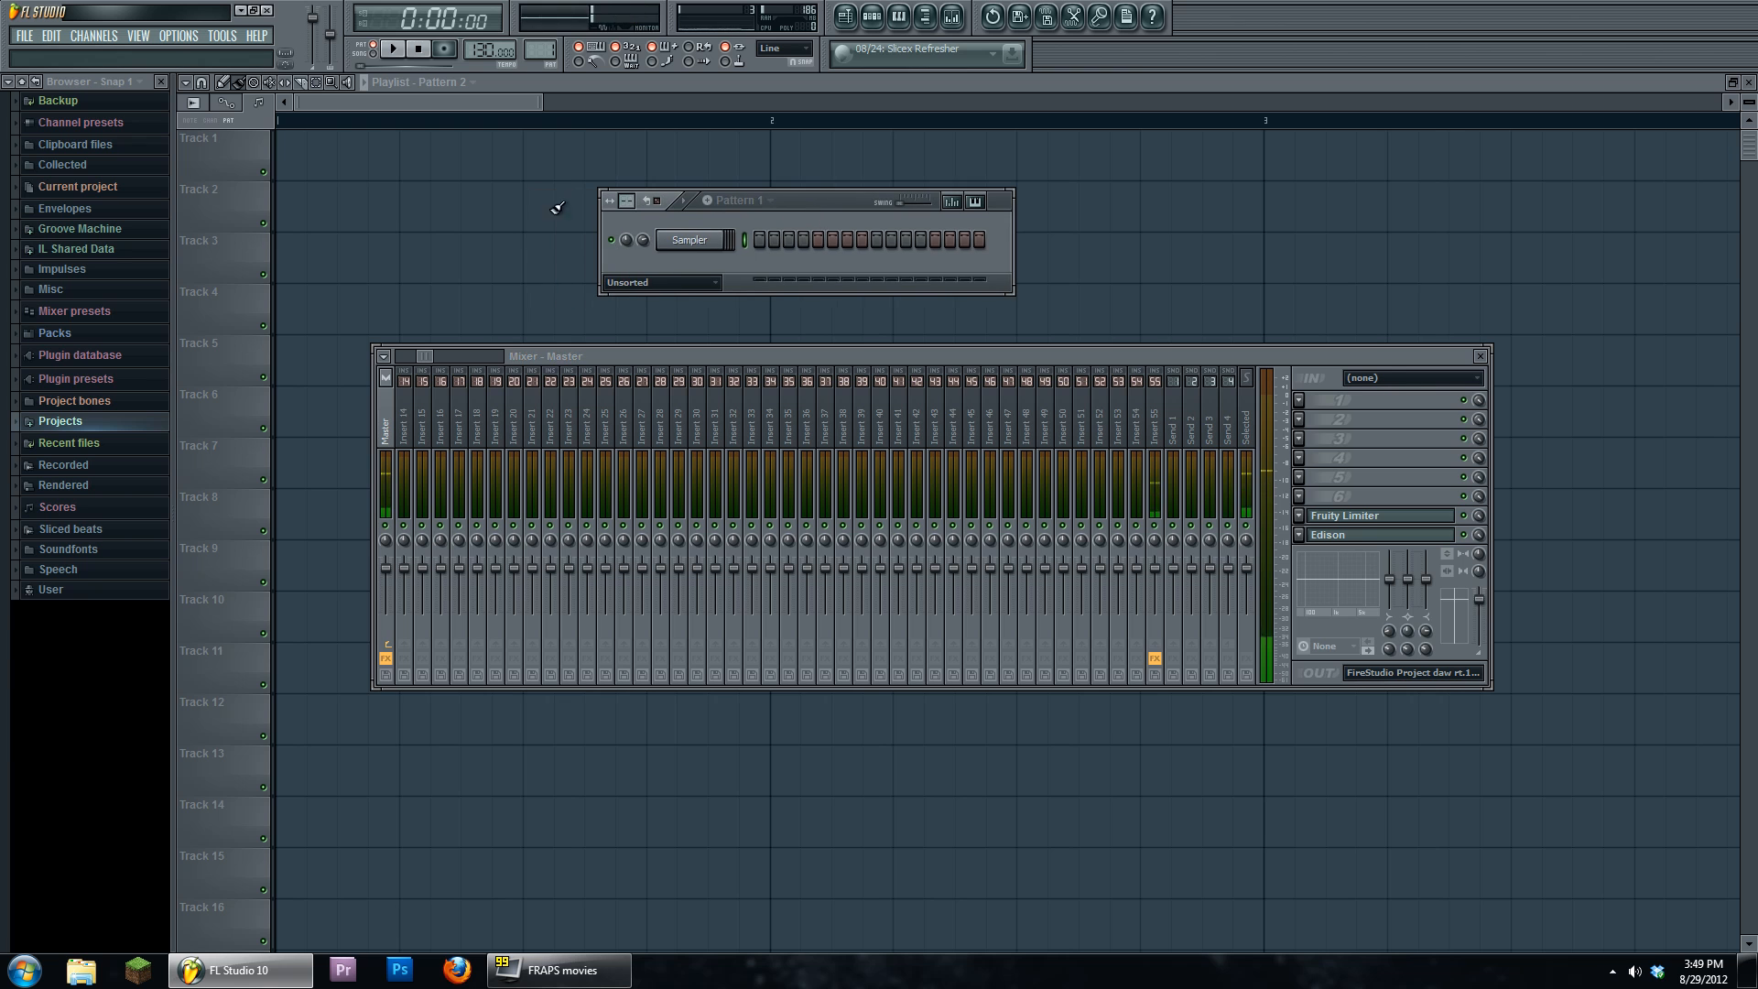
# - Add a Sytrus channel to the pattern and load its Default preset
pyautogui.click(106, 35)
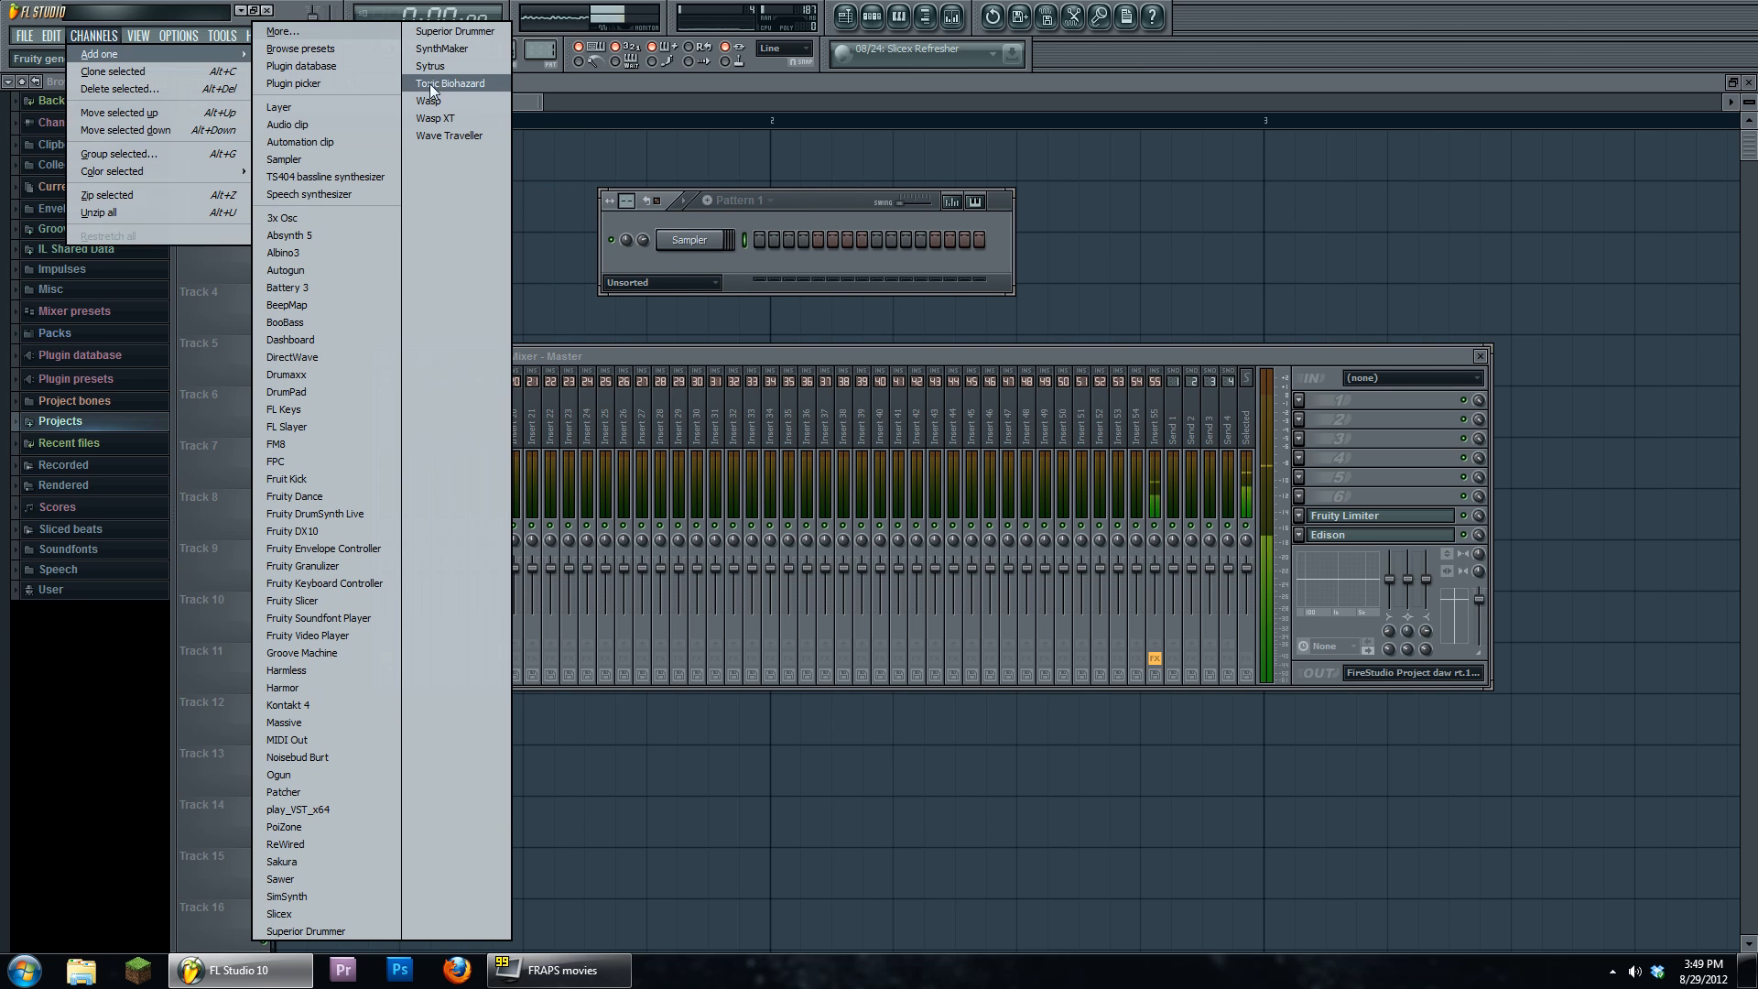
pyautogui.click(430, 66)
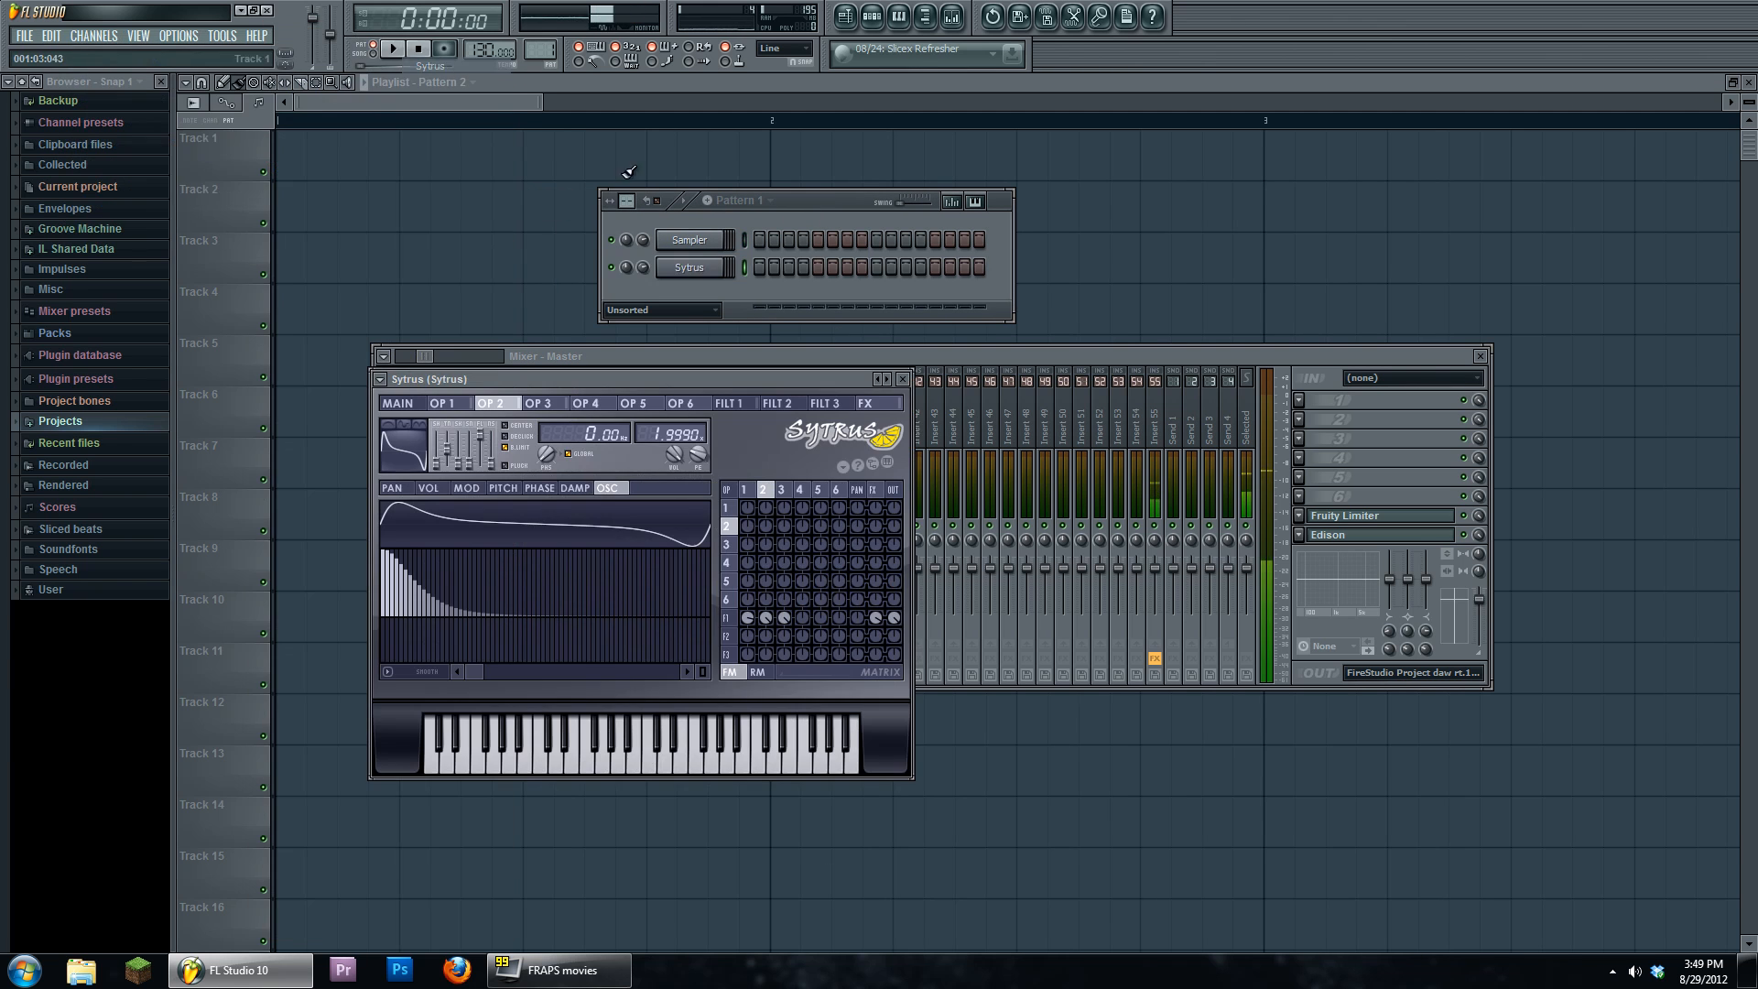
pyautogui.moveTo(715, 357); pyautogui.dragTo(883, 283)
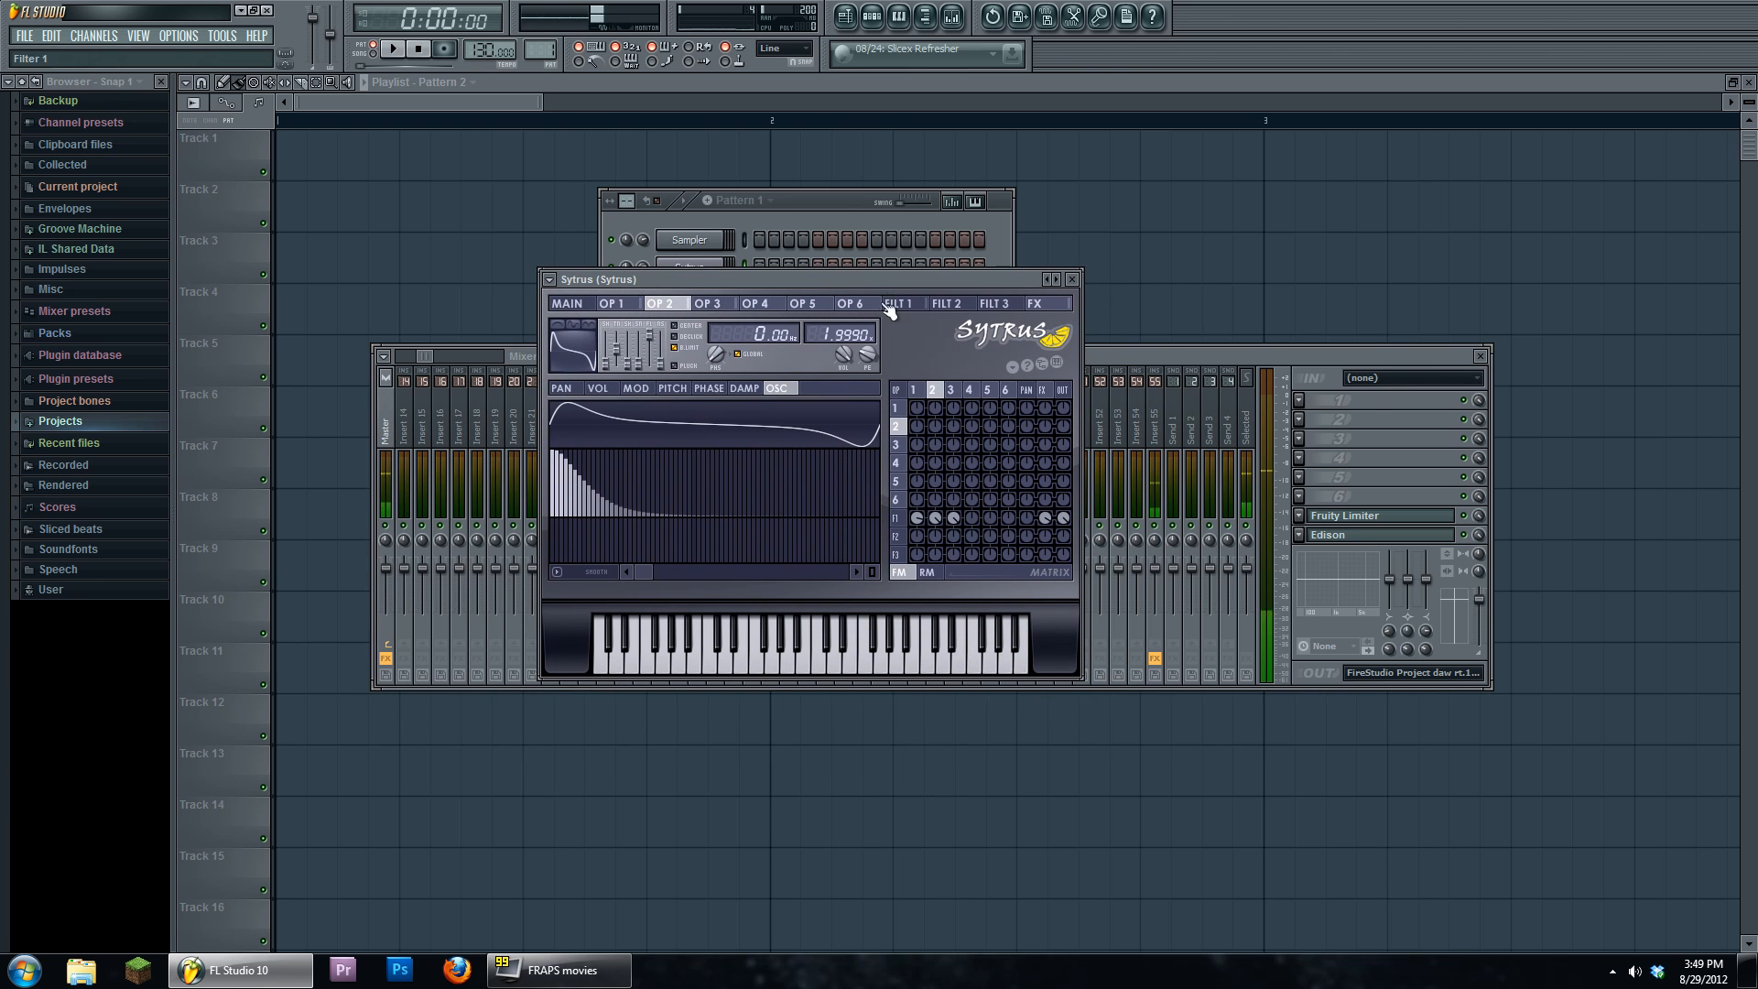
pyautogui.click(549, 279)
pyautogui.moveTo(602, 333)
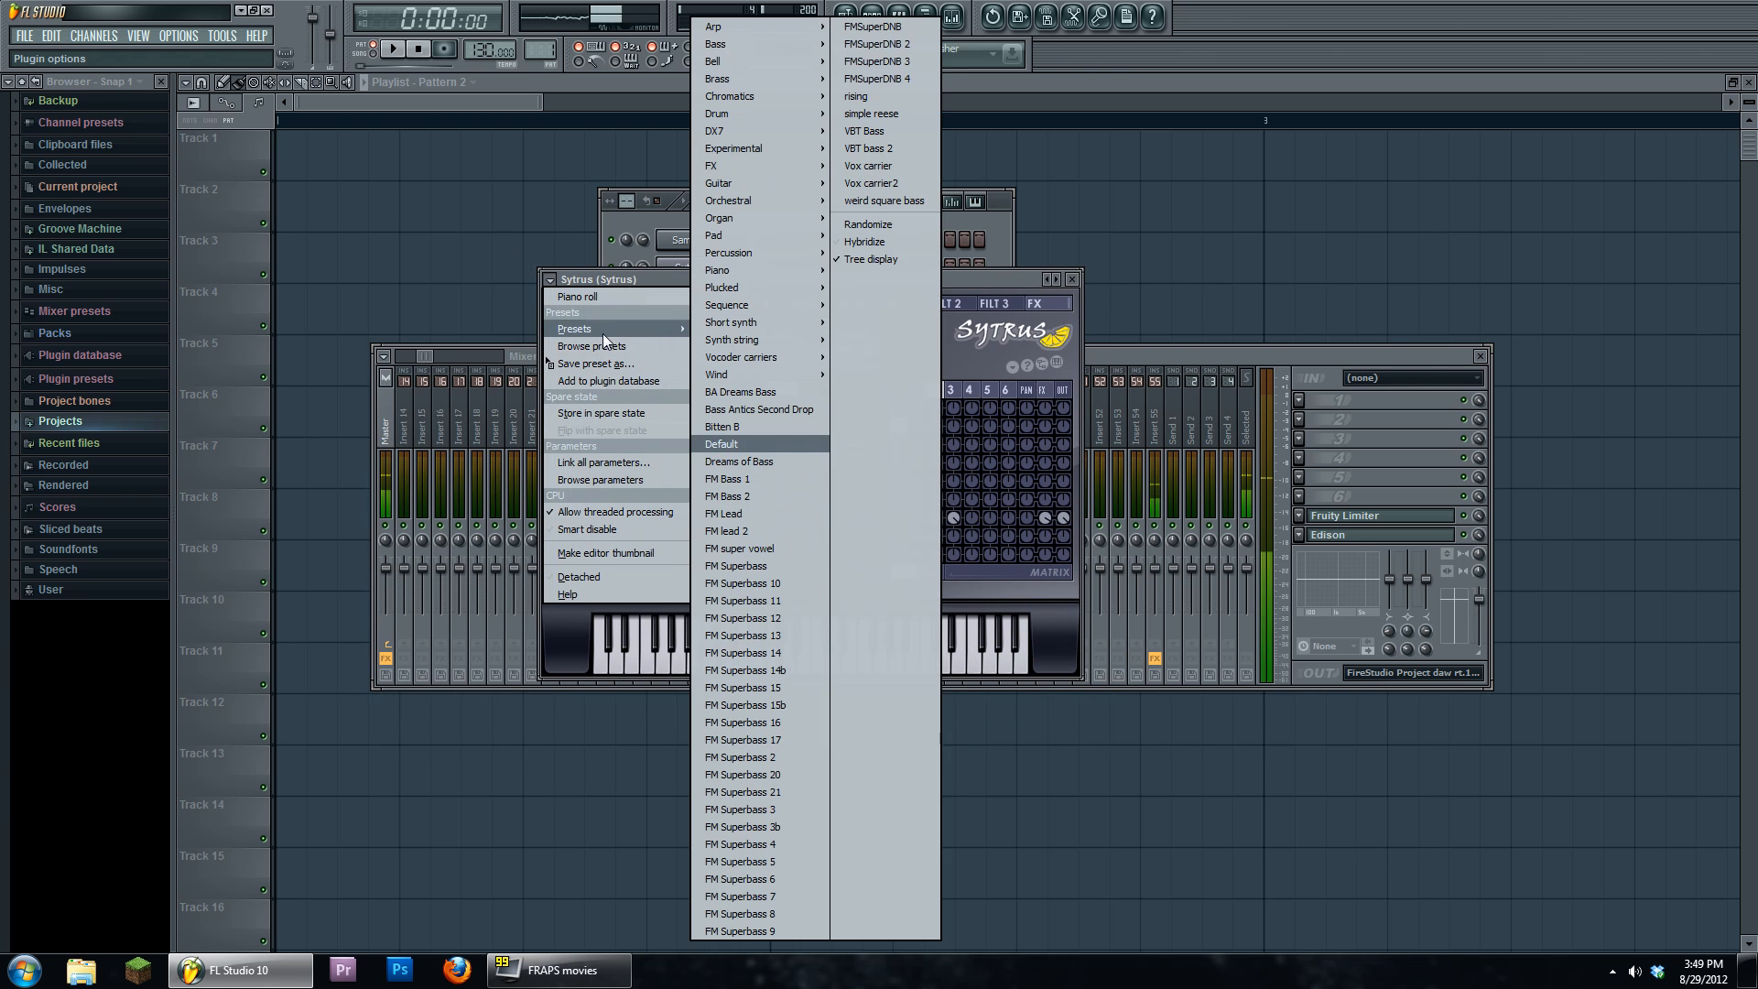
pyautogui.click(783, 440)
pyautogui.moveTo(761, 279); pyautogui.dragTo(760, 344)
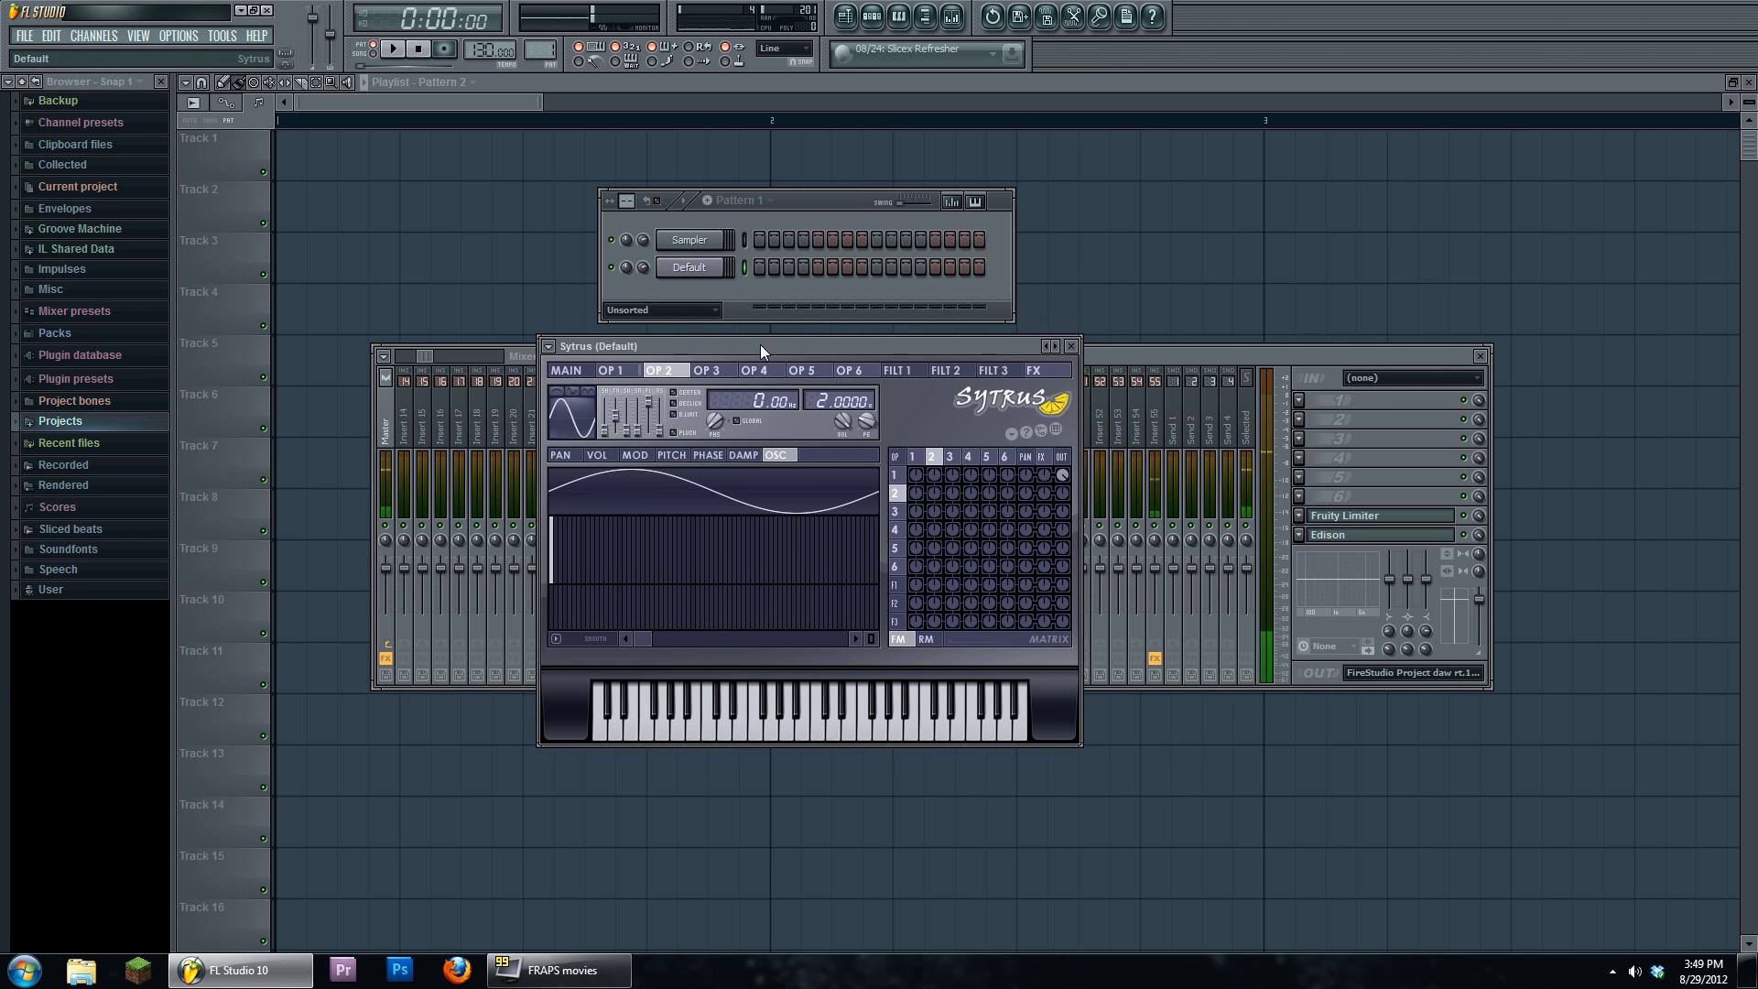
# - Route the new Sytrus channel to mixer track Insert 1 through its channel settings
pyautogui.click(1481, 355)
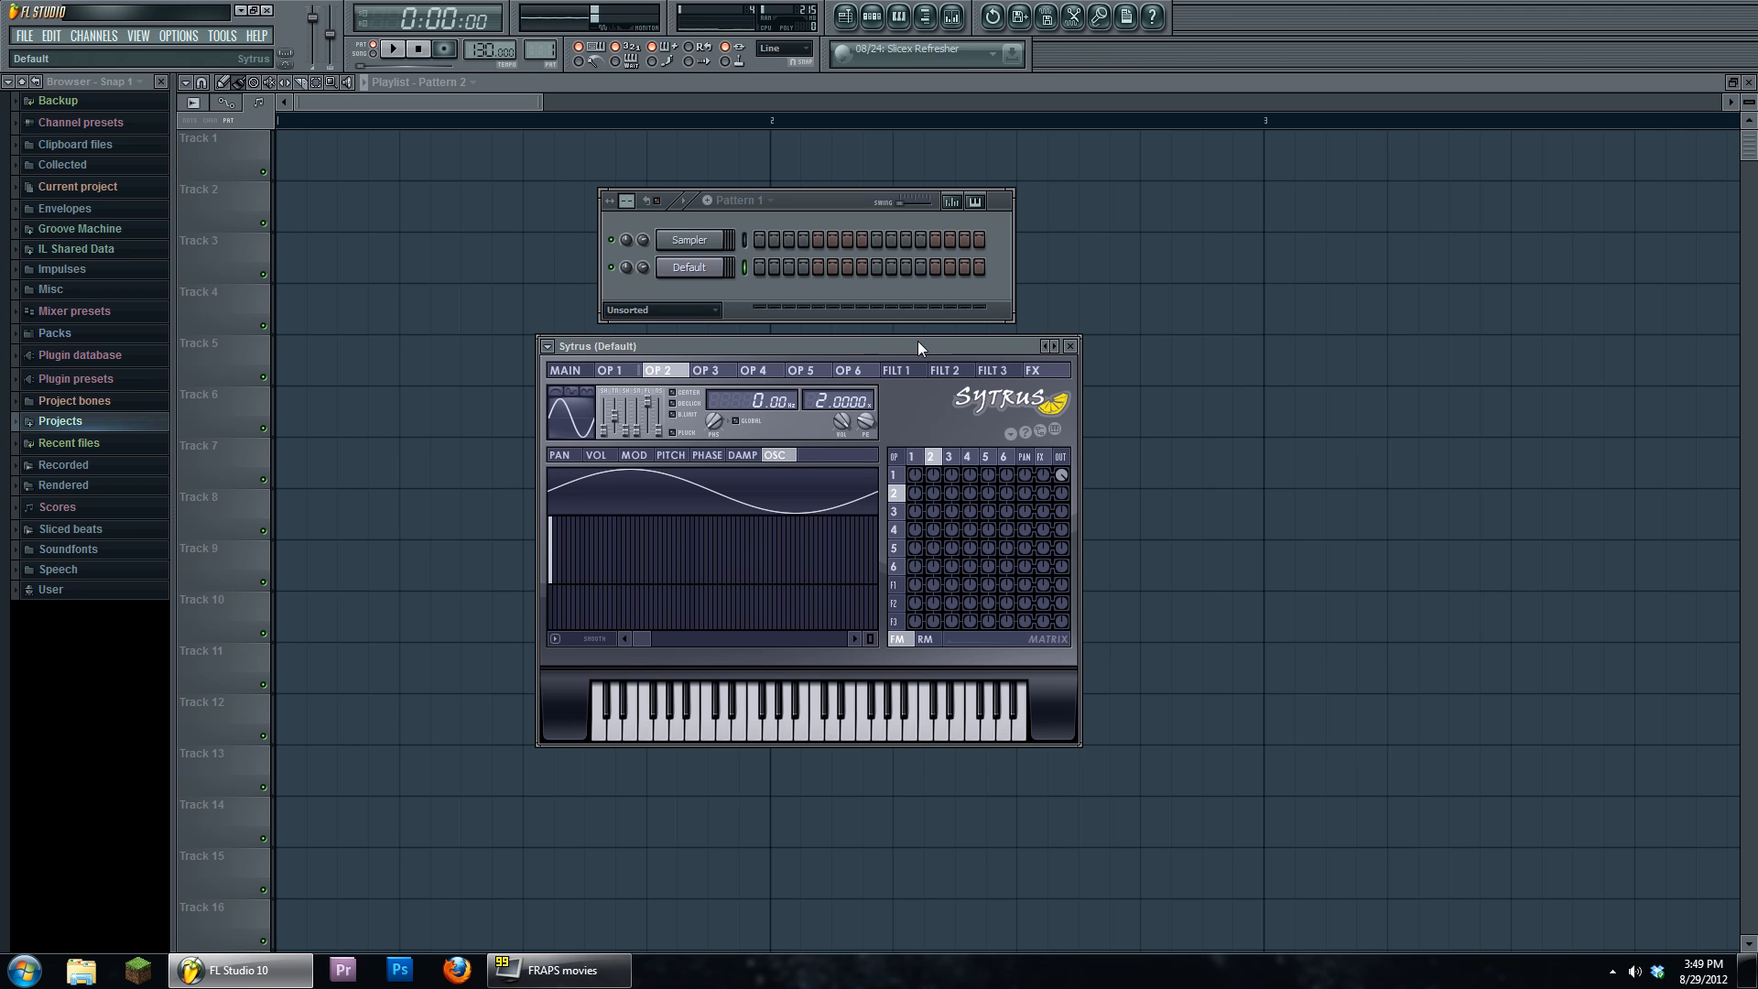
pyautogui.click(710, 271)
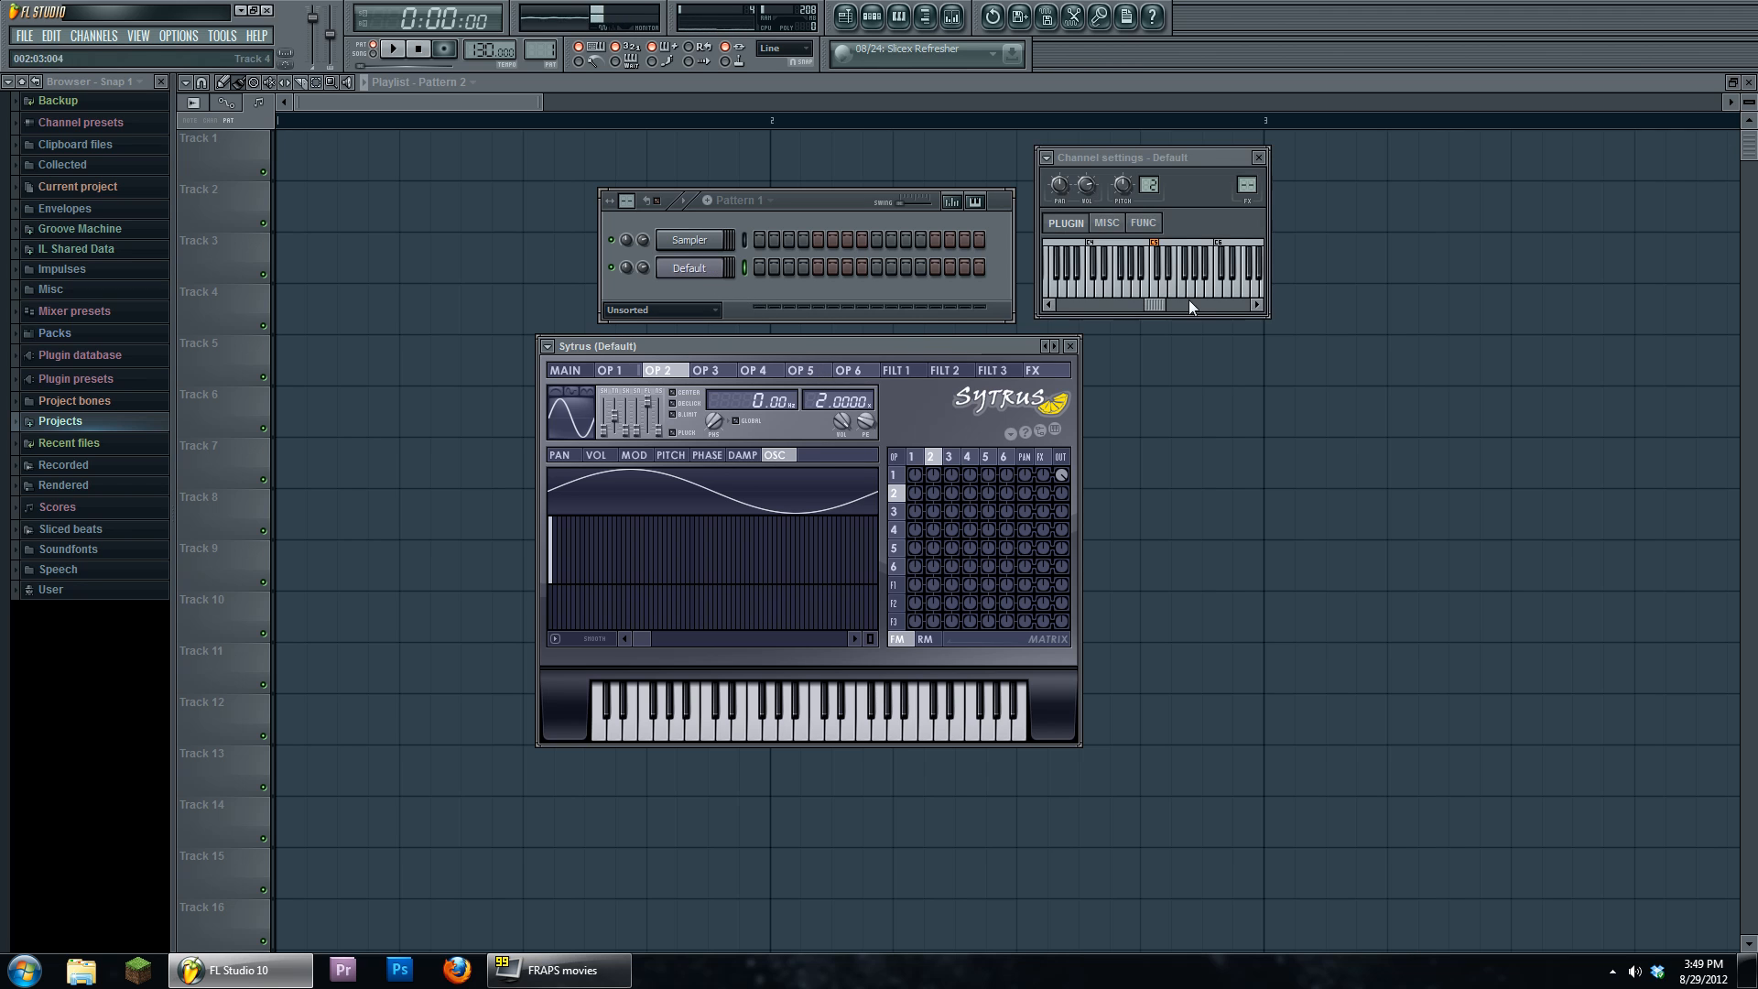
pyautogui.moveTo(1248, 186); pyautogui.dragTo(1248, 177)
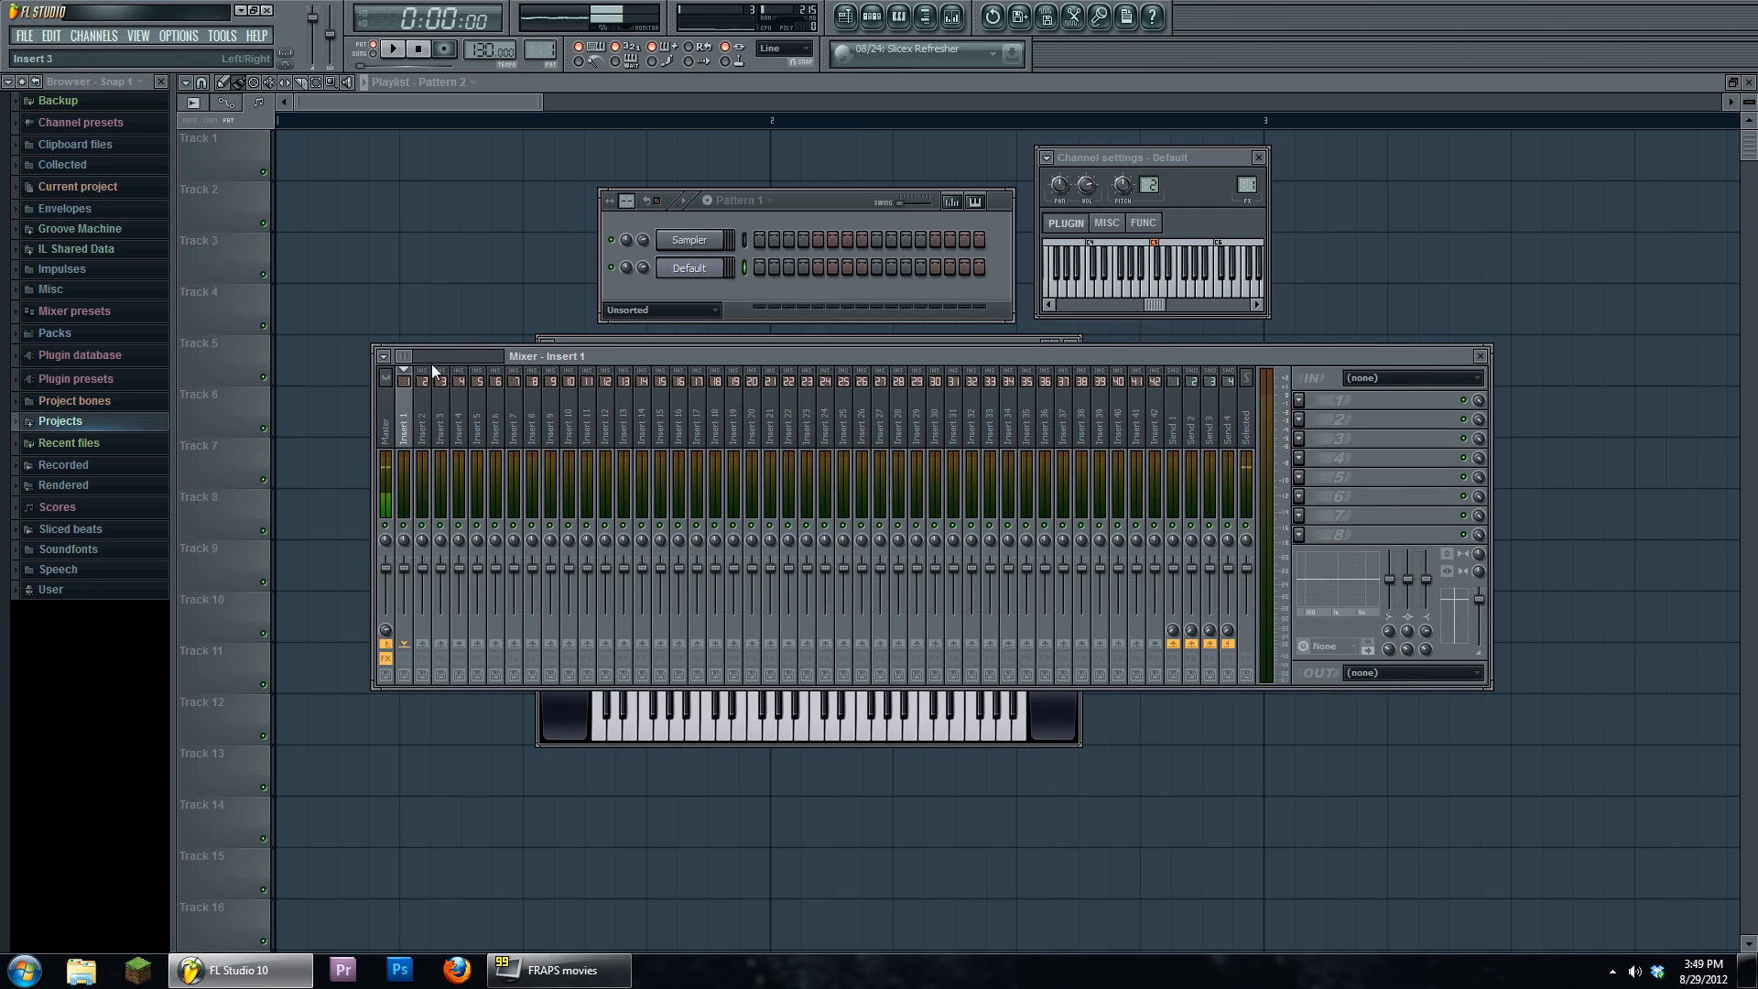
pyautogui.click(827, 339)
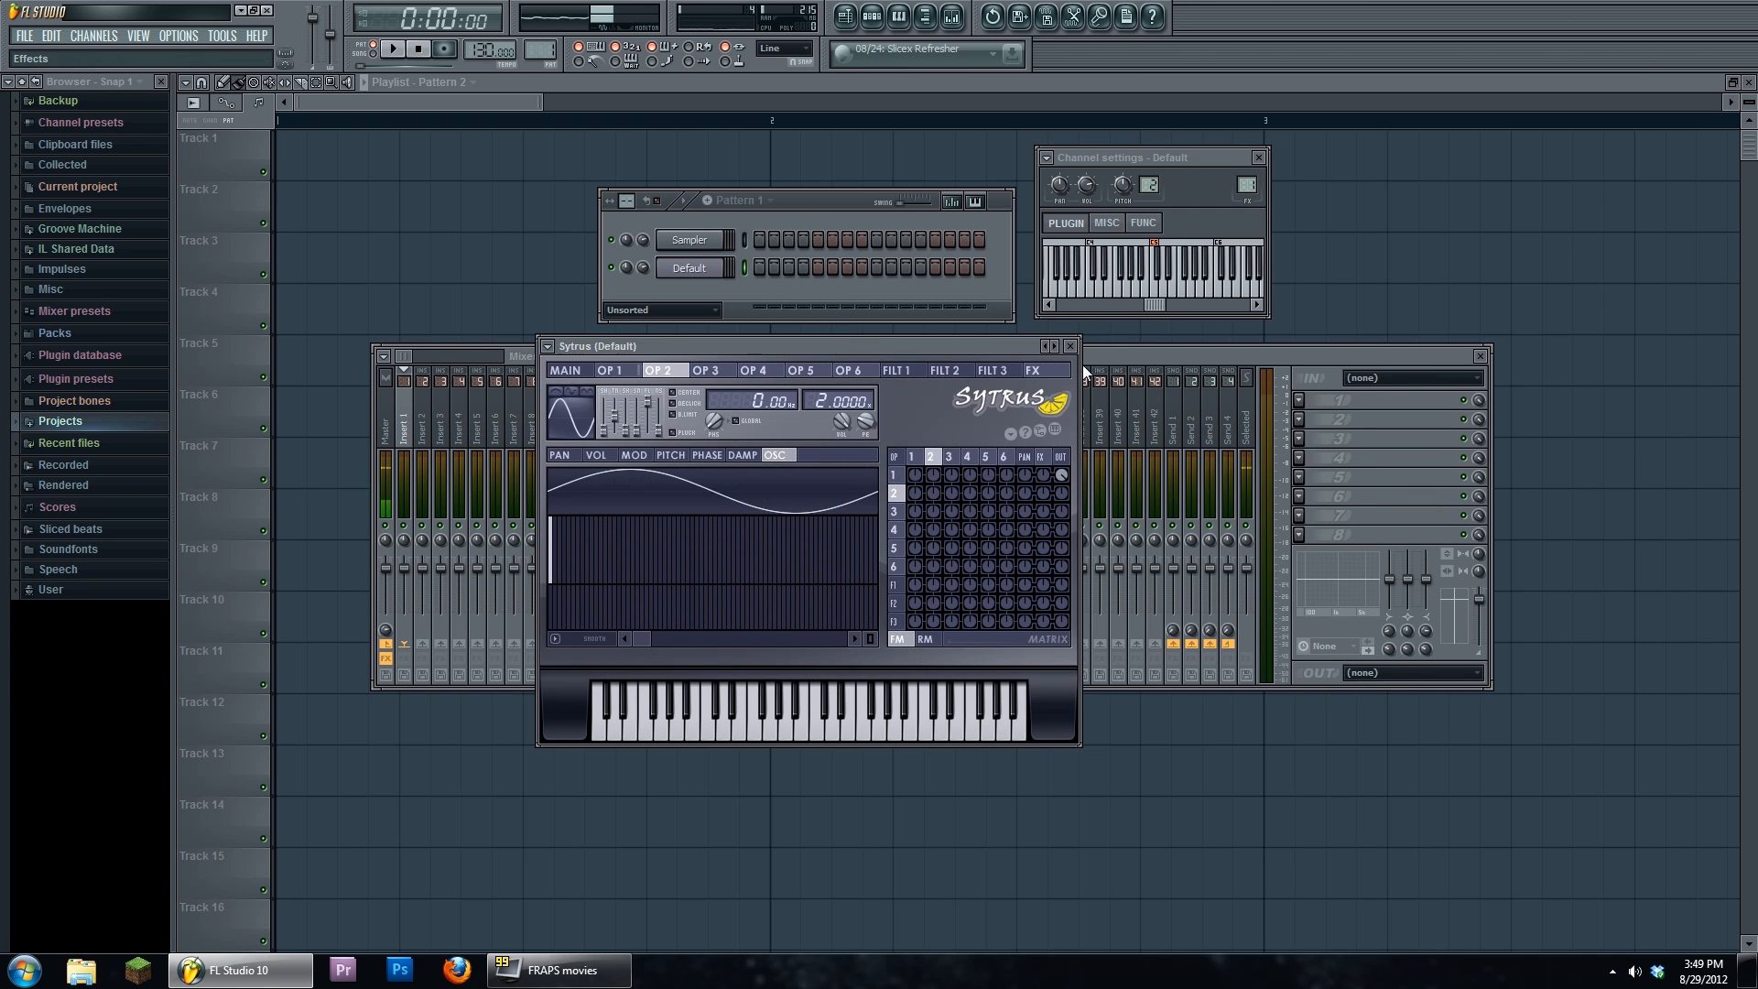
pyautogui.moveTo(1082, 364); pyautogui.dragTo(1306, 438)
pyautogui.click(1482, 430)
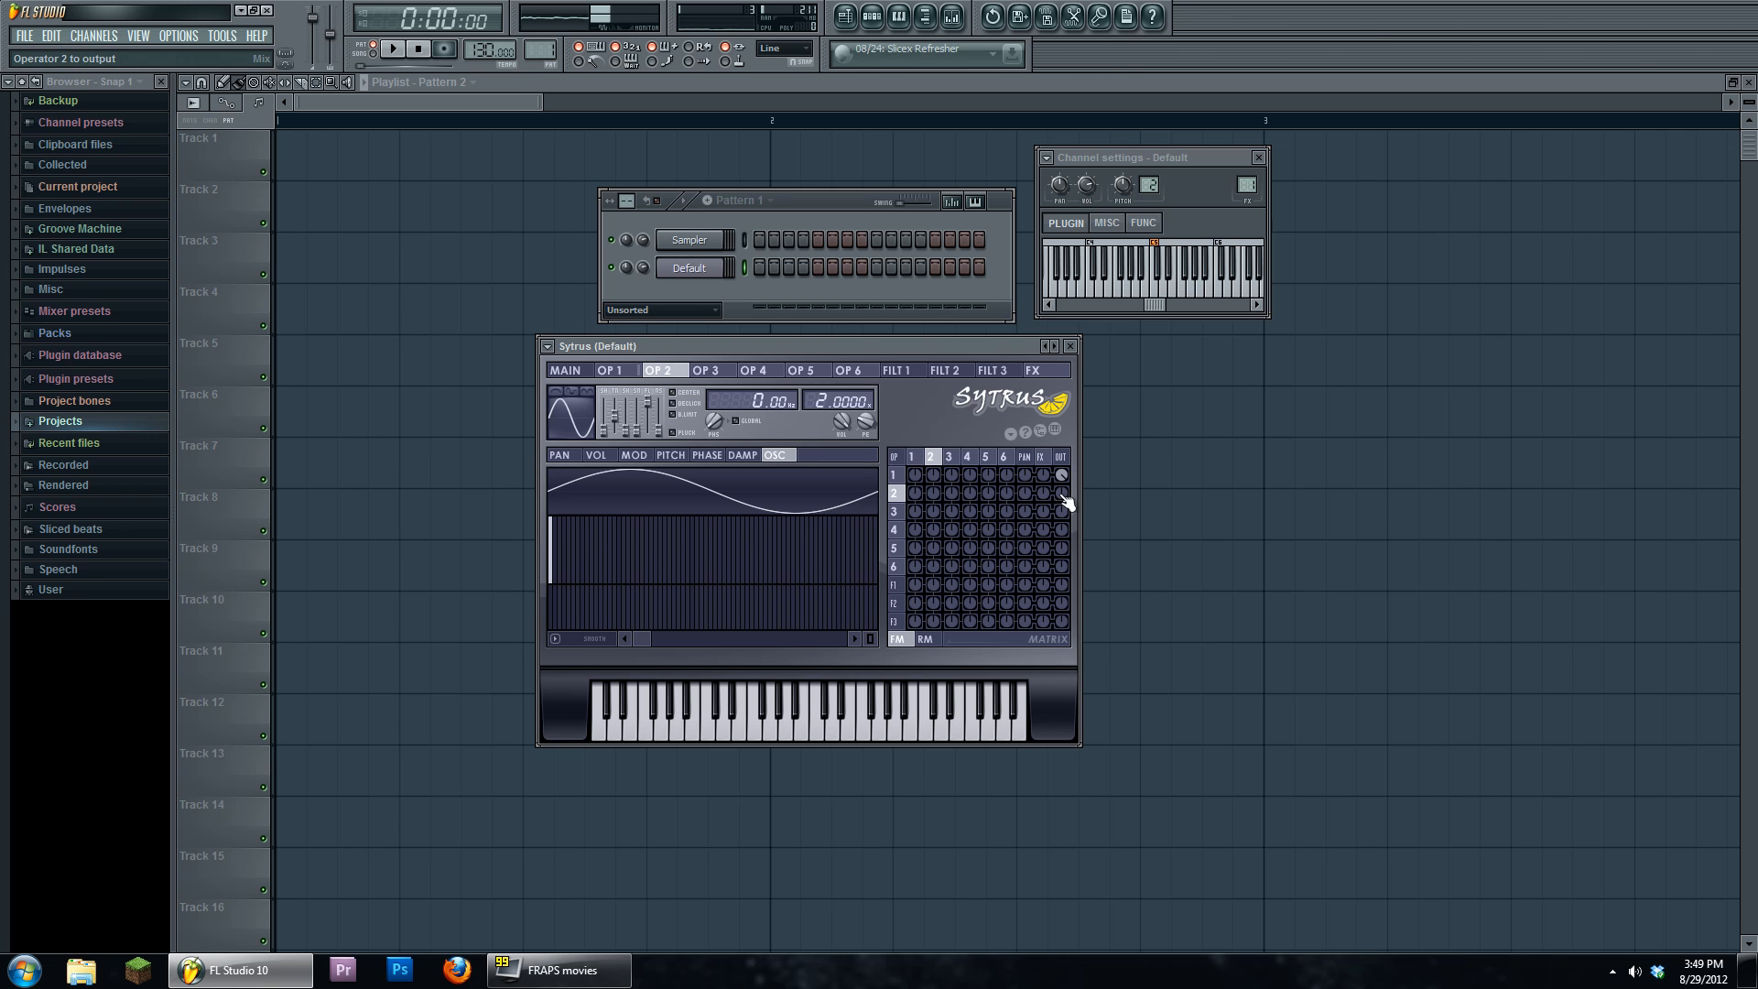
# - Raise operator 2's output and reshape the waveforms of operators 1 and 2, giving operator 2 a sawtooth and a 2.0300 frequency ratio
pyautogui.click(893, 474)
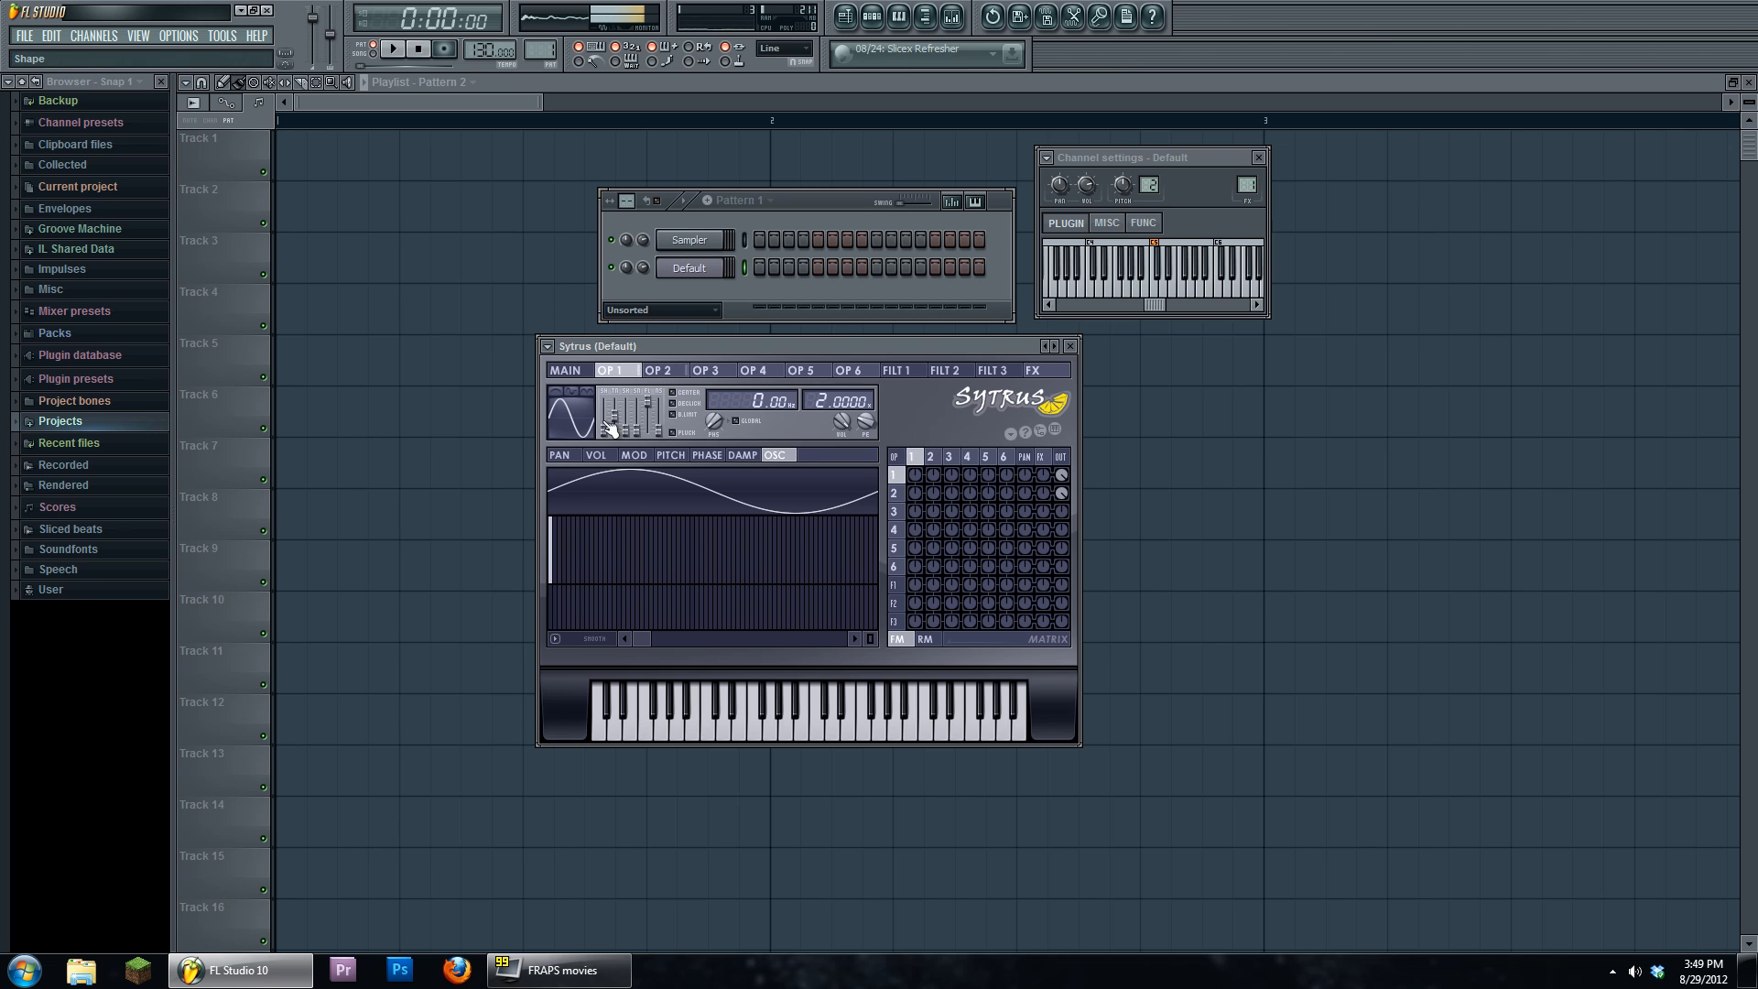
pyautogui.moveTo(608, 429); pyautogui.dragTo(606, 412)
pyautogui.click(930, 456)
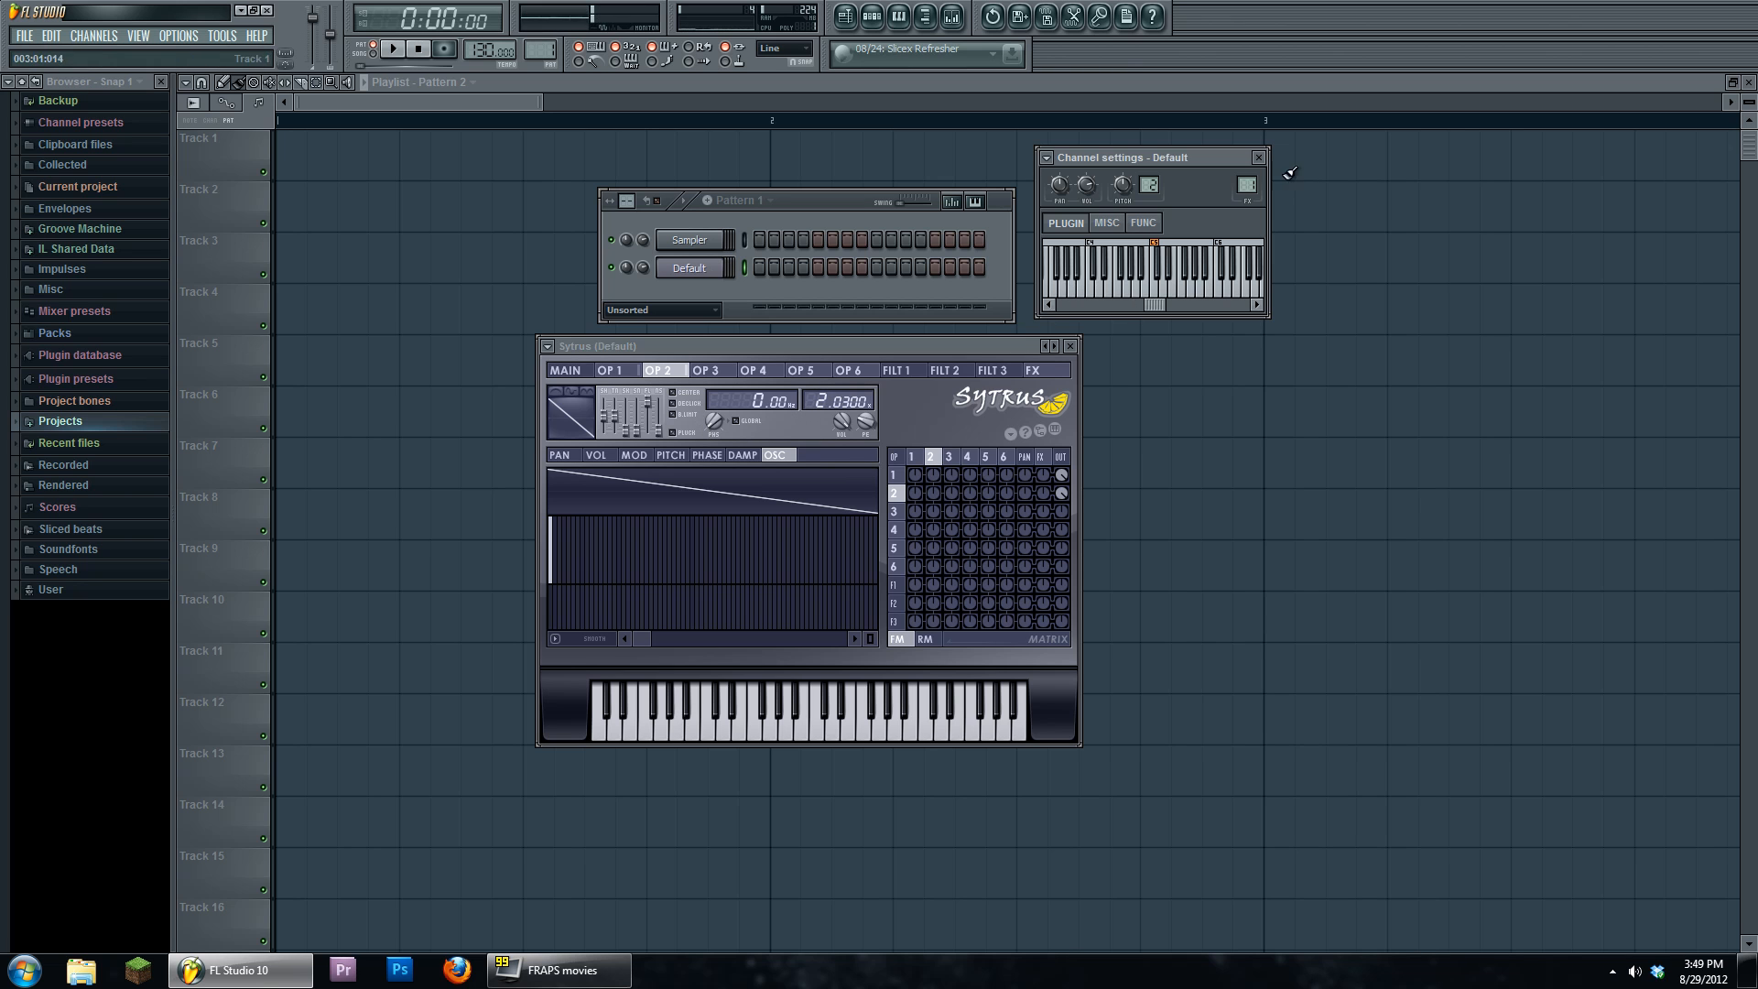
# - Audition the Sytrus sound through the mixer and inspect the Fruity Limiter on the Master track
pyautogui.doubleClick(1246, 186)
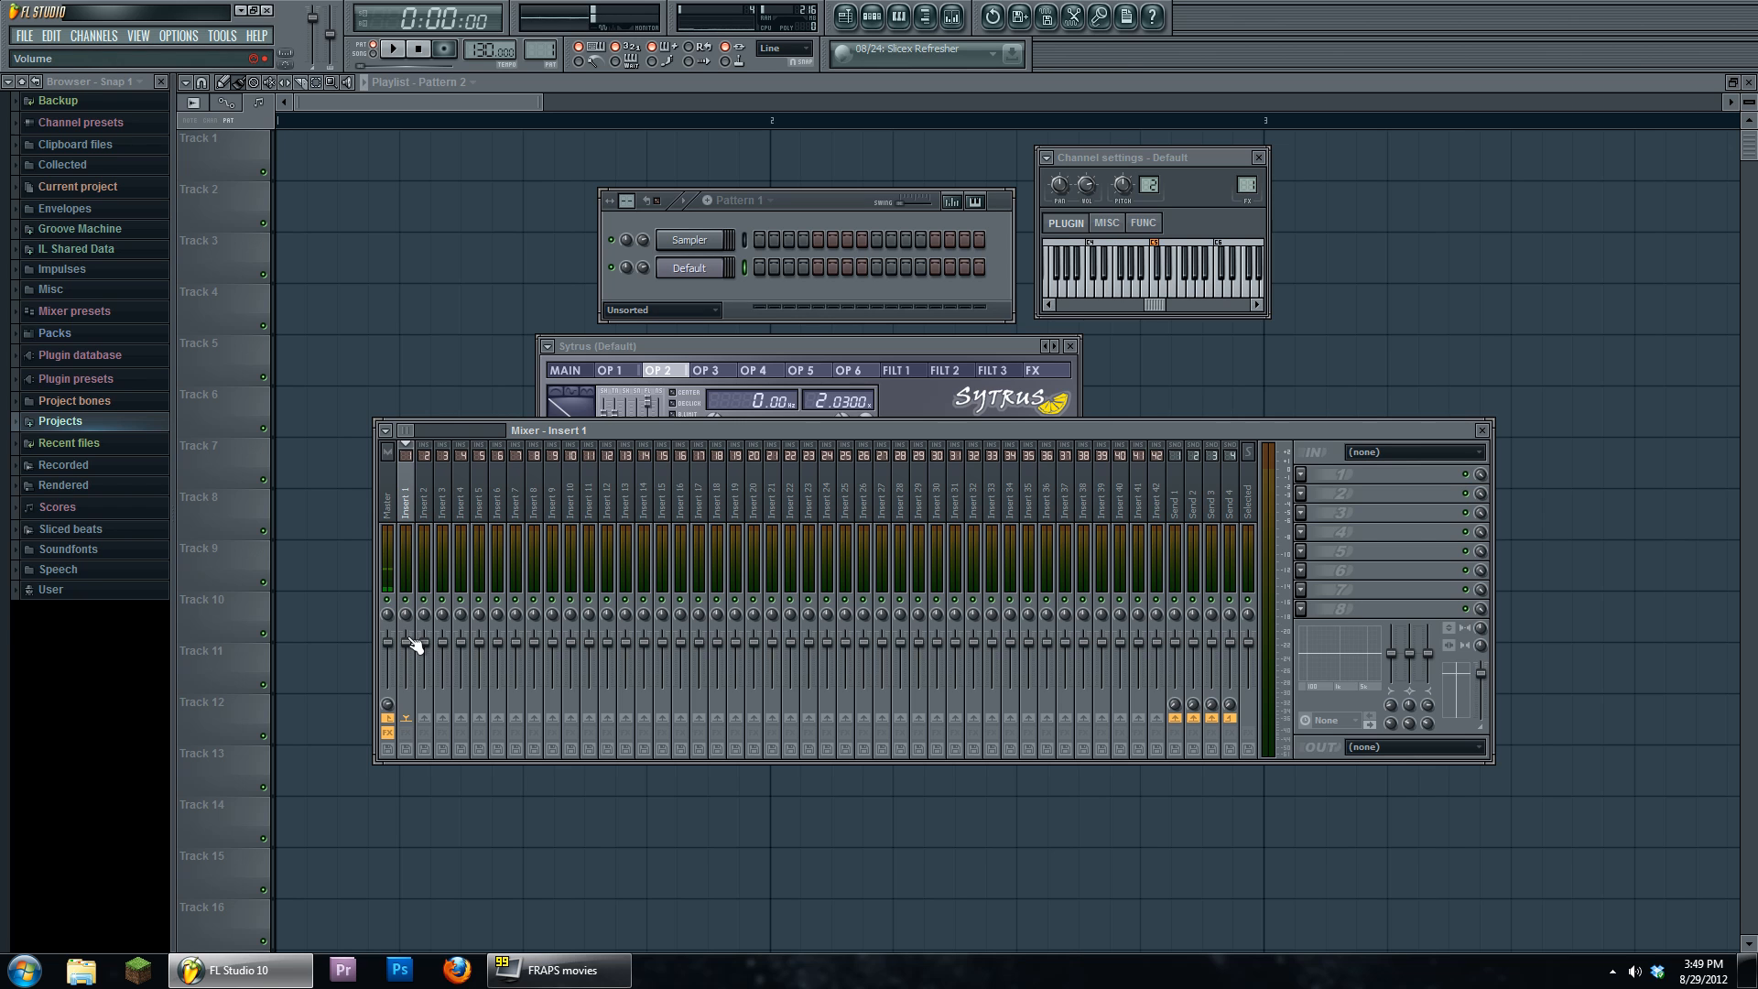
pyautogui.click(793, 348)
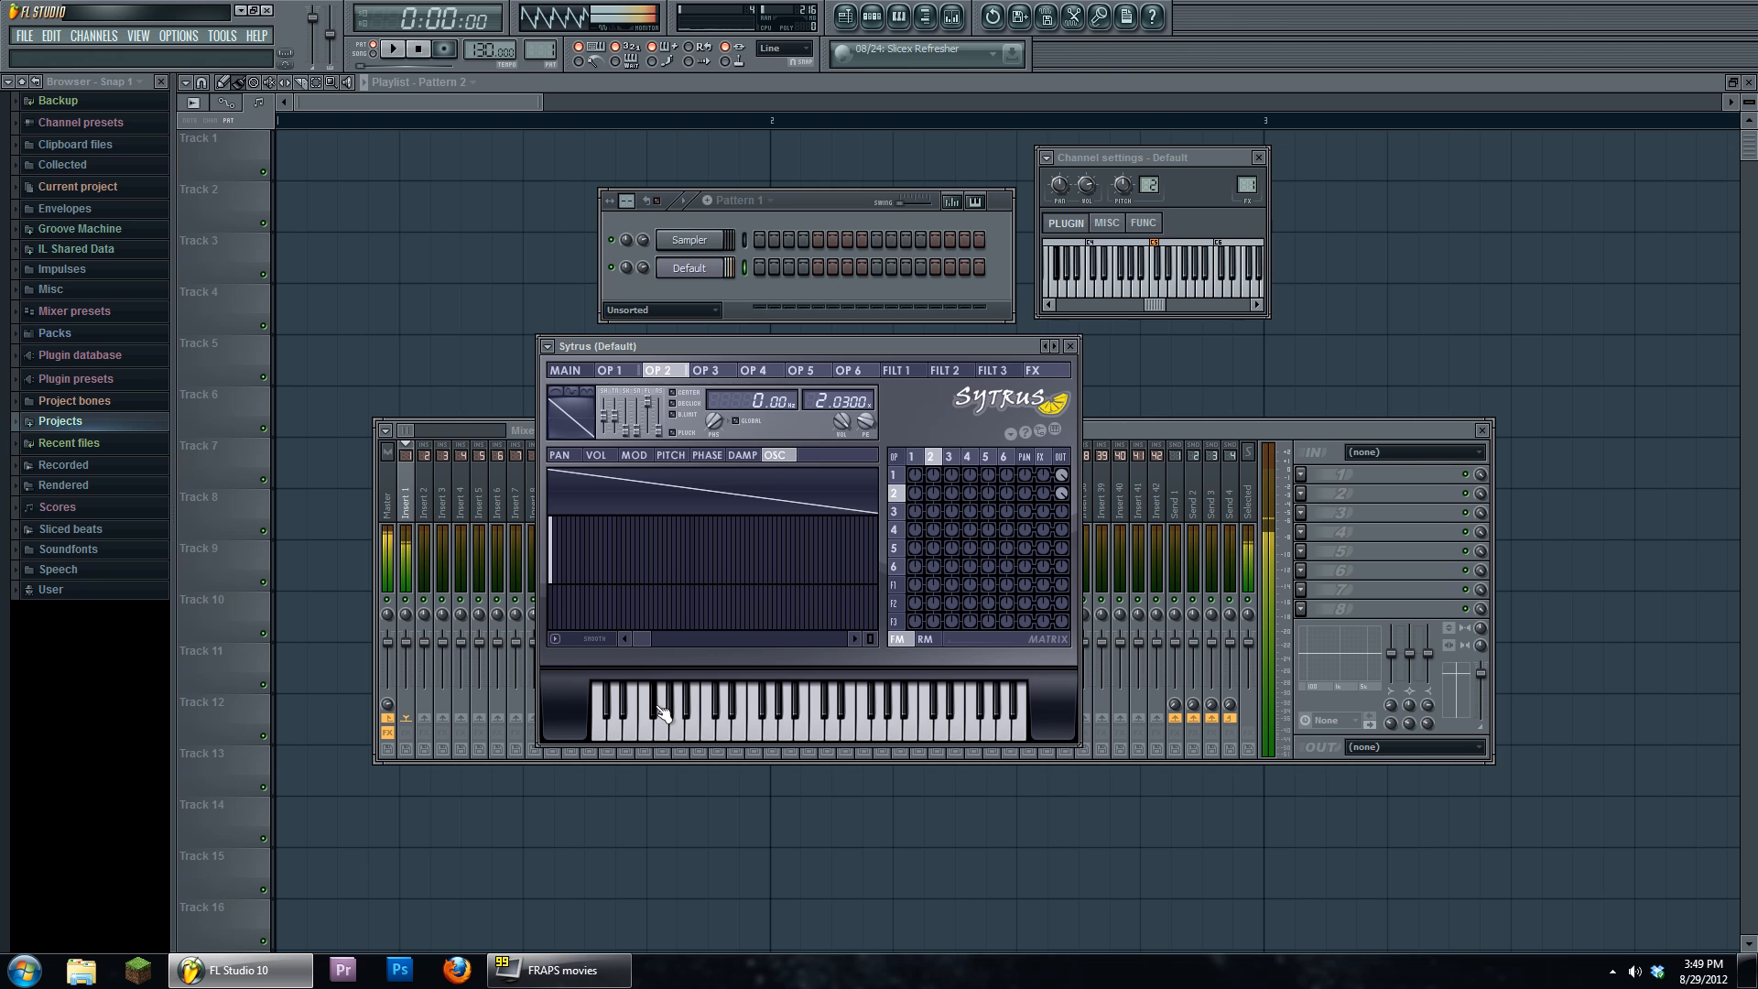
pyautogui.click(392, 531)
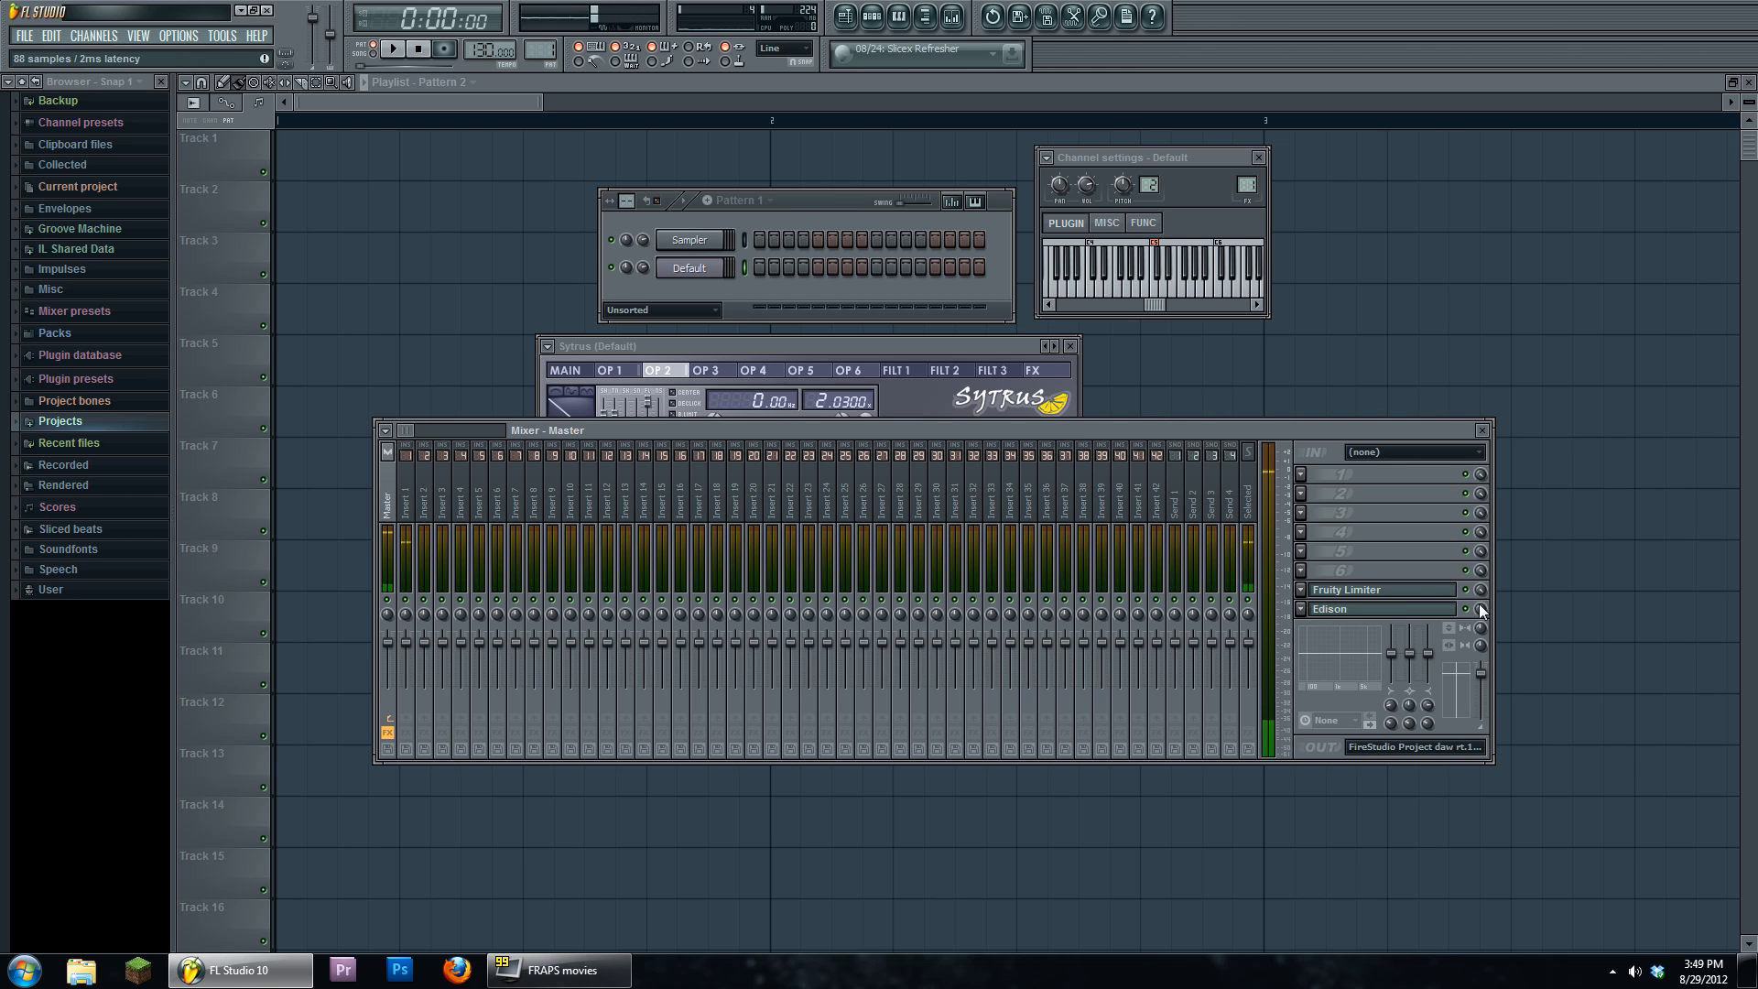
pyautogui.click(1392, 591)
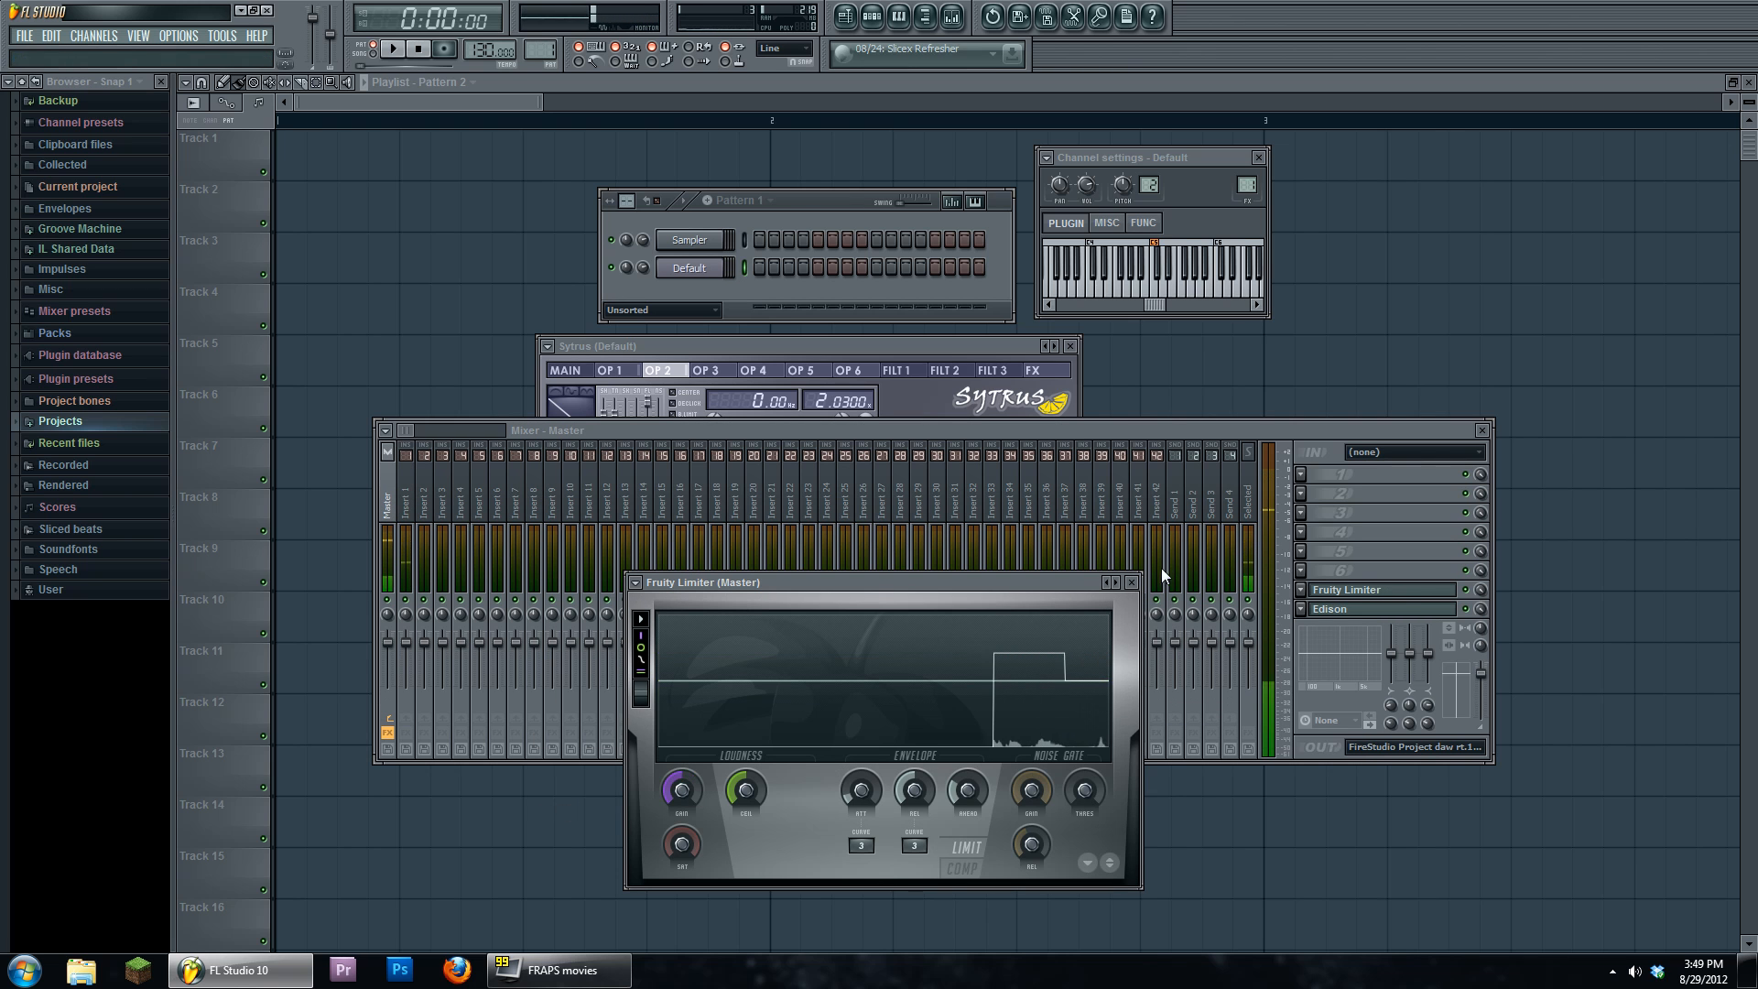
pyautogui.click(1131, 583)
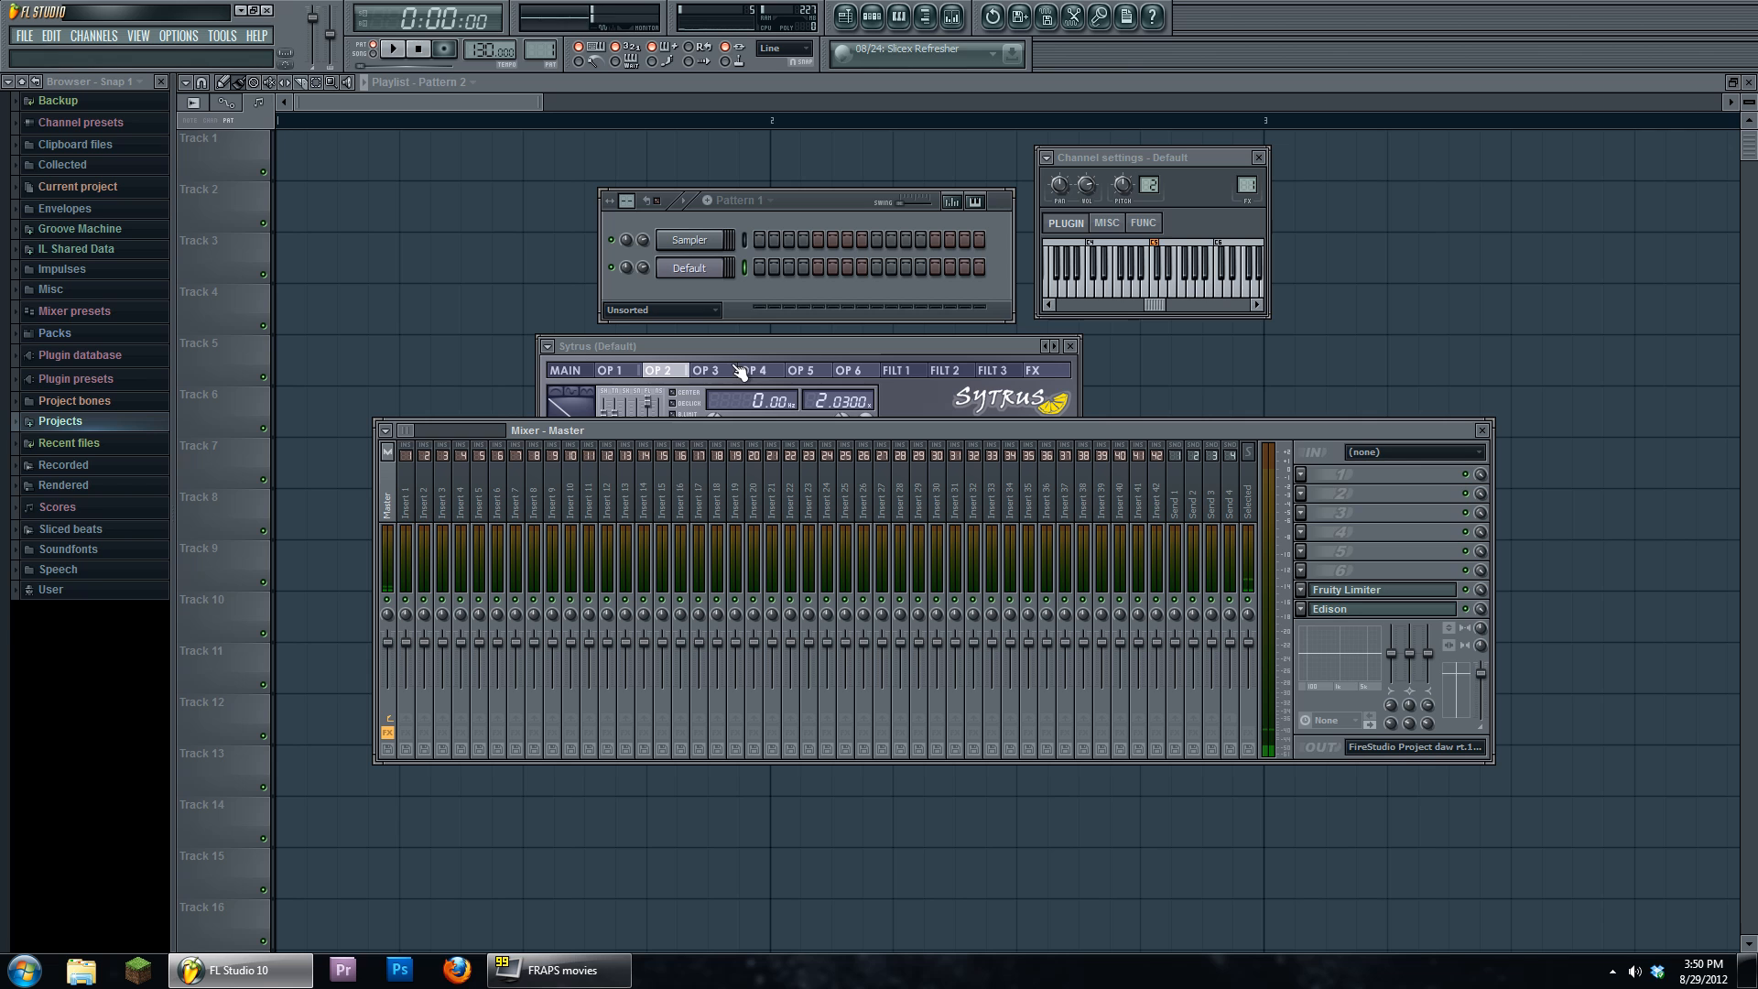
# - Set operator 2's frequency ratio to 2.0500 and audition lower notes on the channel's test keyboard
pyautogui.click(785, 346)
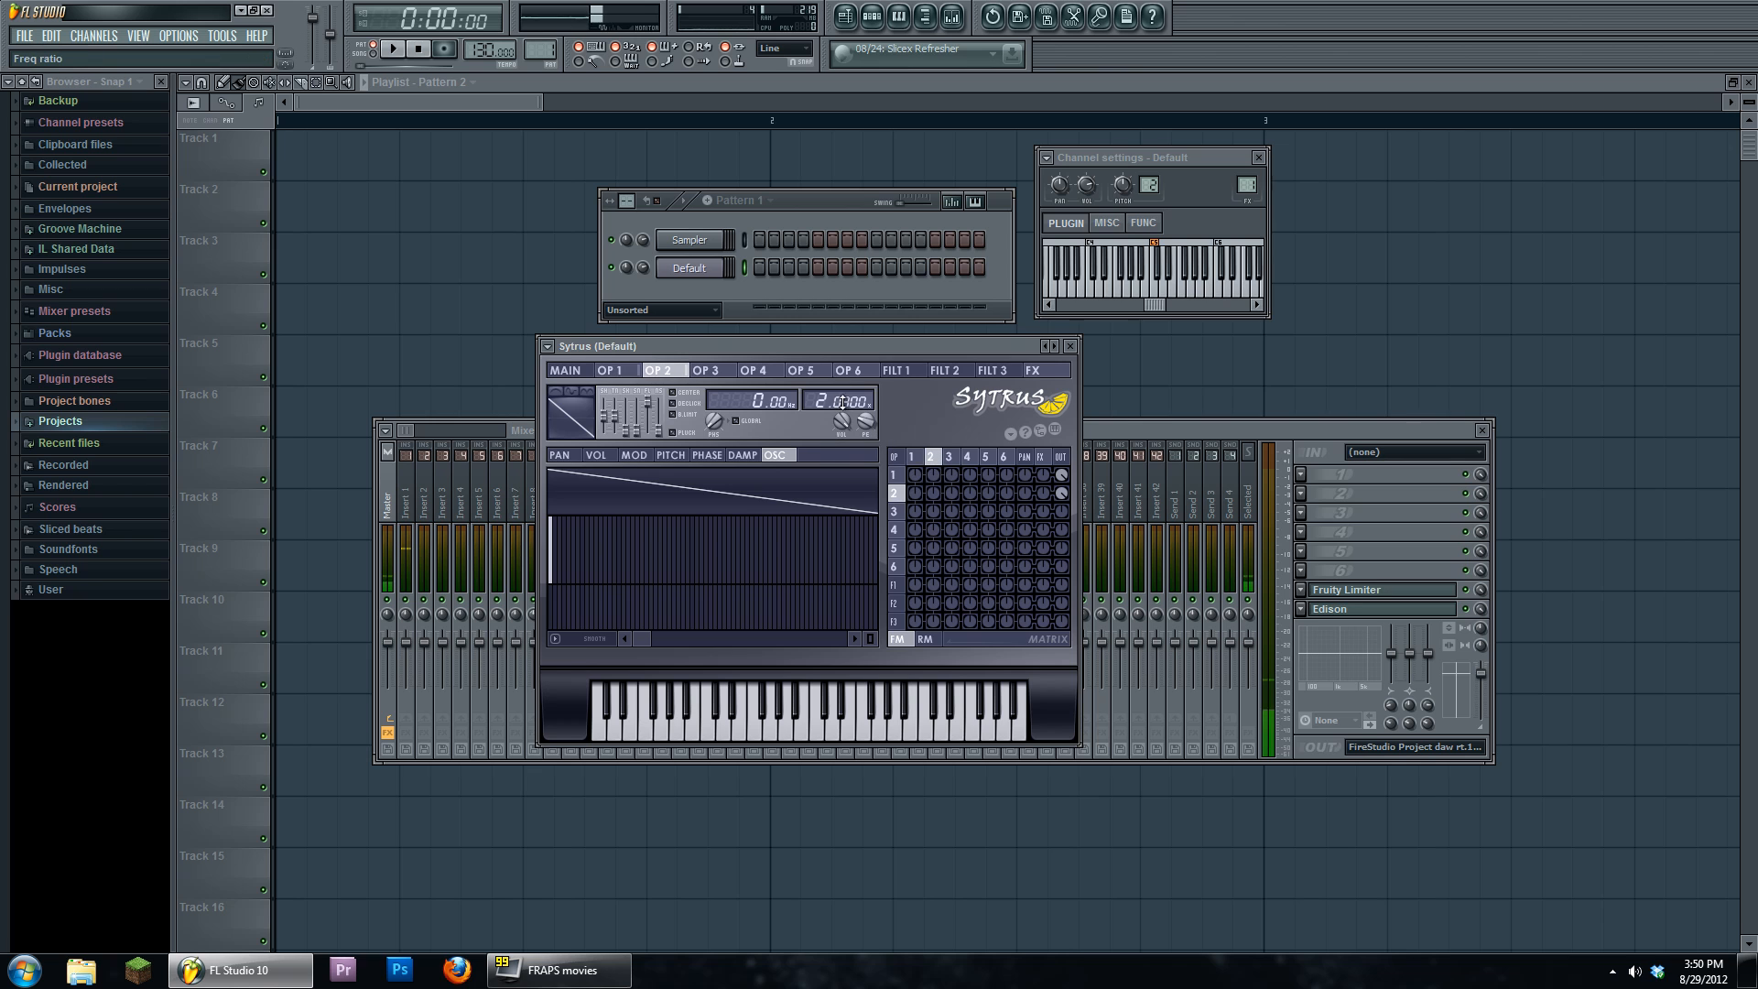
pyautogui.click(1108, 287)
pyautogui.click(1108, 304)
pyautogui.click(1088, 278)
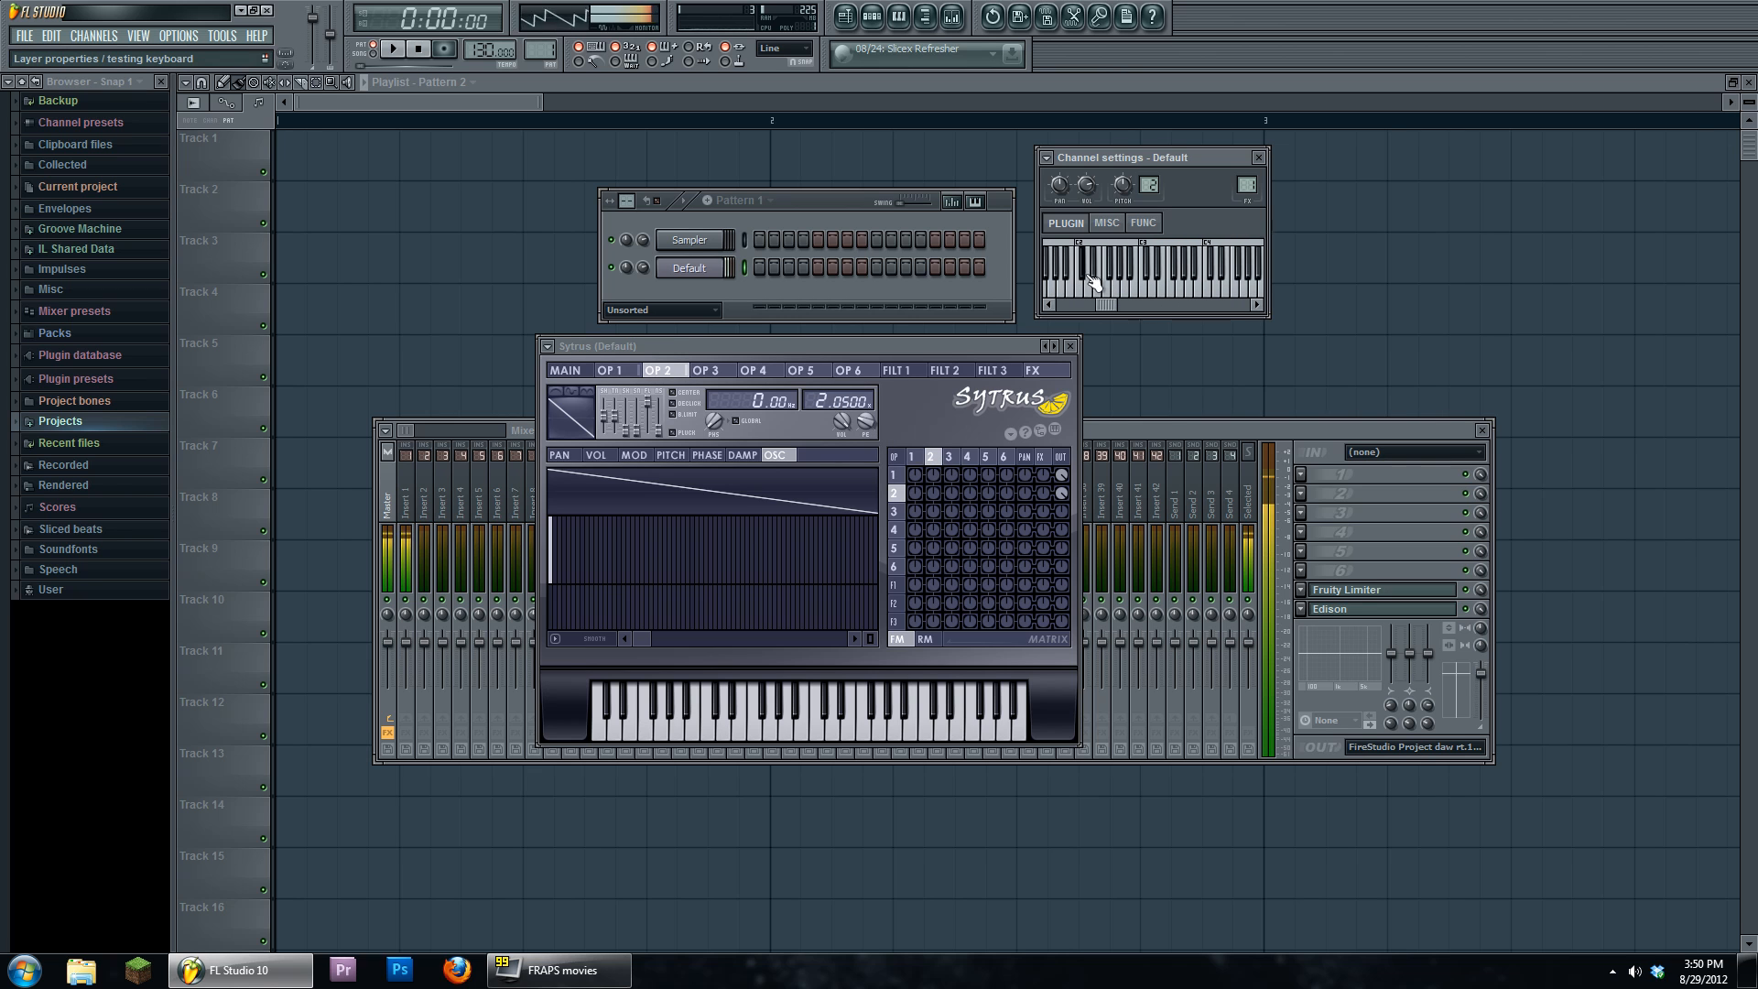
pyautogui.click(1109, 289)
pyautogui.click(1152, 293)
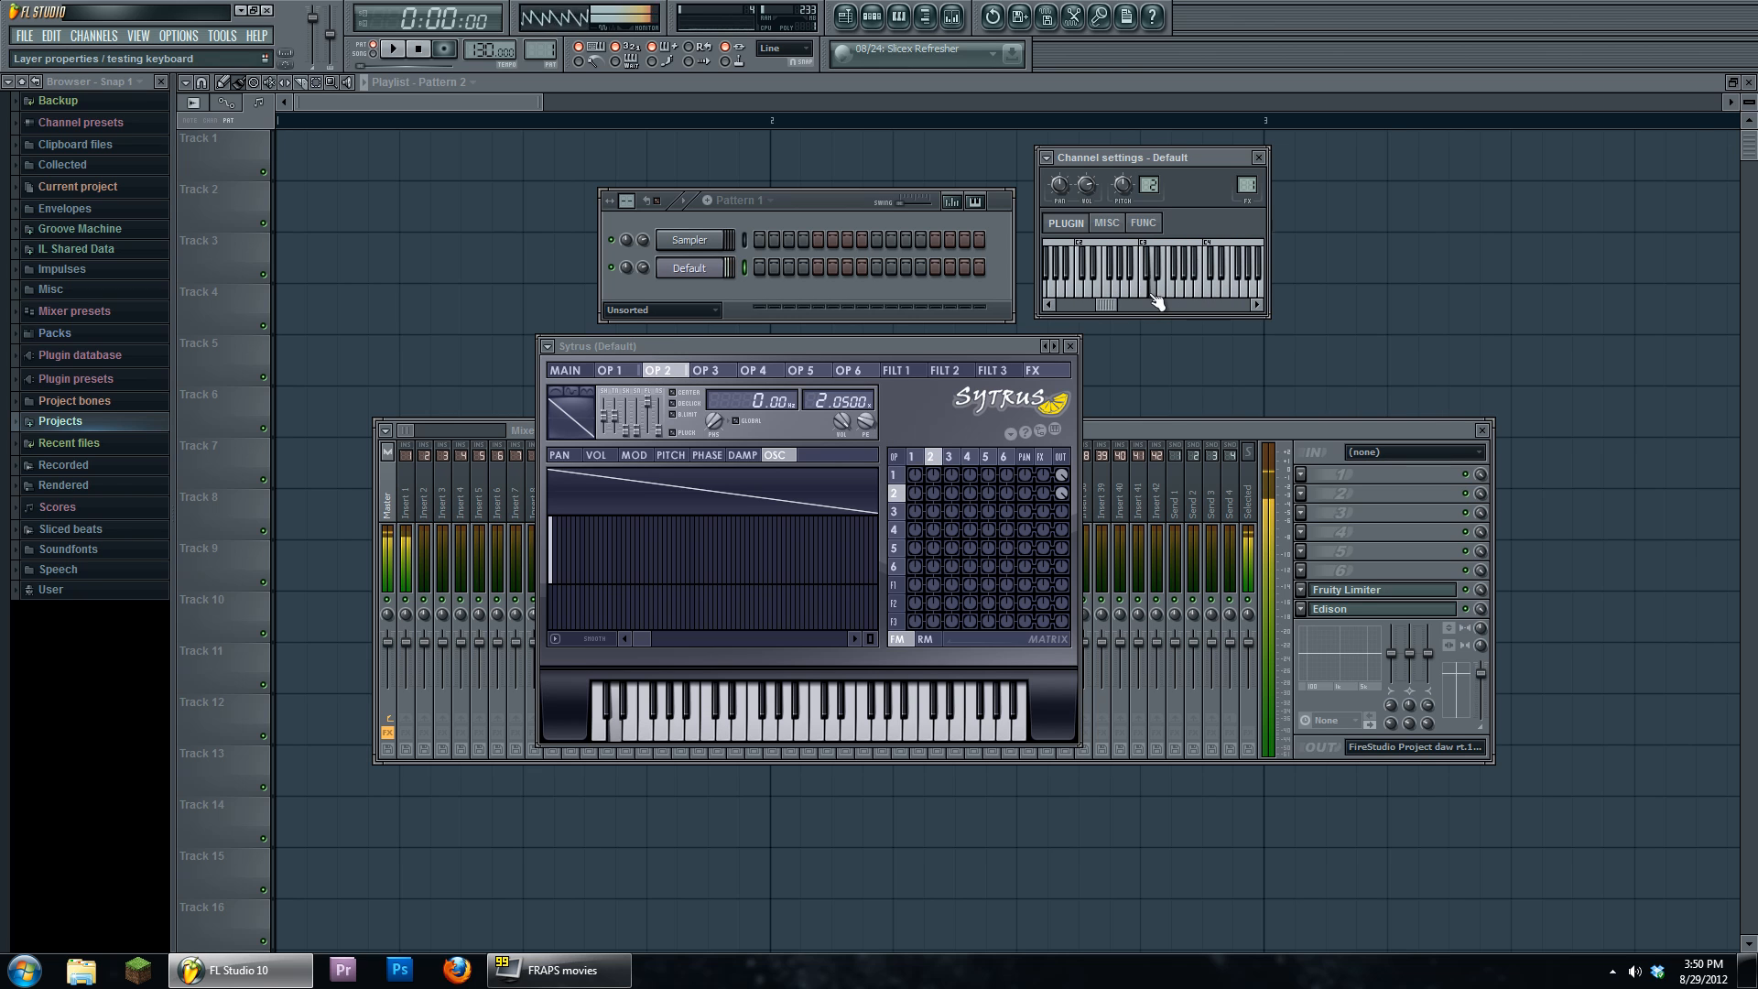
pyautogui.click(1109, 292)
pyautogui.click(1098, 296)
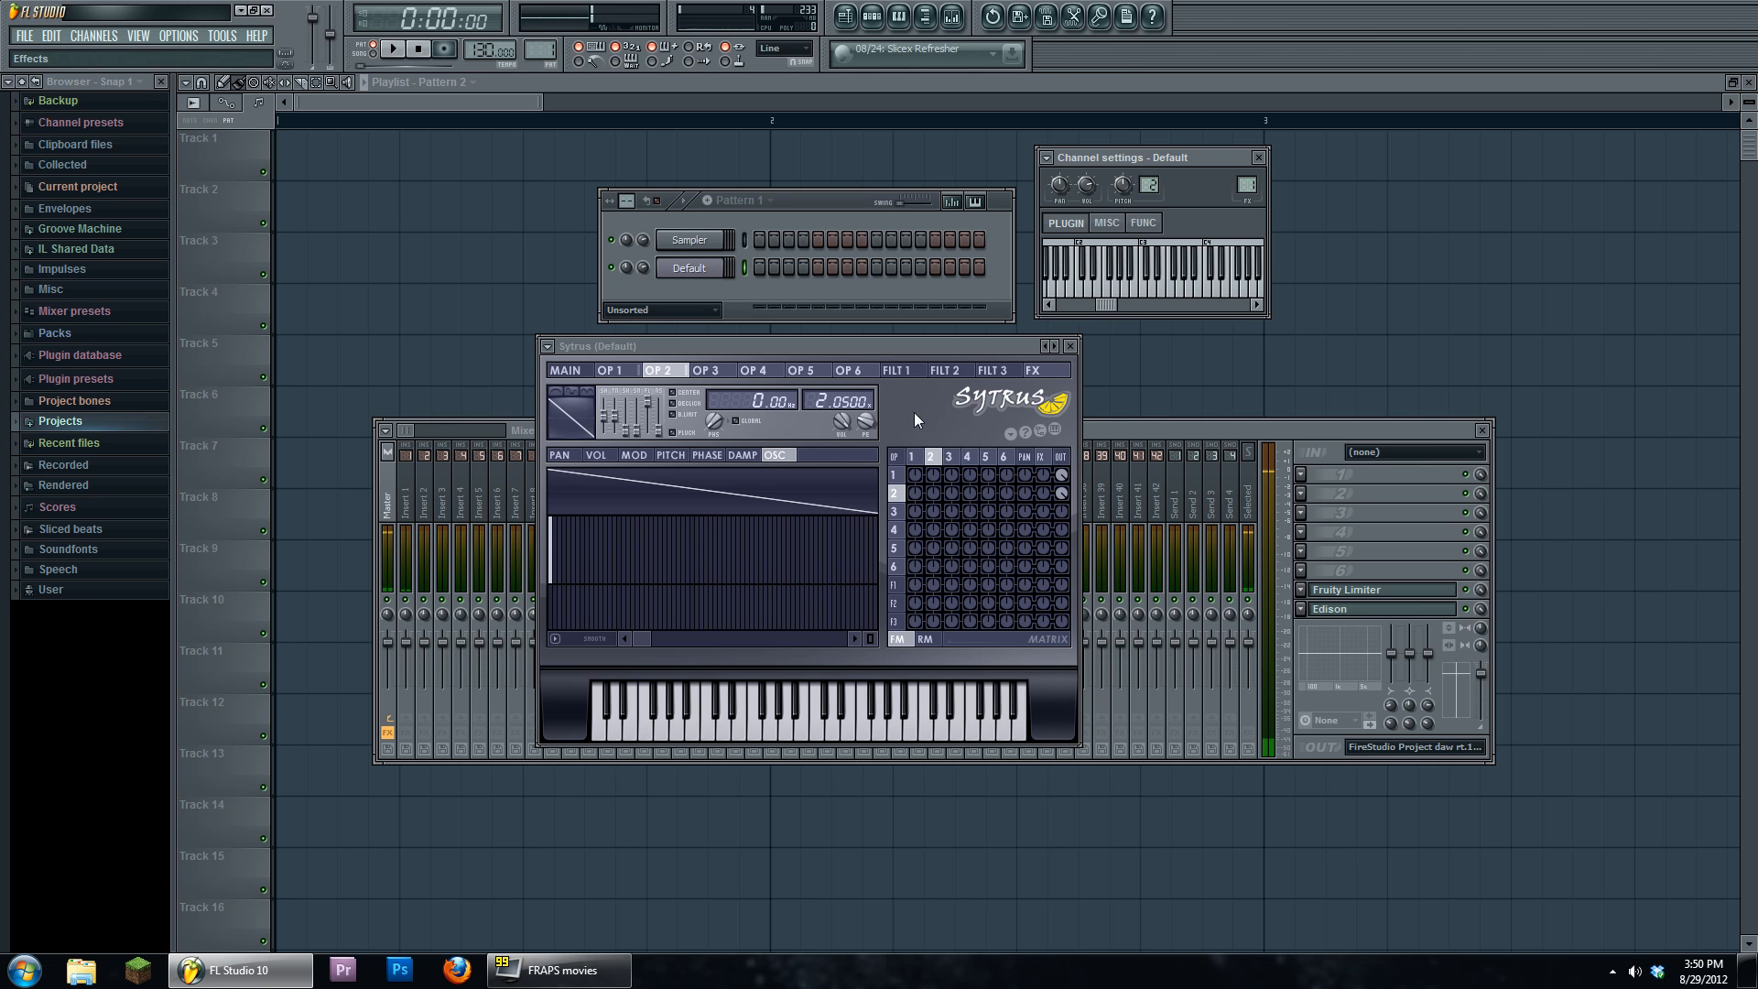
# - Check operator 2's frequency ratio and play further test notes of the detuned Sytrus patch
pyautogui.moveTo(918, 348)
pyautogui.mouseDown()
pyautogui.moveTo(936, 368)
pyautogui.moveTo(908, 347)
pyautogui.mouseUp()
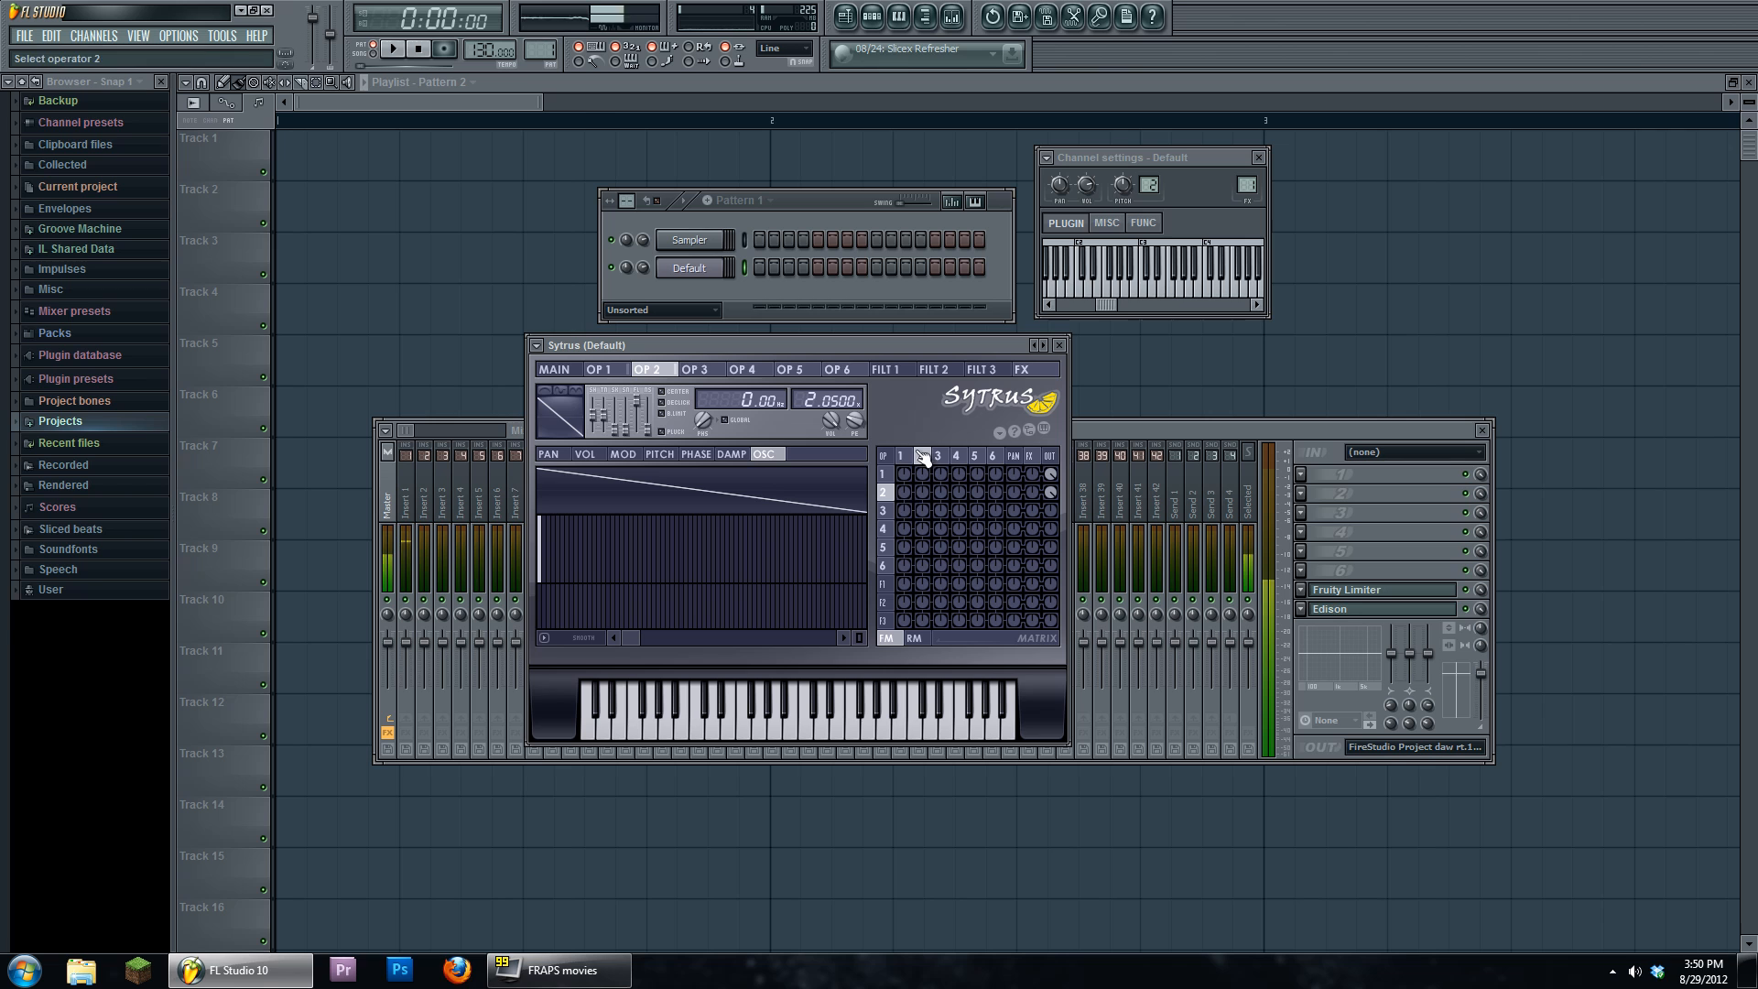
pyautogui.moveTo(835, 400); pyautogui.dragTo(834, 390)
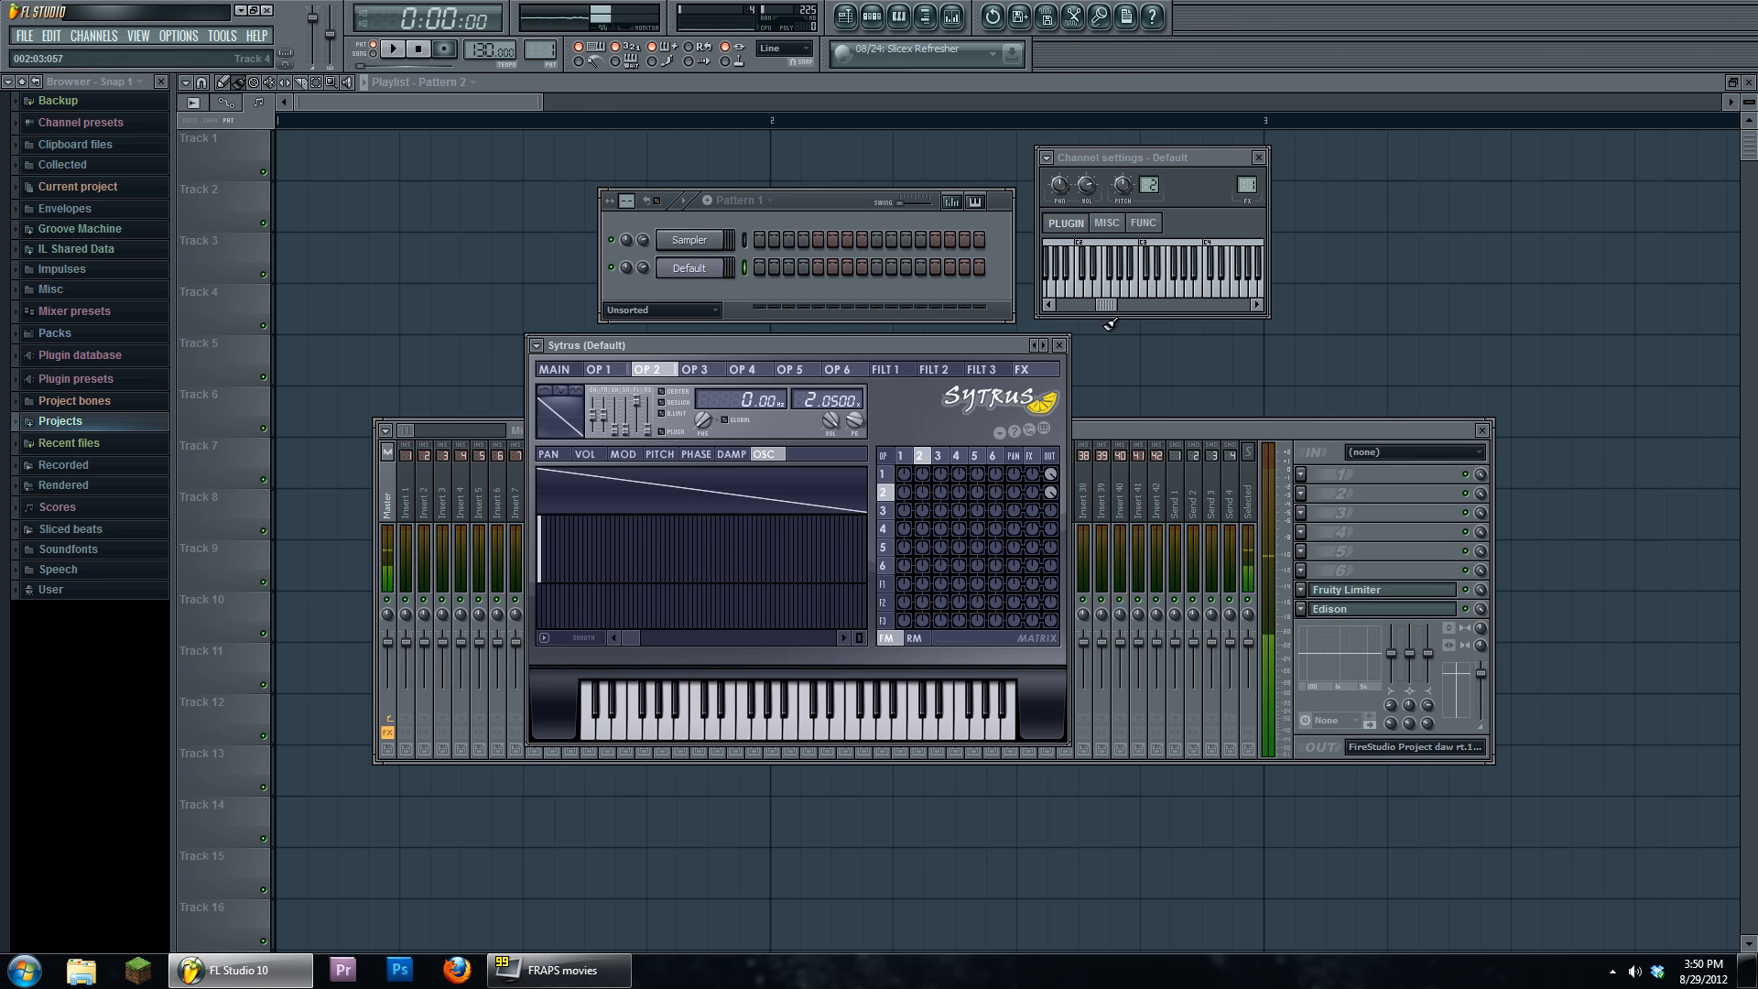
pyautogui.click(1172, 292)
pyautogui.click(1121, 291)
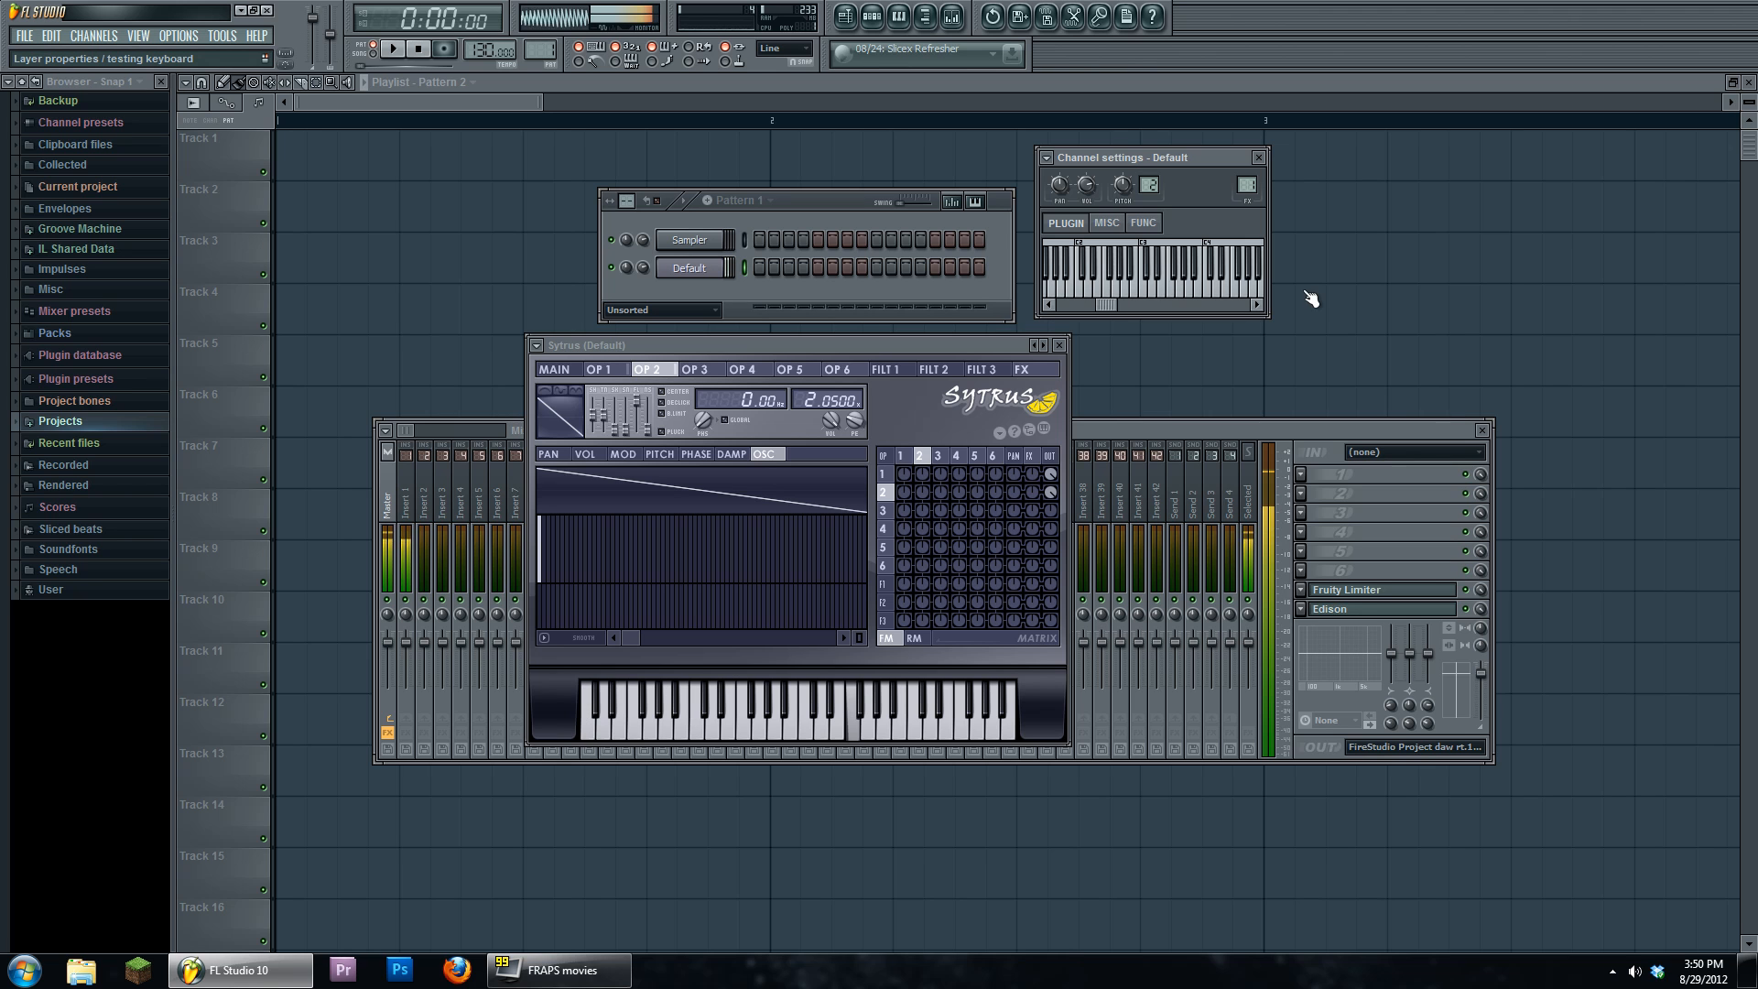
pyautogui.moveTo(738, 345); pyautogui.dragTo(741, 348)
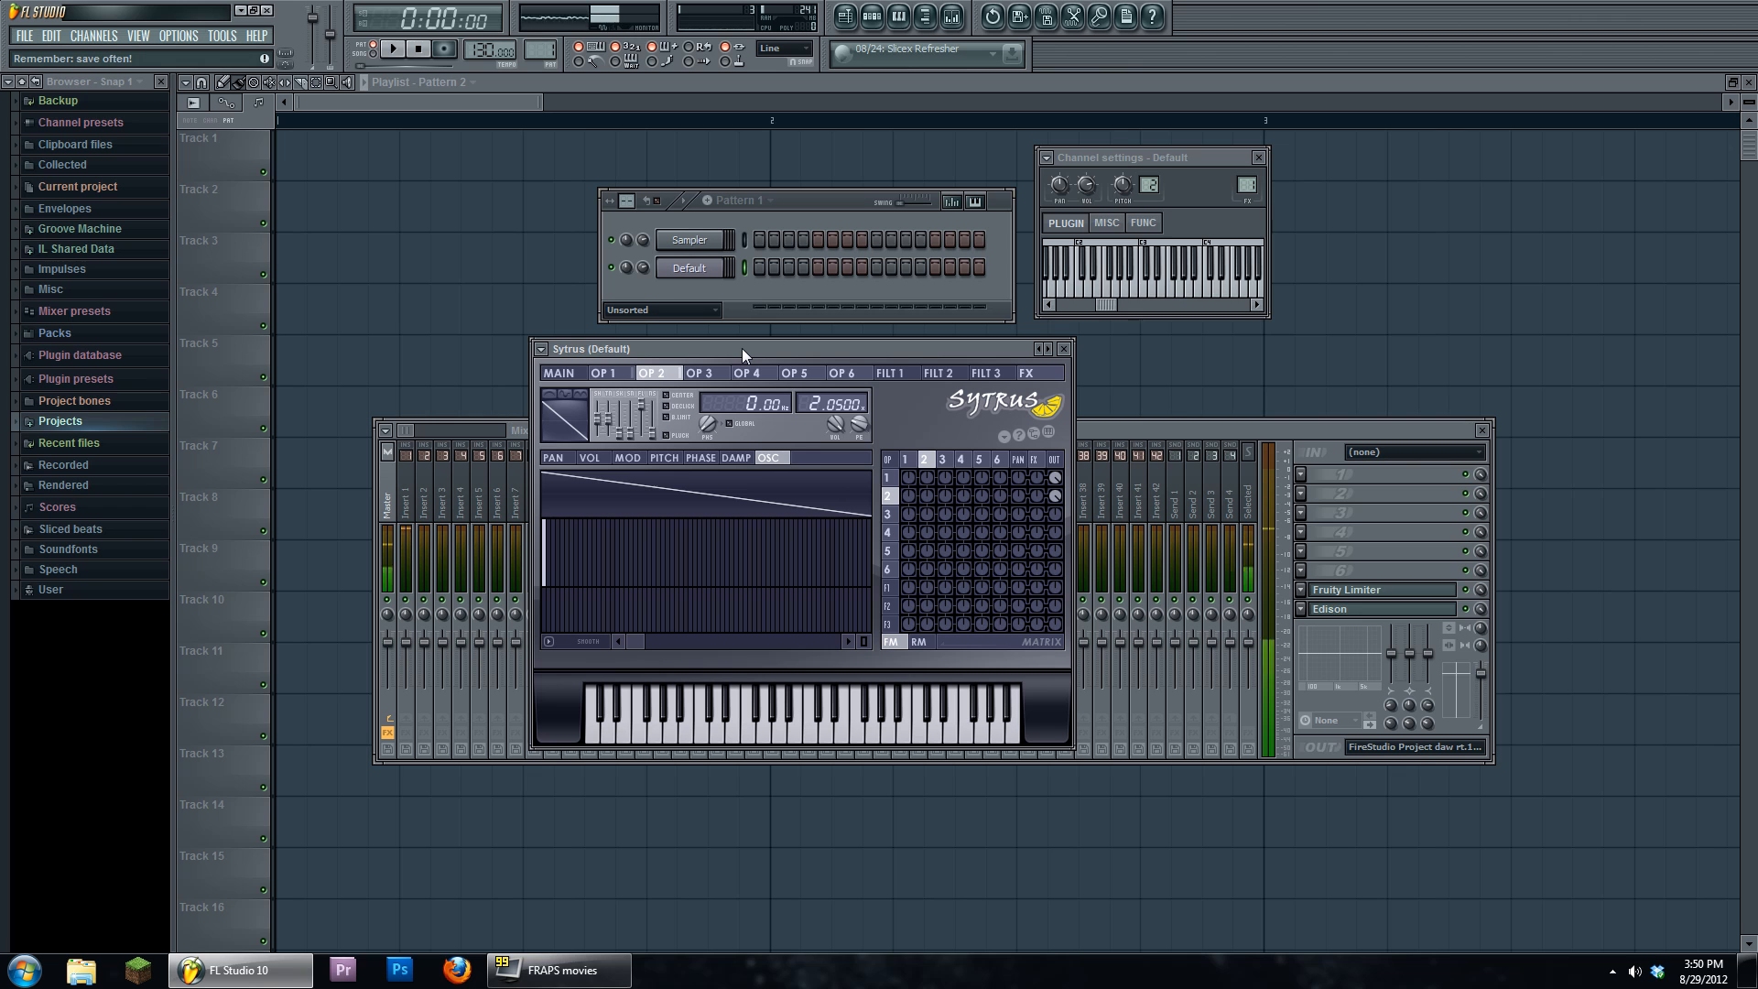
pyautogui.moveTo(742, 348); pyautogui.dragTo(712, 338)
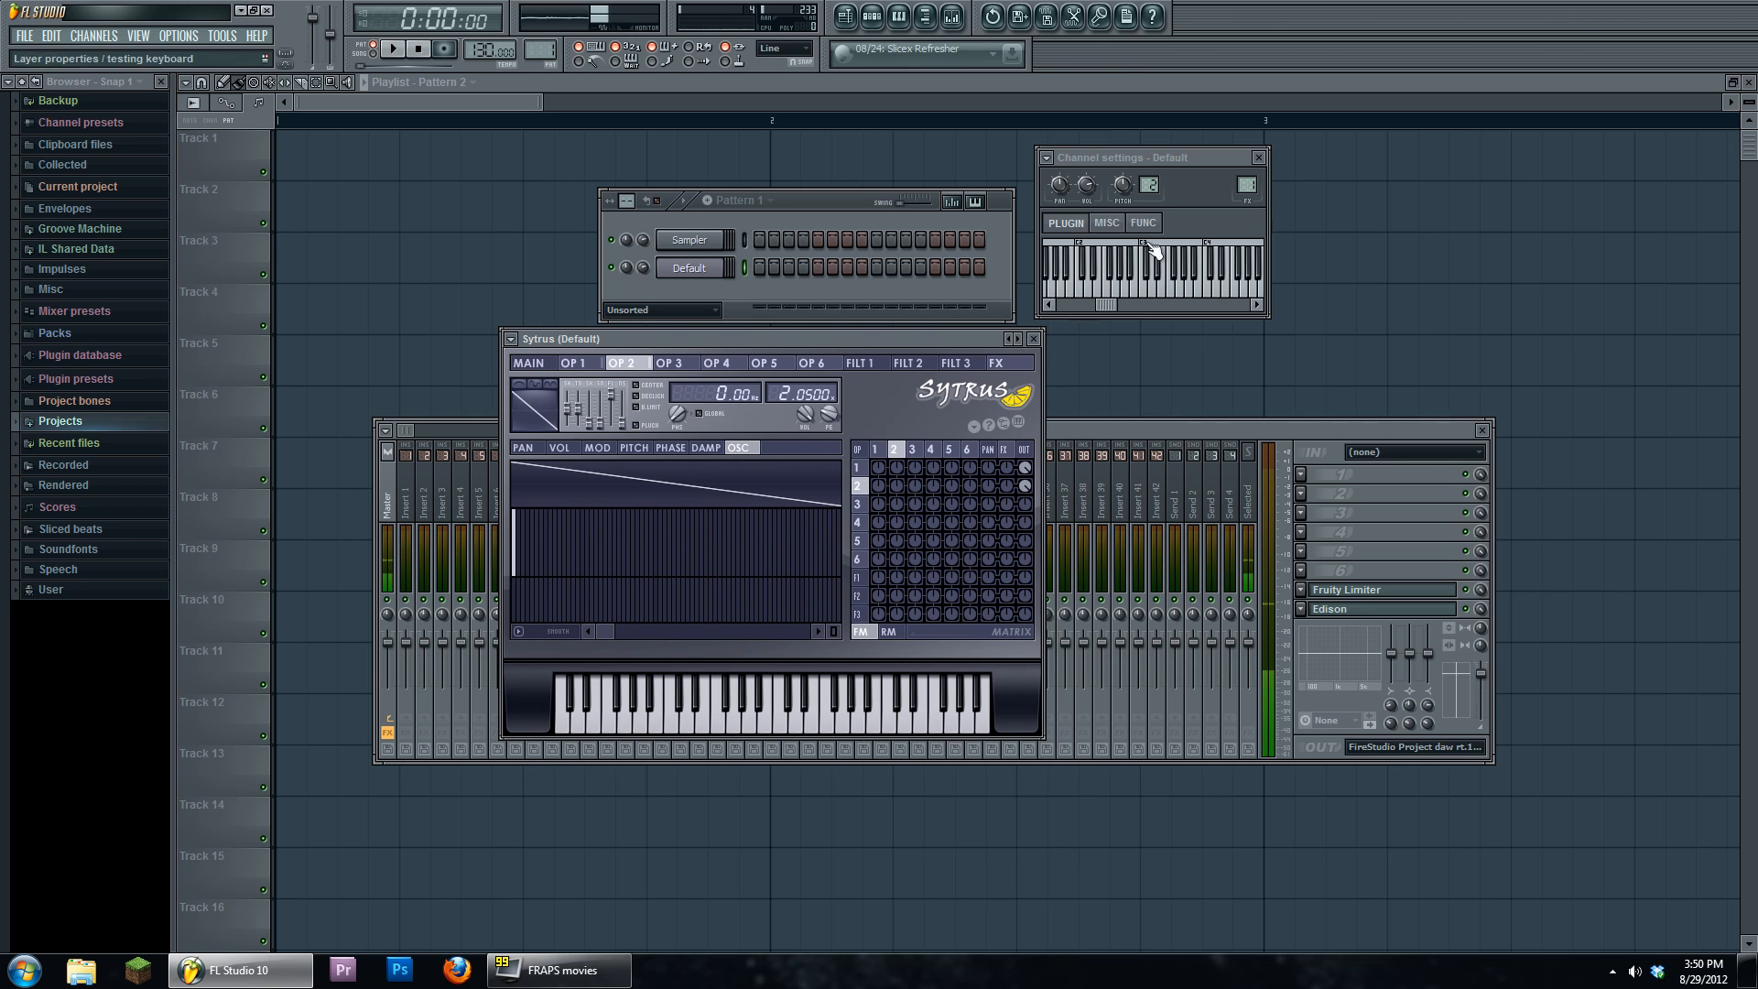
# - Load Fruity Limiter in the first effect slot of mixer track Insert 1
pyautogui.doubleClick(1248, 186)
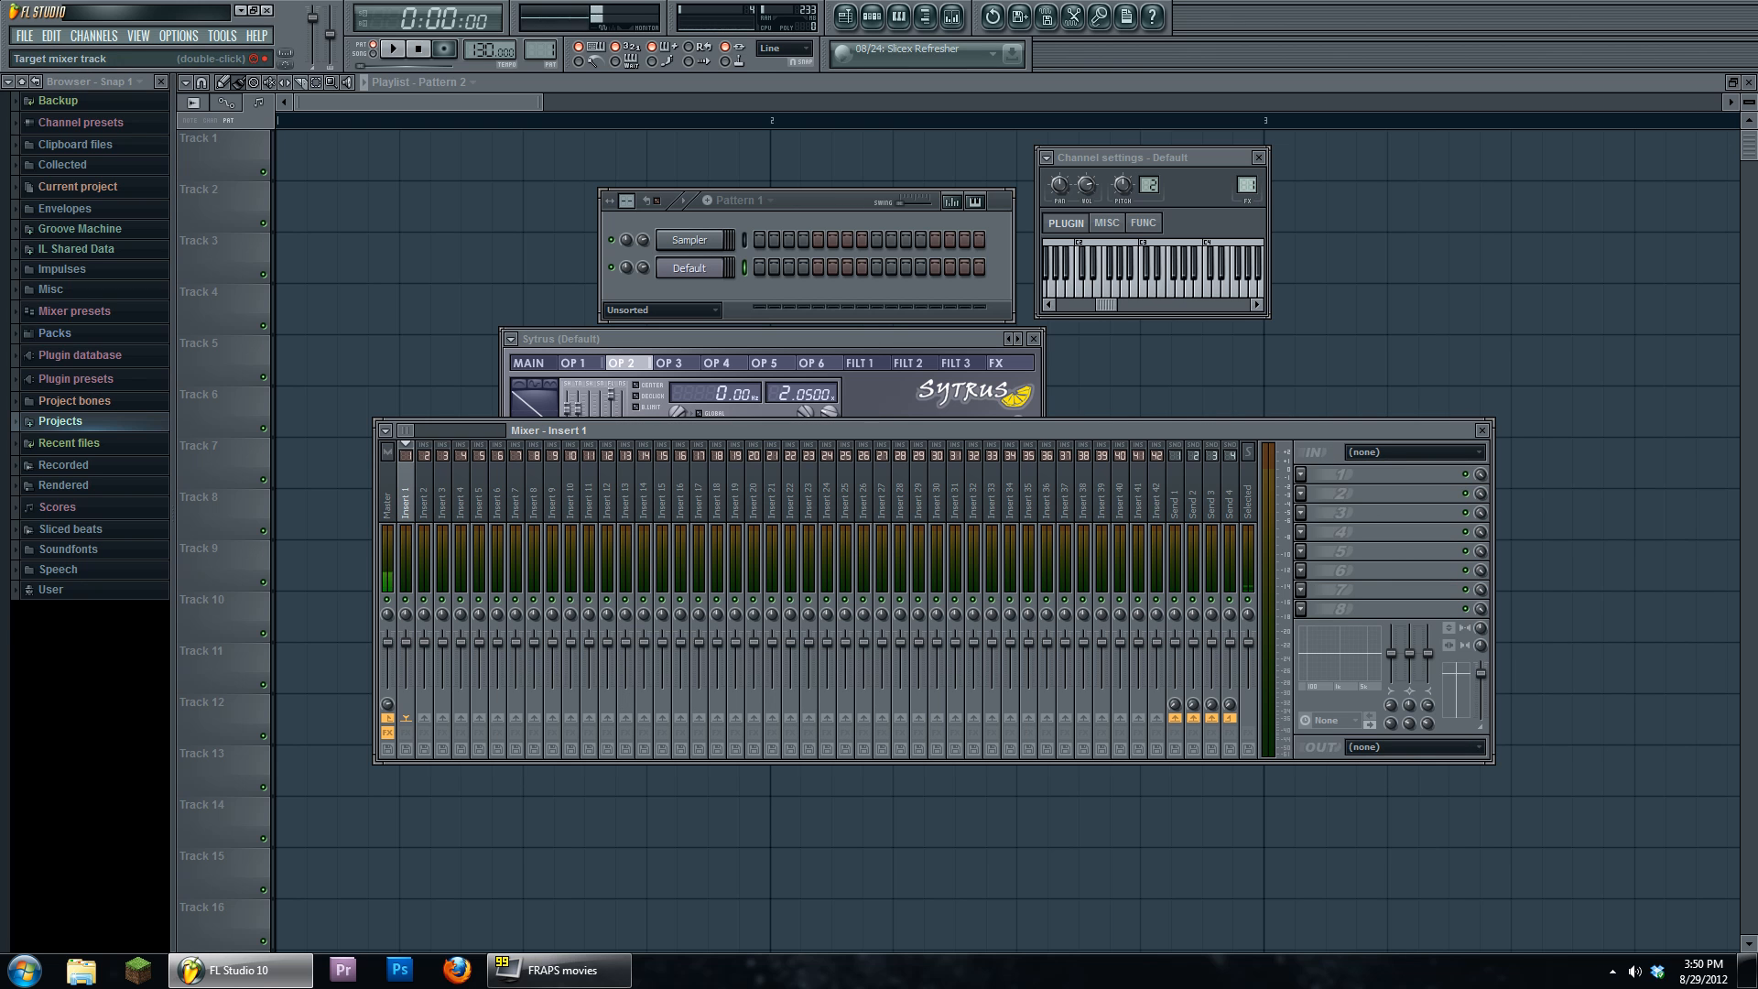
pyautogui.click(1310, 475)
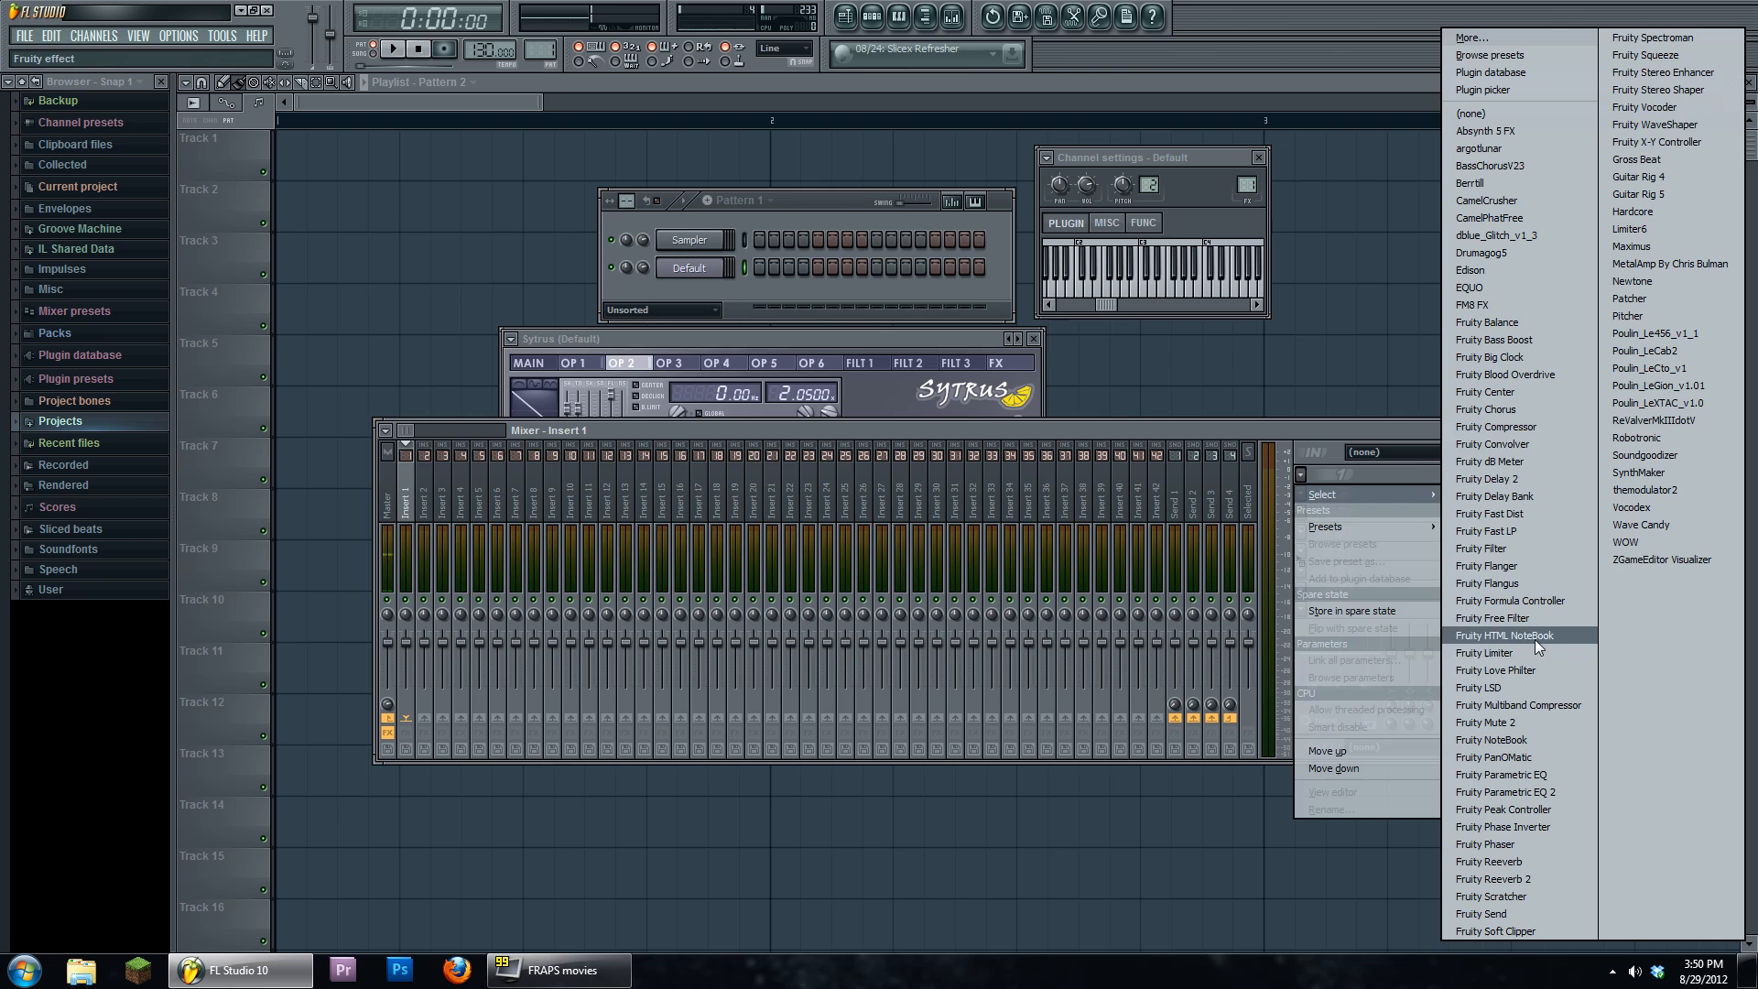
pyautogui.click(1501, 653)
pyautogui.moveTo(611, 291); pyautogui.dragTo(755, 302)
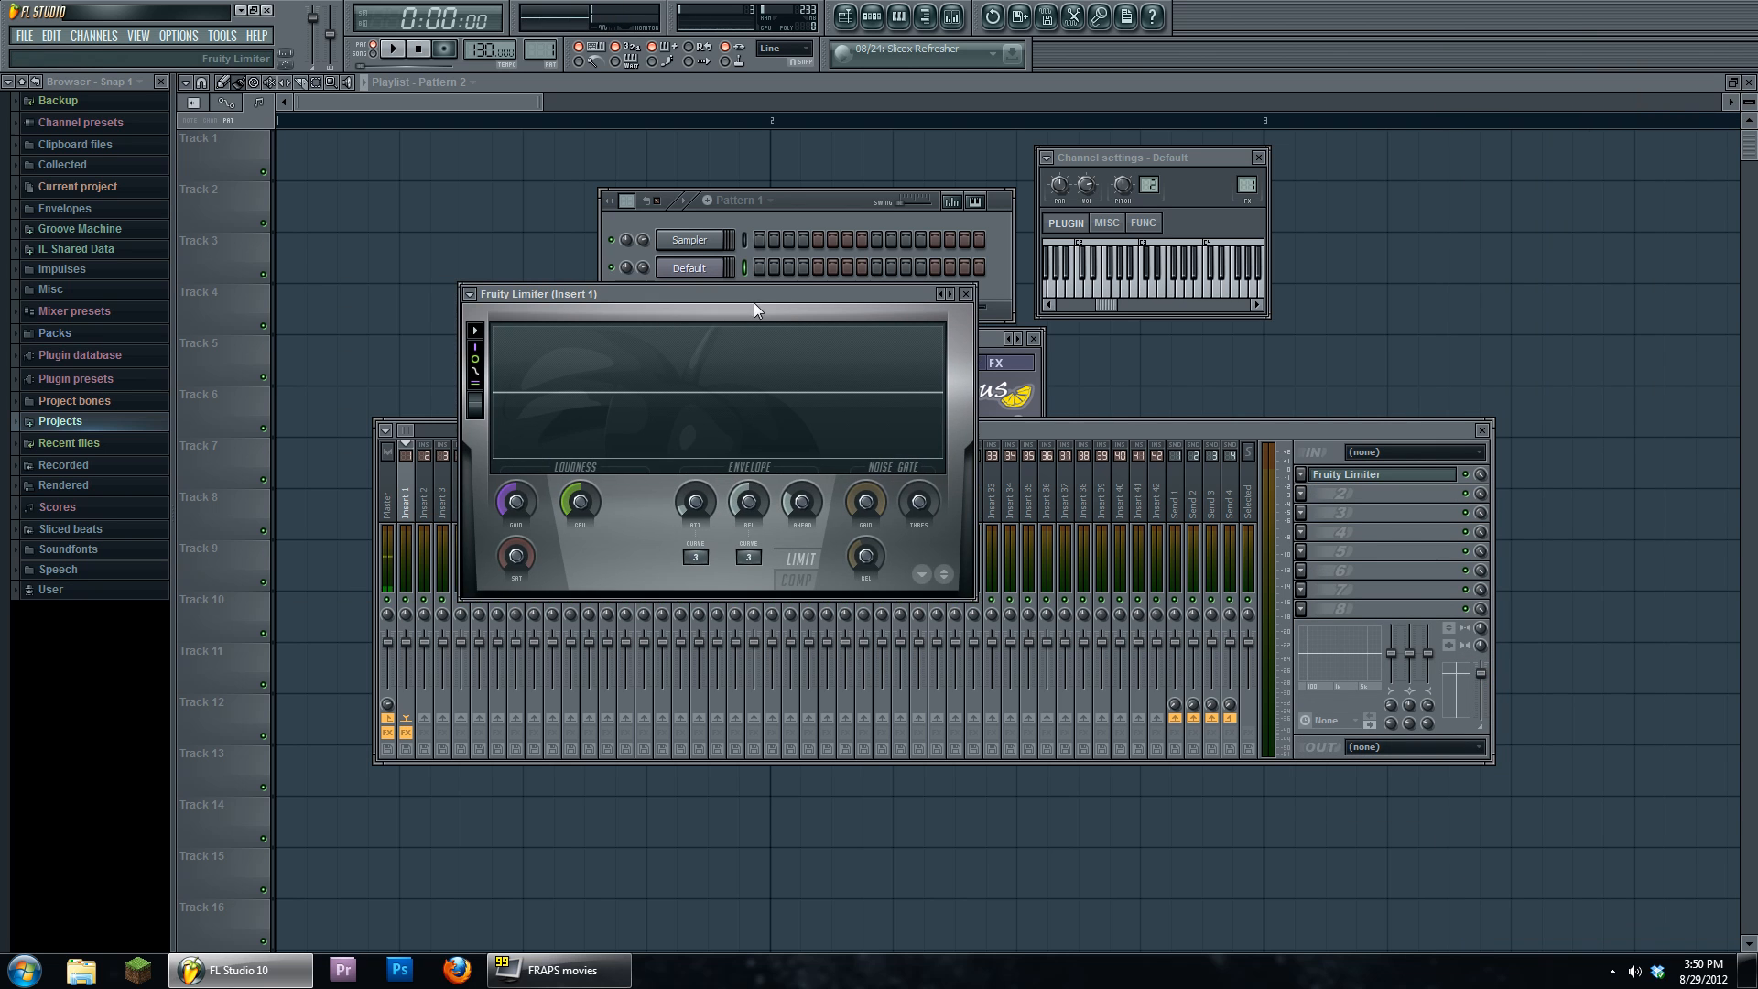
# - Load Edison in the second effect slot of Insert 1 and set its recording mode to On Play
pyautogui.click(1357, 536)
pyautogui.click(1300, 493)
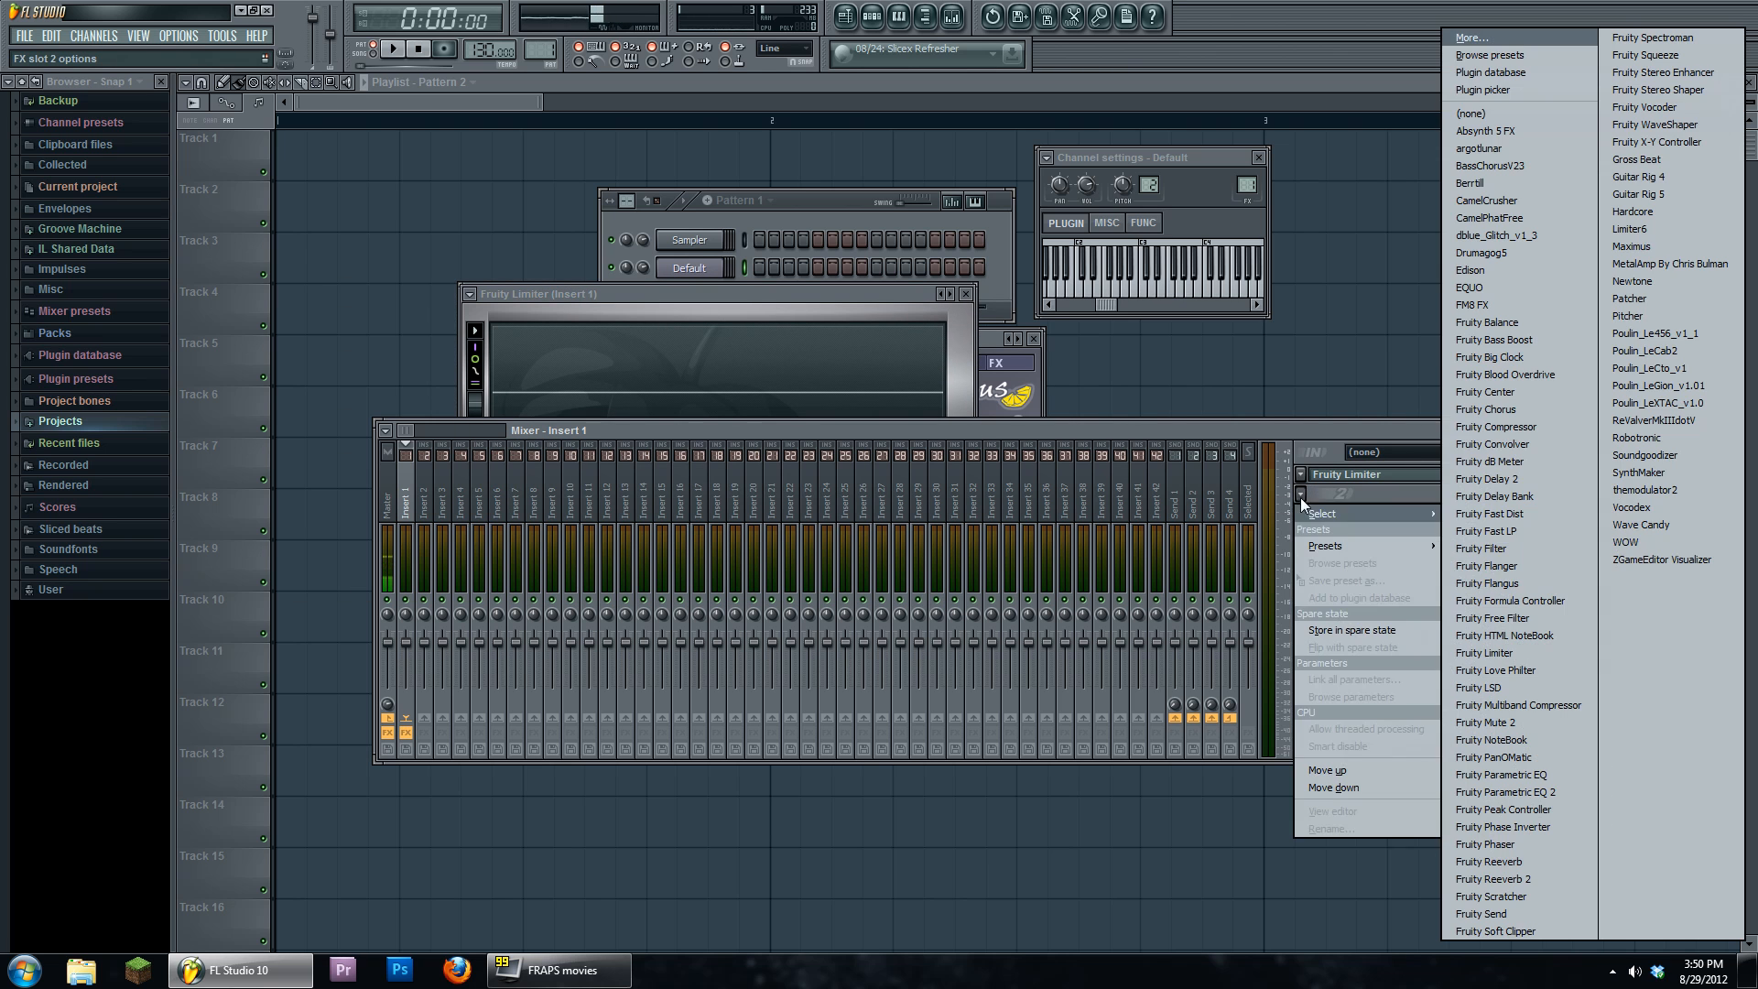
pyautogui.click(1501, 269)
pyautogui.moveTo(690, 247); pyautogui.dragTo(851, 339)
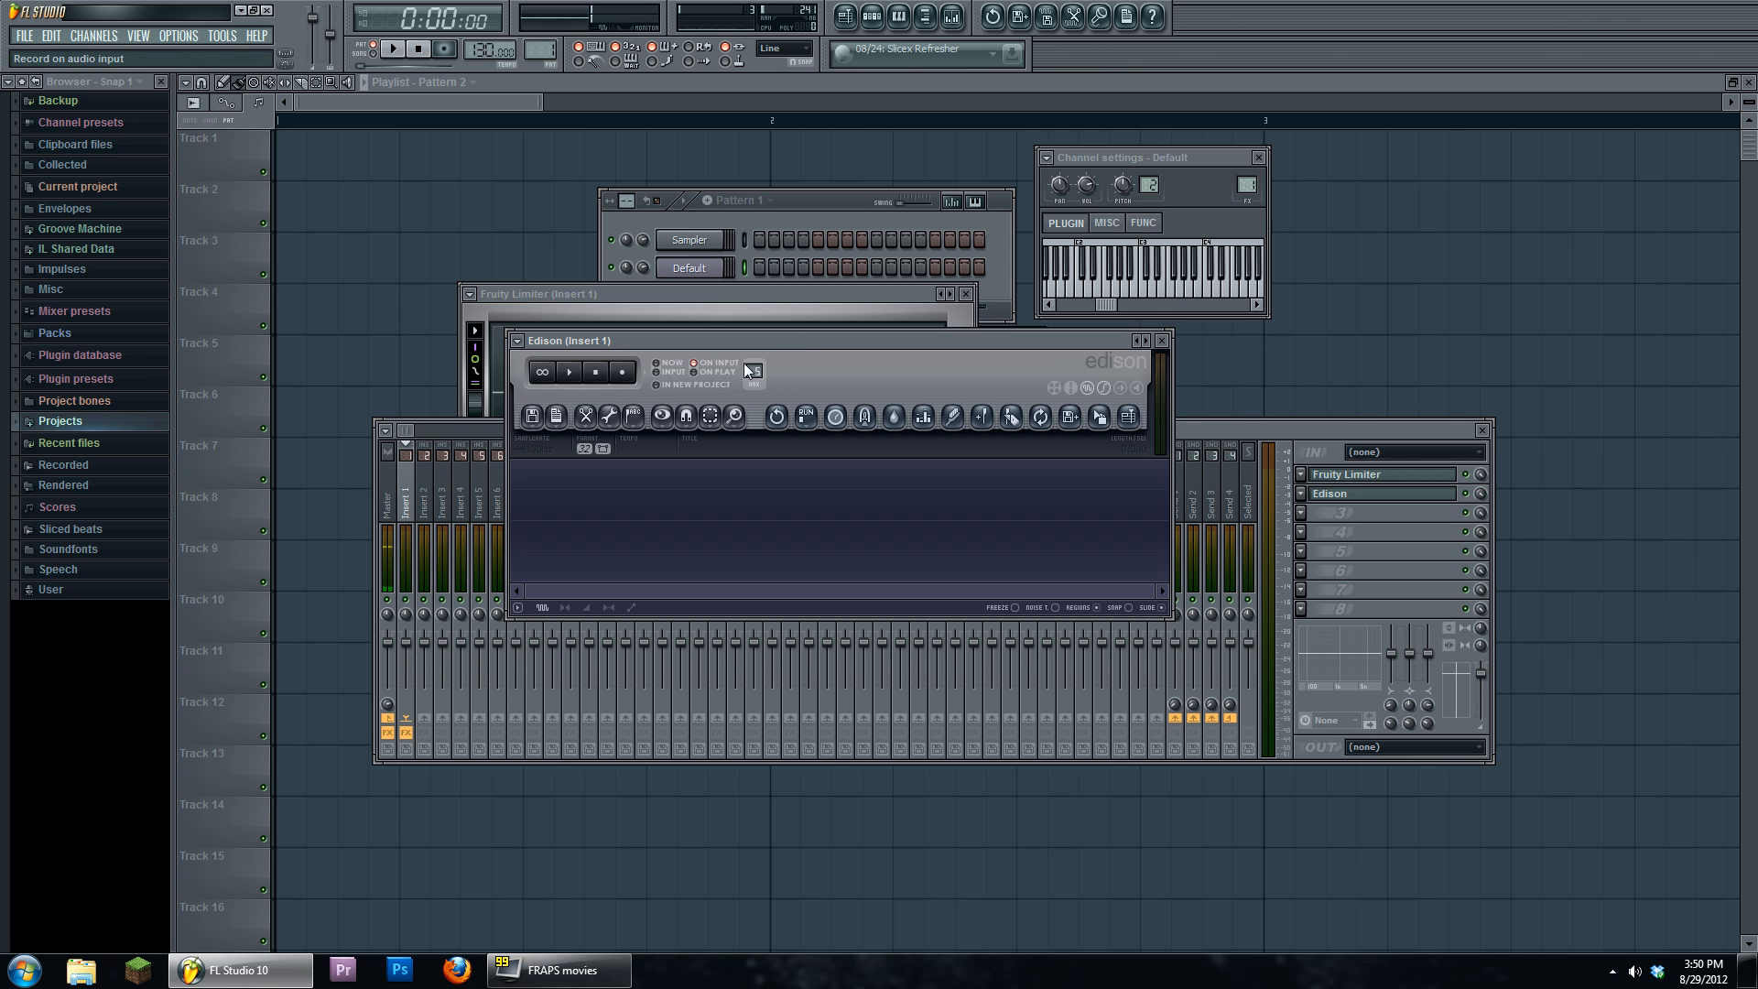
pyautogui.click(719, 373)
# - Open the Sytrus channel's piano roll at the octaves around C4
pyautogui.click(699, 269)
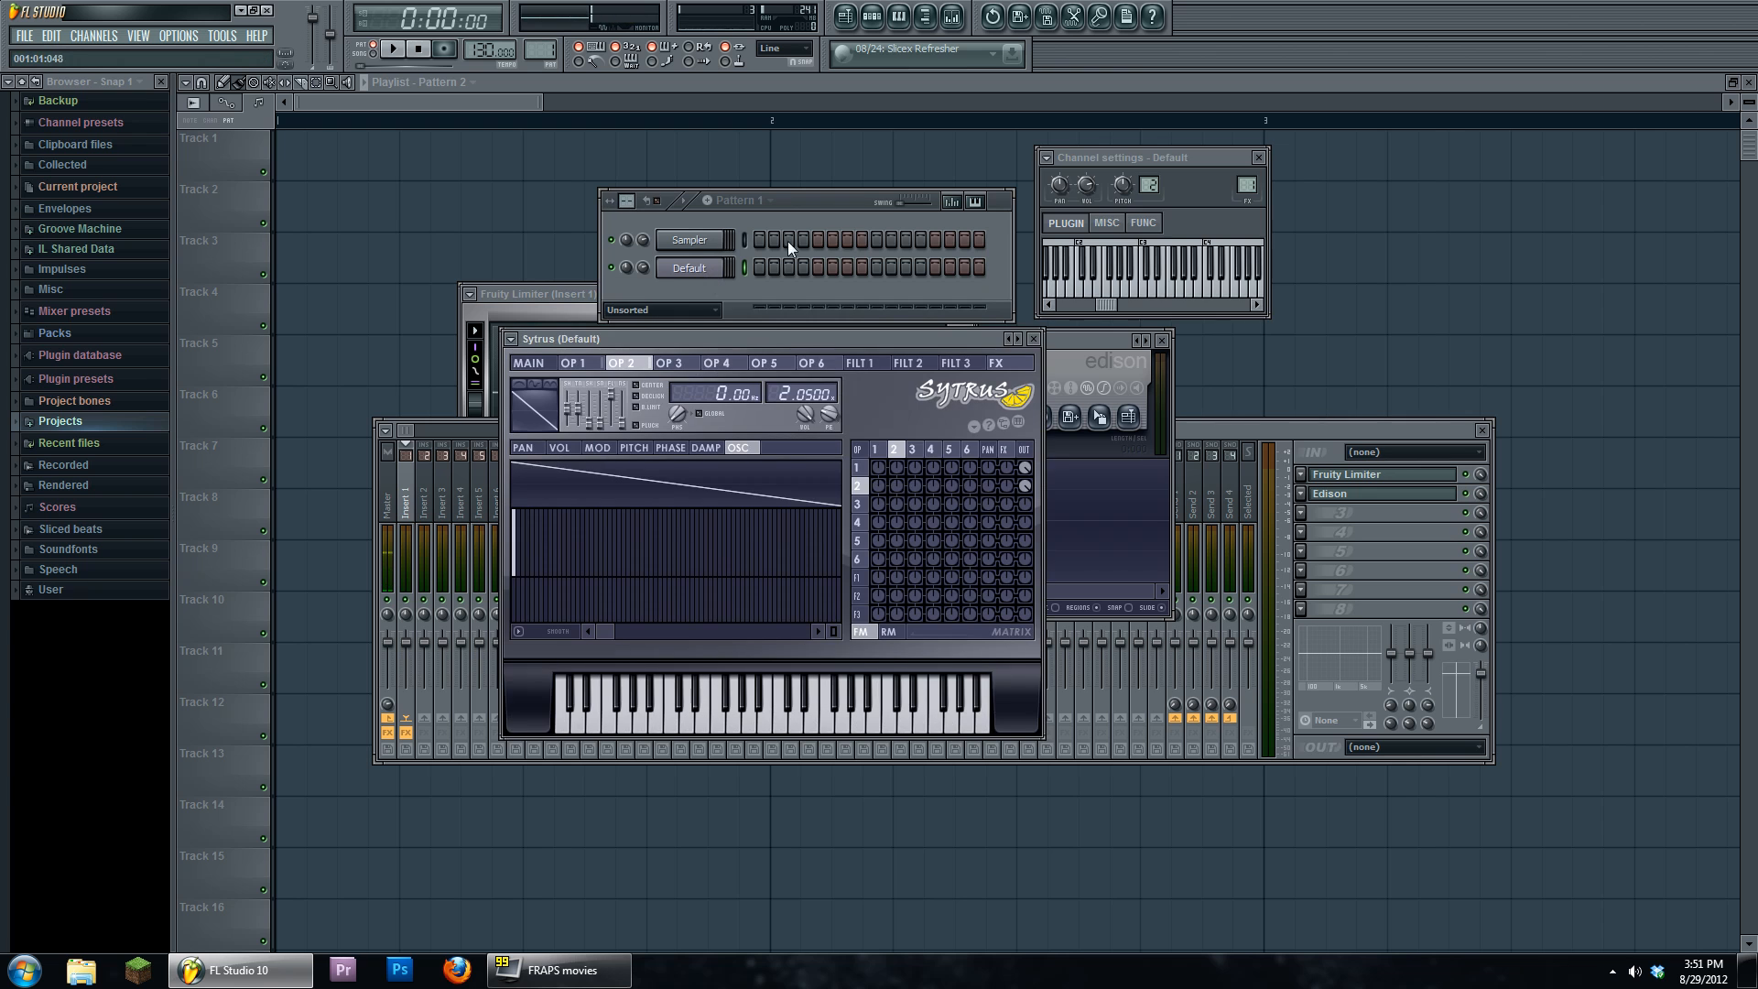
pyautogui.rightClick(705, 274)
pyautogui.click(751, 272)
pyautogui.scroll(-5, 282, 408)
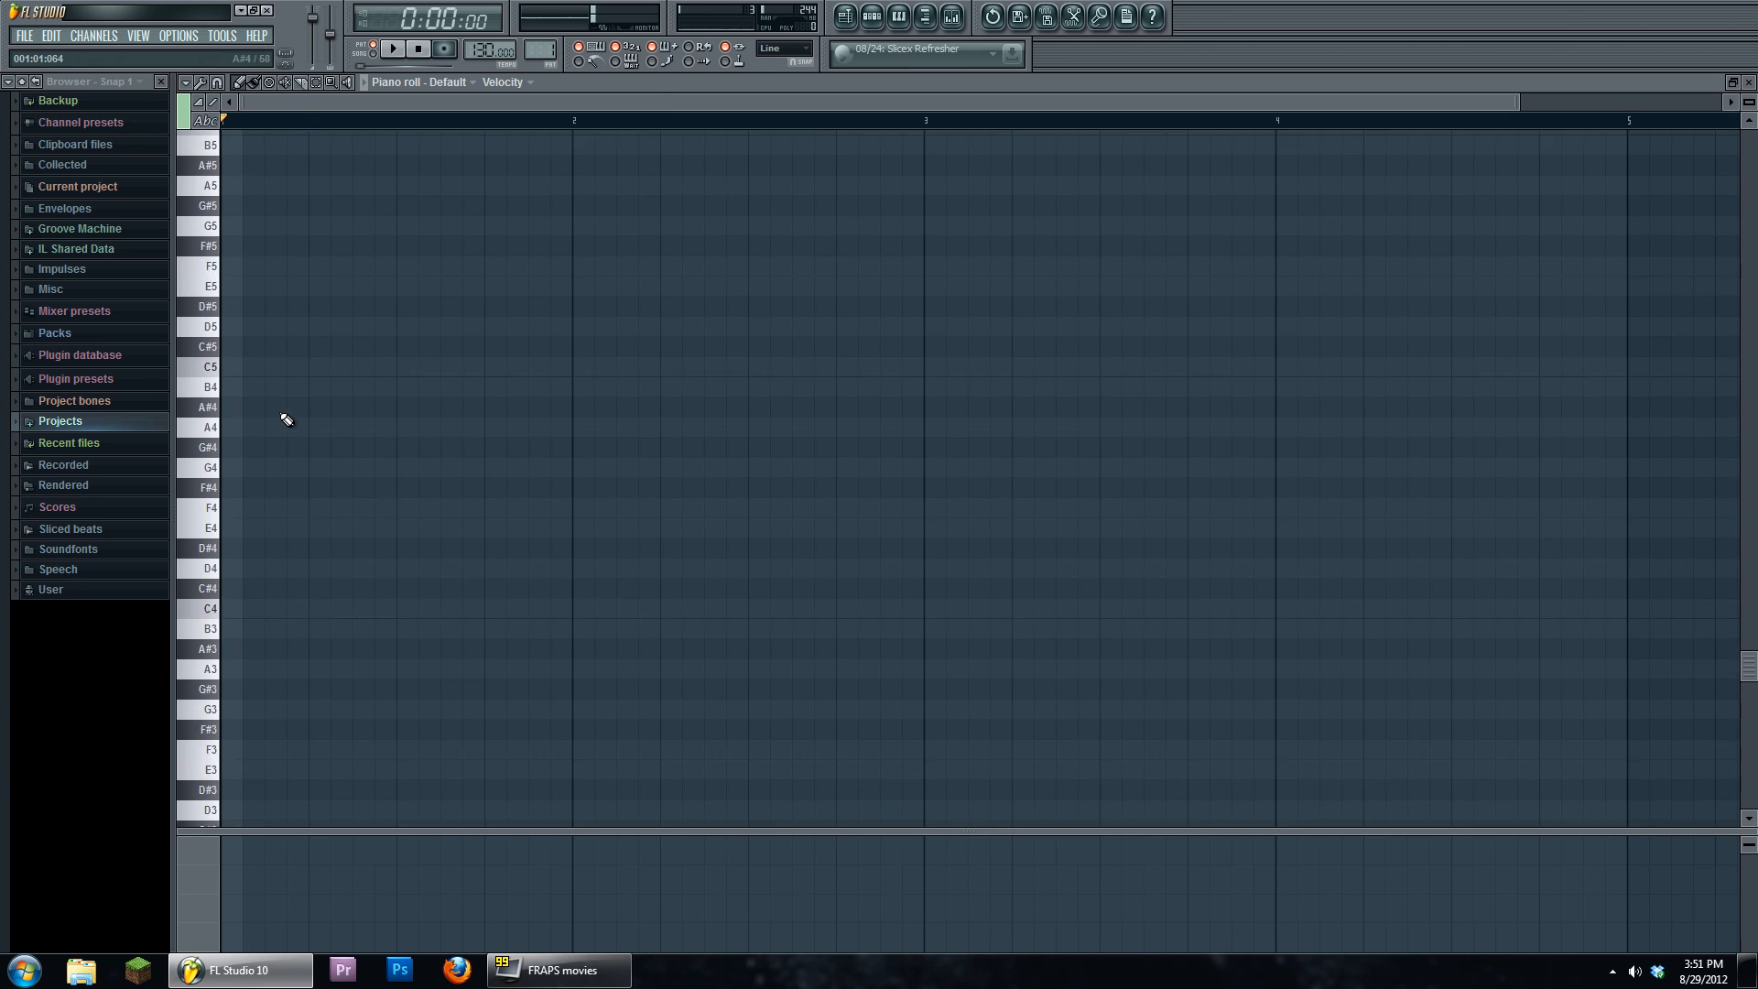
# - Place a one-bar G1 note at the start of the pattern
pyautogui.scroll(-2, 282, 408)
pyautogui.click(224, 614)
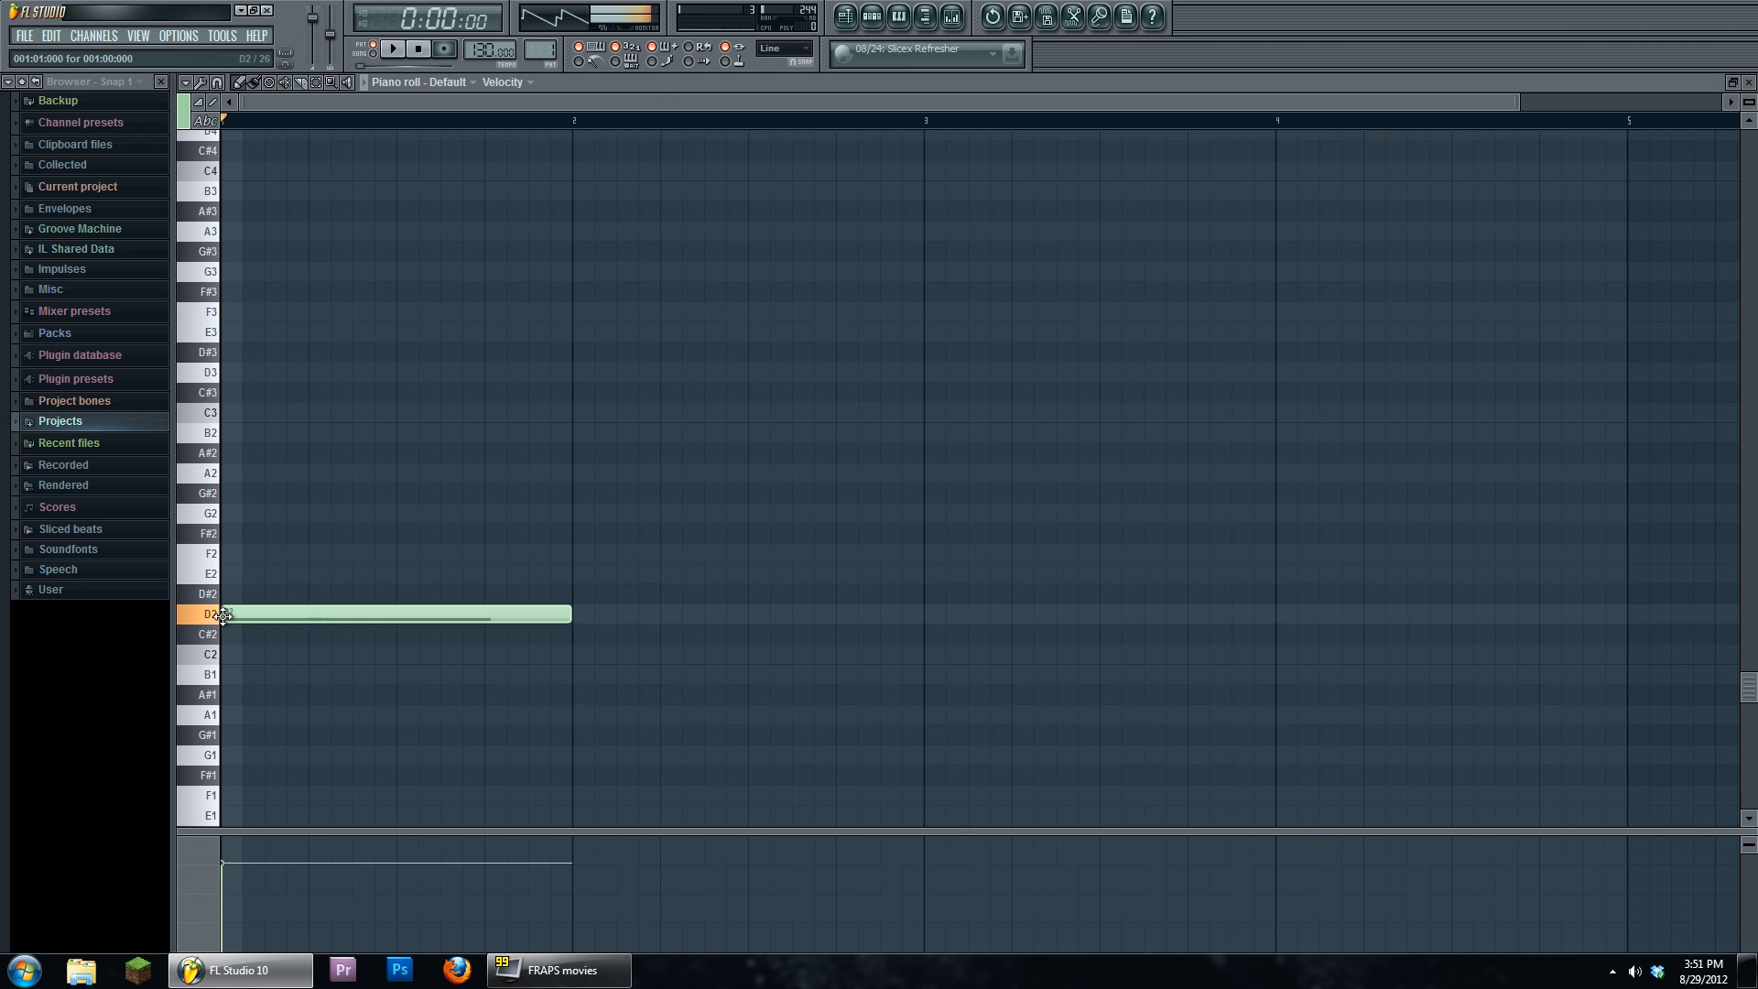
pyautogui.rightClick(226, 614)
pyautogui.scroll(-5, 221, 589)
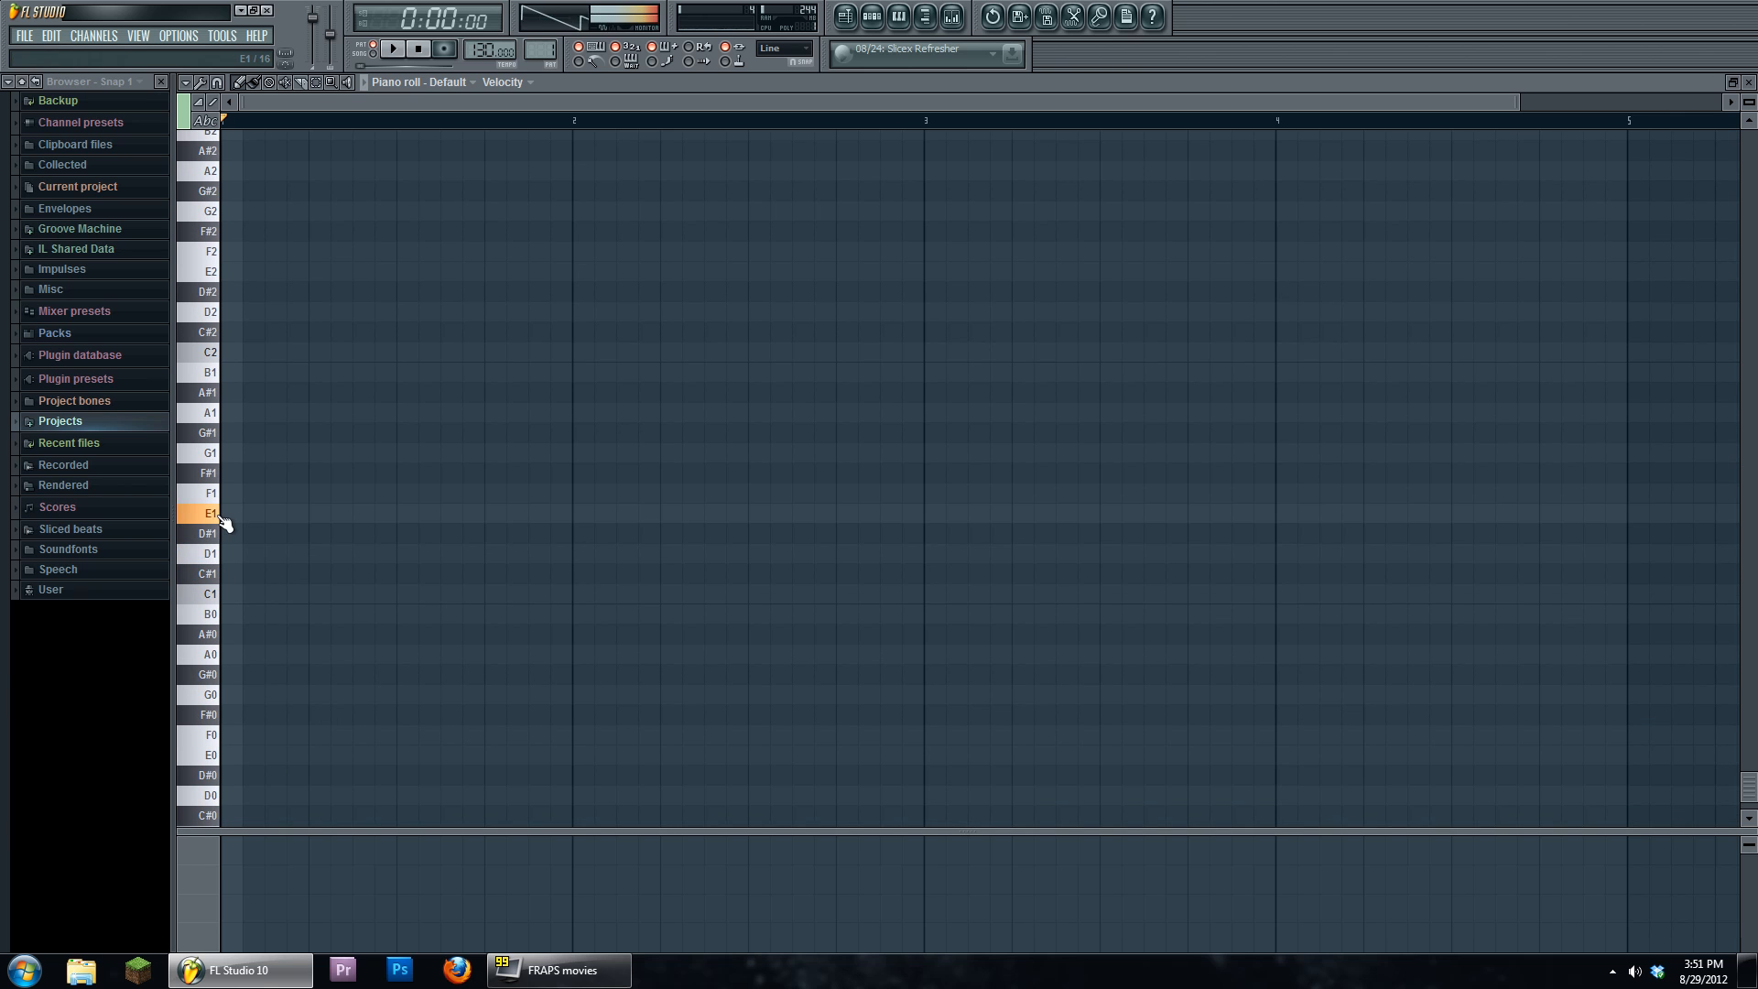
pyautogui.click(265, 510)
pyautogui.moveTo(265, 509); pyautogui.dragTo(249, 456)
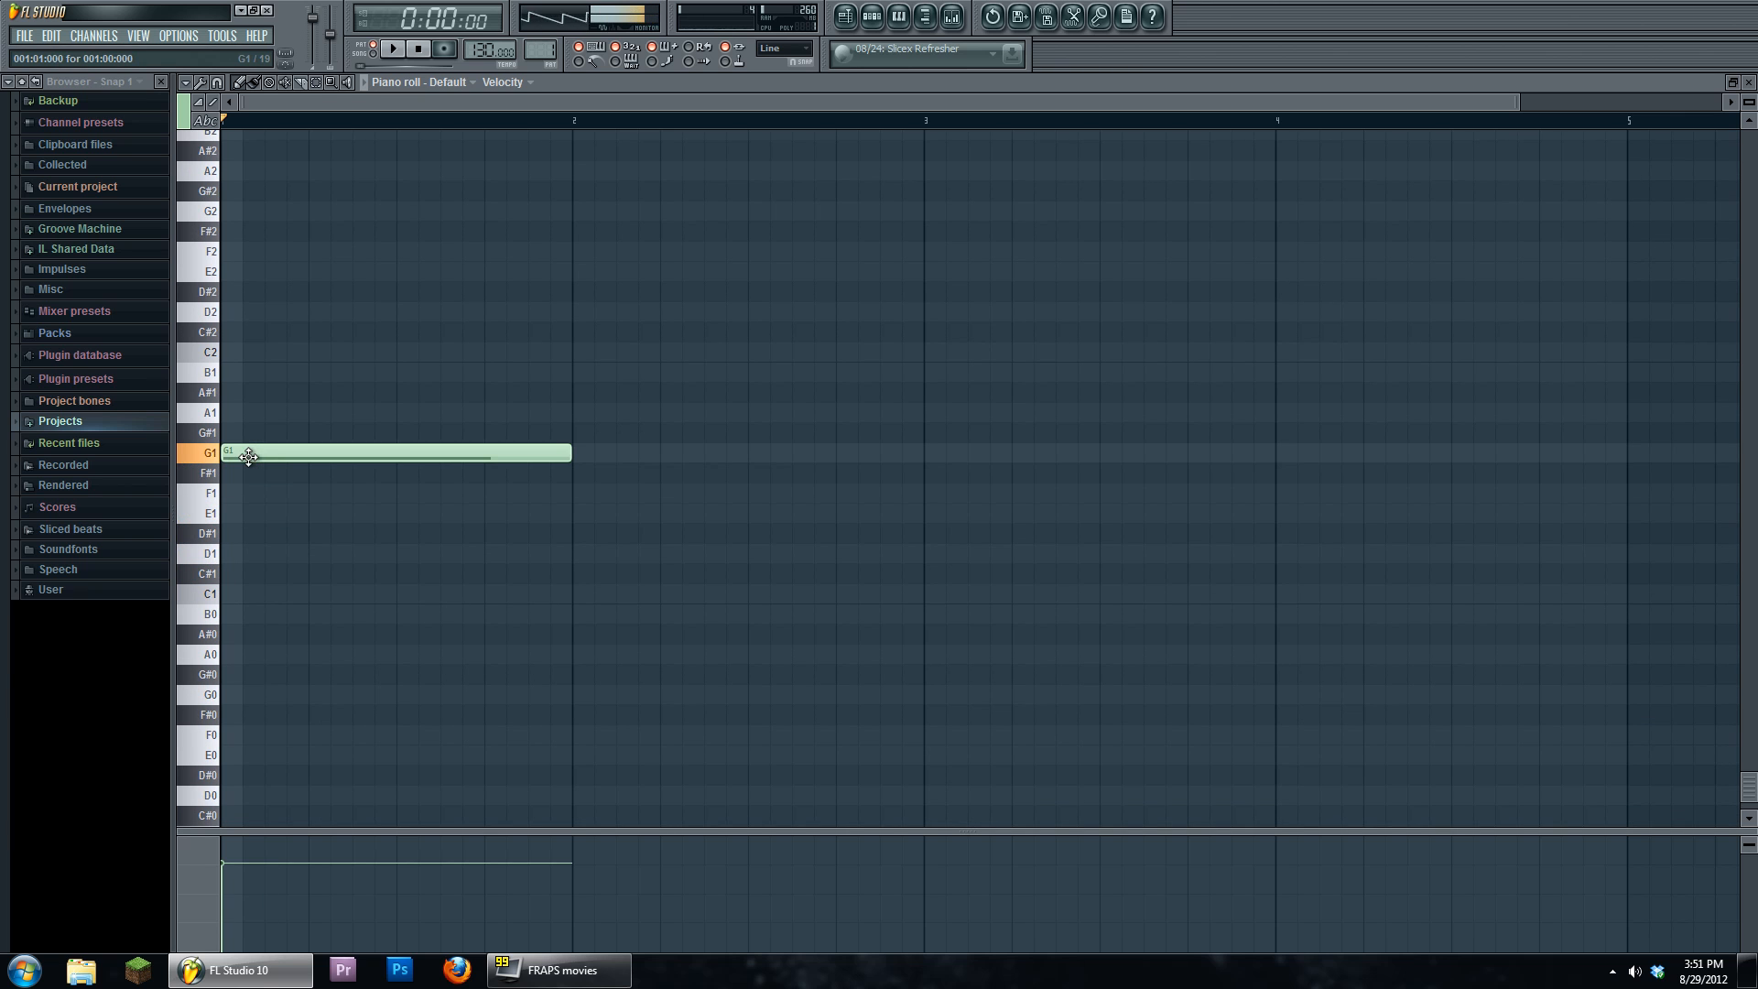
# - Add a G#2 note on the sixth step, shorten it to one step, and audition the pattern
pyautogui.click(339, 190)
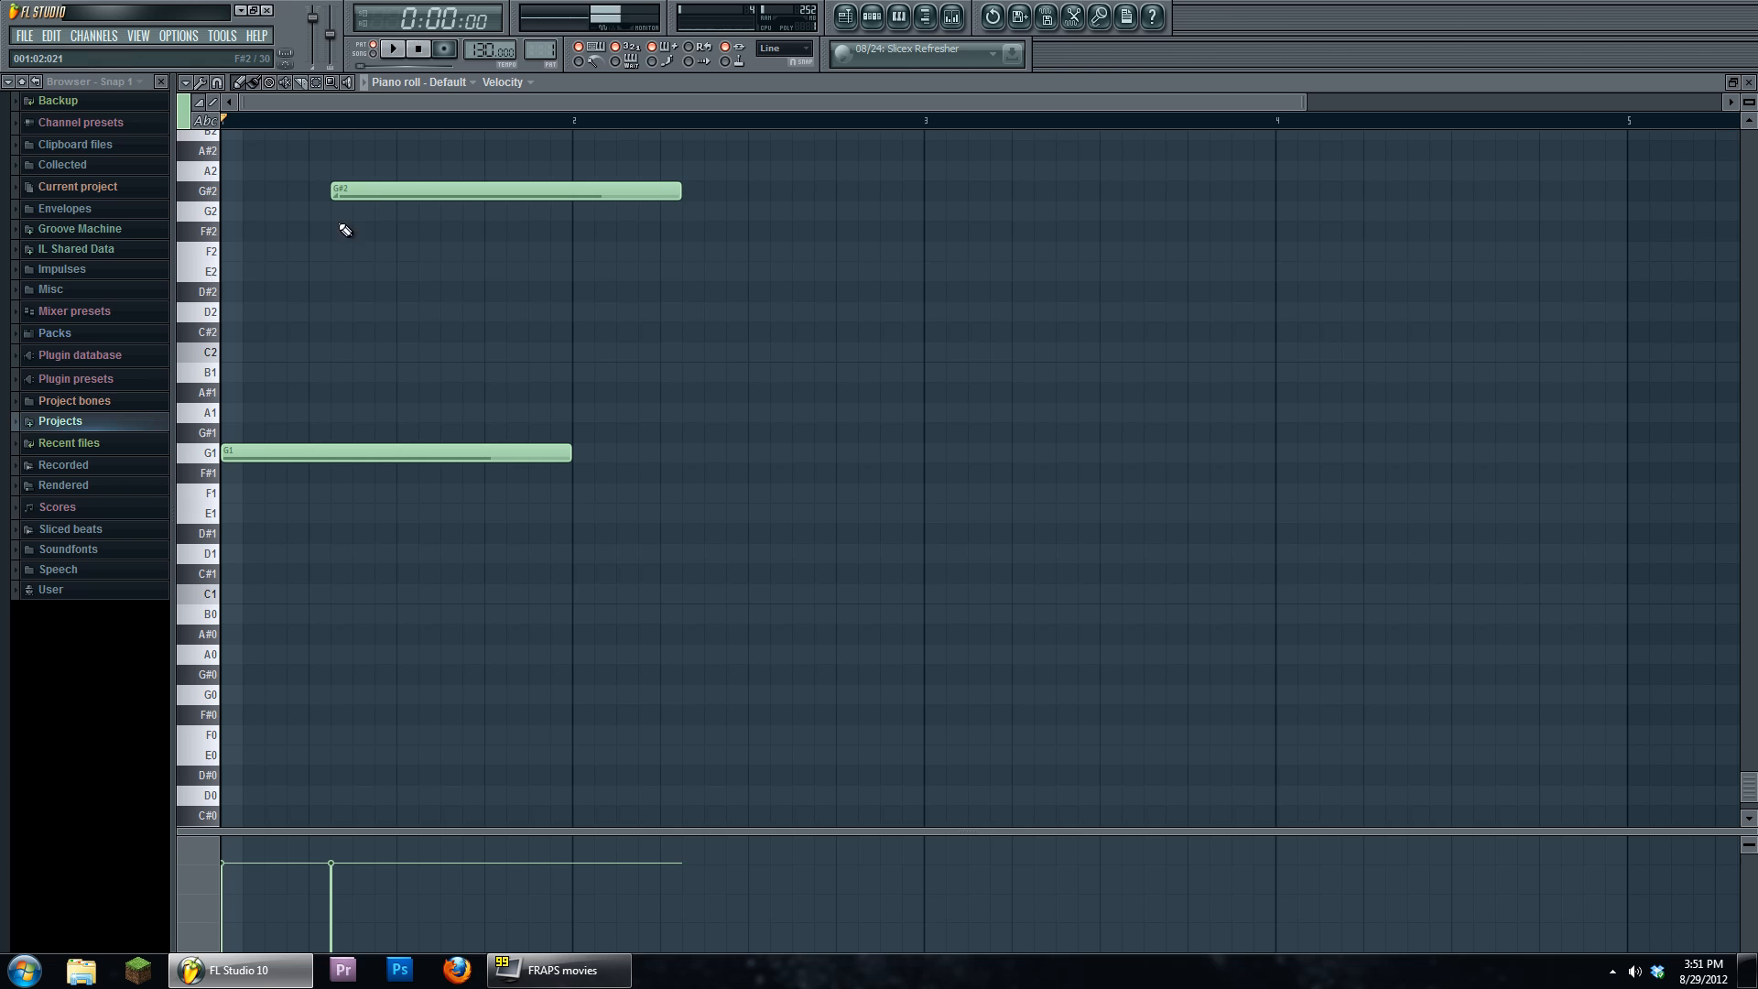
pyautogui.moveTo(650, 188); pyautogui.dragTo(355, 189)
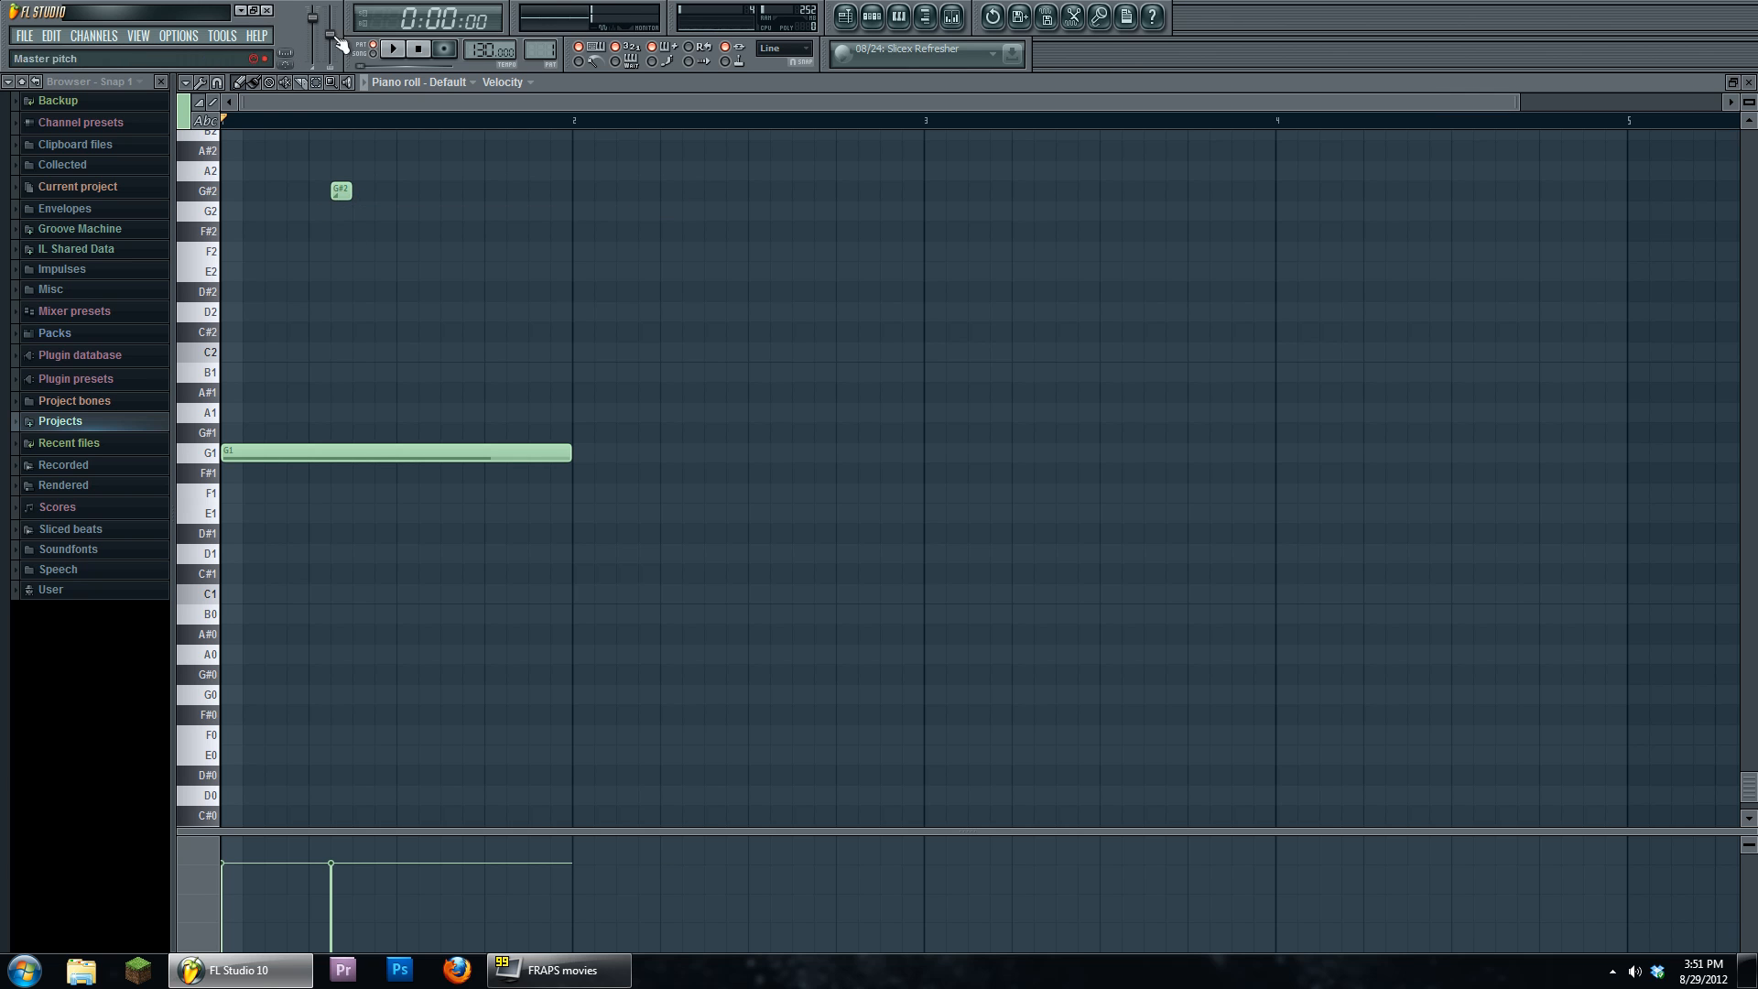
pyautogui.click(392, 48)
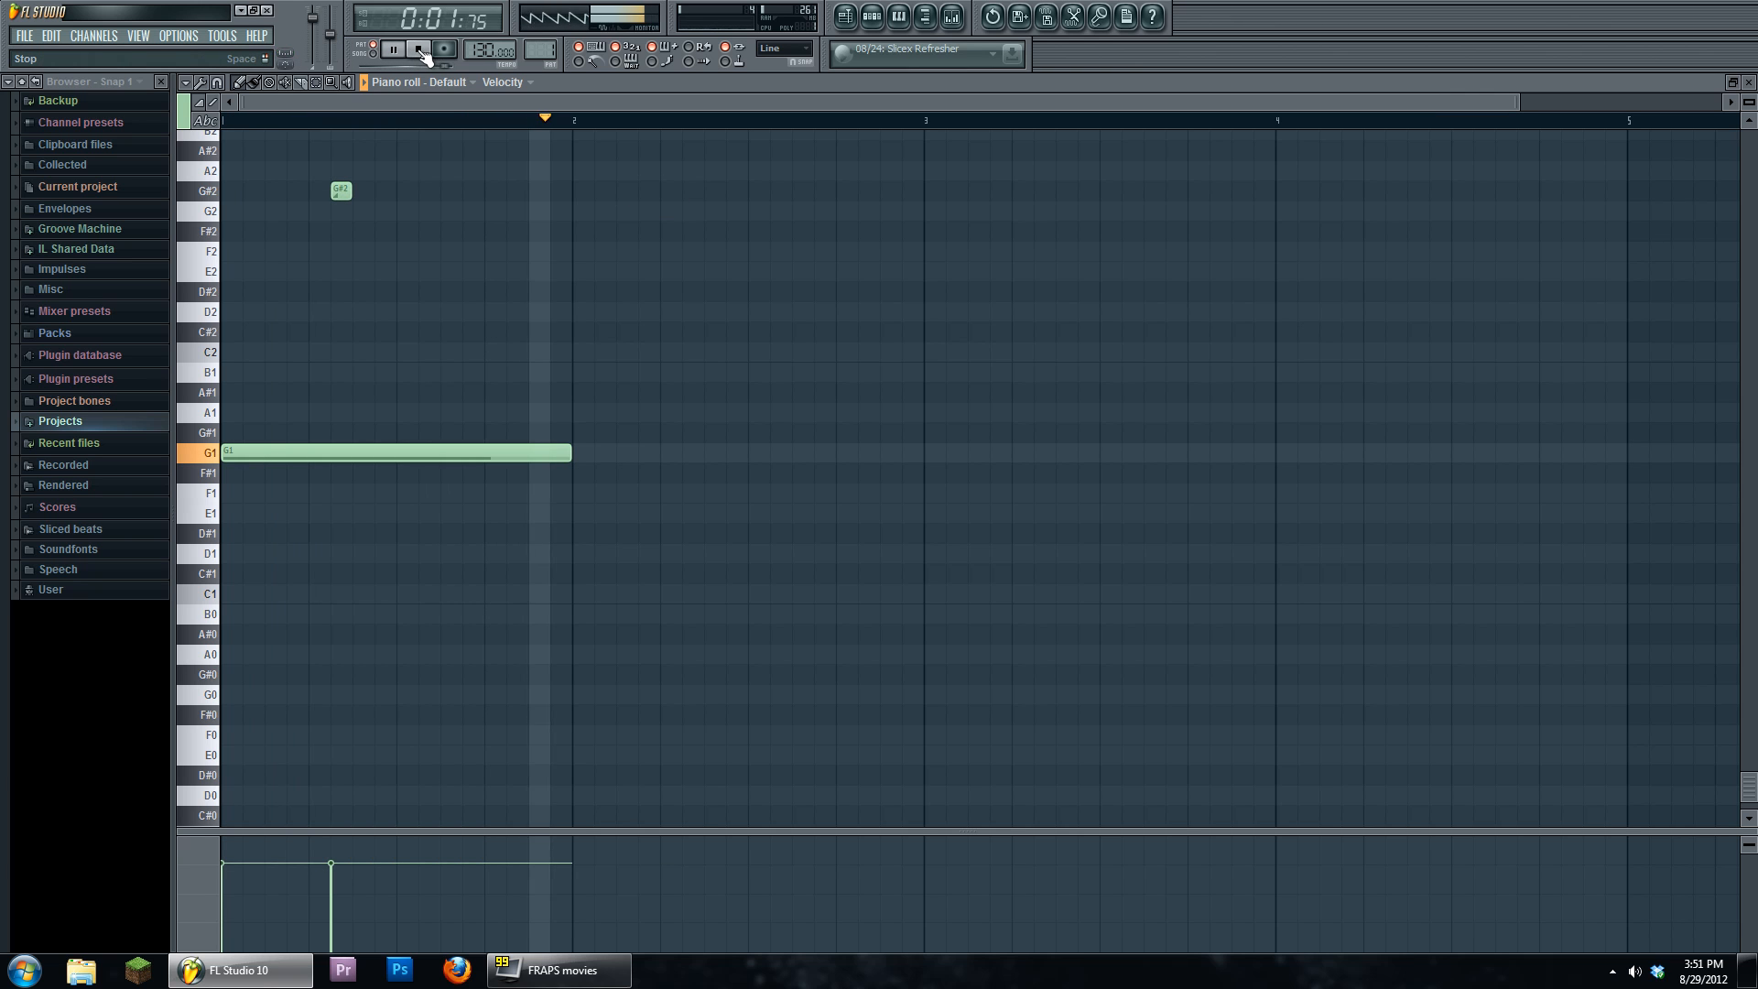
pyautogui.click(418, 50)
# - Add a one-step G1 note at beat 4, overlapping the one-bar G1 note
pyautogui.click(337, 196)
pyautogui.click(489, 443)
pyautogui.click(492, 433)
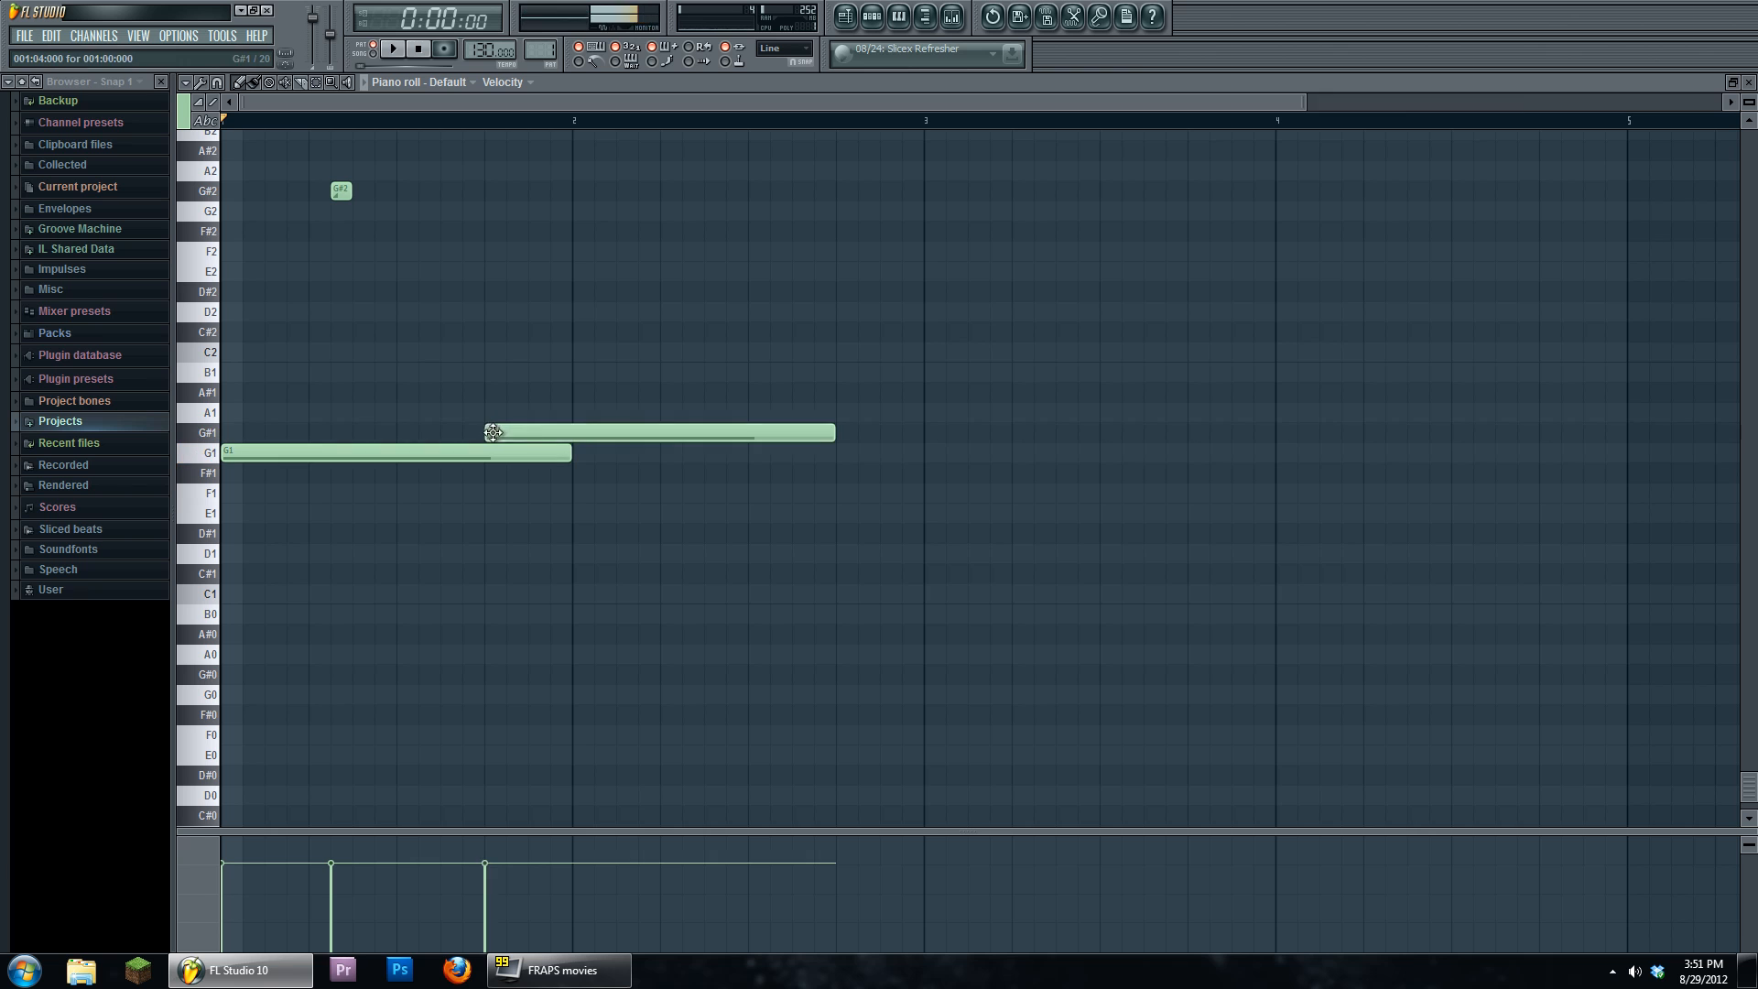
pyautogui.rightClick(494, 433)
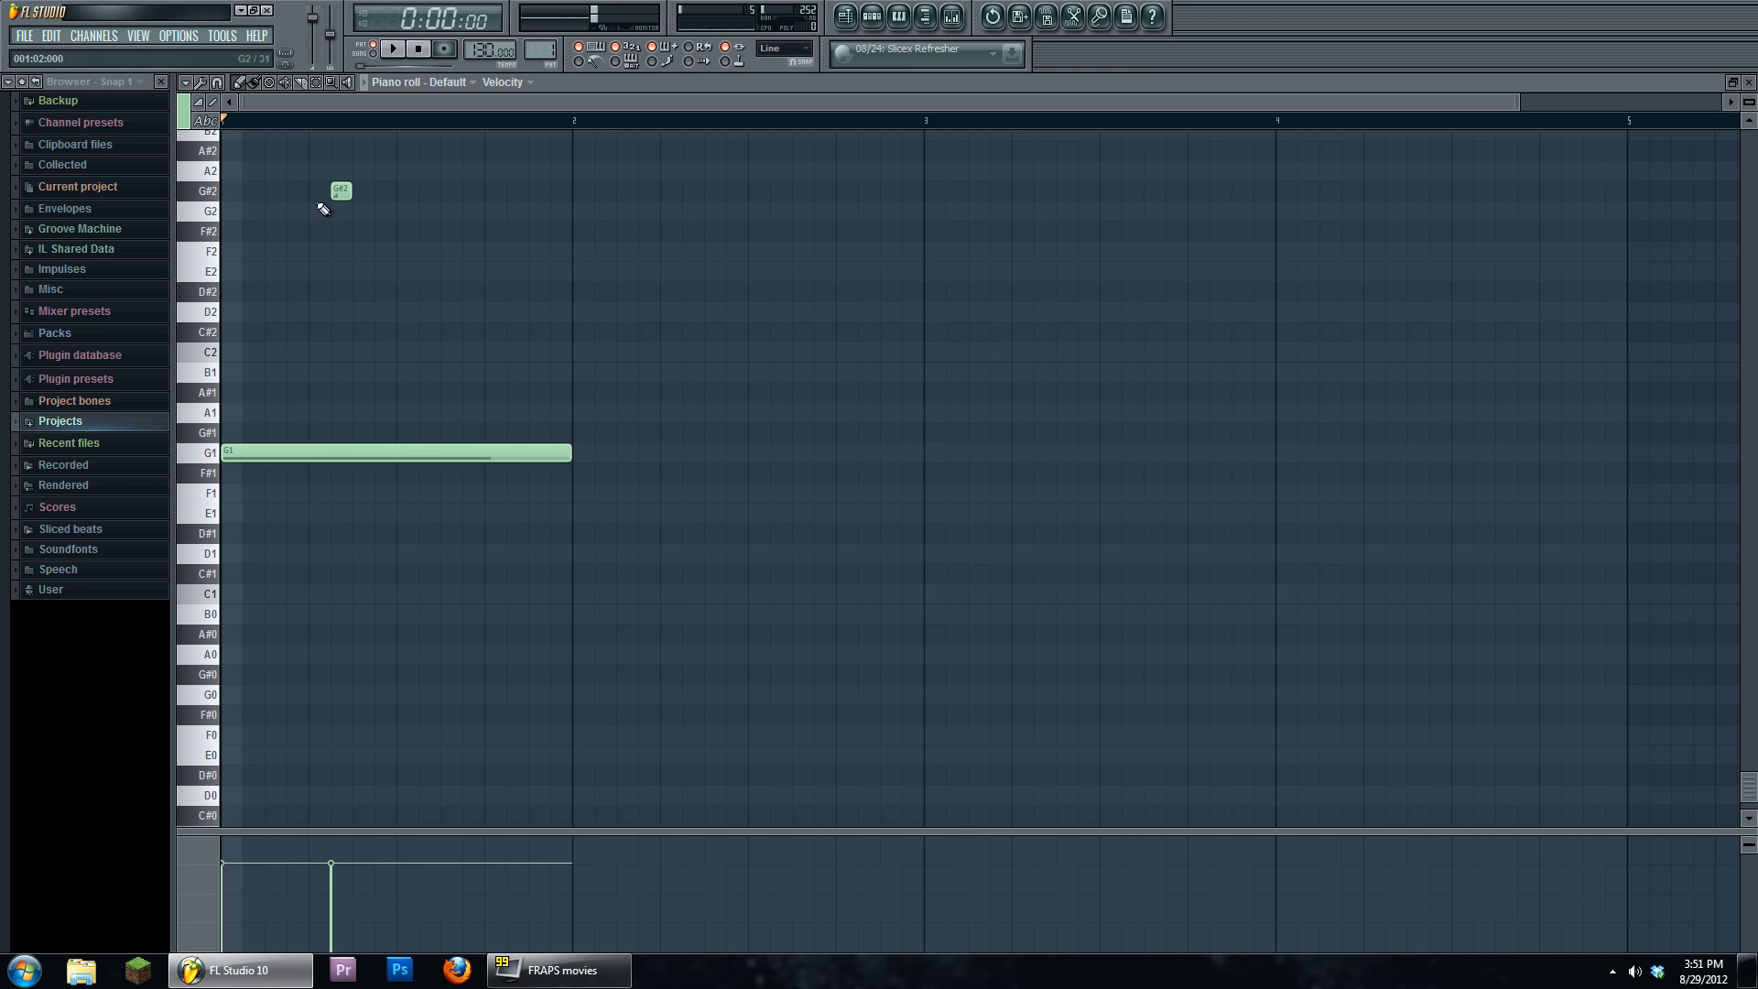
pyautogui.click(487, 434)
pyautogui.rightClick(487, 434)
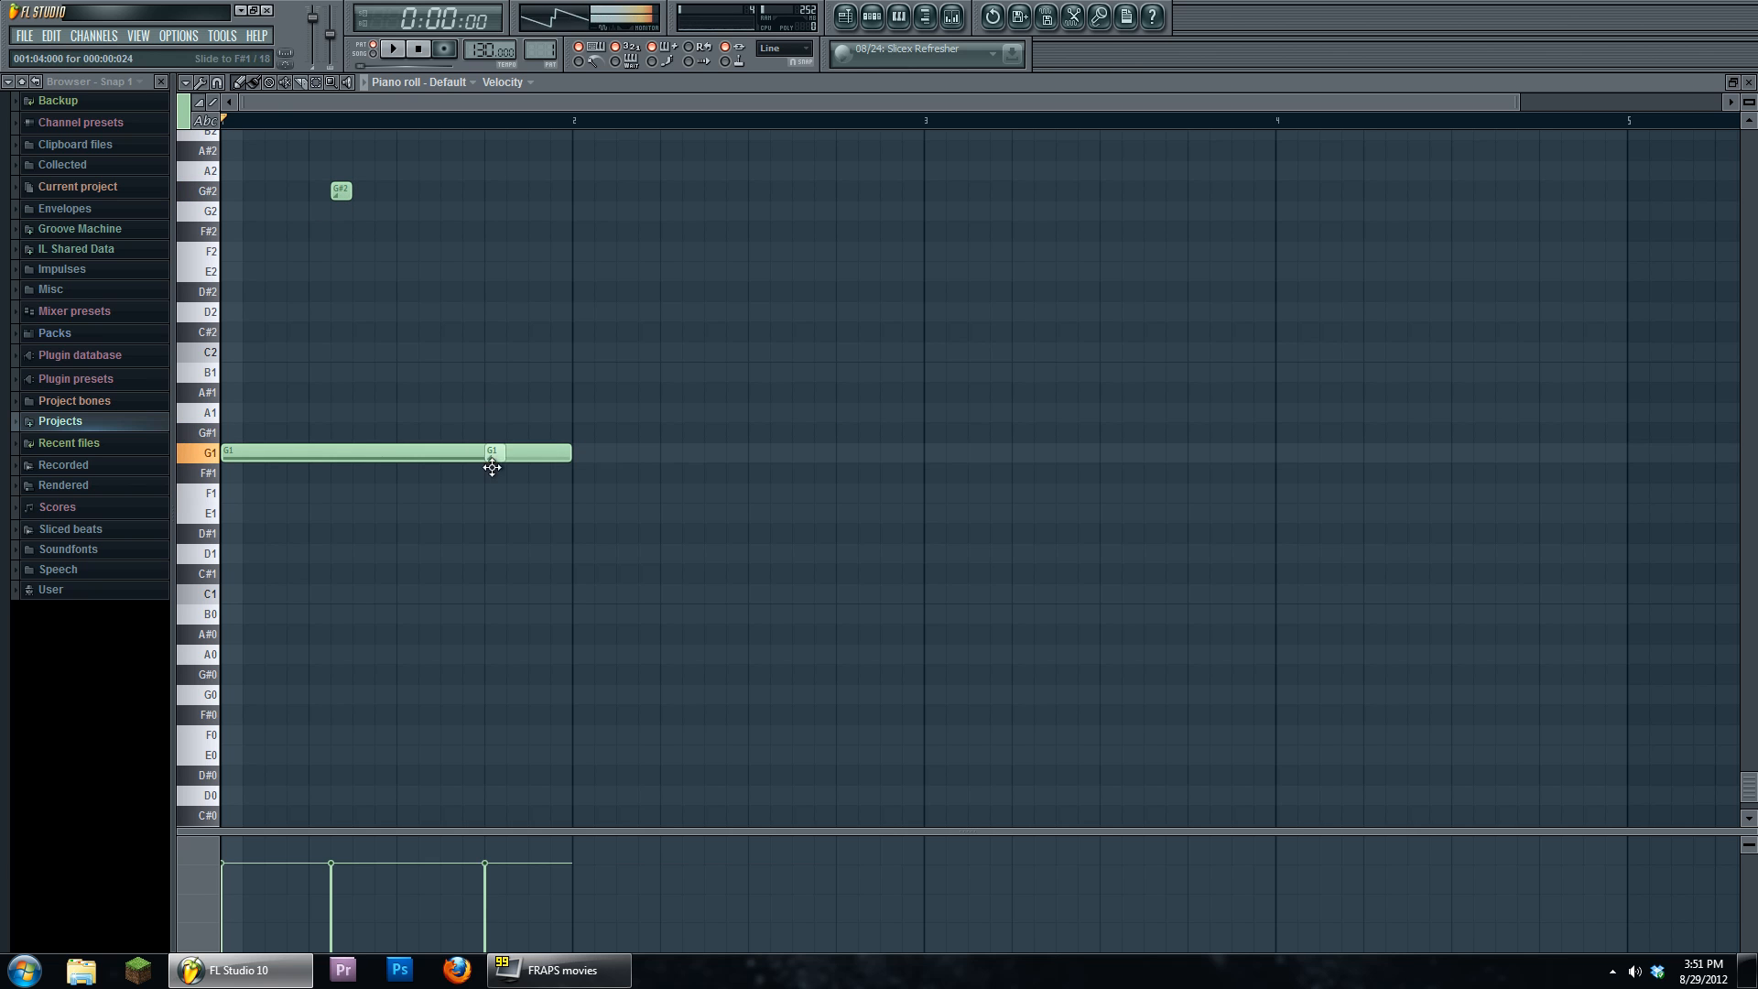
# - Place a single Pattern 1 clip at the start of Track 1 in the playlist and set playback to song mode
pyautogui.click(845, 15)
pyautogui.click(303, 159)
pyautogui.rightClick(342, 161)
pyautogui.click(533, 58)
pyautogui.moveTo(377, 155); pyautogui.dragTo(281, 163)
# - Open Edison from the Sytrus channel's mixer track, Insert 1
pyautogui.click(875, 18)
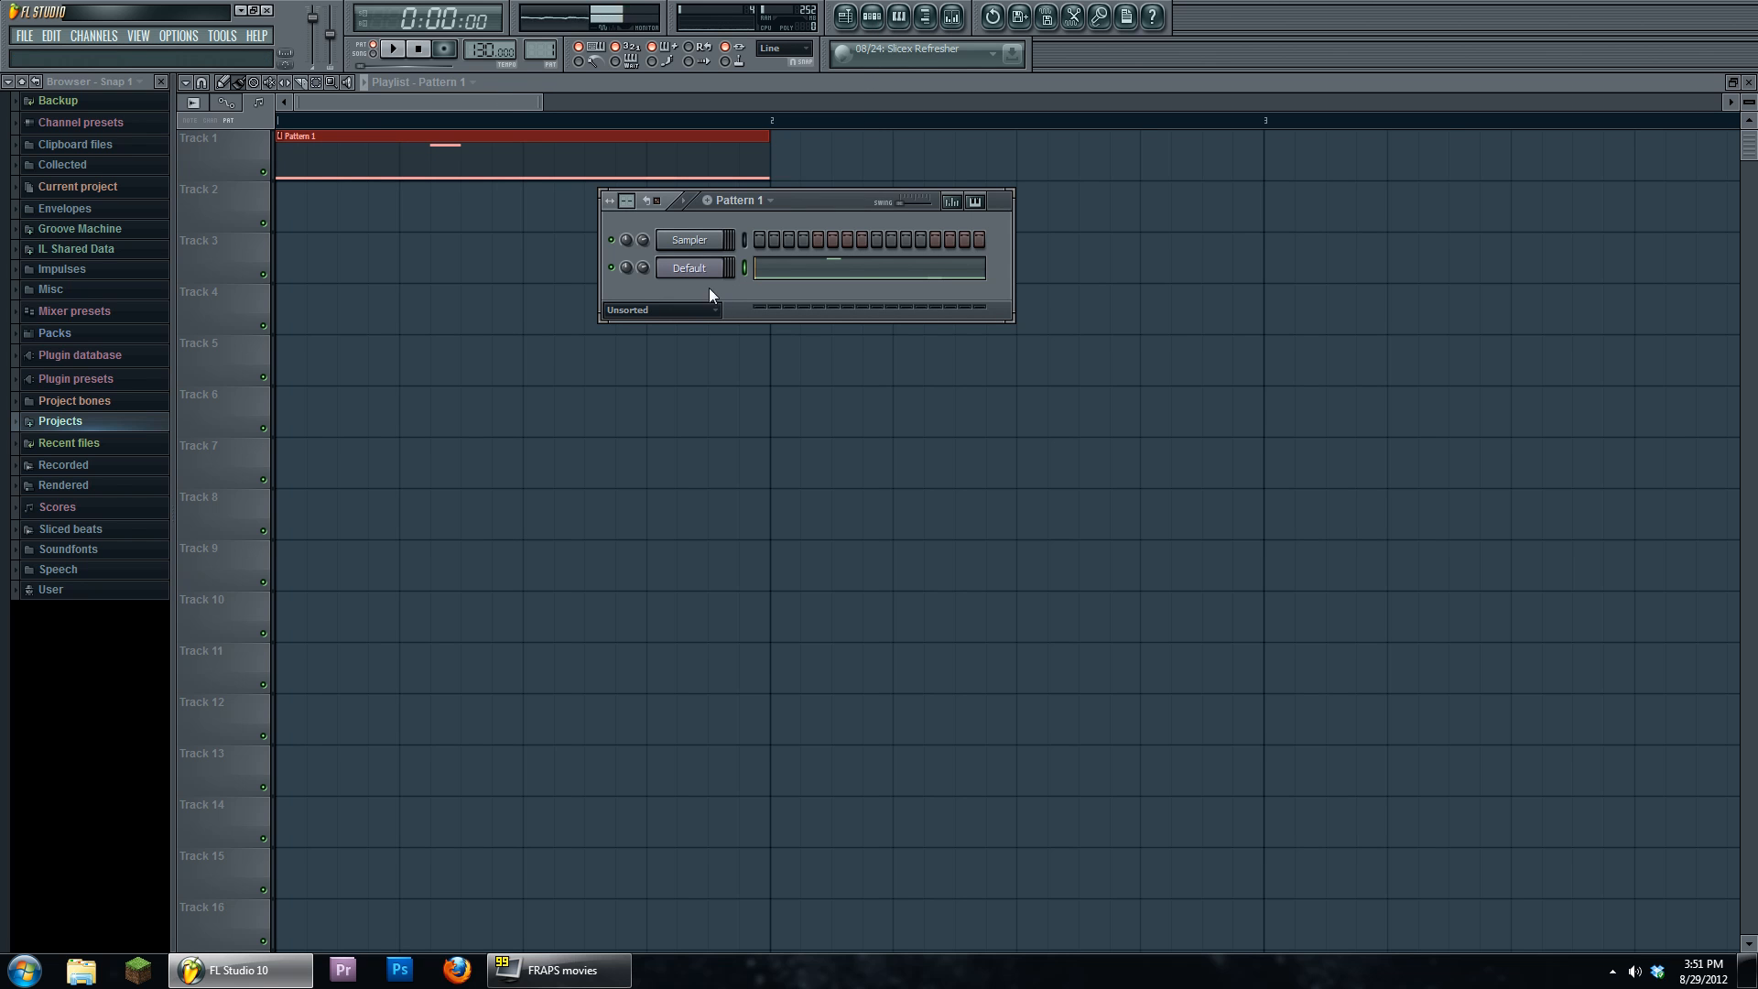
pyautogui.click(696, 268)
pyautogui.moveTo(749, 338); pyautogui.dragTo(734, 336)
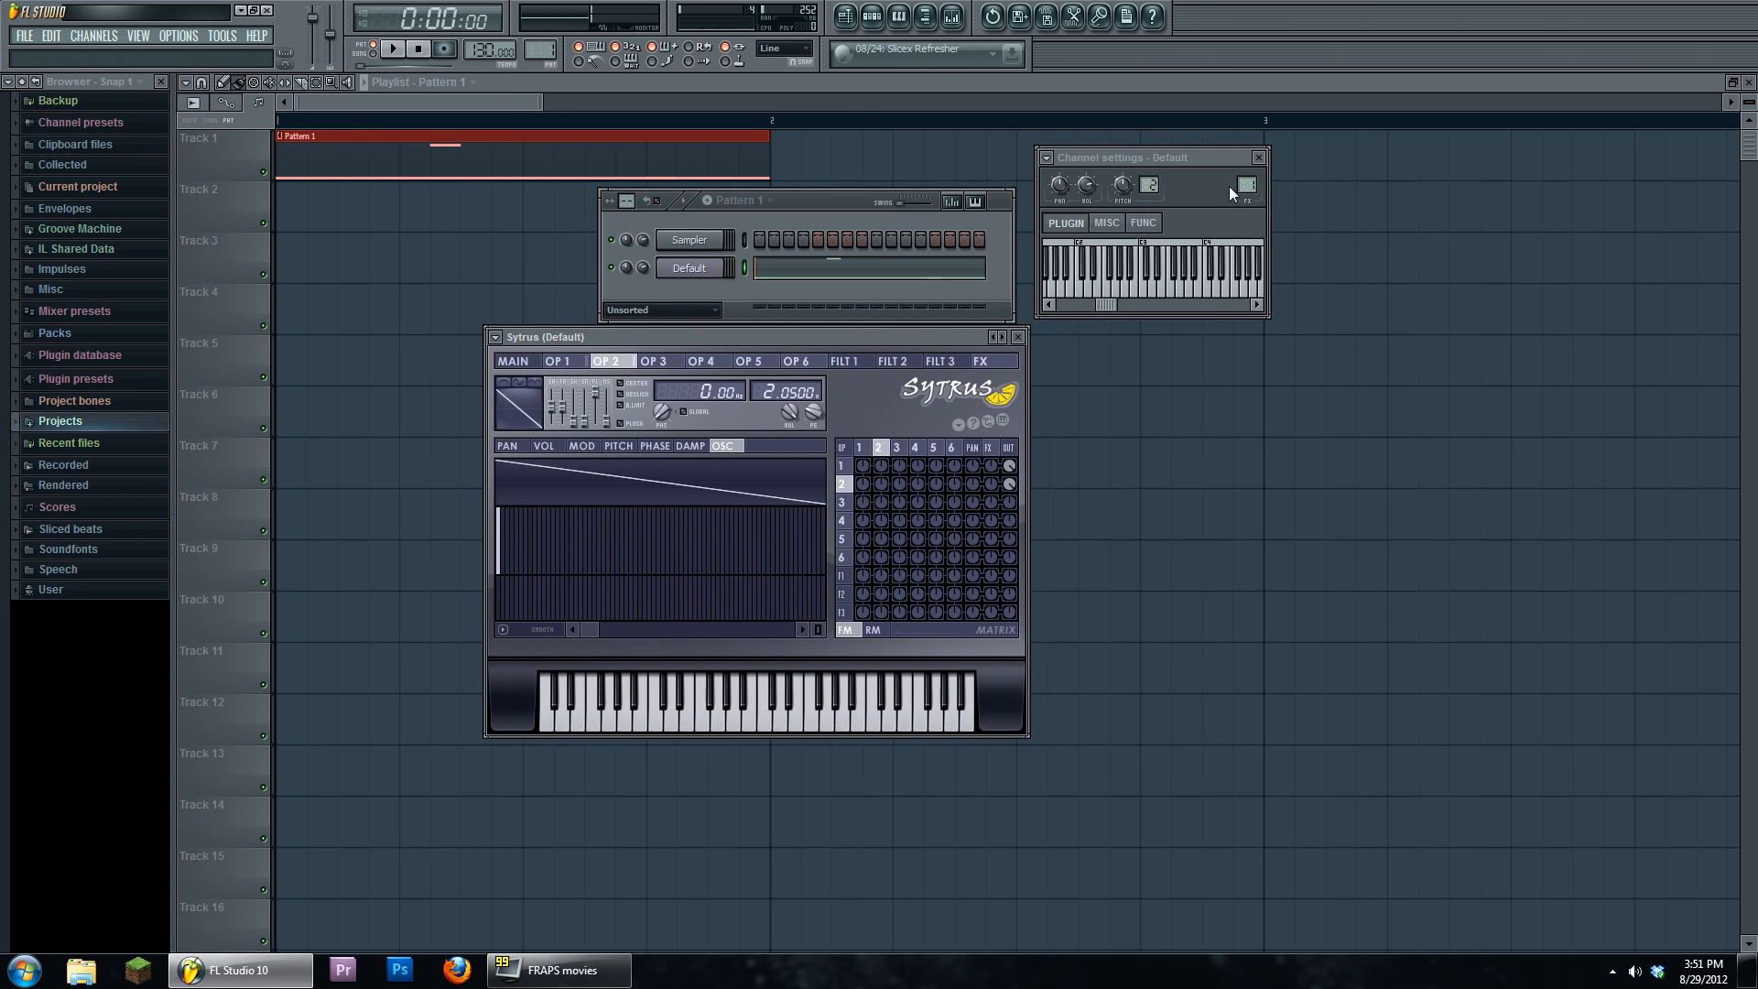
pyautogui.doubleClick(1246, 185)
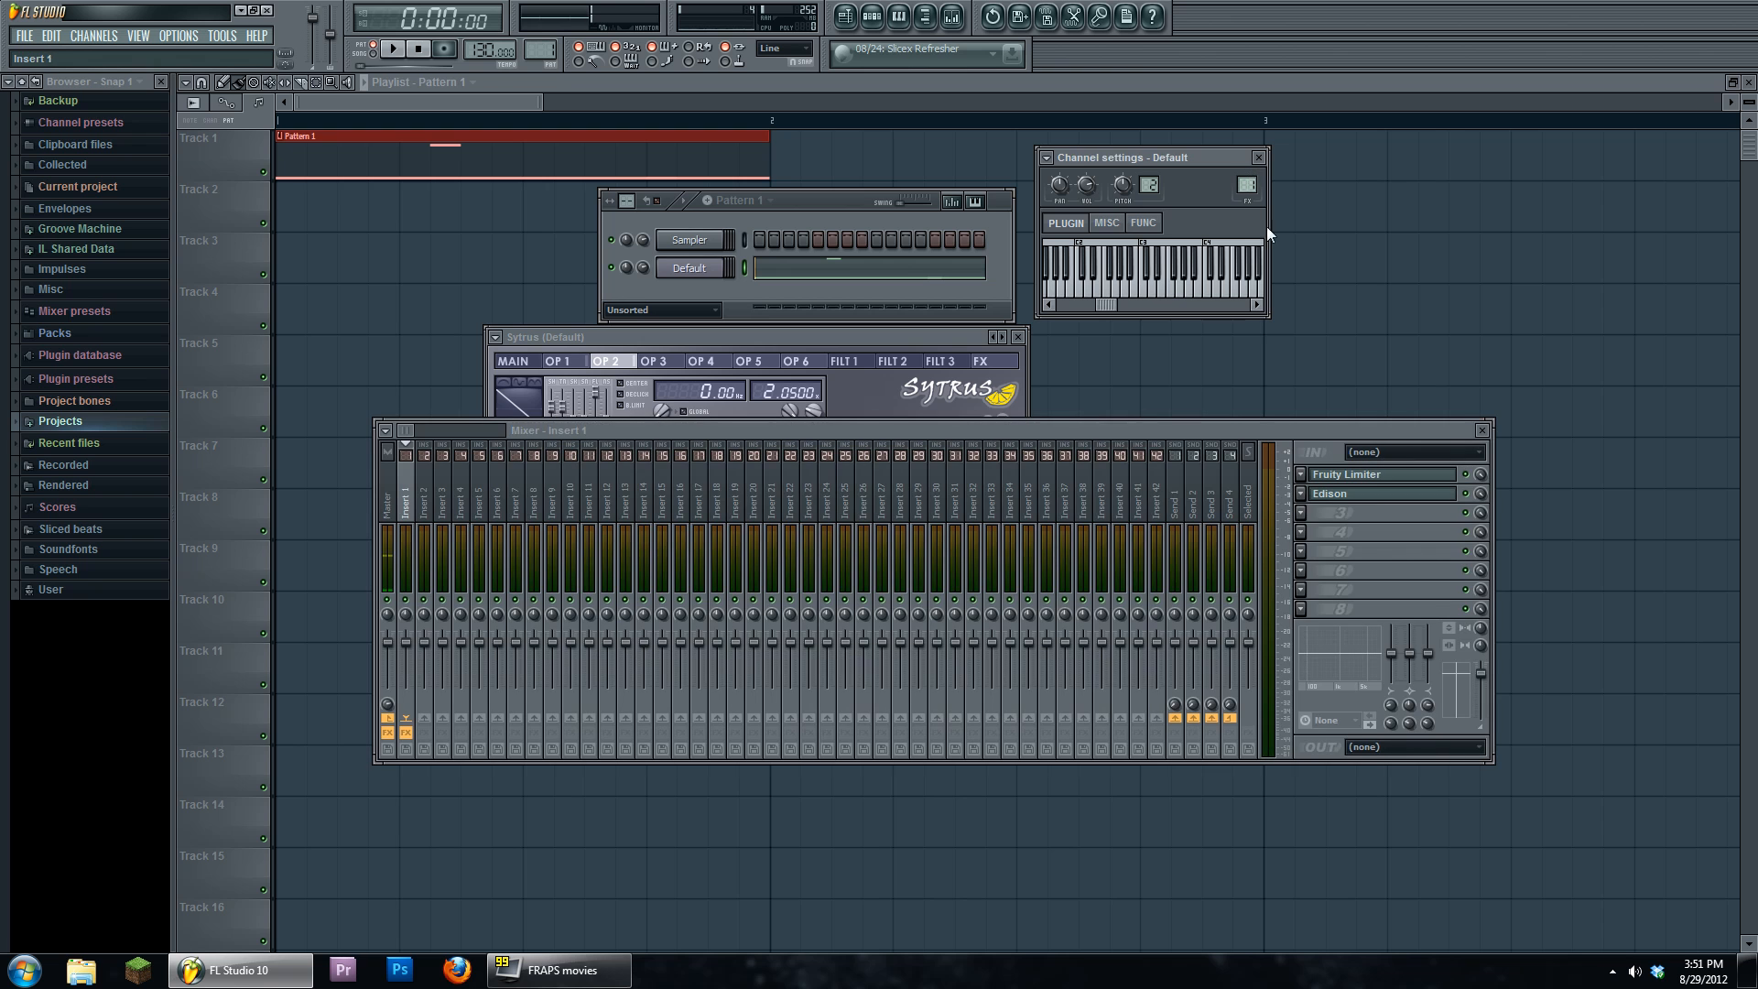
pyautogui.click(1355, 495)
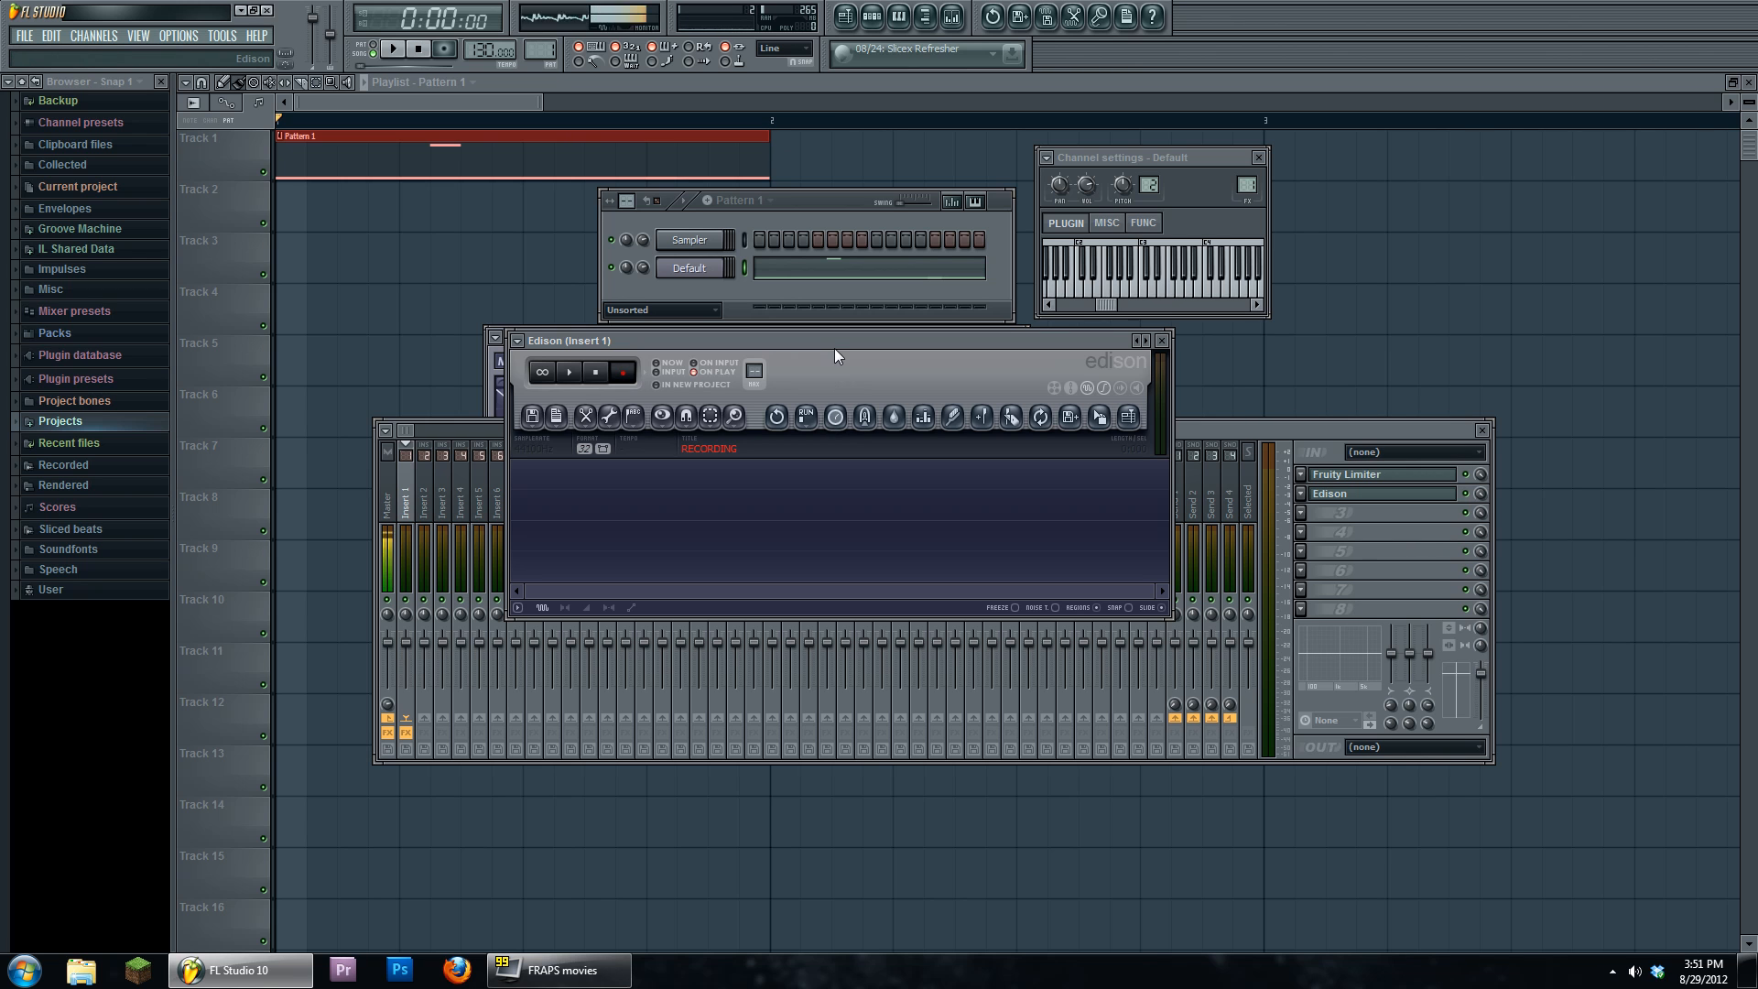
# - Record the looping song into Edison and delete the audio from the second Song jump marker to the end
pyautogui.click(392, 49)
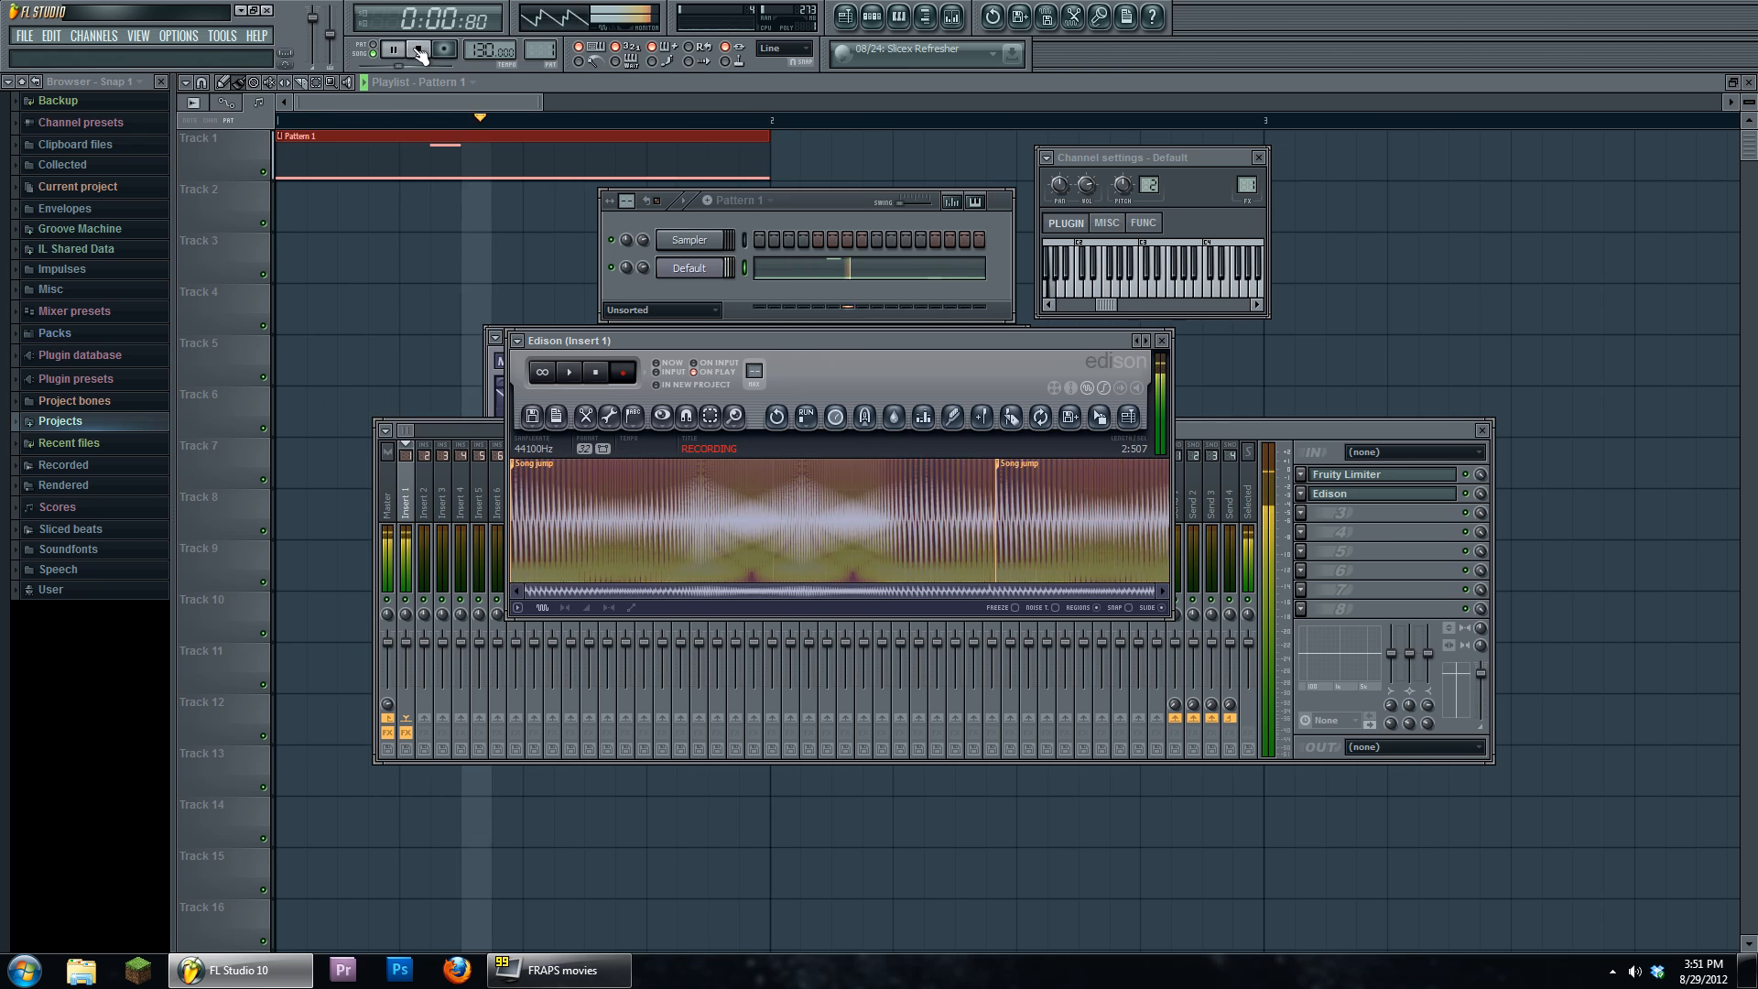
pyautogui.click(418, 50)
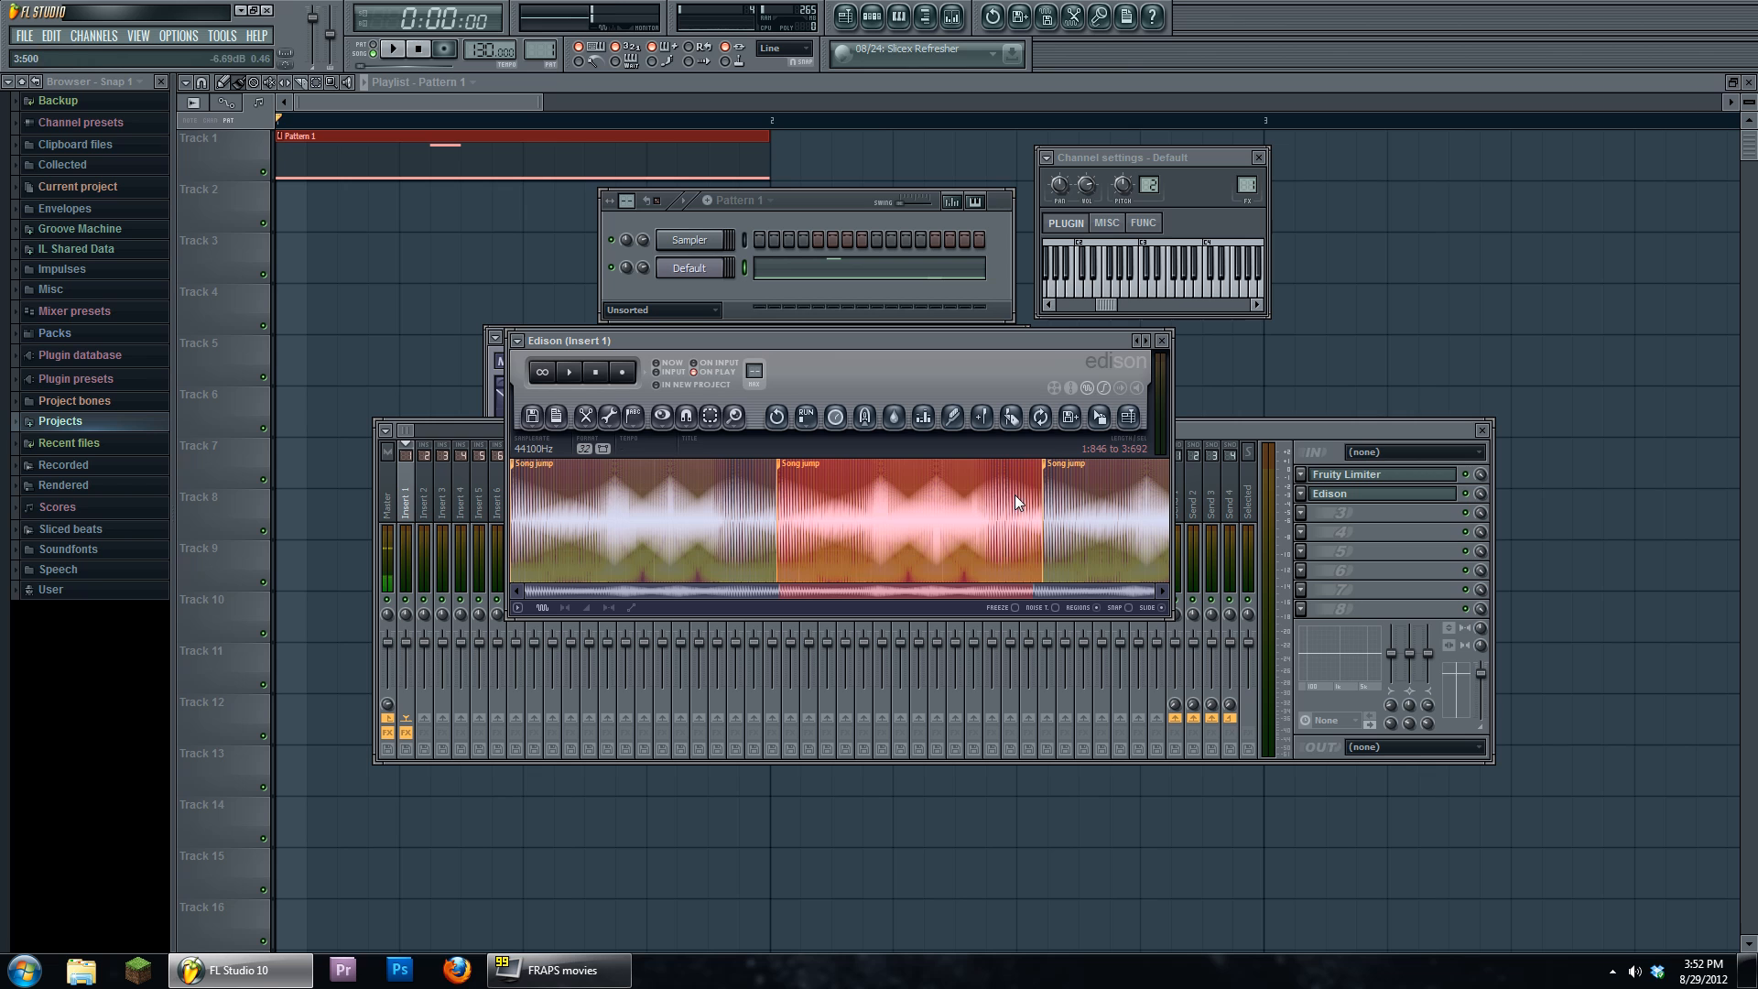
pyautogui.moveTo(1014, 494); pyautogui.dragTo(936, 507)
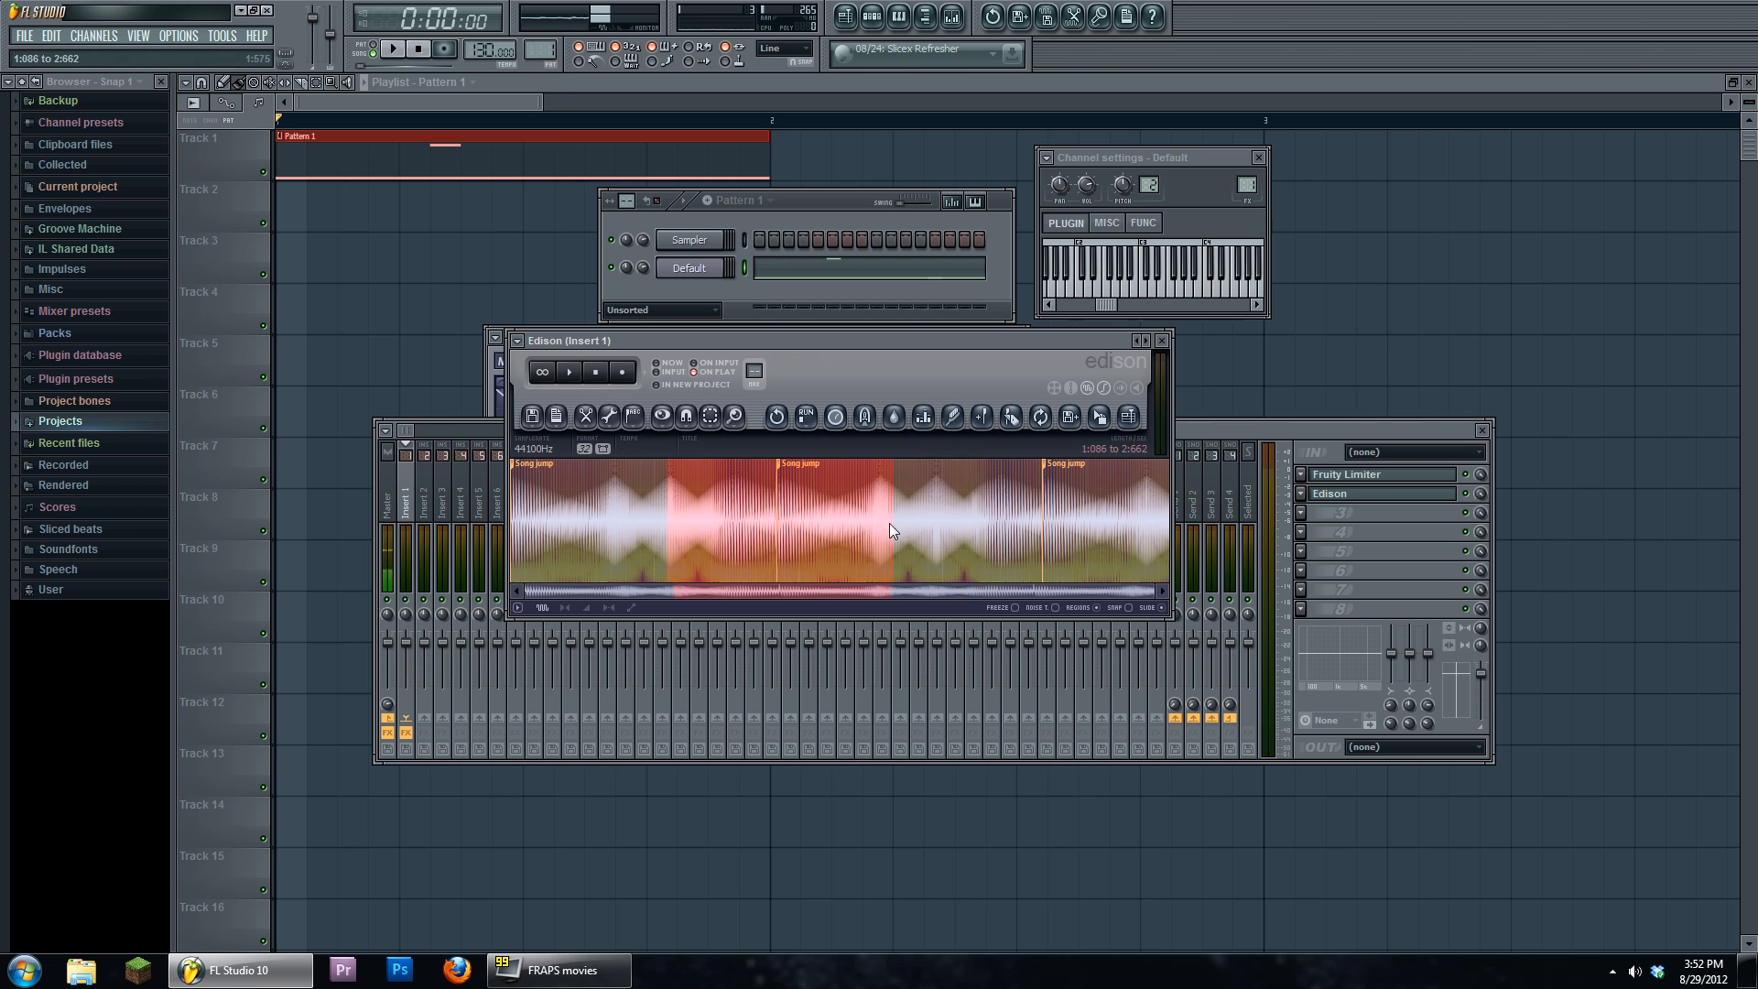
pyautogui.moveTo(989, 535); pyautogui.dragTo(1033, 525)
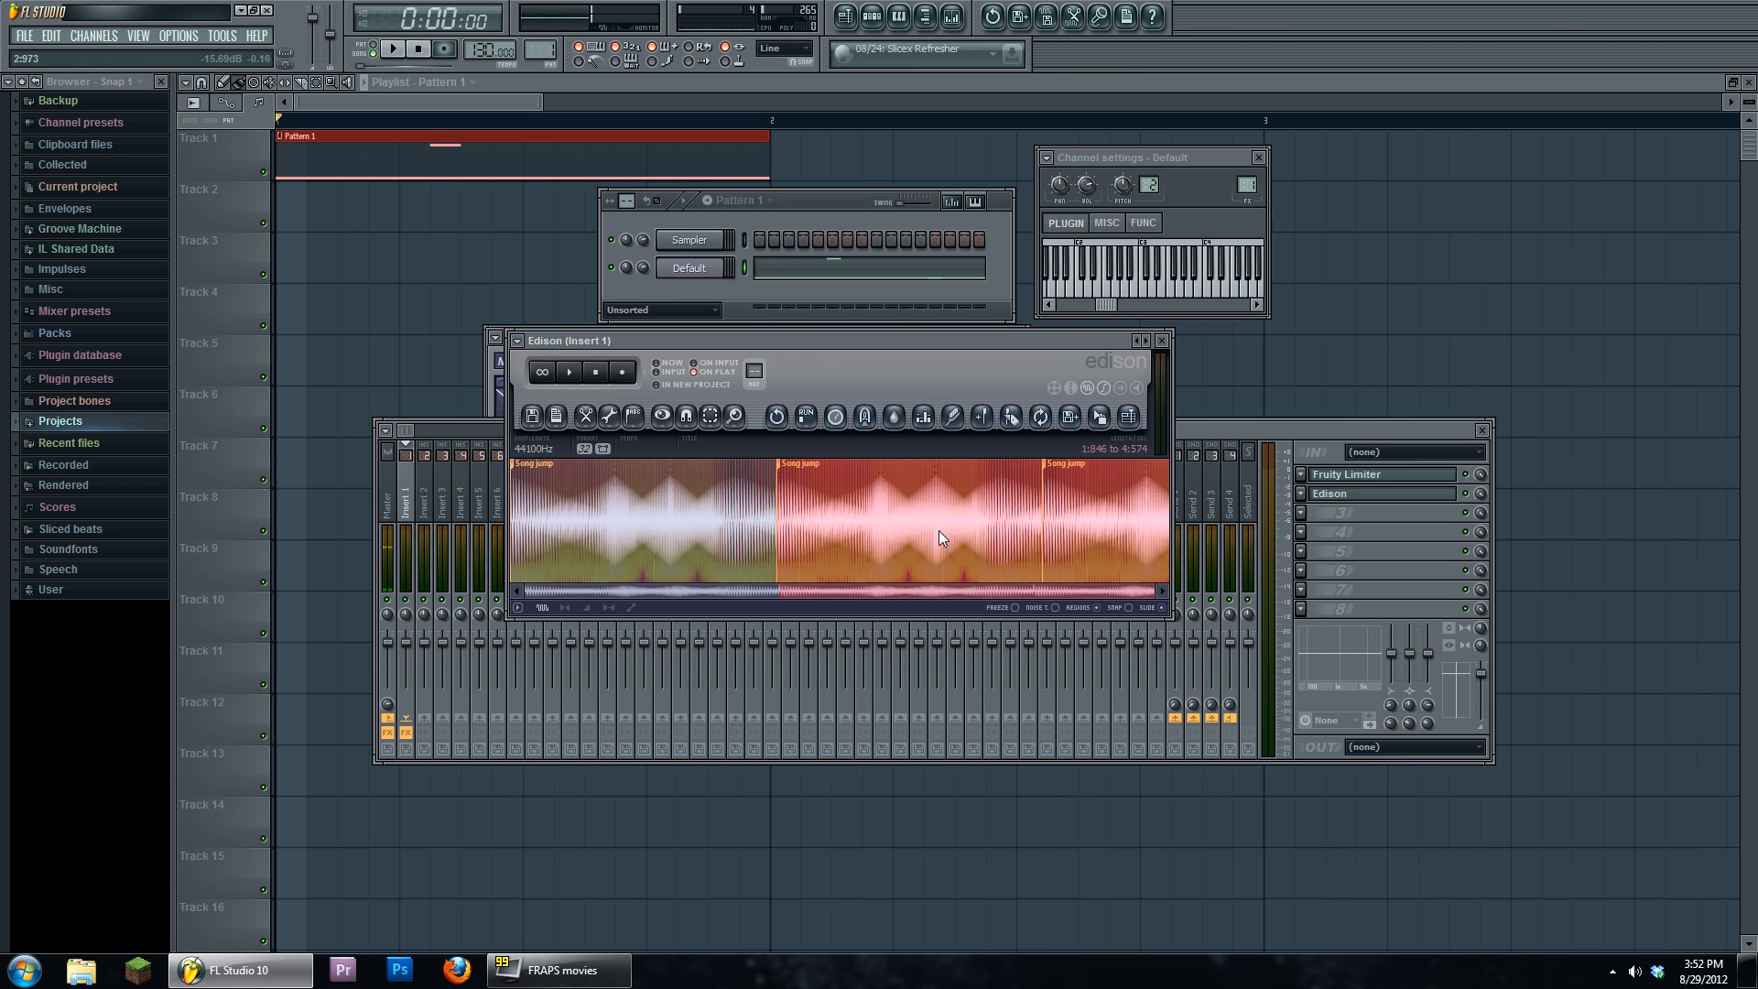
pyautogui.press('Delete')
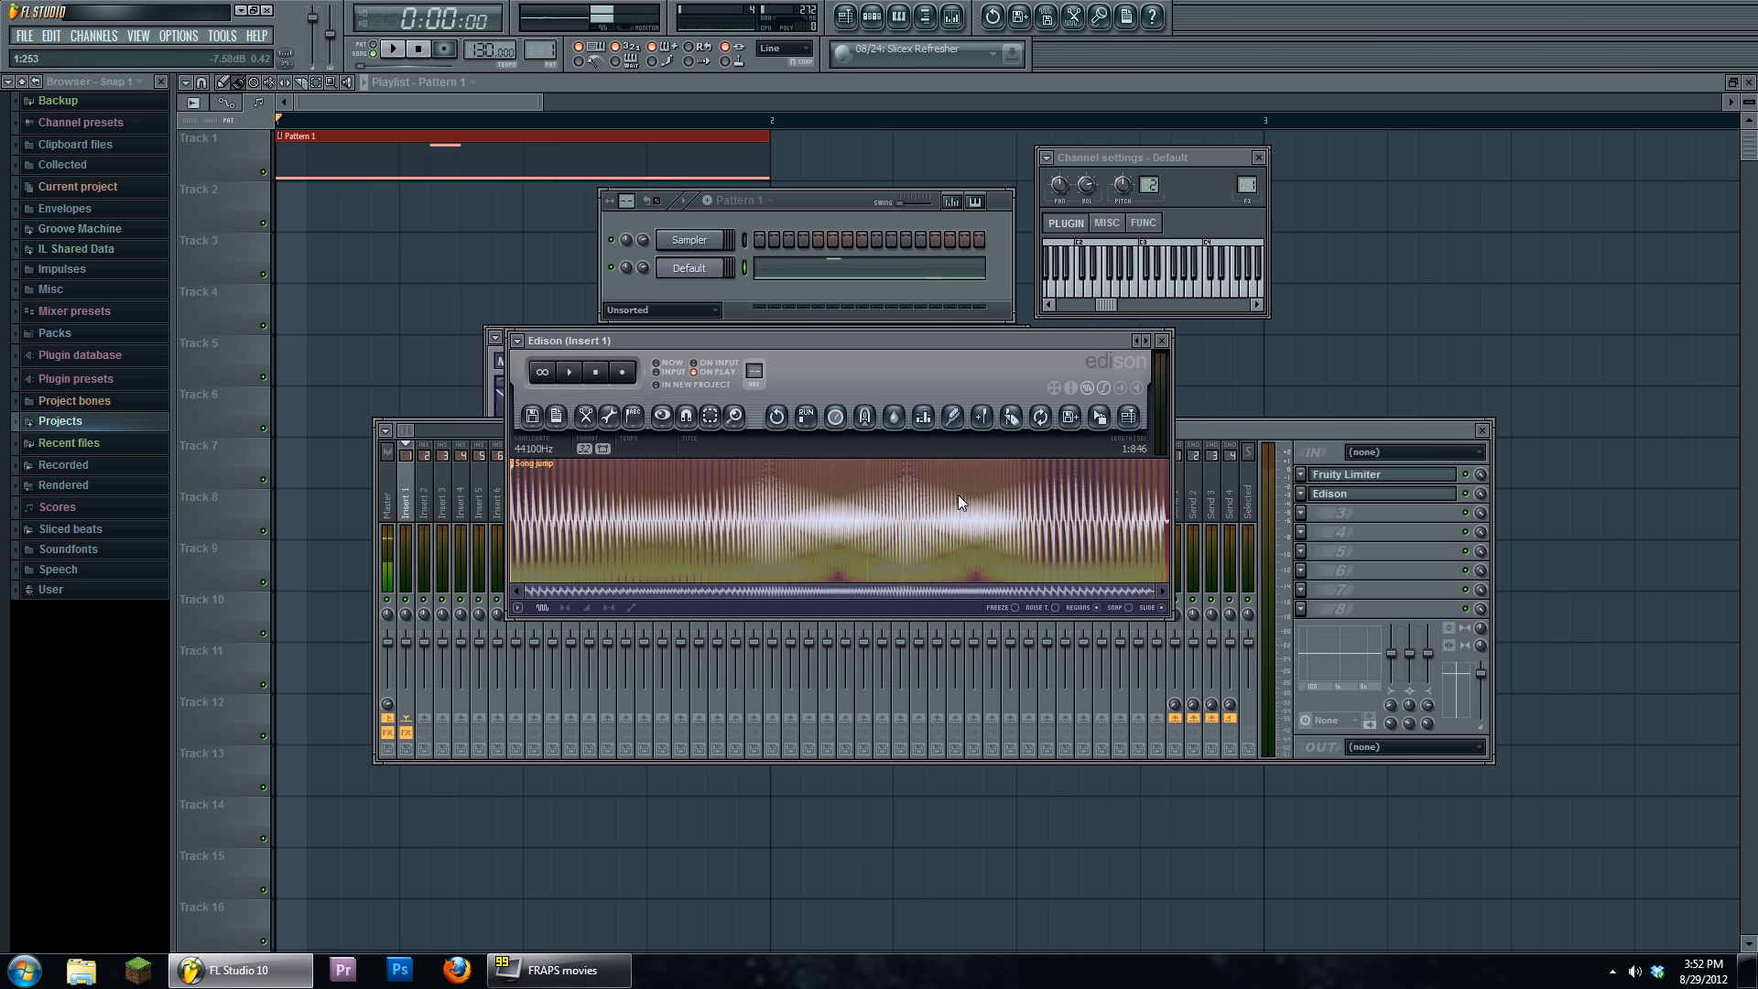
# - Add a Harmor channel and move its window clear of the Edison recording
pyautogui.moveTo(973, 339); pyautogui.dragTo(1001, 350)
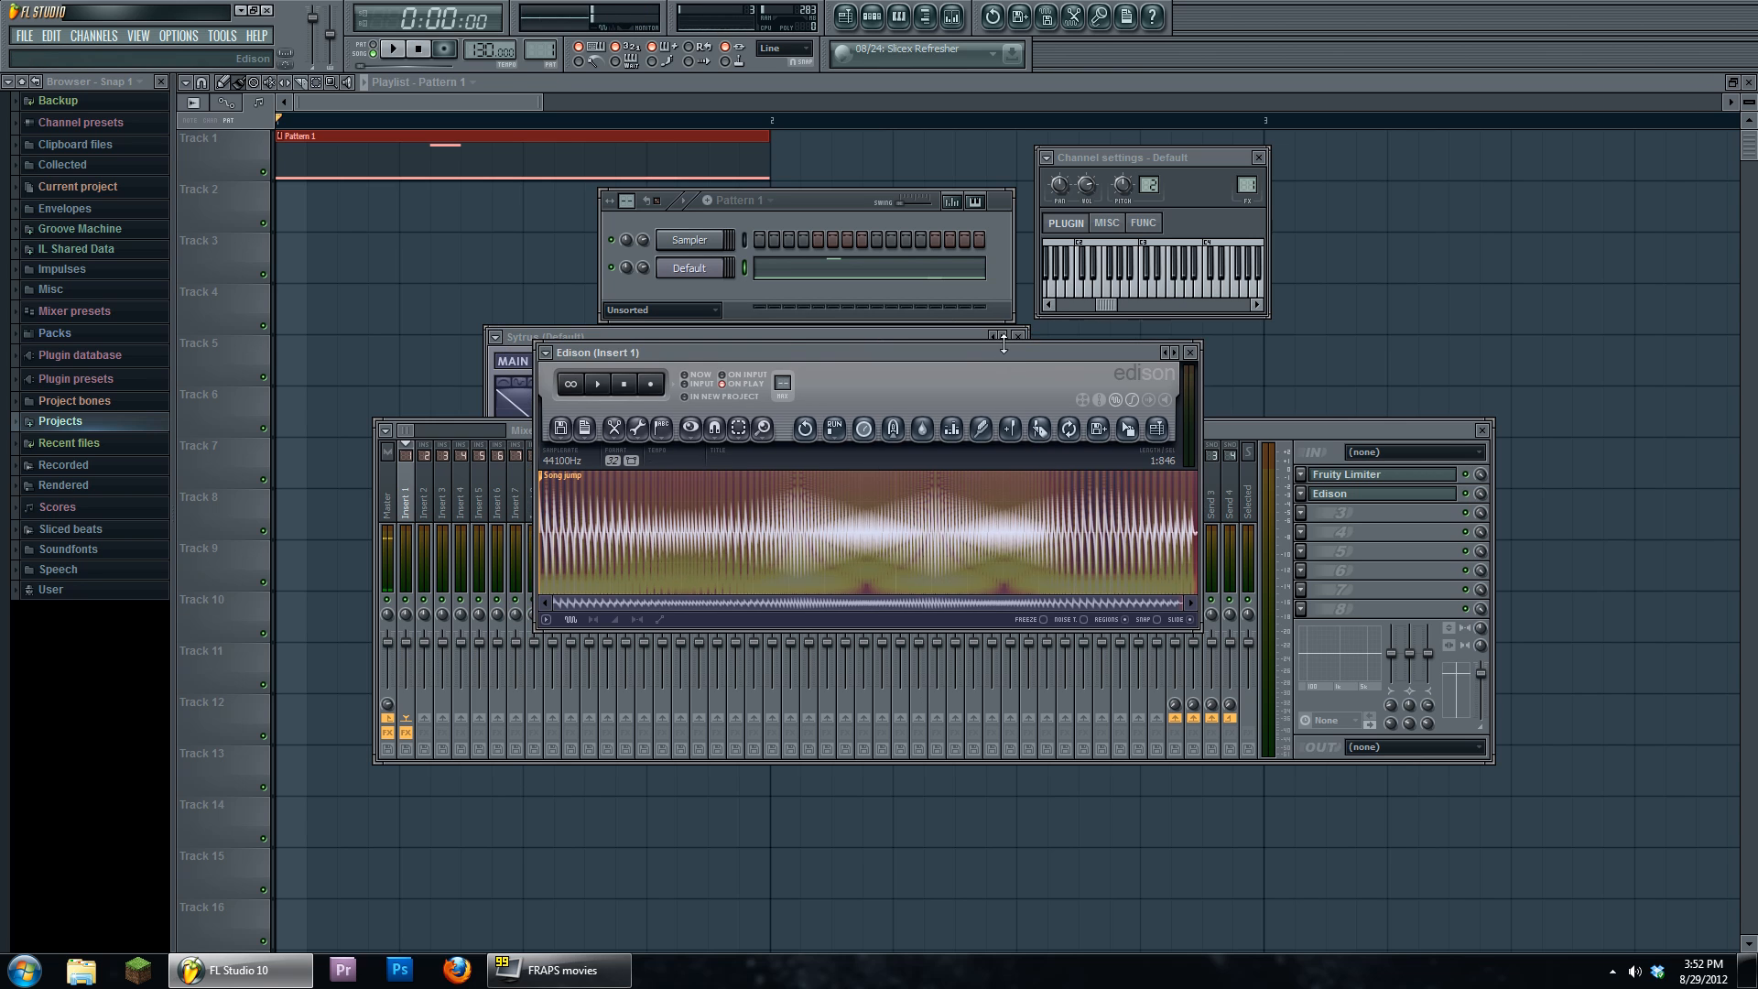
pyautogui.click(112, 37)
pyautogui.moveTo(119, 54)
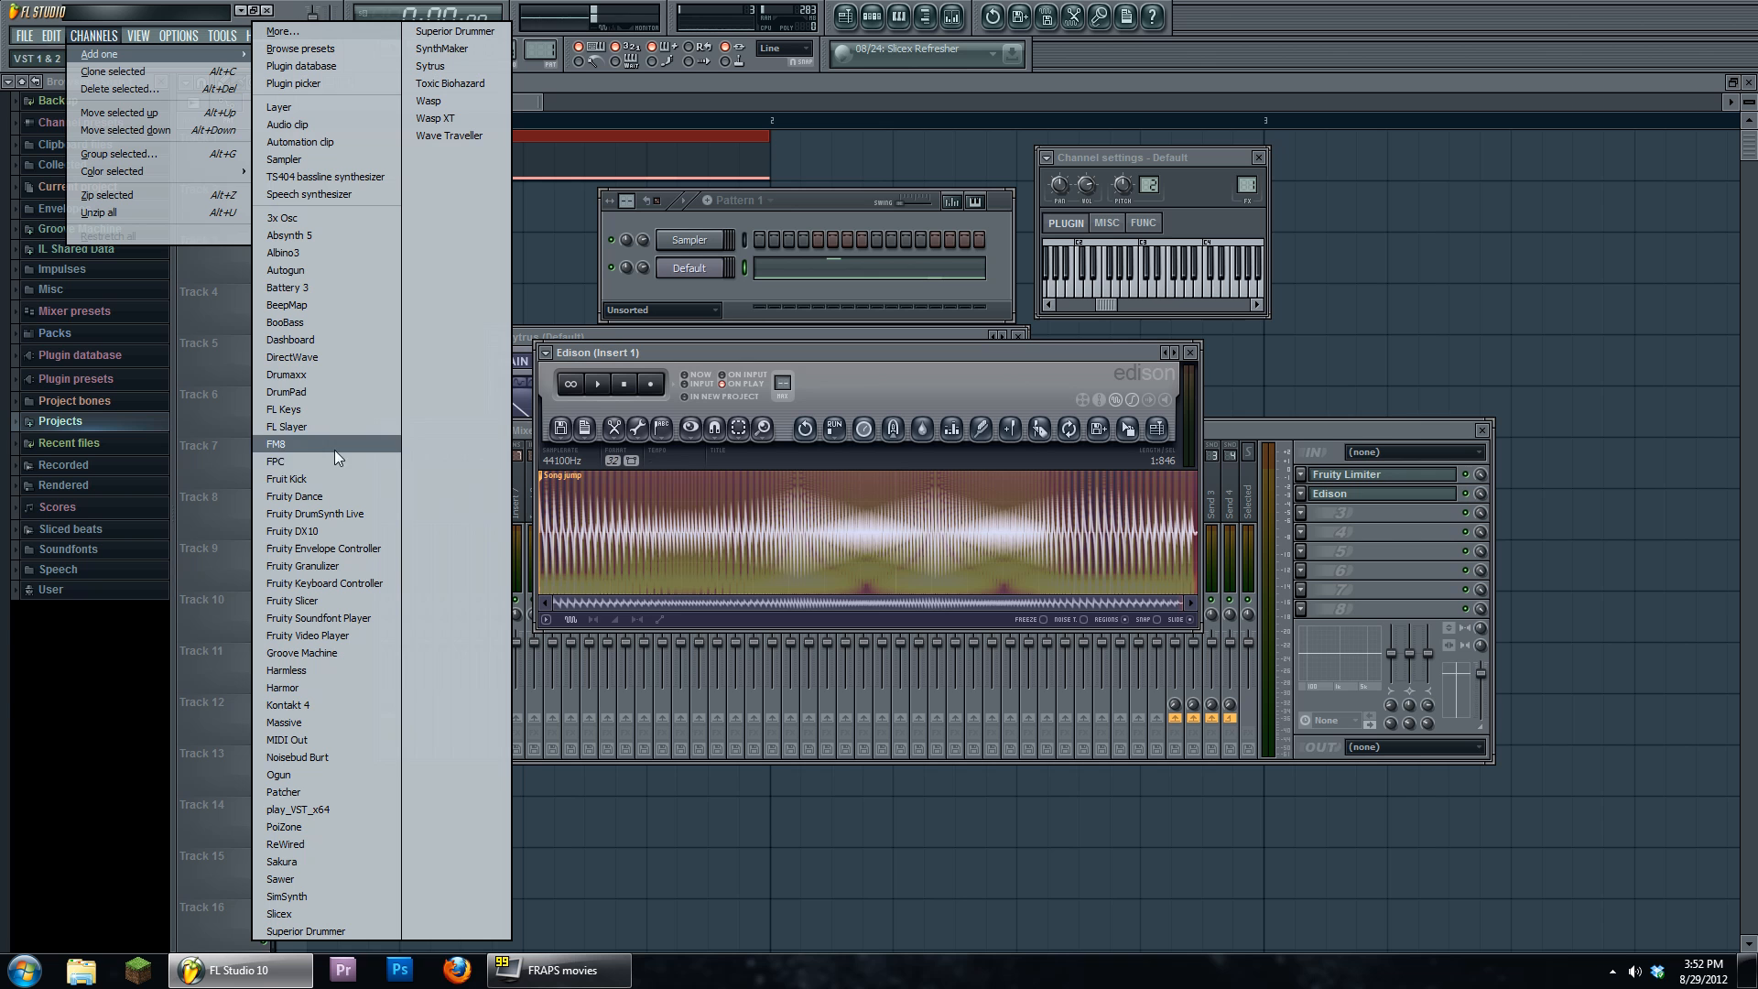
pyautogui.click(357, 688)
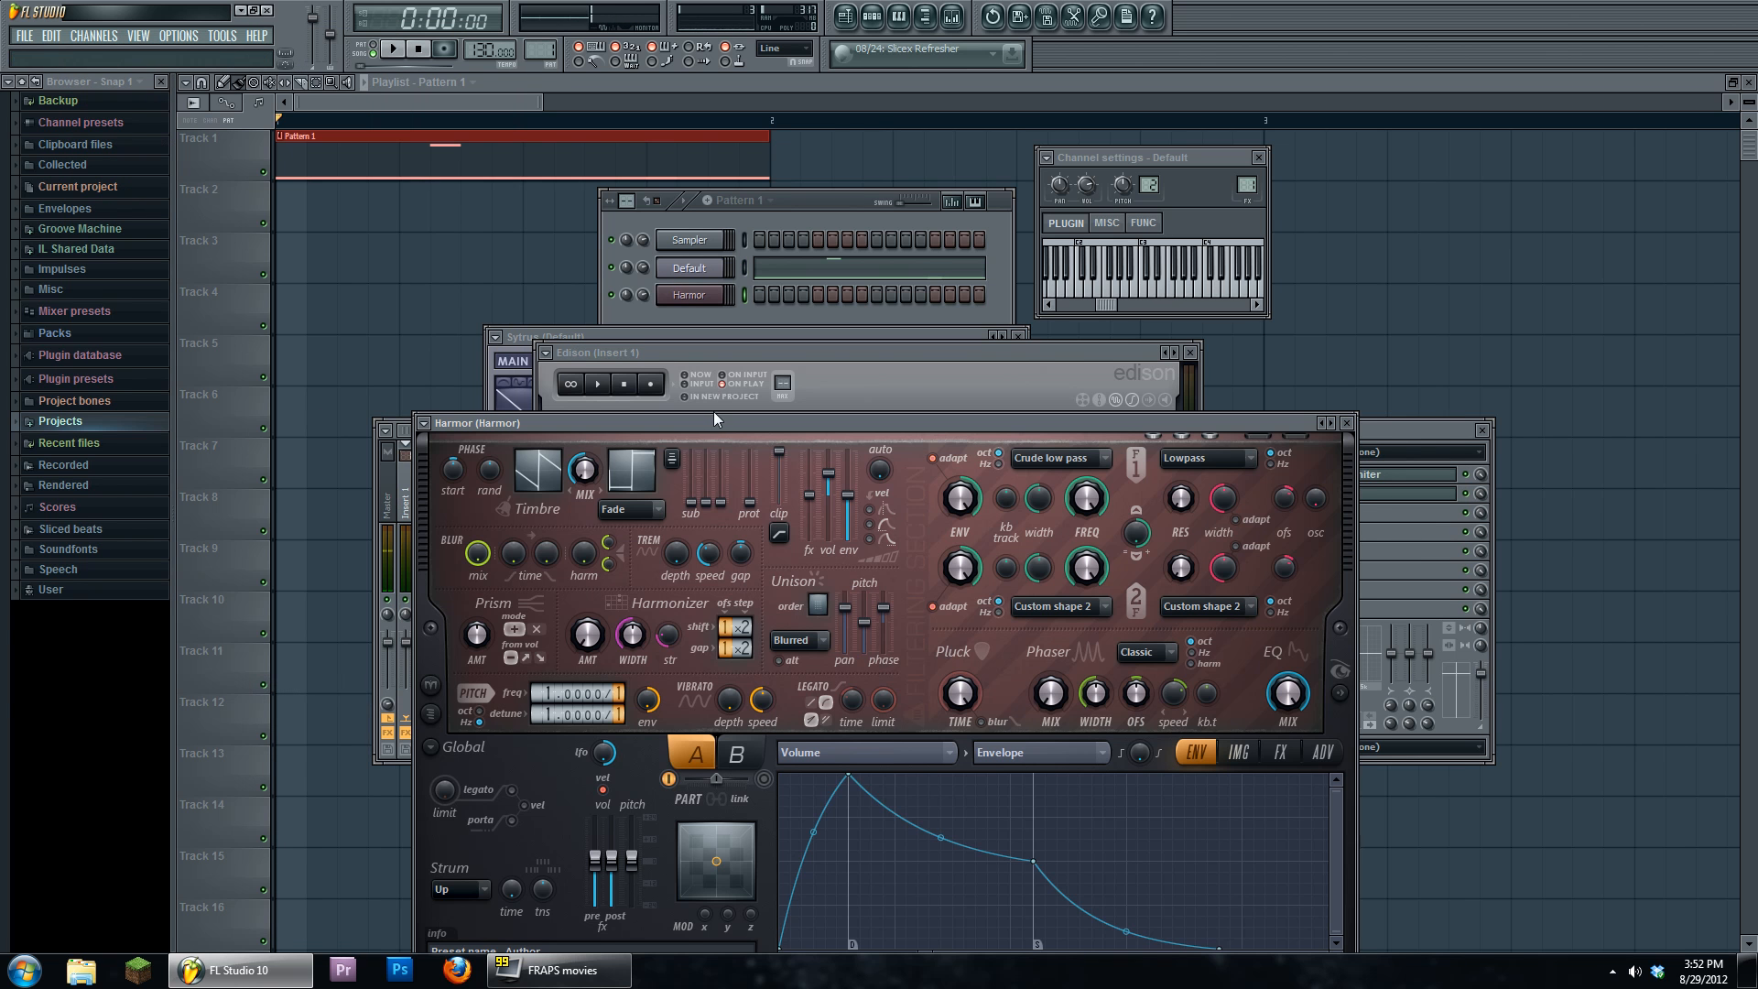
pyautogui.moveTo(716, 423); pyautogui.dragTo(688, 507)
# - Switch to Pattern 2 and load the trimmed Edison recording into the Harmor channel
pyautogui.moveTo(820, 353); pyautogui.dragTo(850, 419)
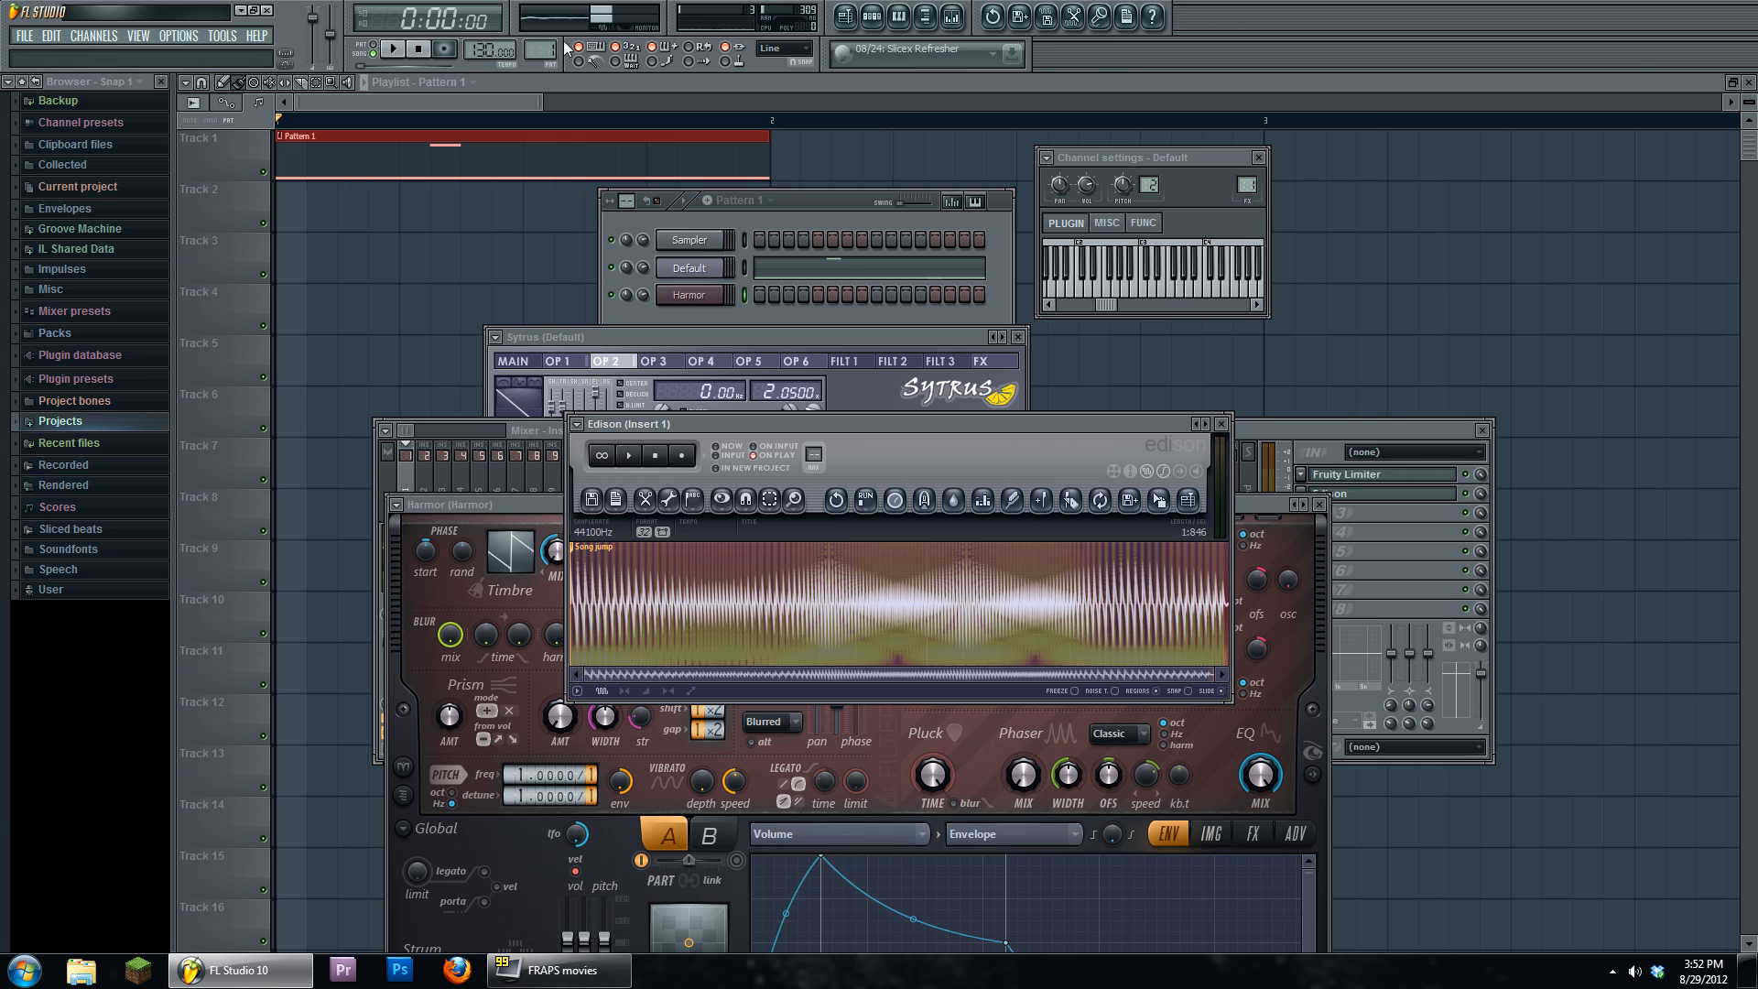
pyautogui.moveTo(554, 50); pyautogui.dragTo(554, 42)
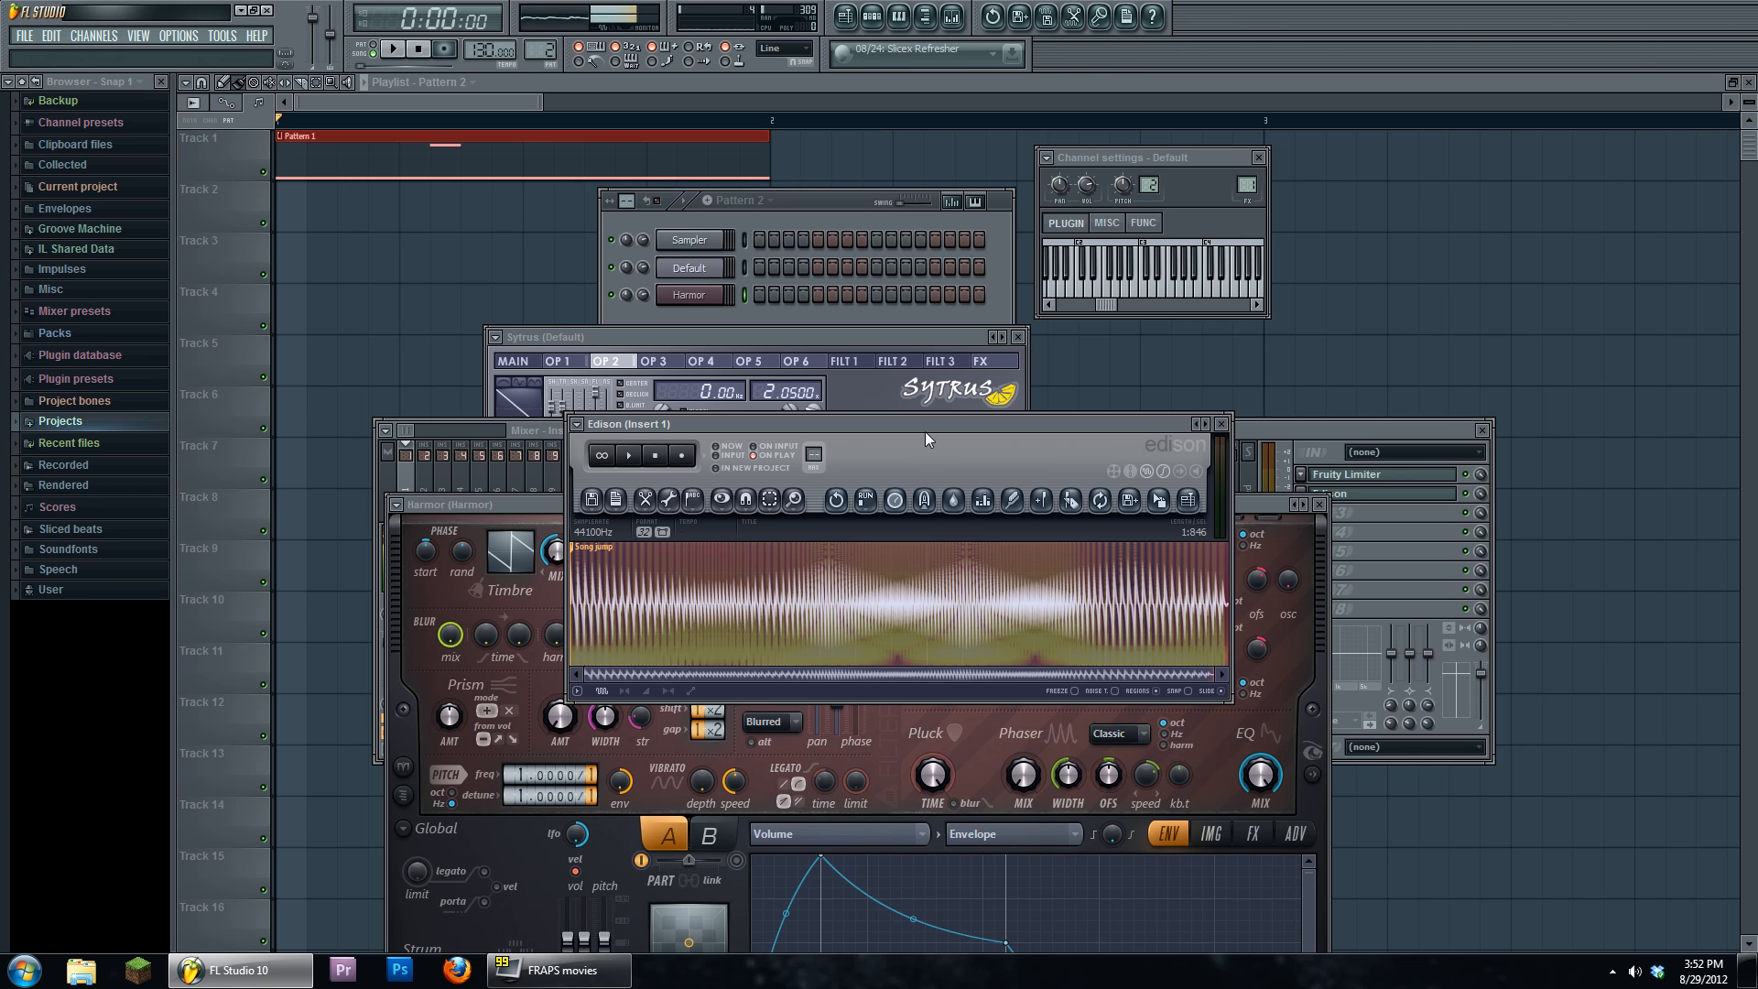
pyautogui.moveTo(1160, 502); pyautogui.dragTo(689, 298)
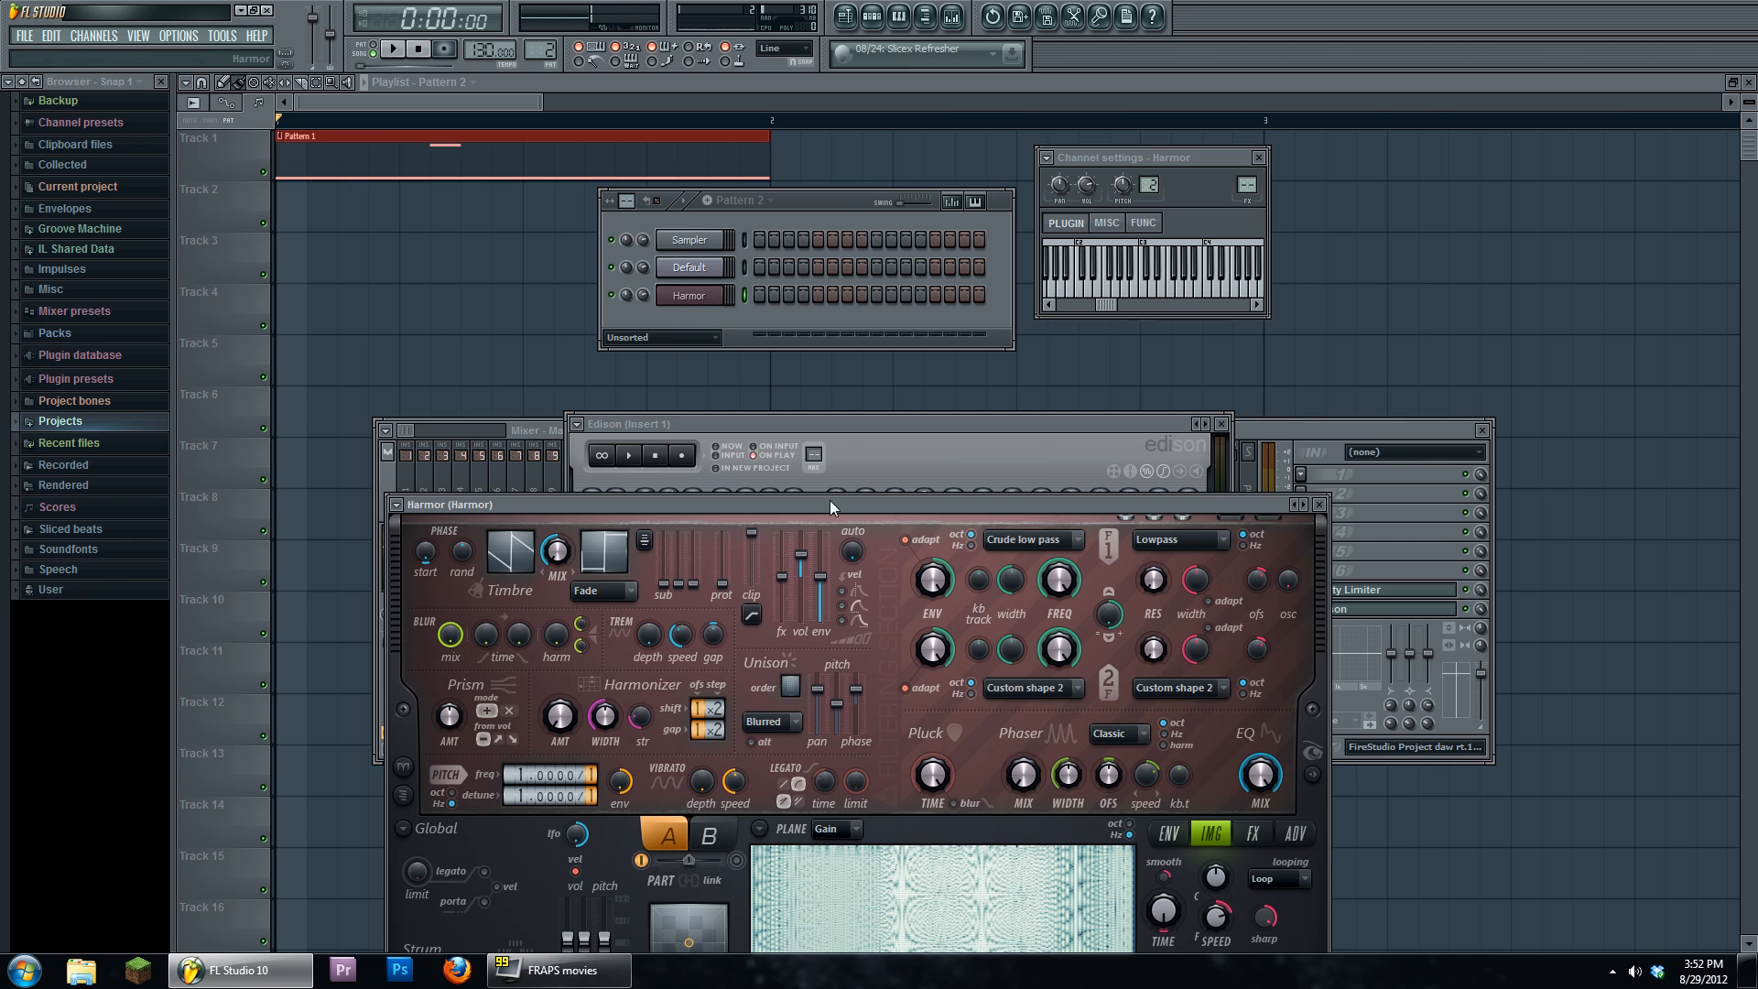
# - Bring the whole Harmor window into view and toggle its visual feedback display on and off
pyautogui.moveTo(828, 505); pyautogui.dragTo(772, 176)
pyautogui.click(1253, 450)
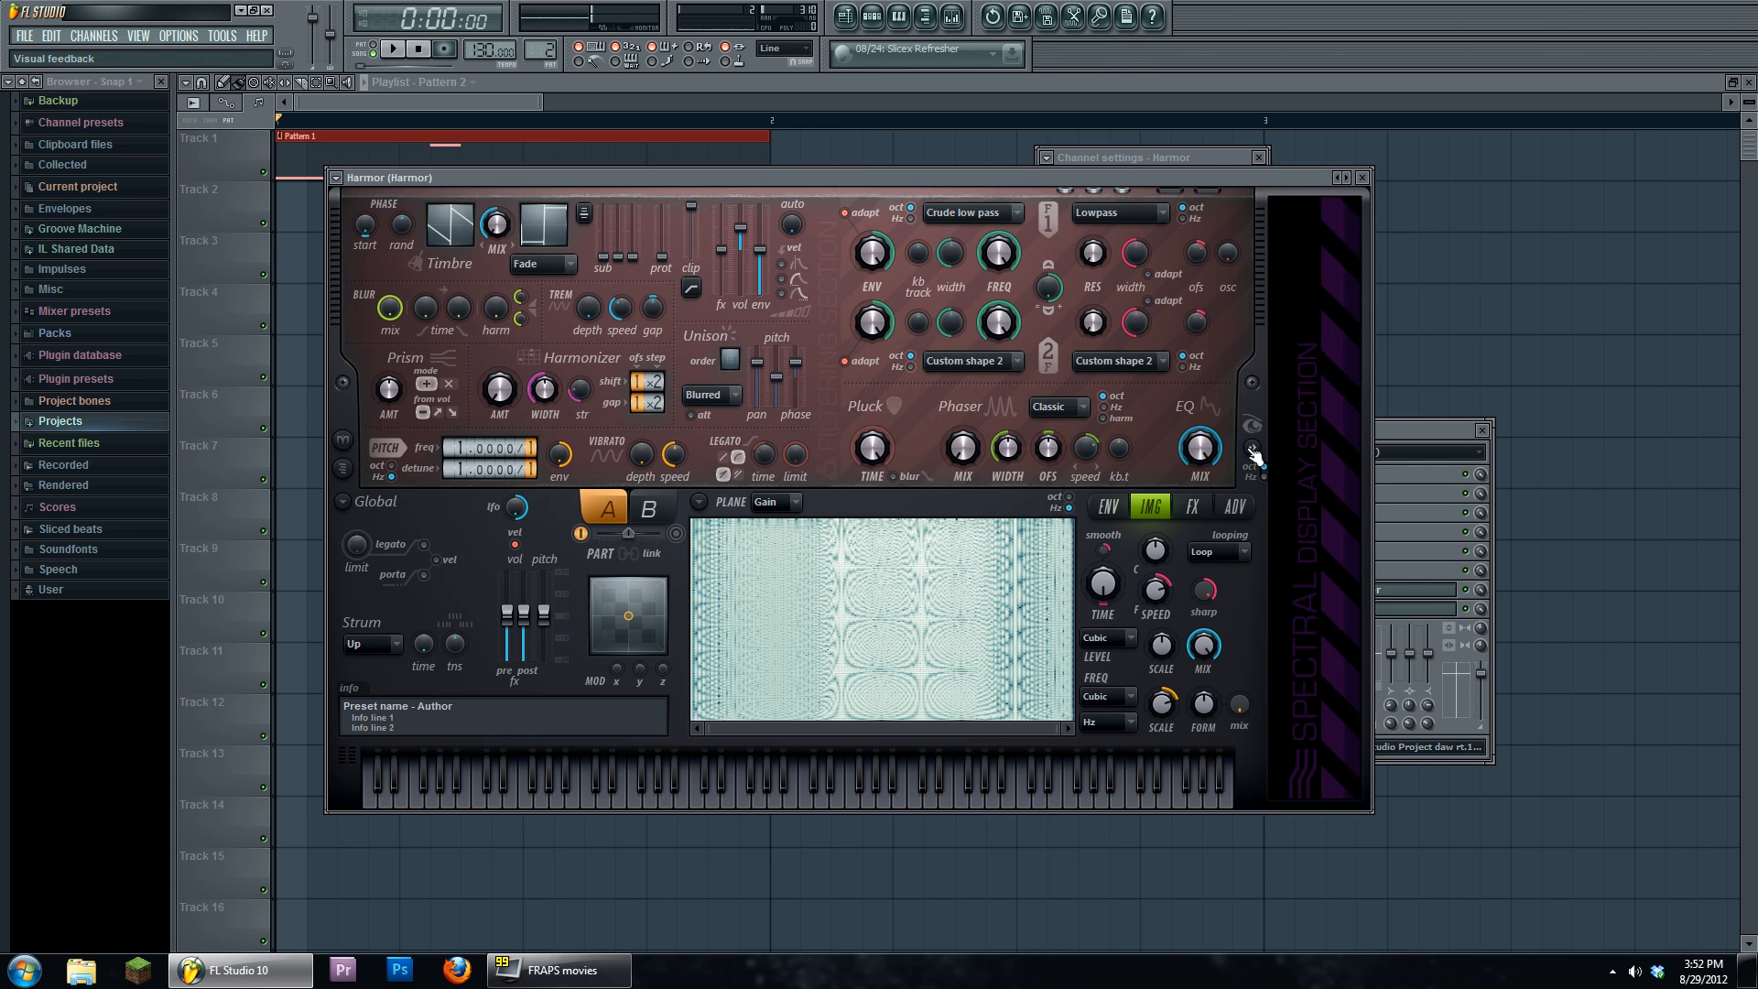
pyautogui.click(1253, 449)
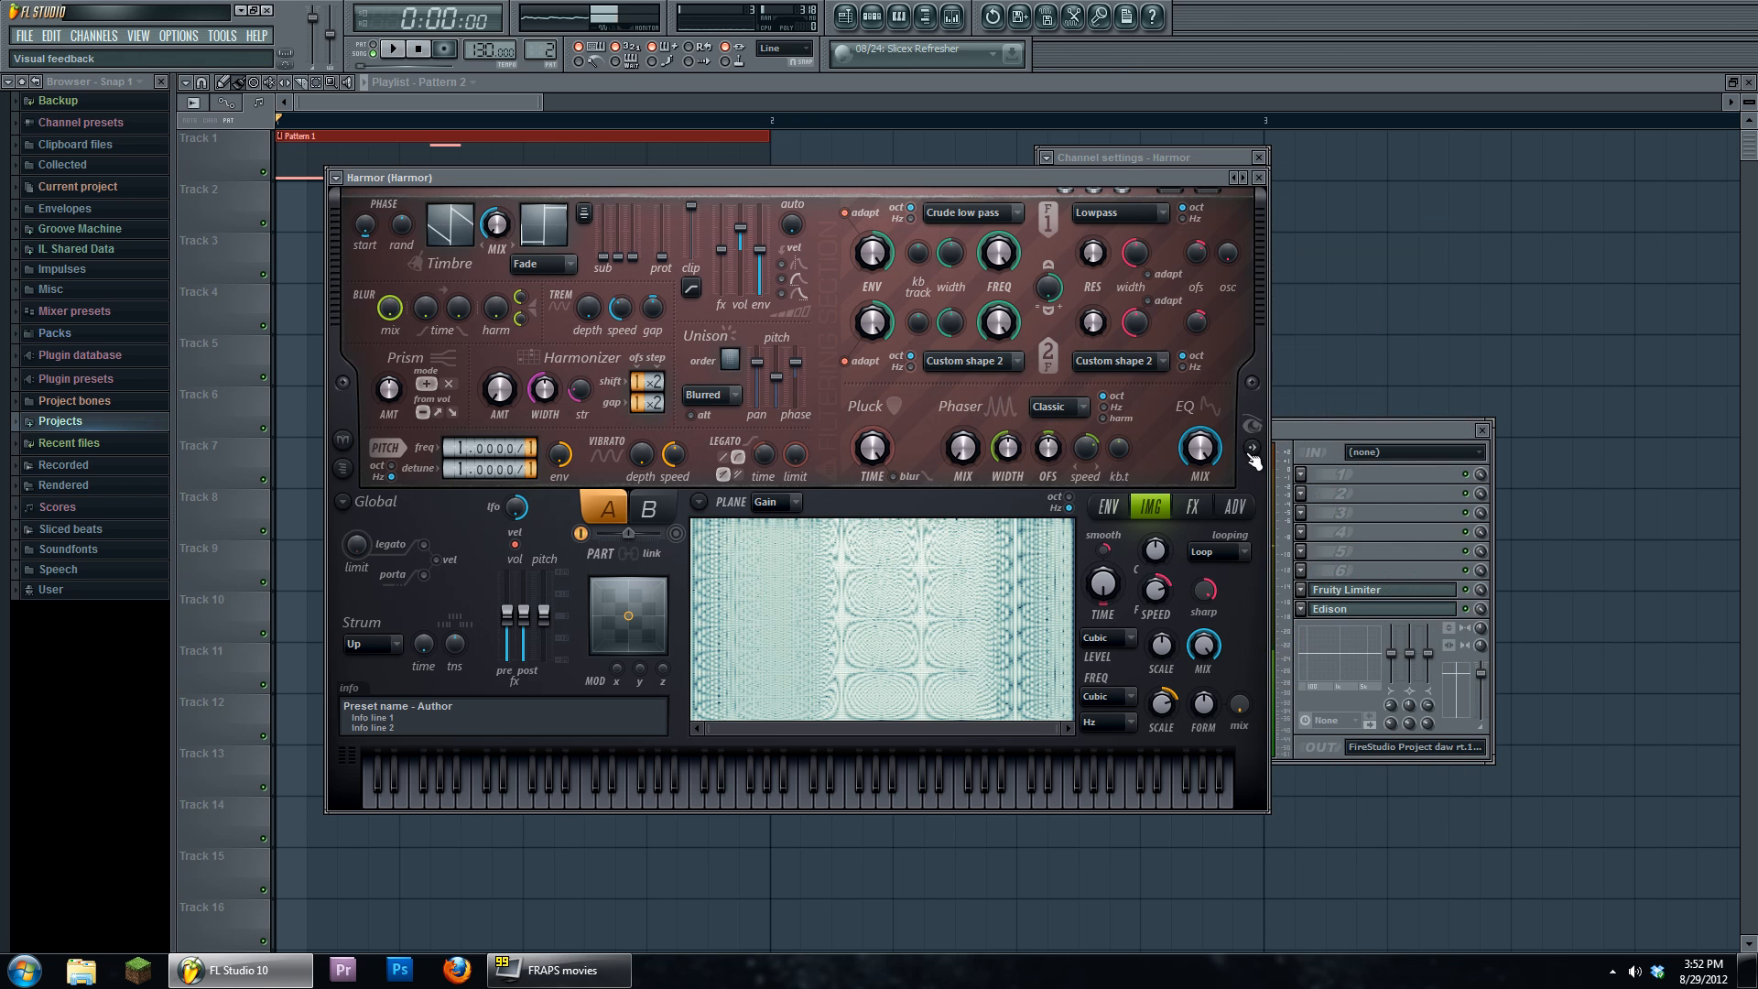
pyautogui.moveTo(662, 173); pyautogui.dragTo(727, 173)
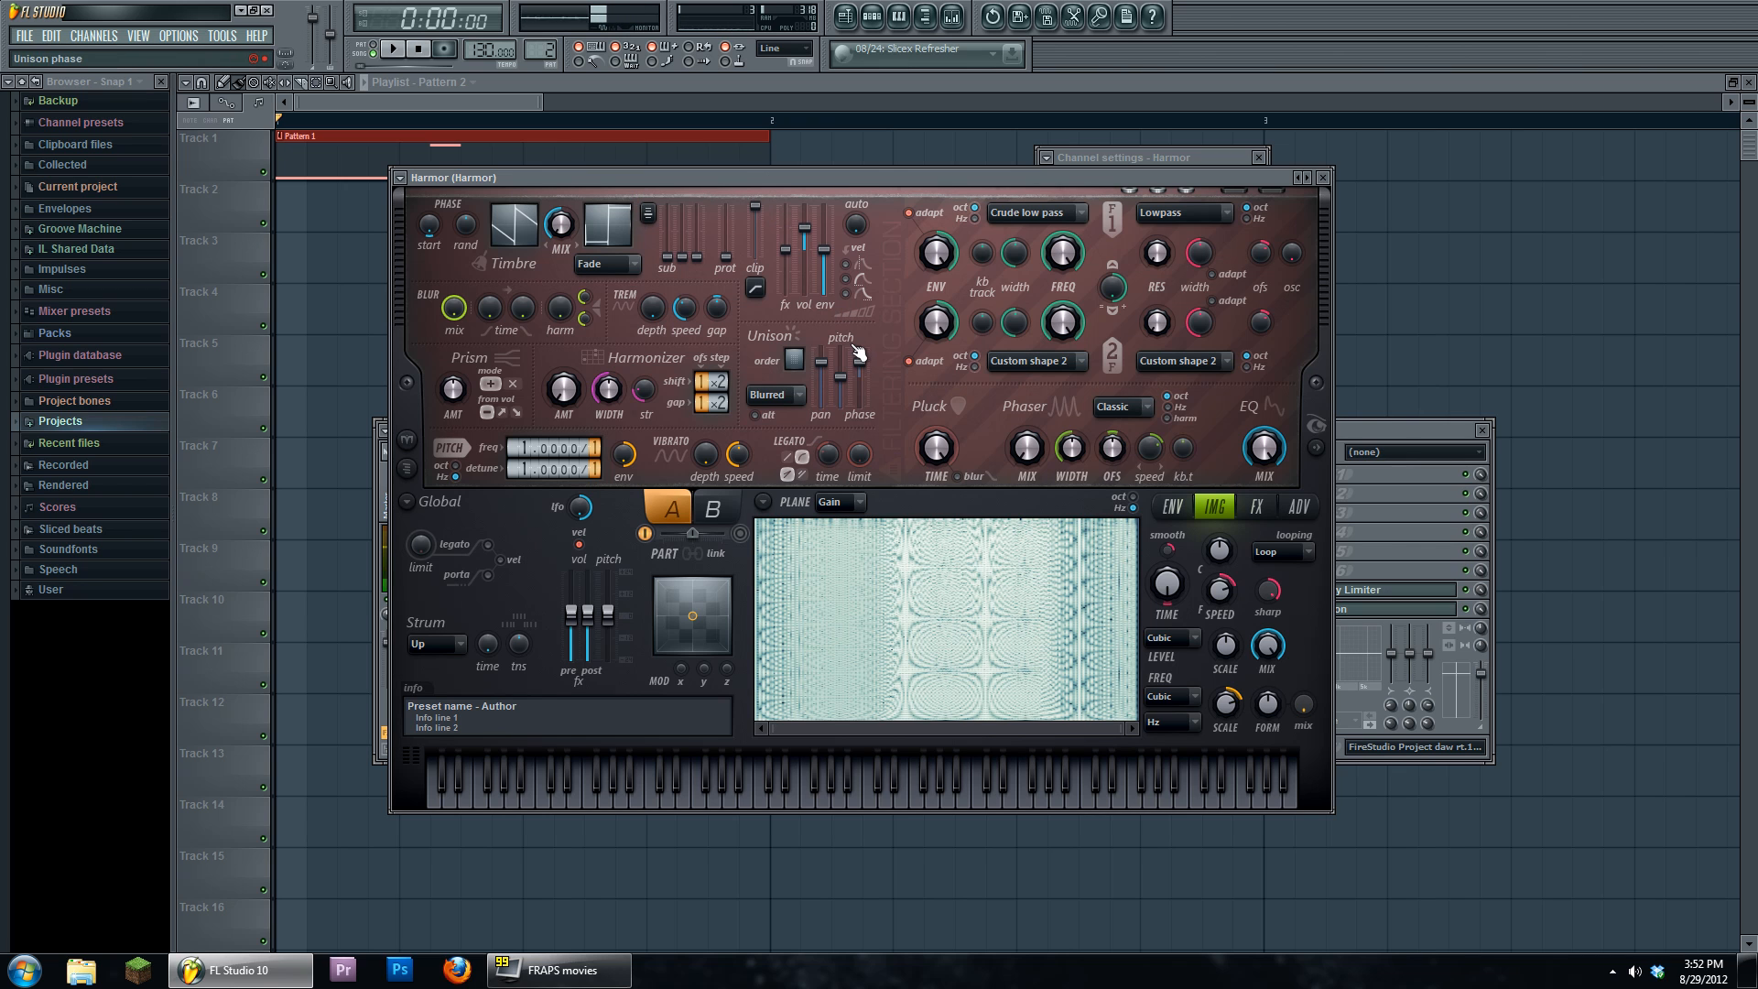
# - Play test notes at different pitches in Harmor to hear the resynthesized recording
pyautogui.click(761, 793)
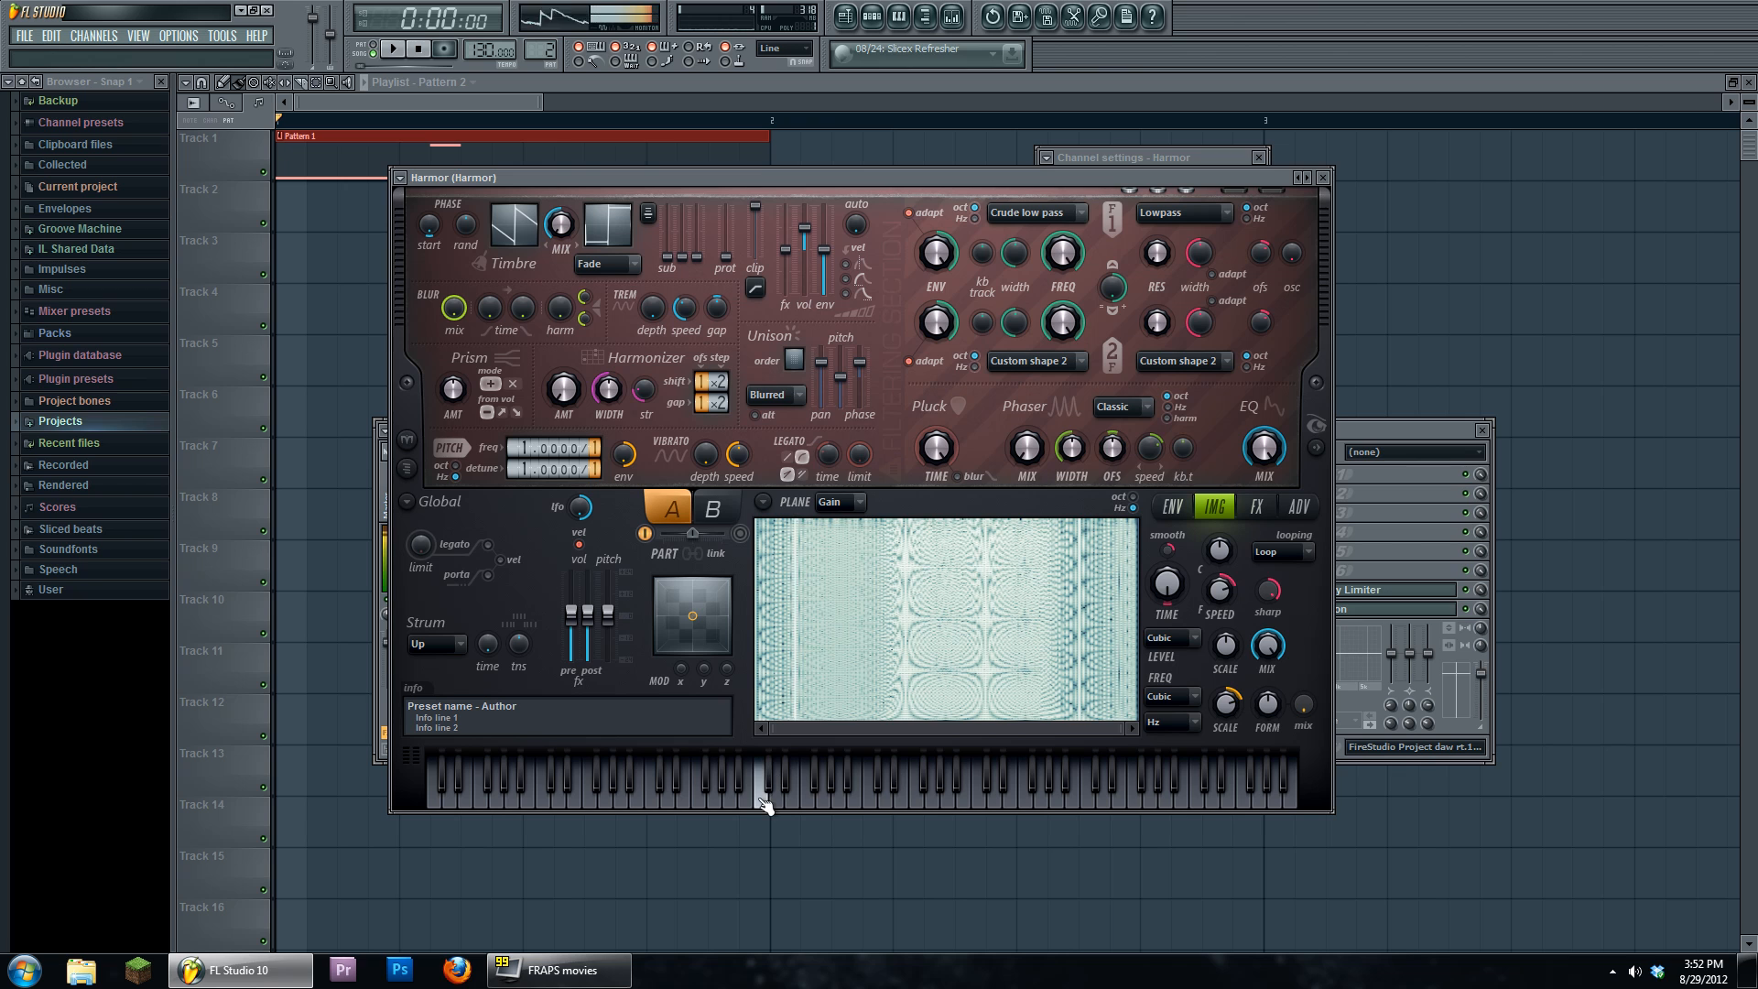
pyautogui.click(651, 804)
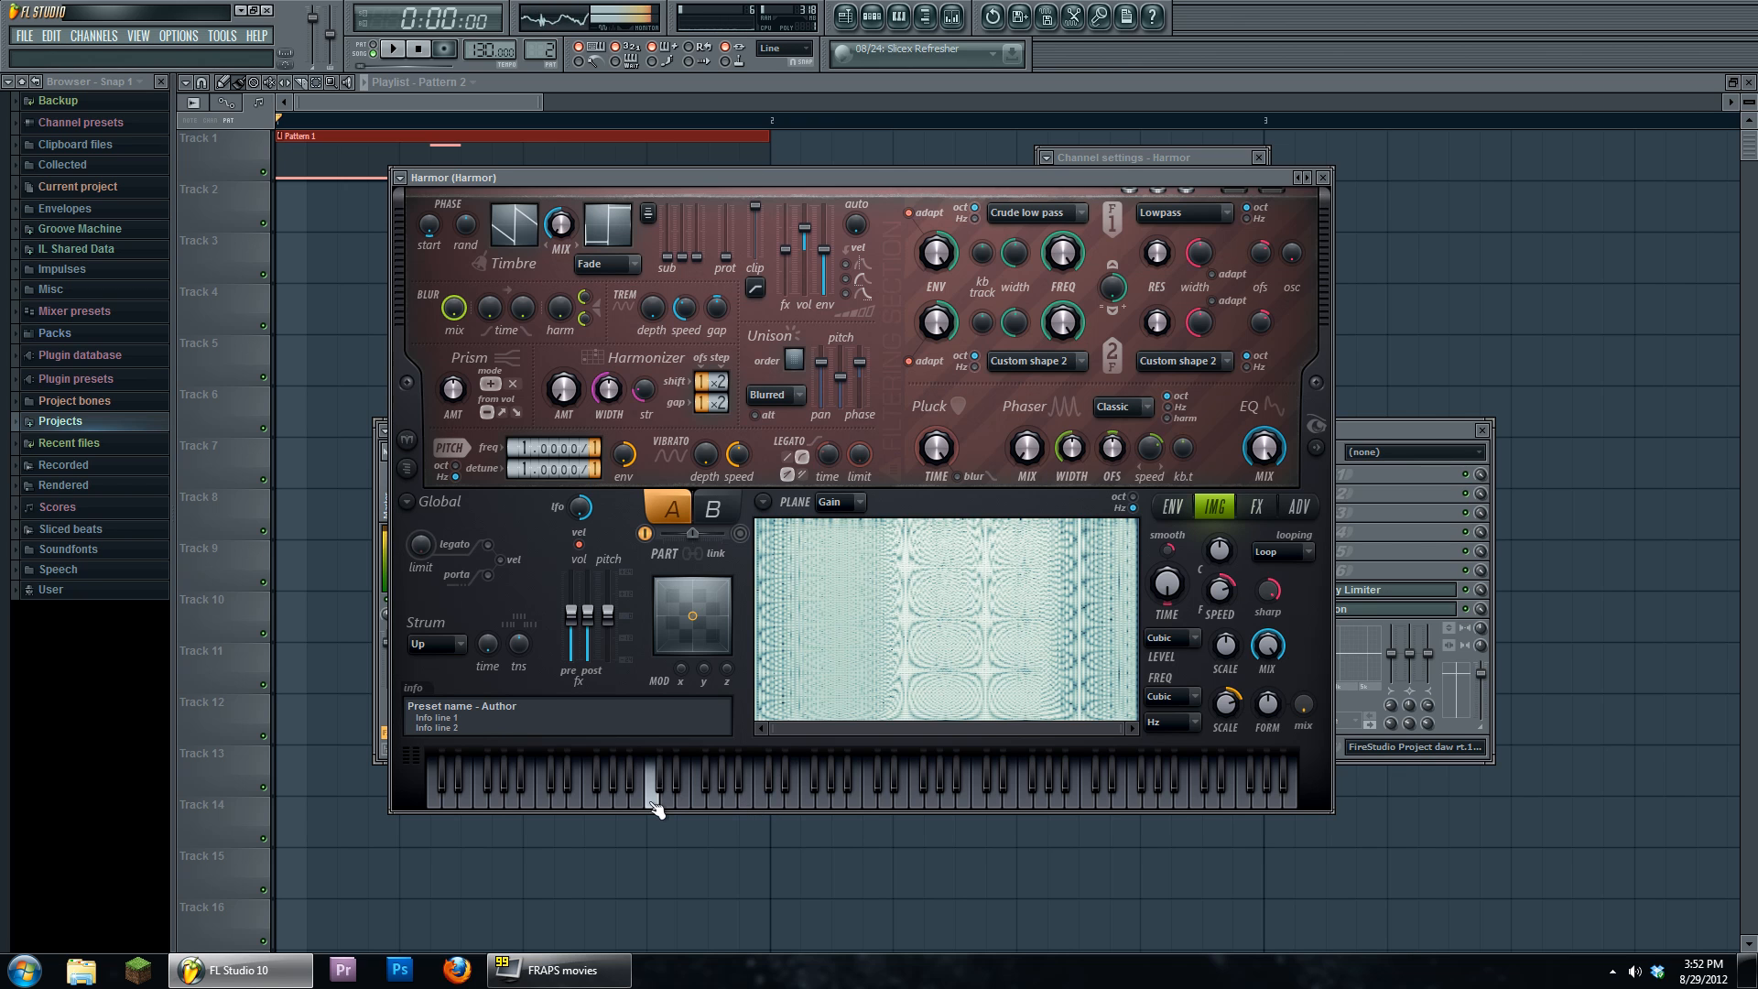
pyautogui.click(863, 804)
pyautogui.click(772, 807)
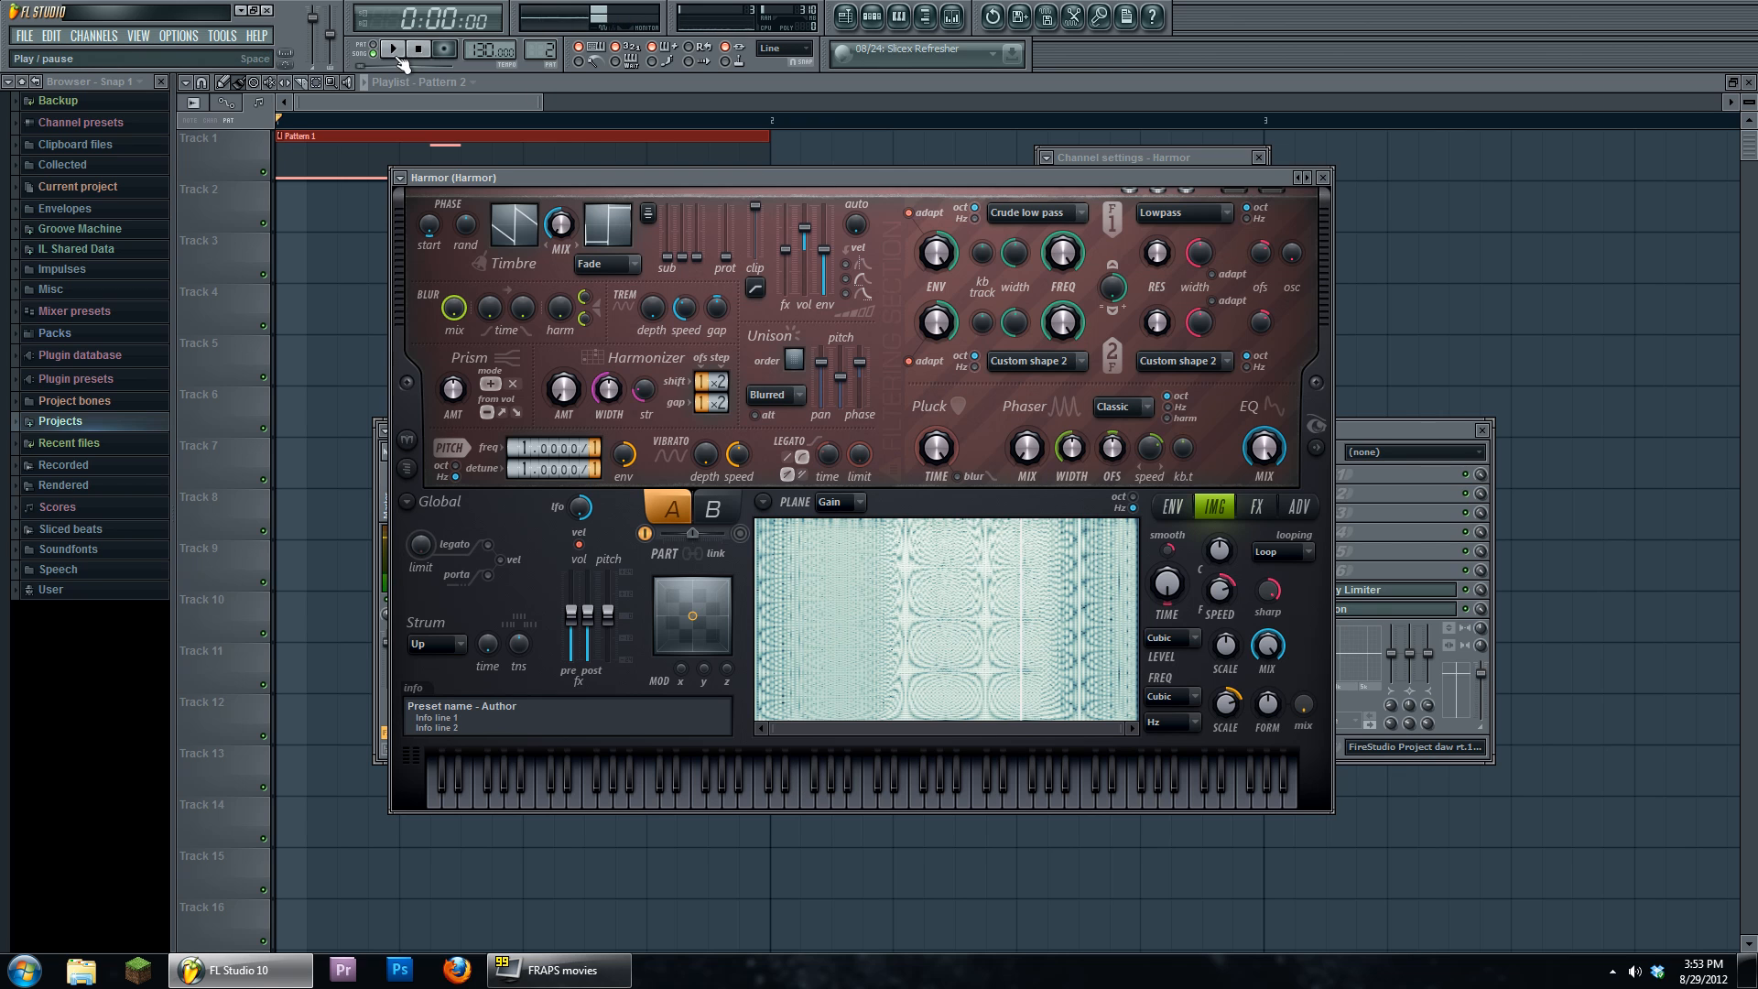
pyautogui.click(397, 53)
pyautogui.click(419, 52)
pyautogui.click(766, 802)
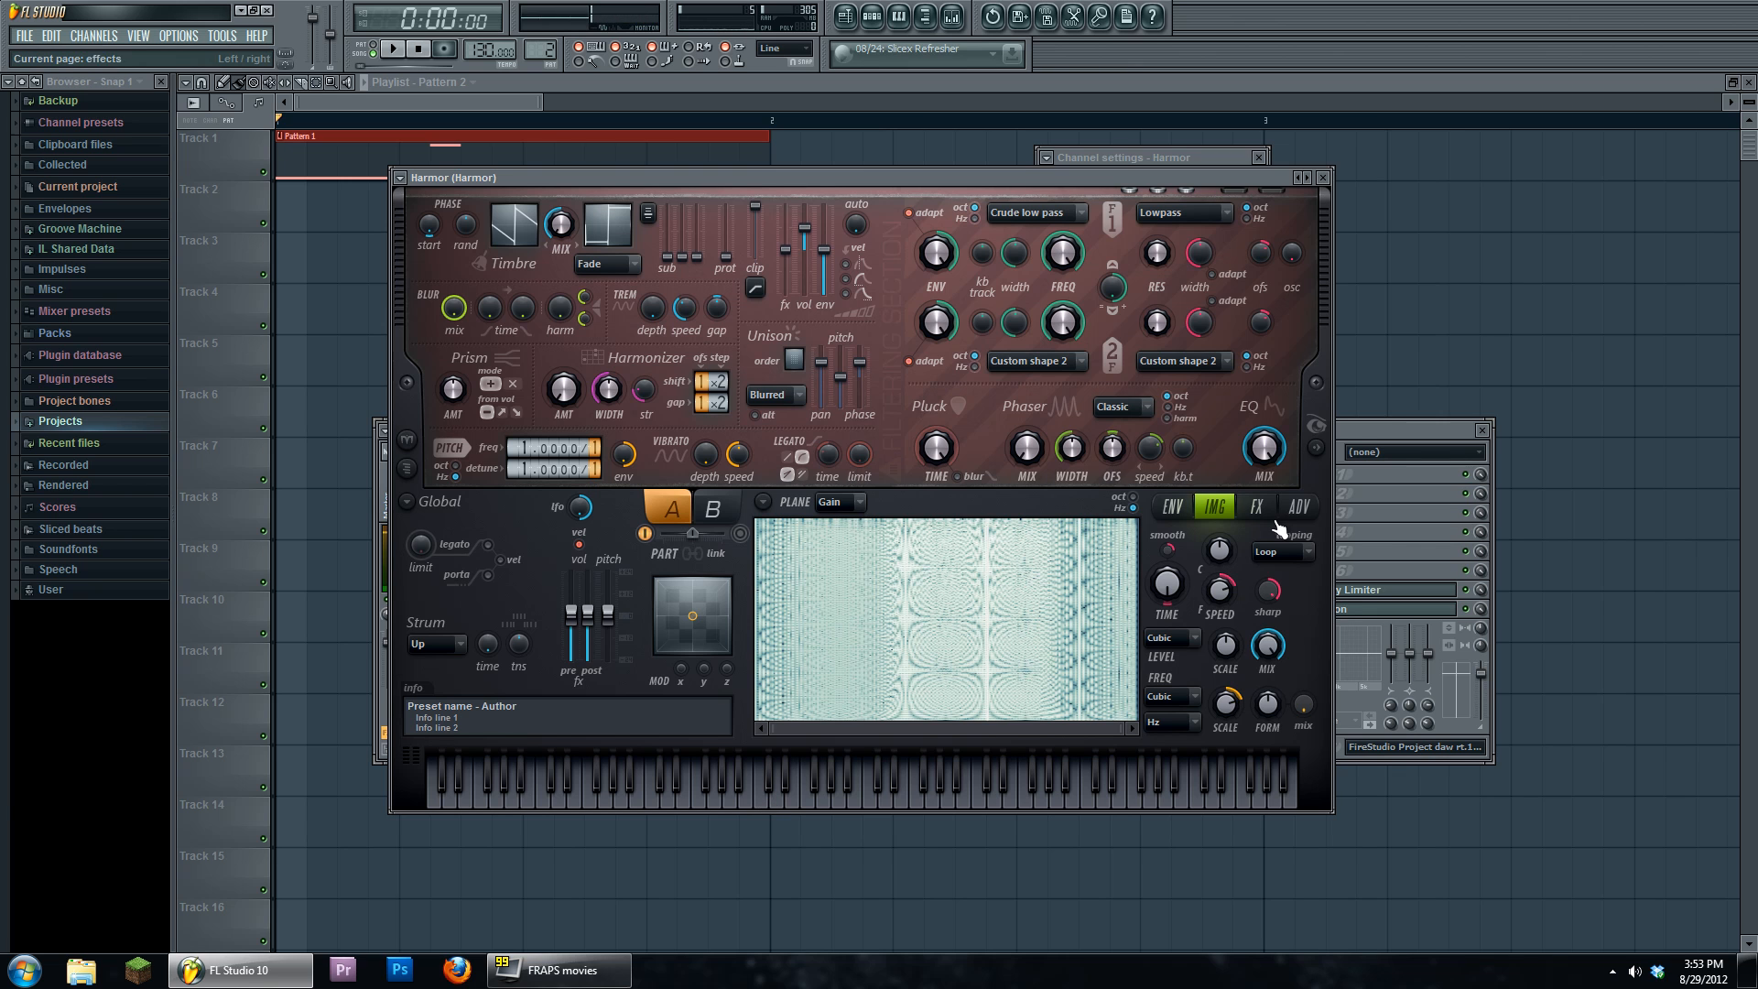
# - Set Harmor's precision to Perfect and its image/resynthesis mode to High precision in the advanced settings
pyautogui.click(1299, 507)
pyautogui.click(1295, 691)
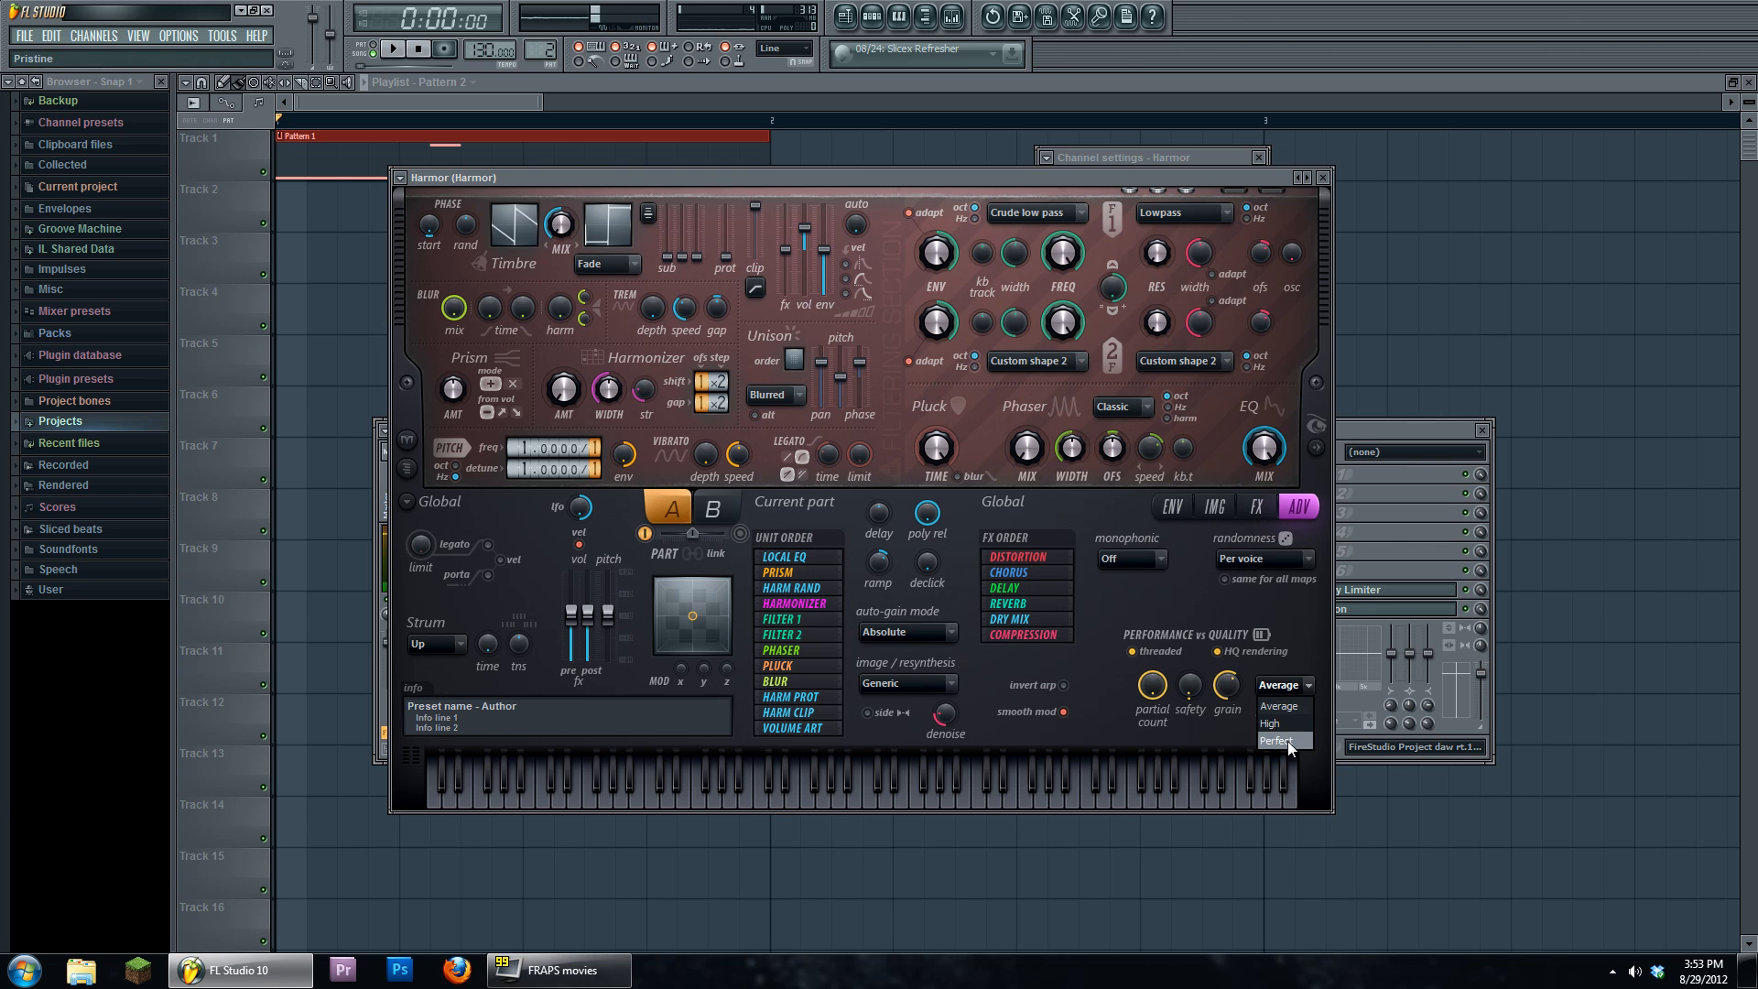
pyautogui.click(1287, 746)
pyautogui.click(922, 695)
pyautogui.click(951, 720)
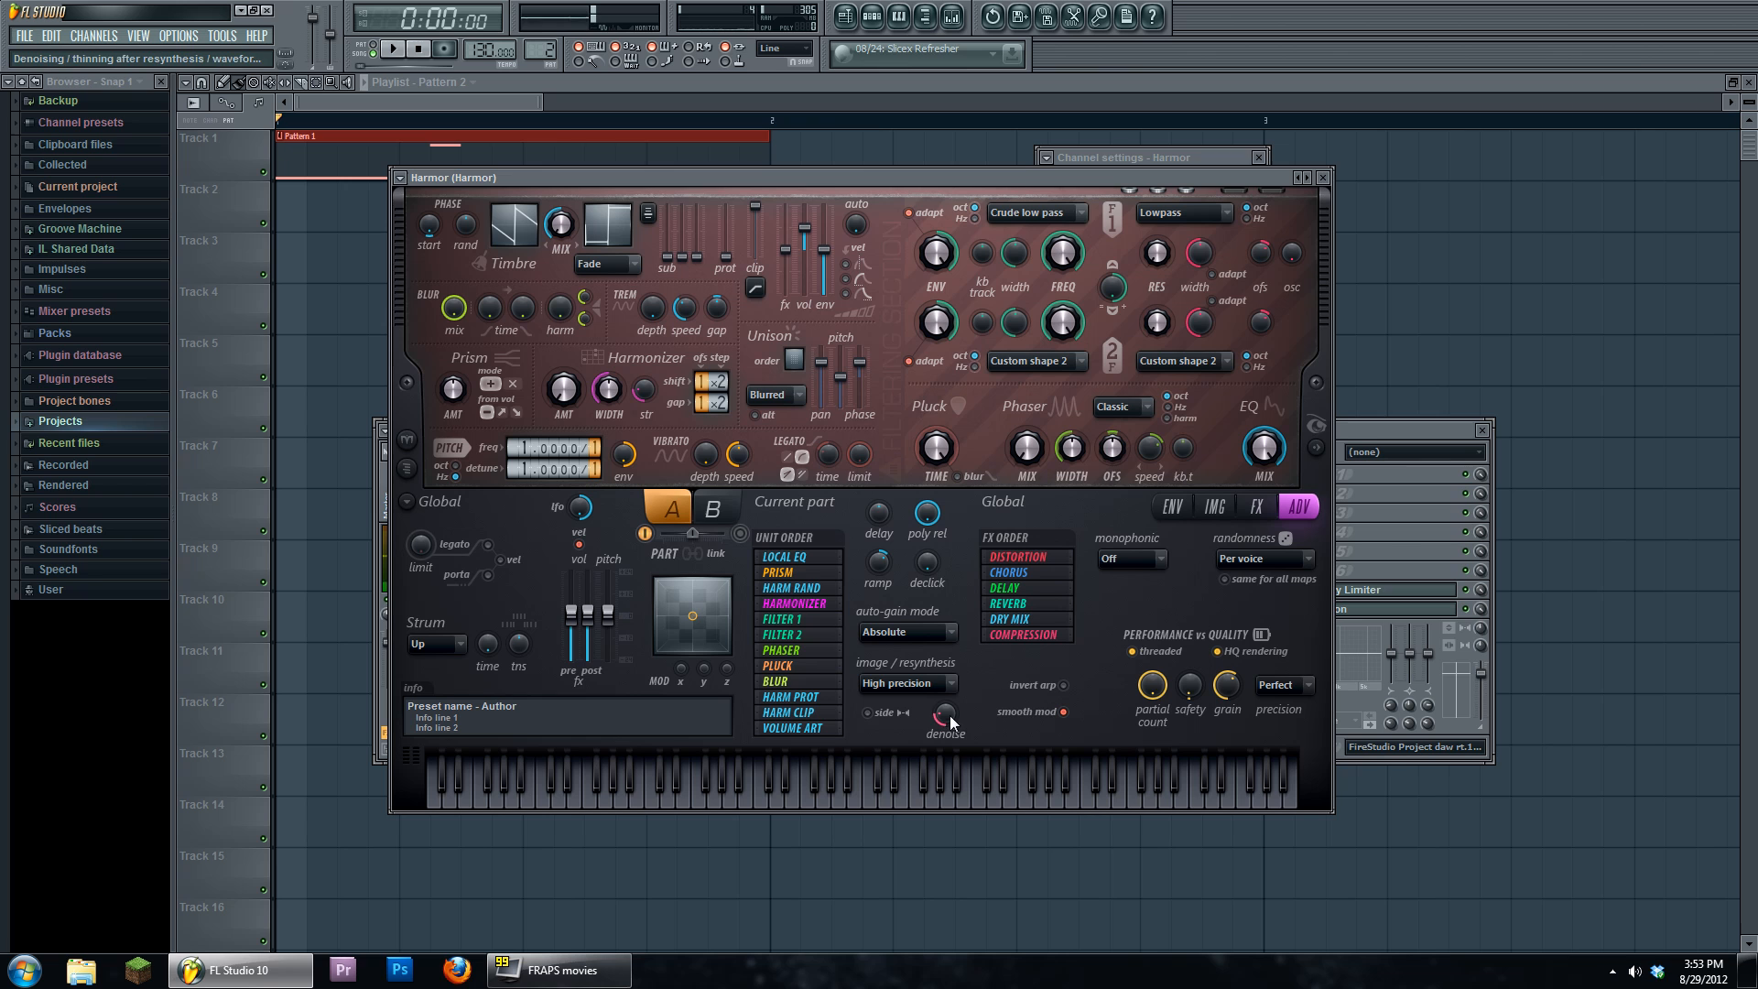
# - Play notes around the middle of Harmor's keyboard to check the sound with the new quality settings
pyautogui.click(392, 49)
pyautogui.click(417, 50)
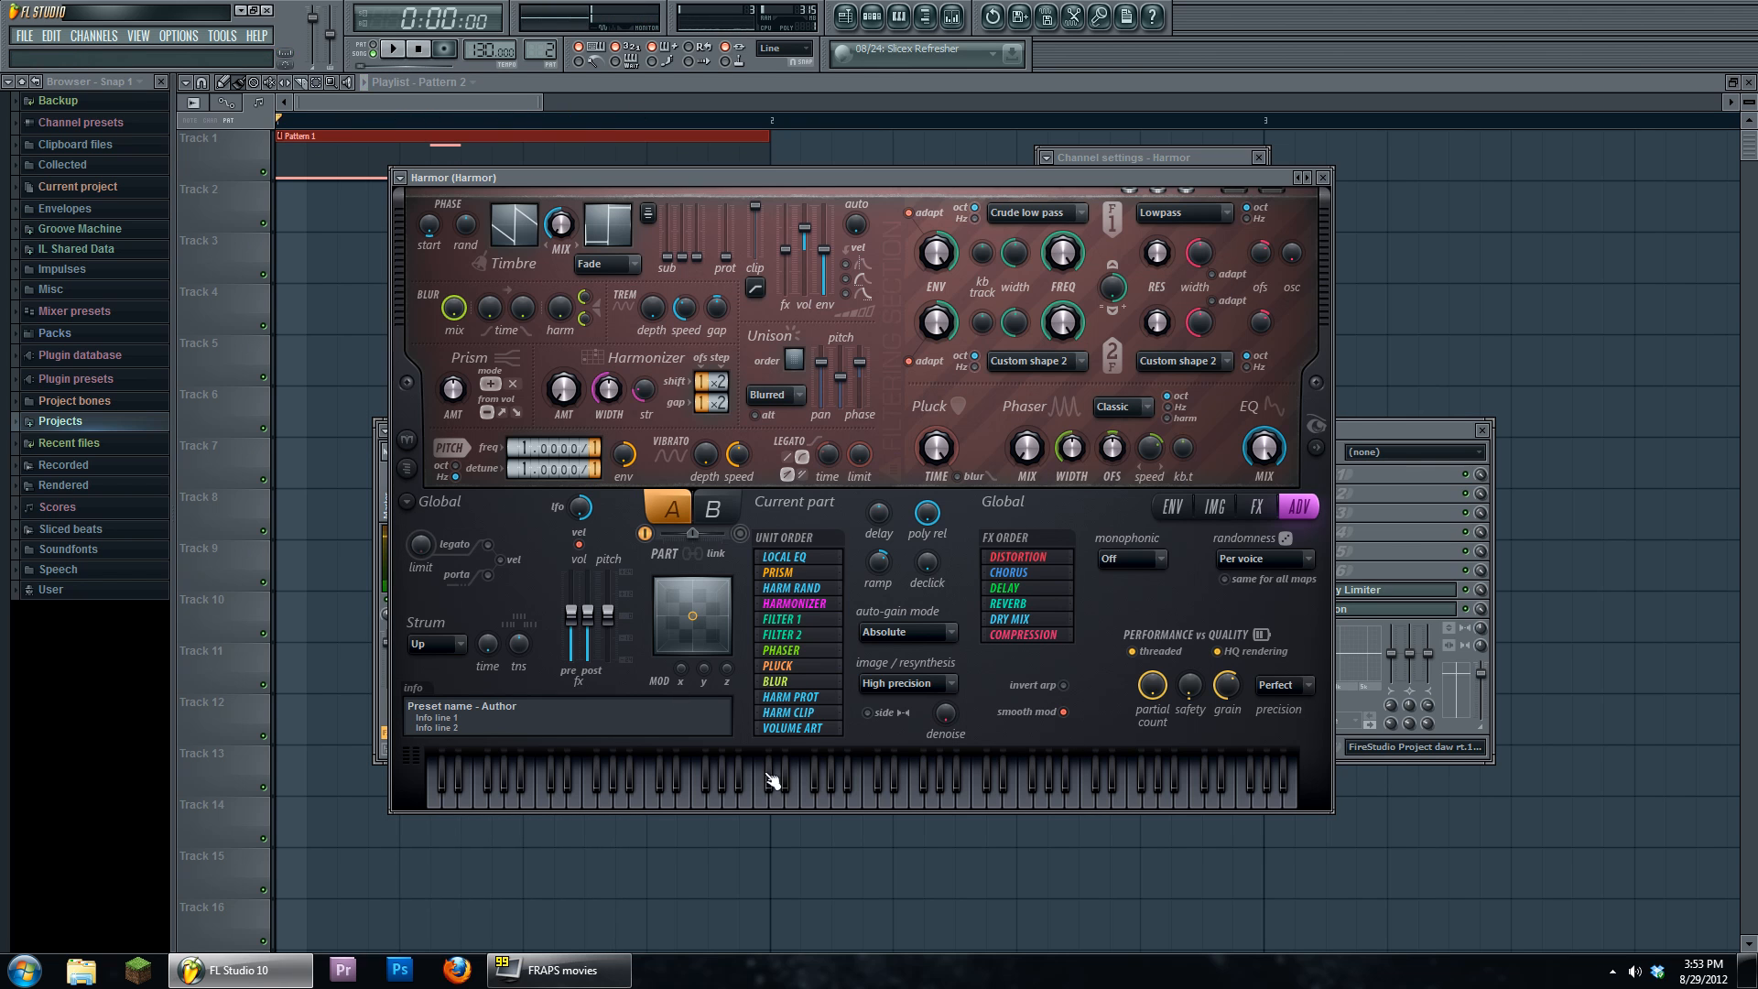
pyautogui.click(769, 799)
pyautogui.moveTo(780, 799); pyautogui.dragTo(746, 806)
pyautogui.click(761, 803)
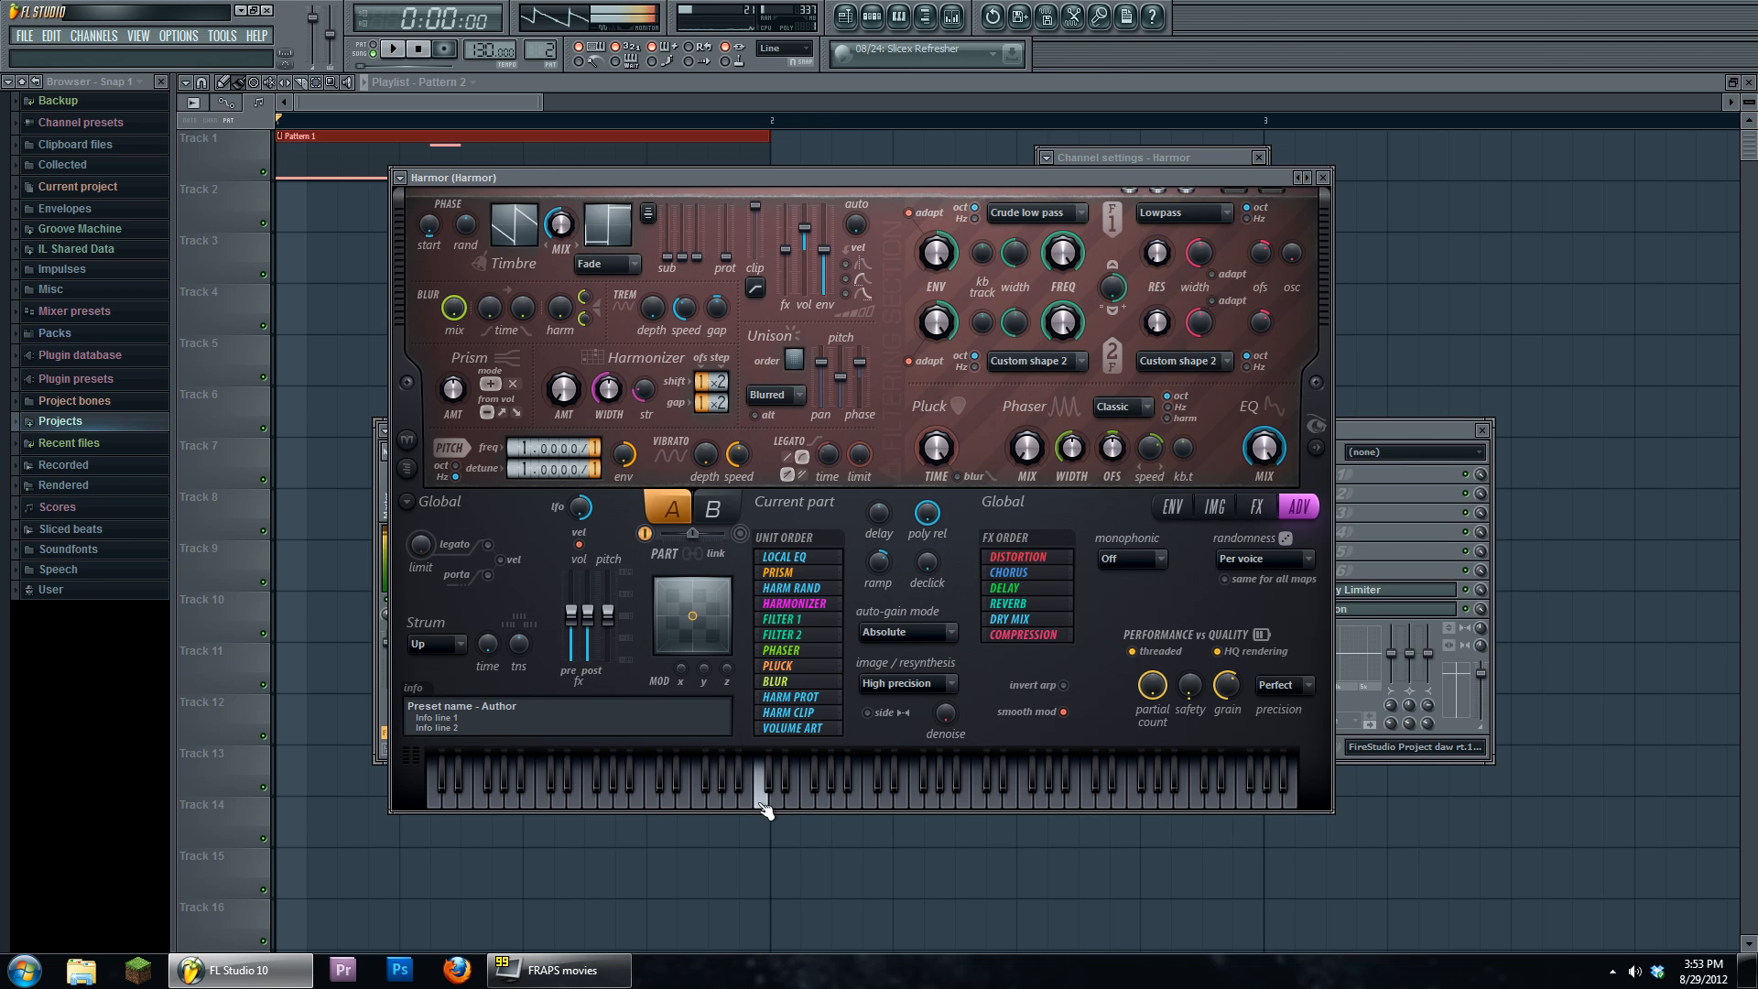
# - Play two more test notes in Harmor, open its piano roll in Pattern 2, and draw a one-bar C5 note at the start
pyautogui.click(769, 785)
pyautogui.click(739, 788)
pyautogui.press('F6')
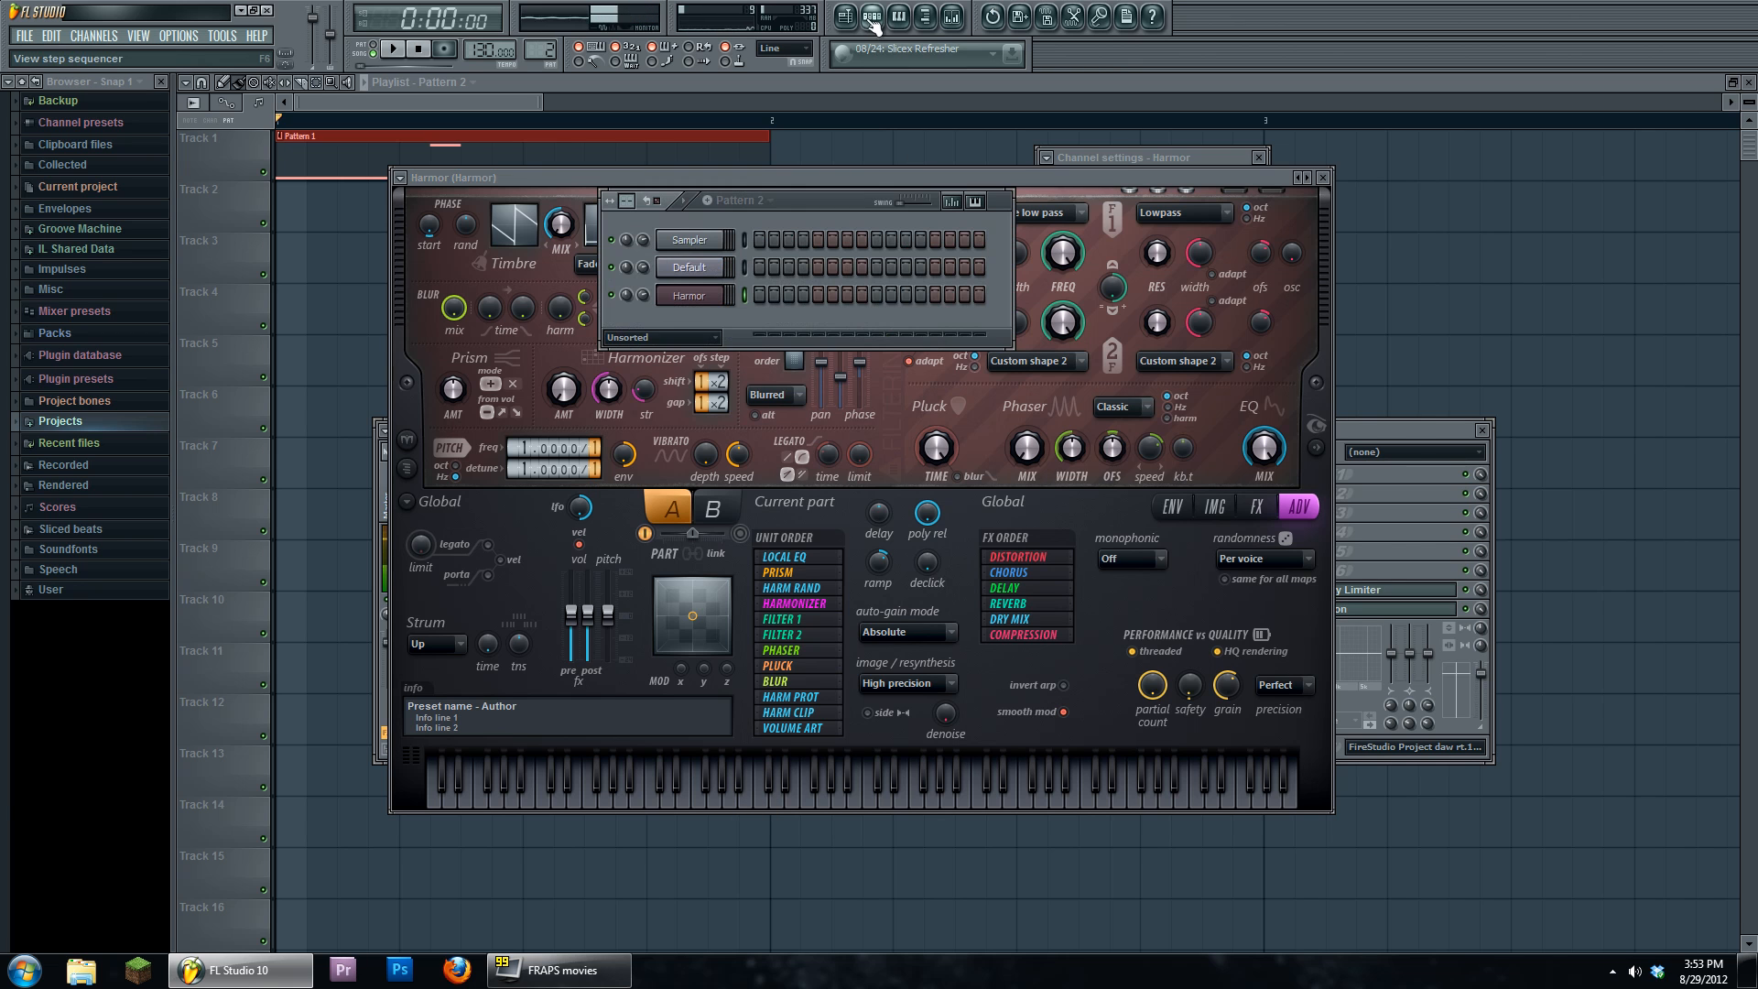
pyautogui.rightClick(692, 302)
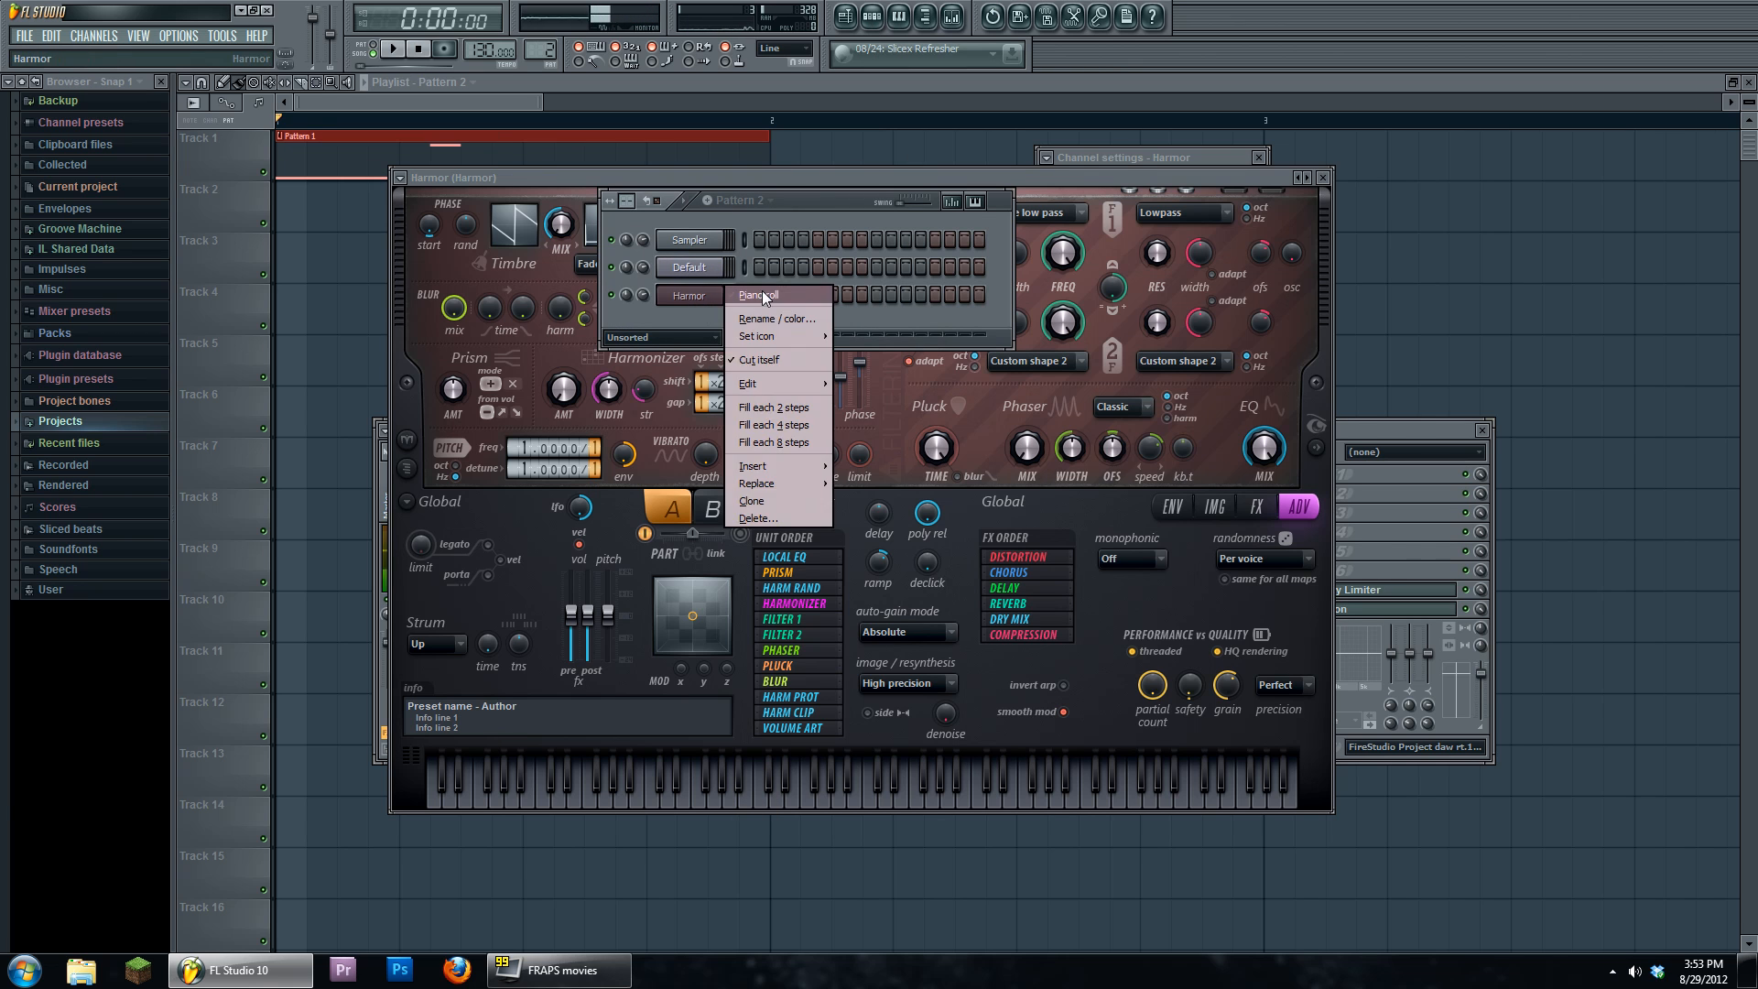
pyautogui.click(762, 293)
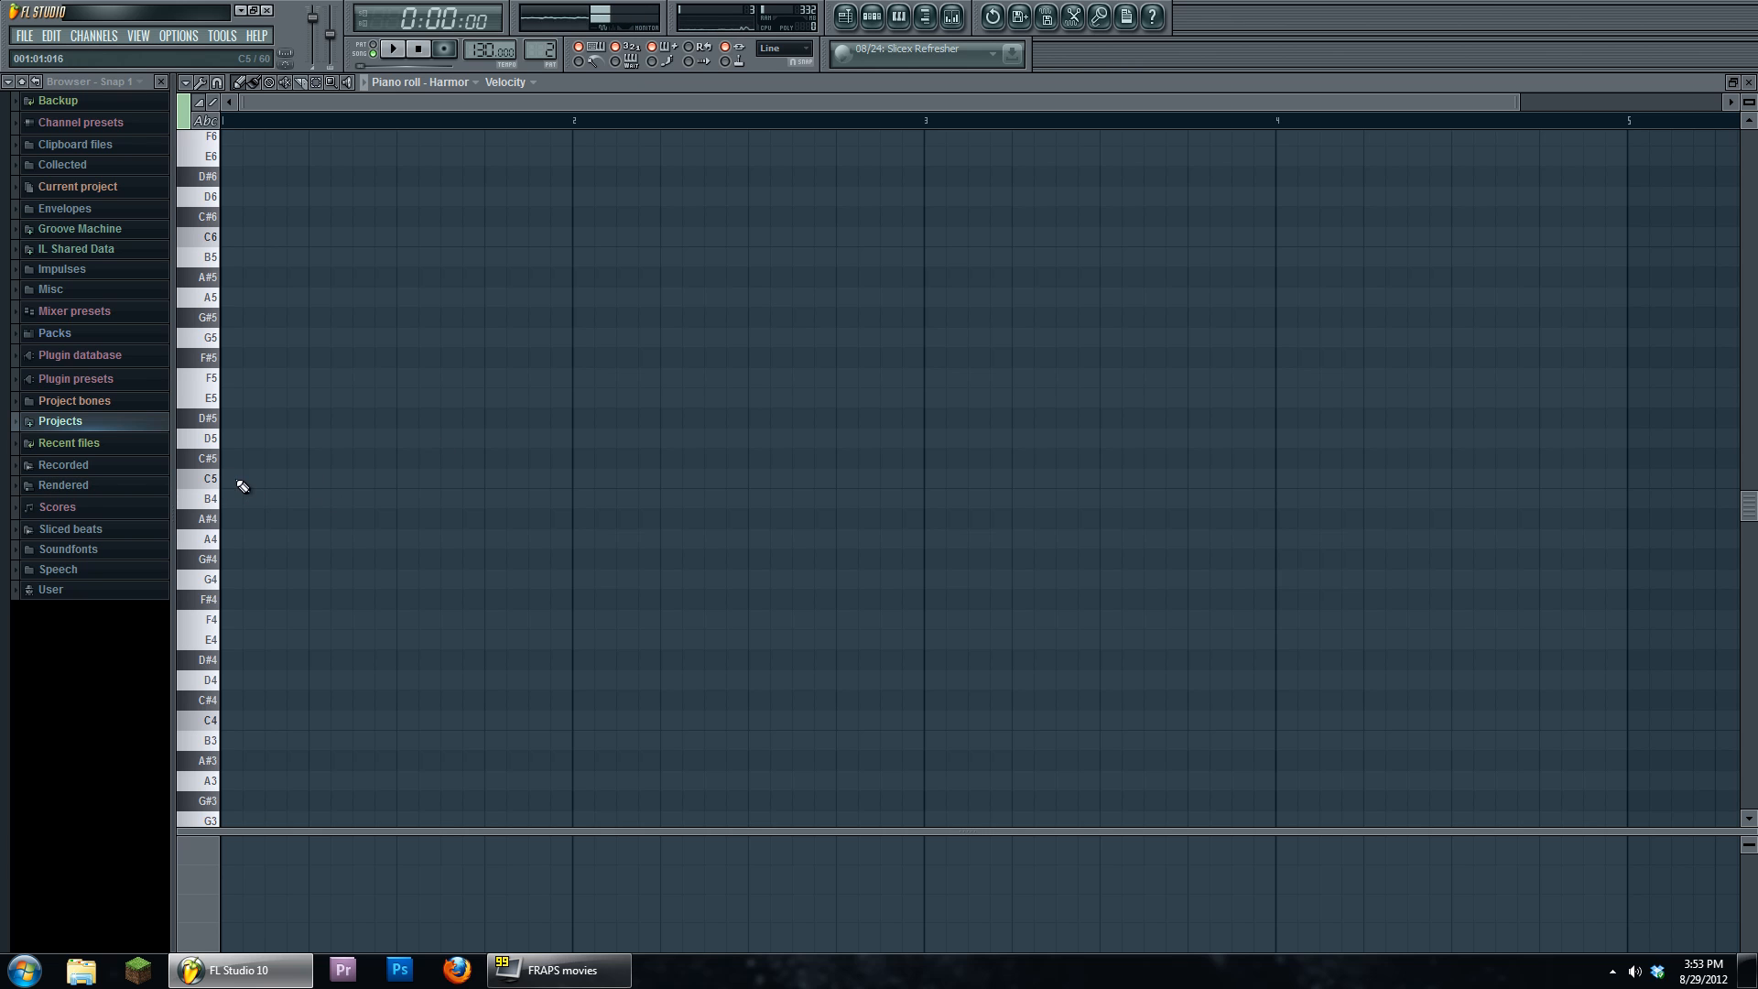
pyautogui.click(232, 480)
pyautogui.moveTo(241, 480); pyautogui.dragTo(573, 510)
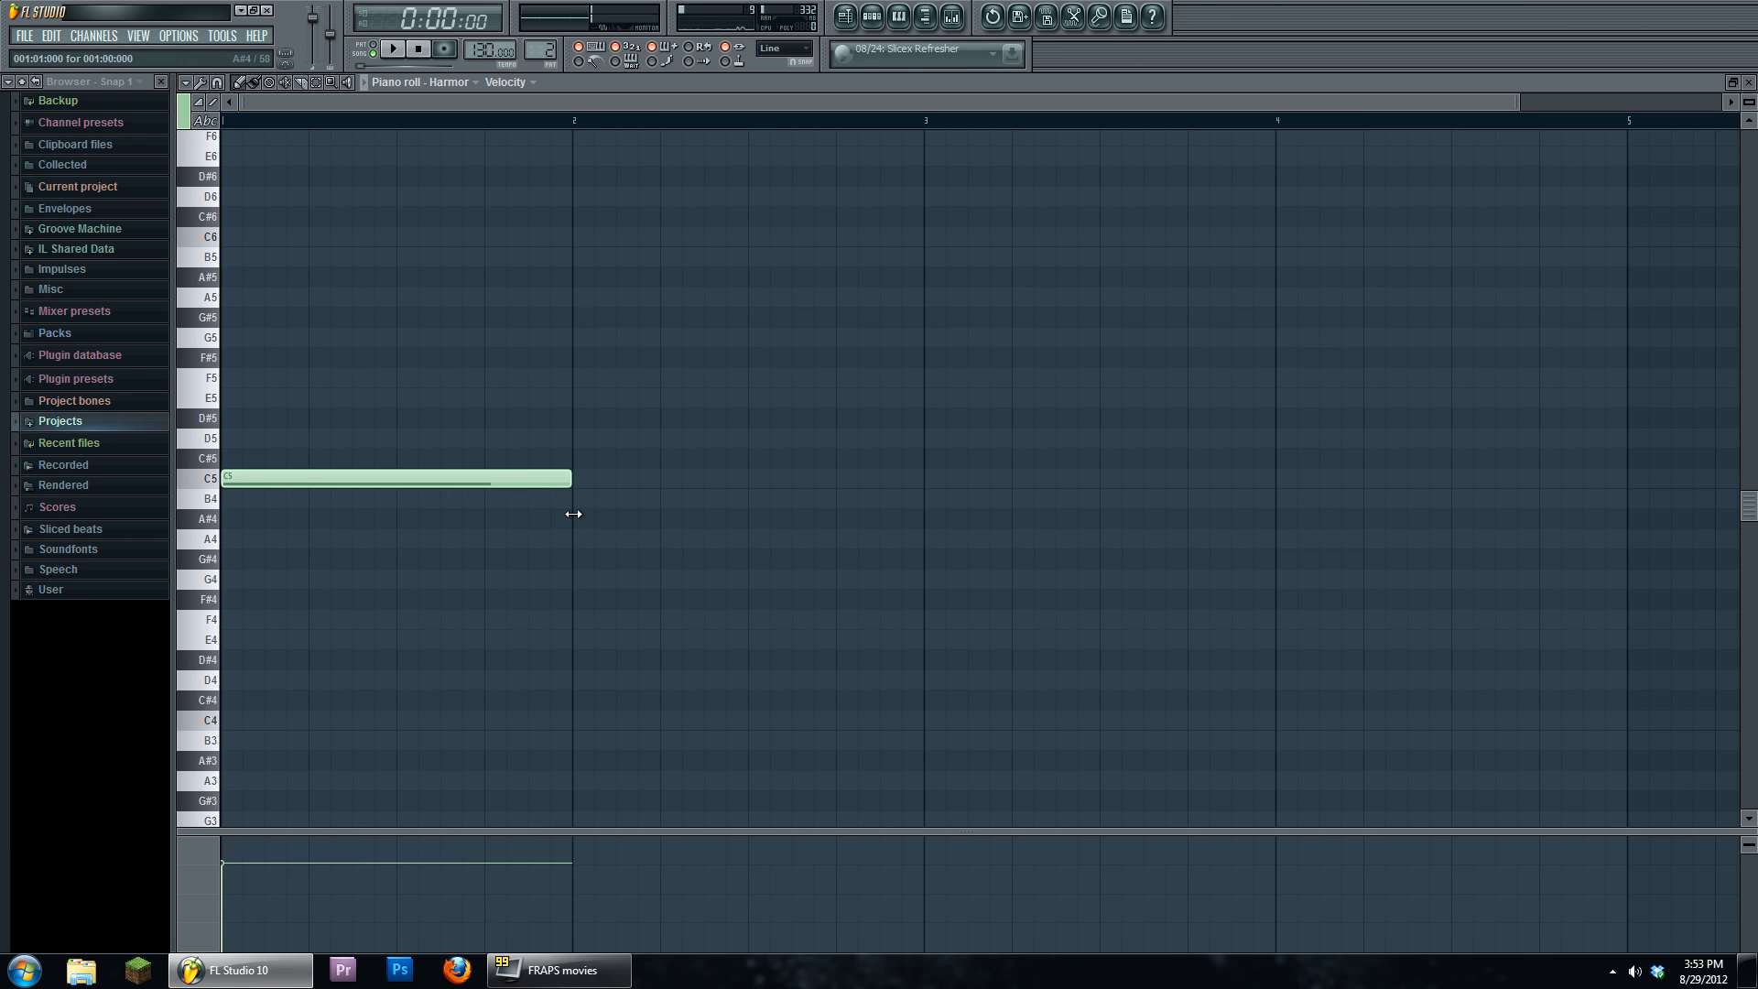
pyautogui.click(549, 479)
# - Reopen Harmor's plugin window and play the pattern with its resynthesis image page in view
pyautogui.click(873, 15)
pyautogui.click(844, 16)
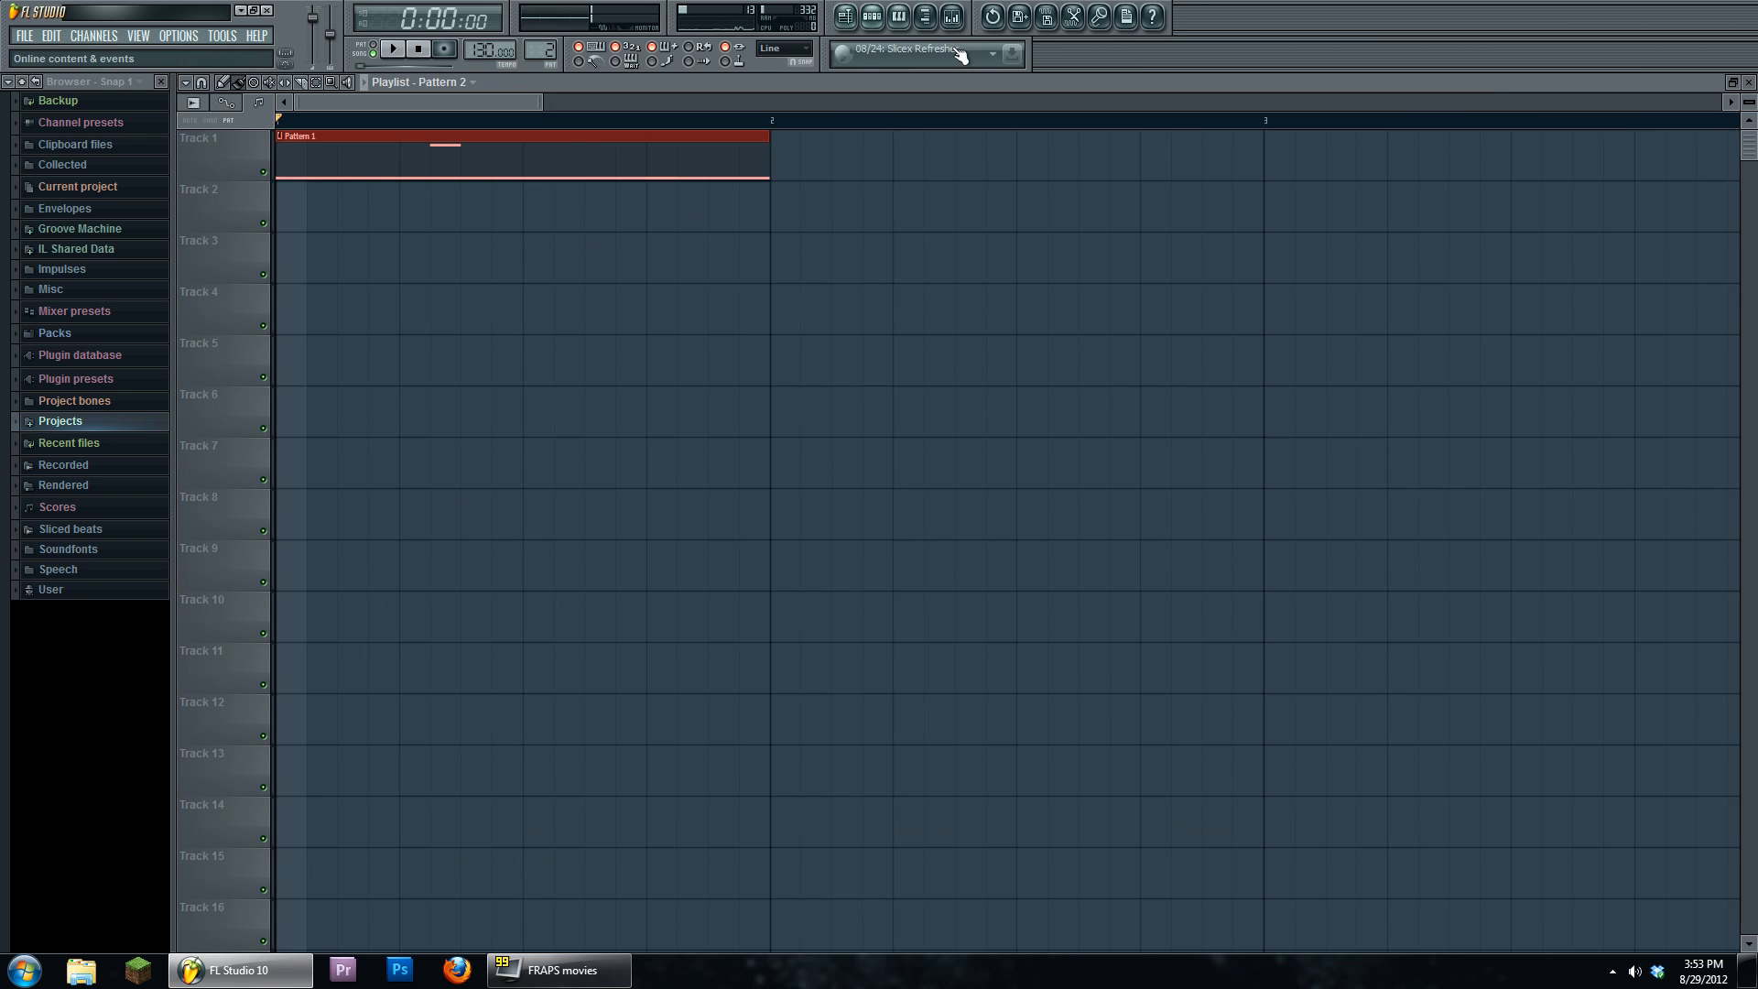
pyautogui.click(872, 16)
pyautogui.click(723, 298)
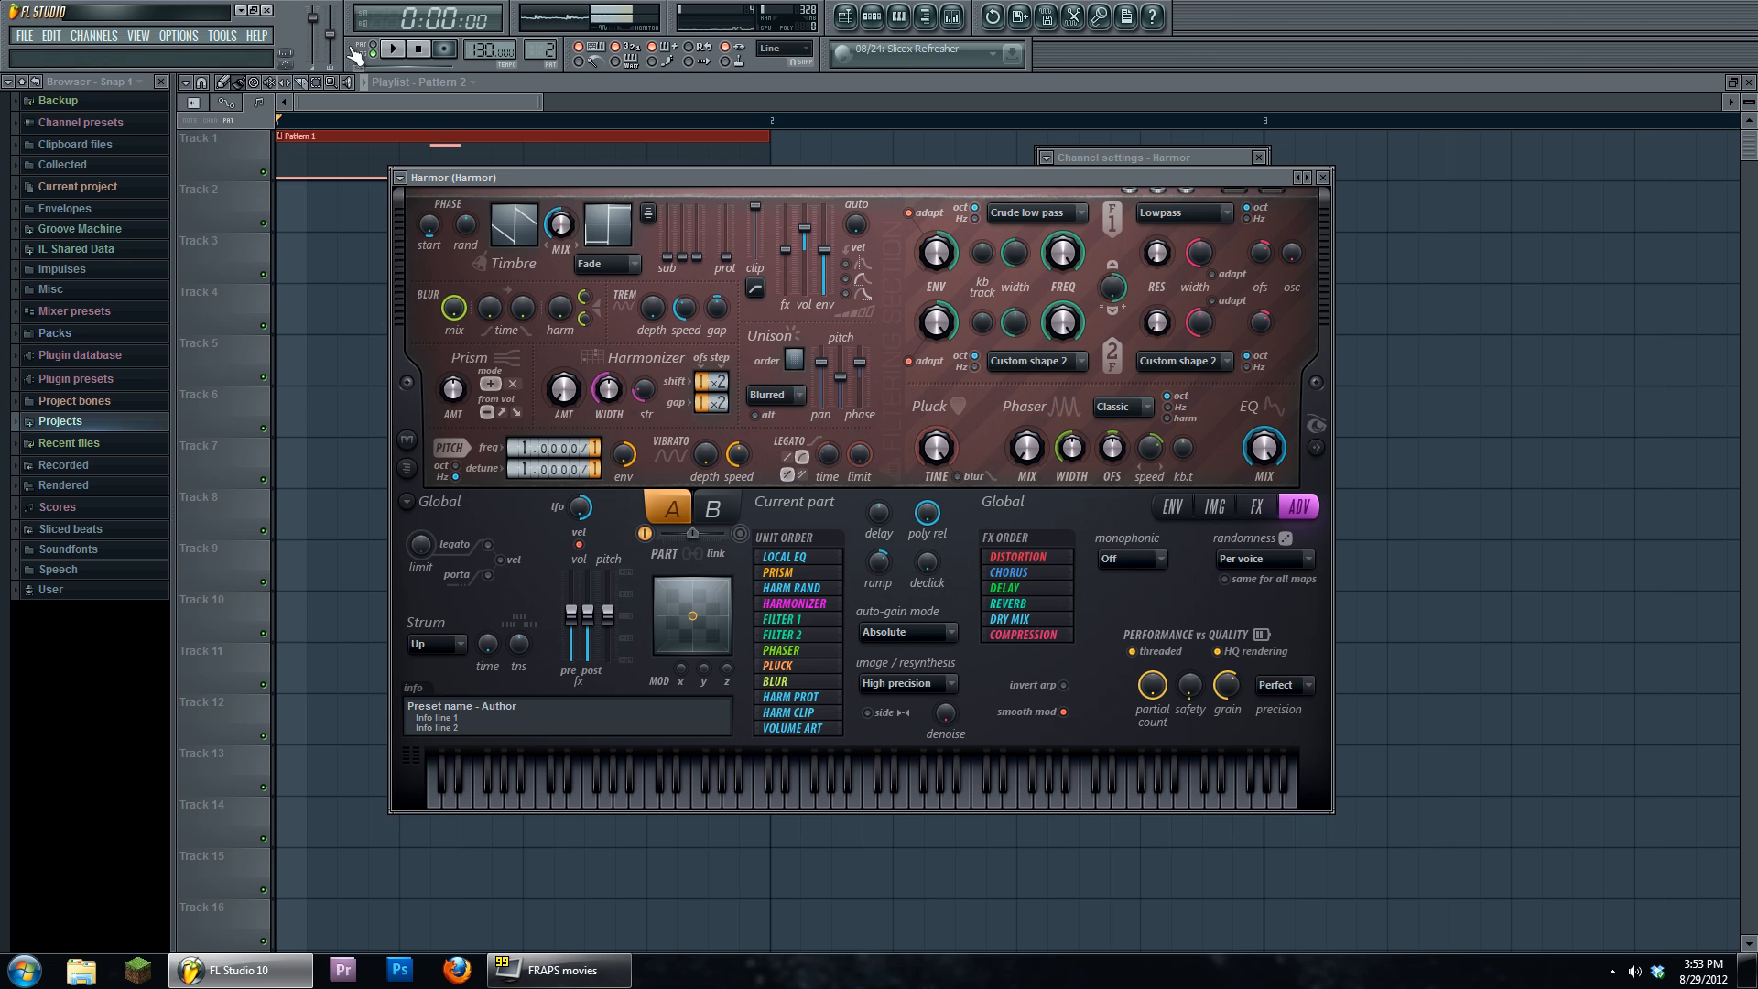
pyautogui.press('space')
pyautogui.click(1215, 506)
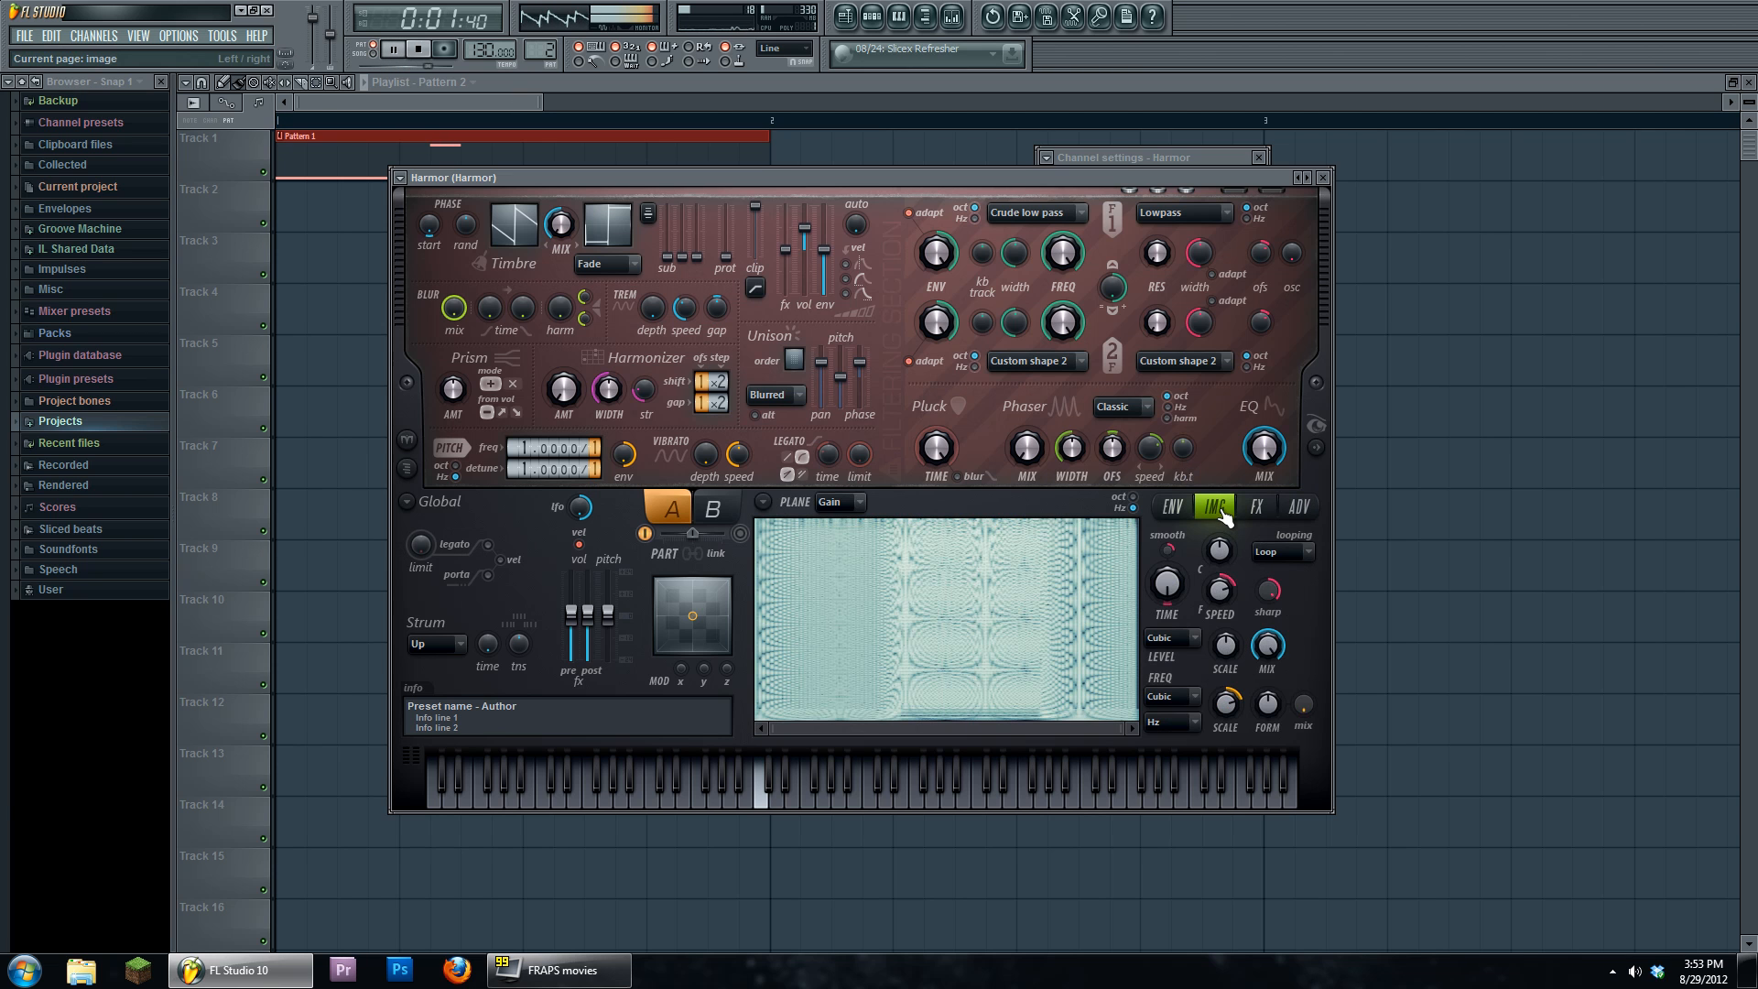
pyautogui.click(420, 49)
pyautogui.click(392, 50)
pyautogui.click(419, 50)
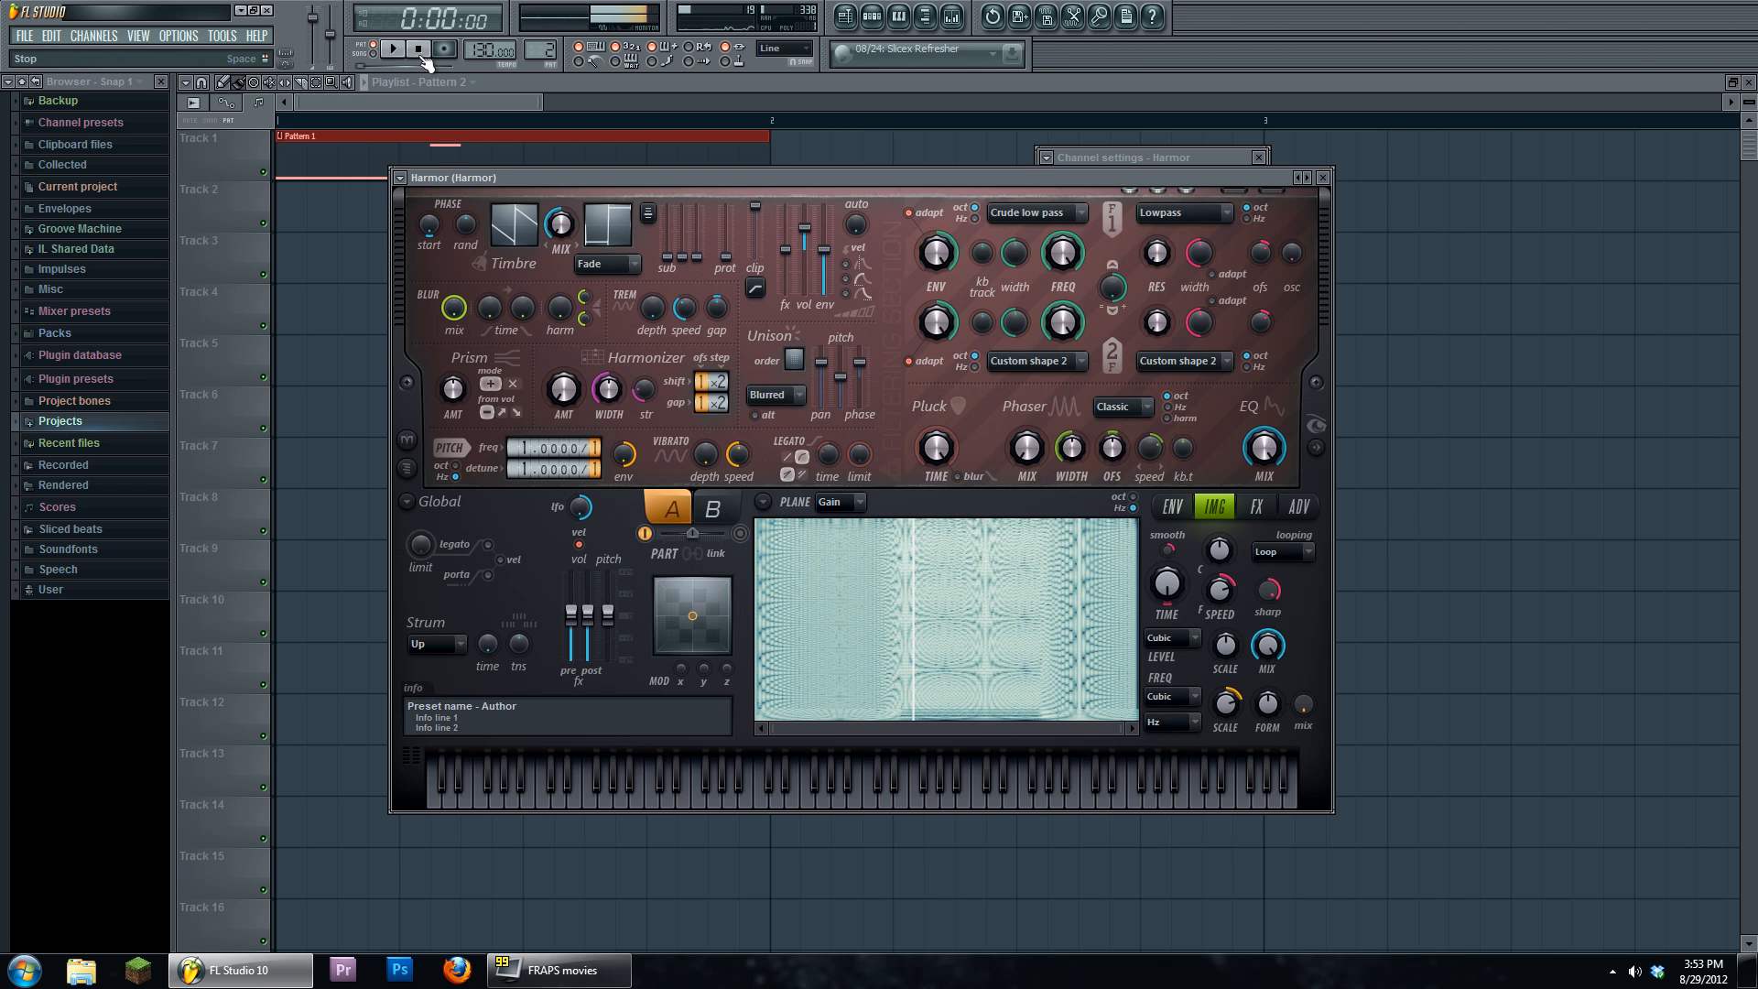
pyautogui.moveTo(815, 177); pyautogui.dragTo(785, 147)
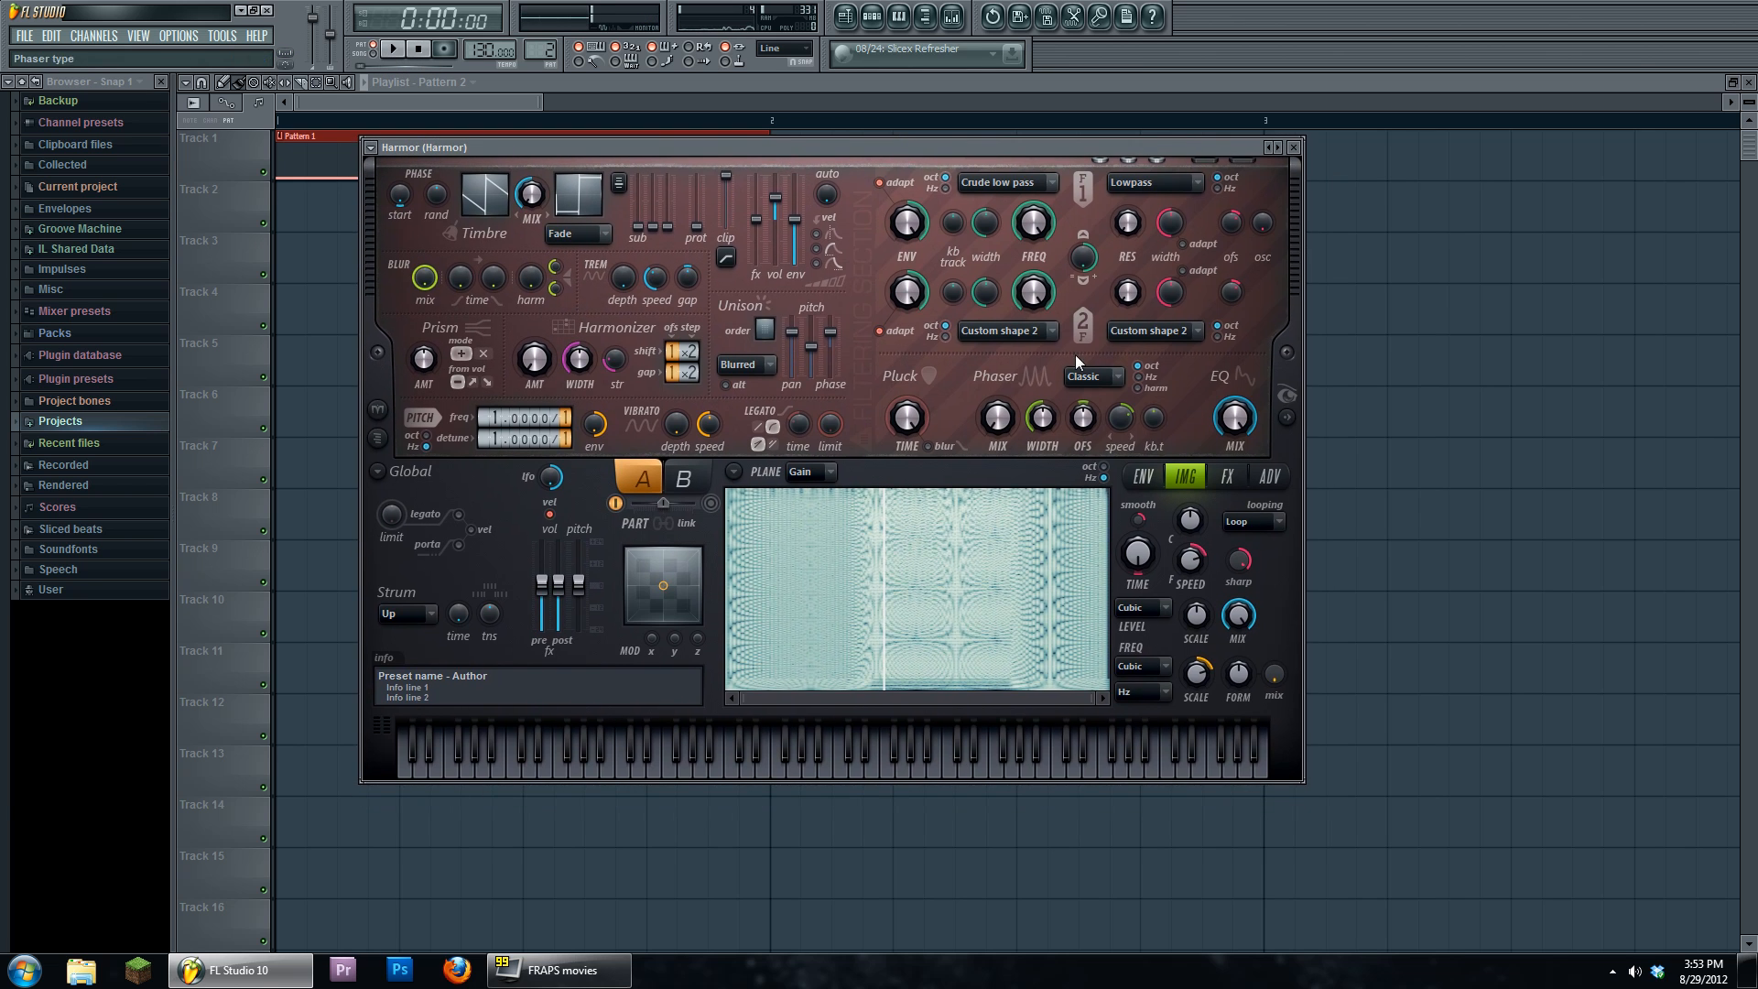
pyautogui.moveTo(1070, 150); pyautogui.dragTo(1106, 284)
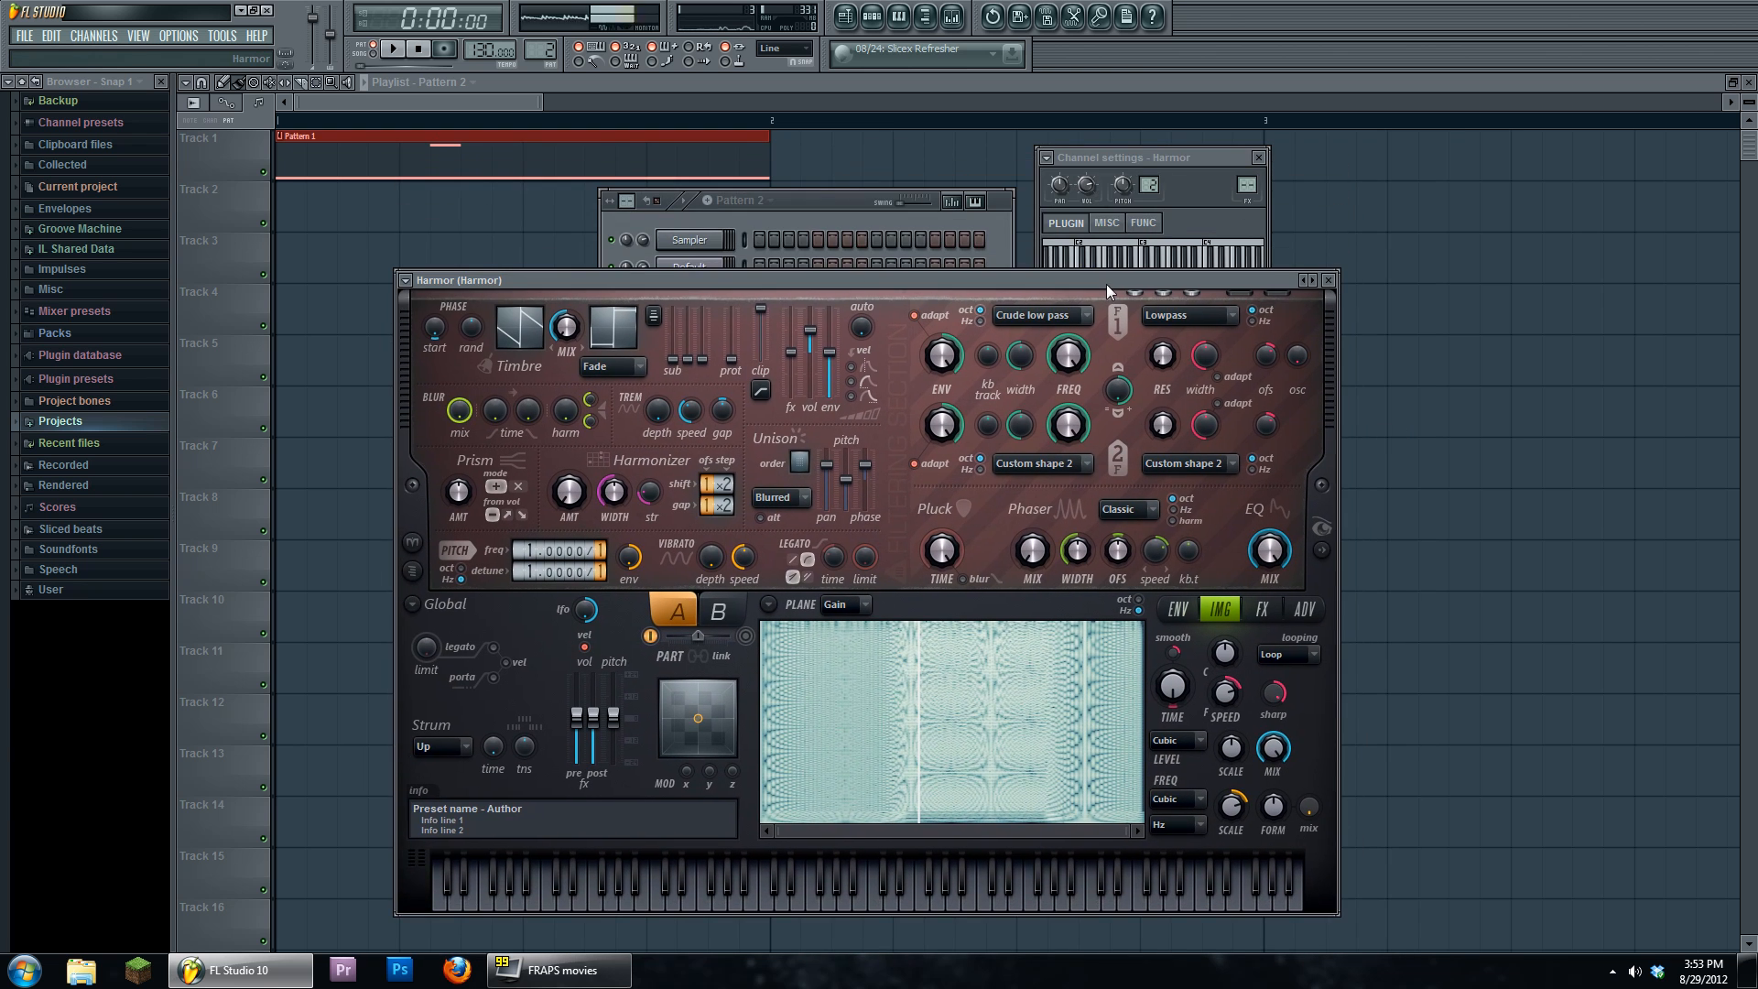
pyautogui.moveTo(849, 278); pyautogui.dragTo(824, 177)
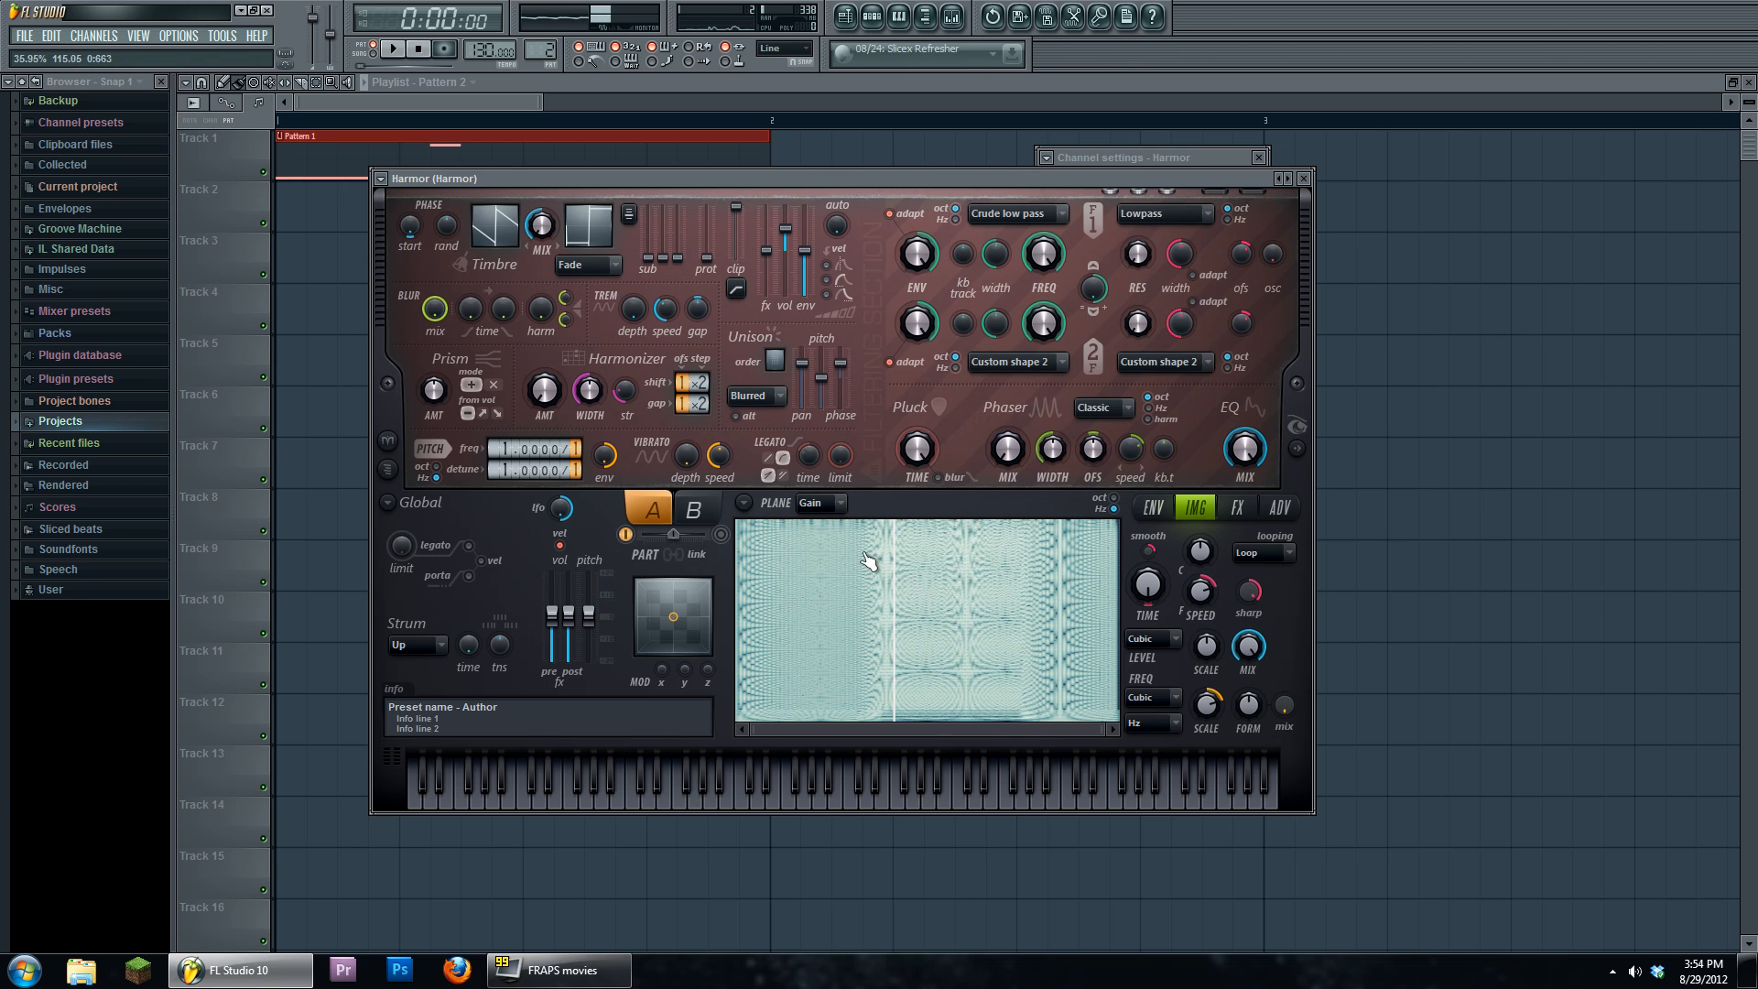
# - Set Harmor's unison to order 2 with the Classic type, and lower its panning and pitch amounts
pyautogui.click(774, 397)
pyautogui.click(772, 417)
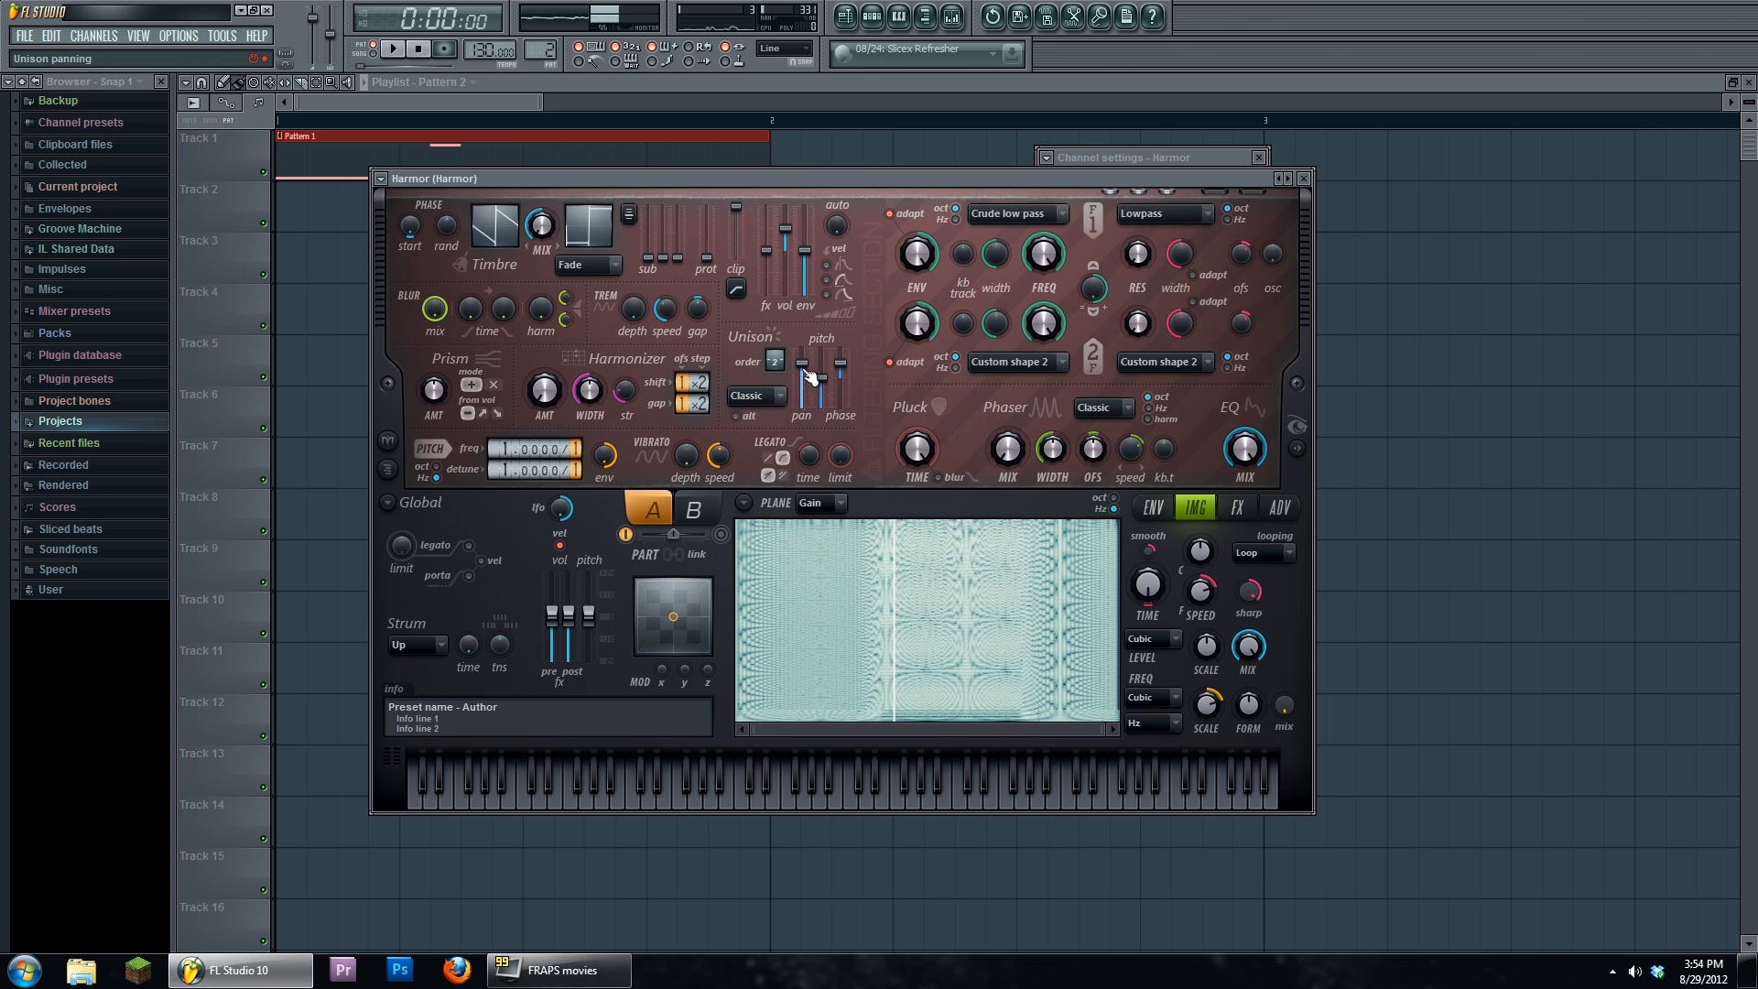
pyautogui.moveTo(804, 376); pyautogui.dragTo(804, 417)
pyautogui.moveTo(822, 378)
pyautogui.mouseDown()
pyautogui.moveTo(839, 376)
pyautogui.moveTo(821, 397)
pyautogui.mouseUp()
# - Raise the Prism amount to 16% while previewing the pattern
pyautogui.click(396, 51)
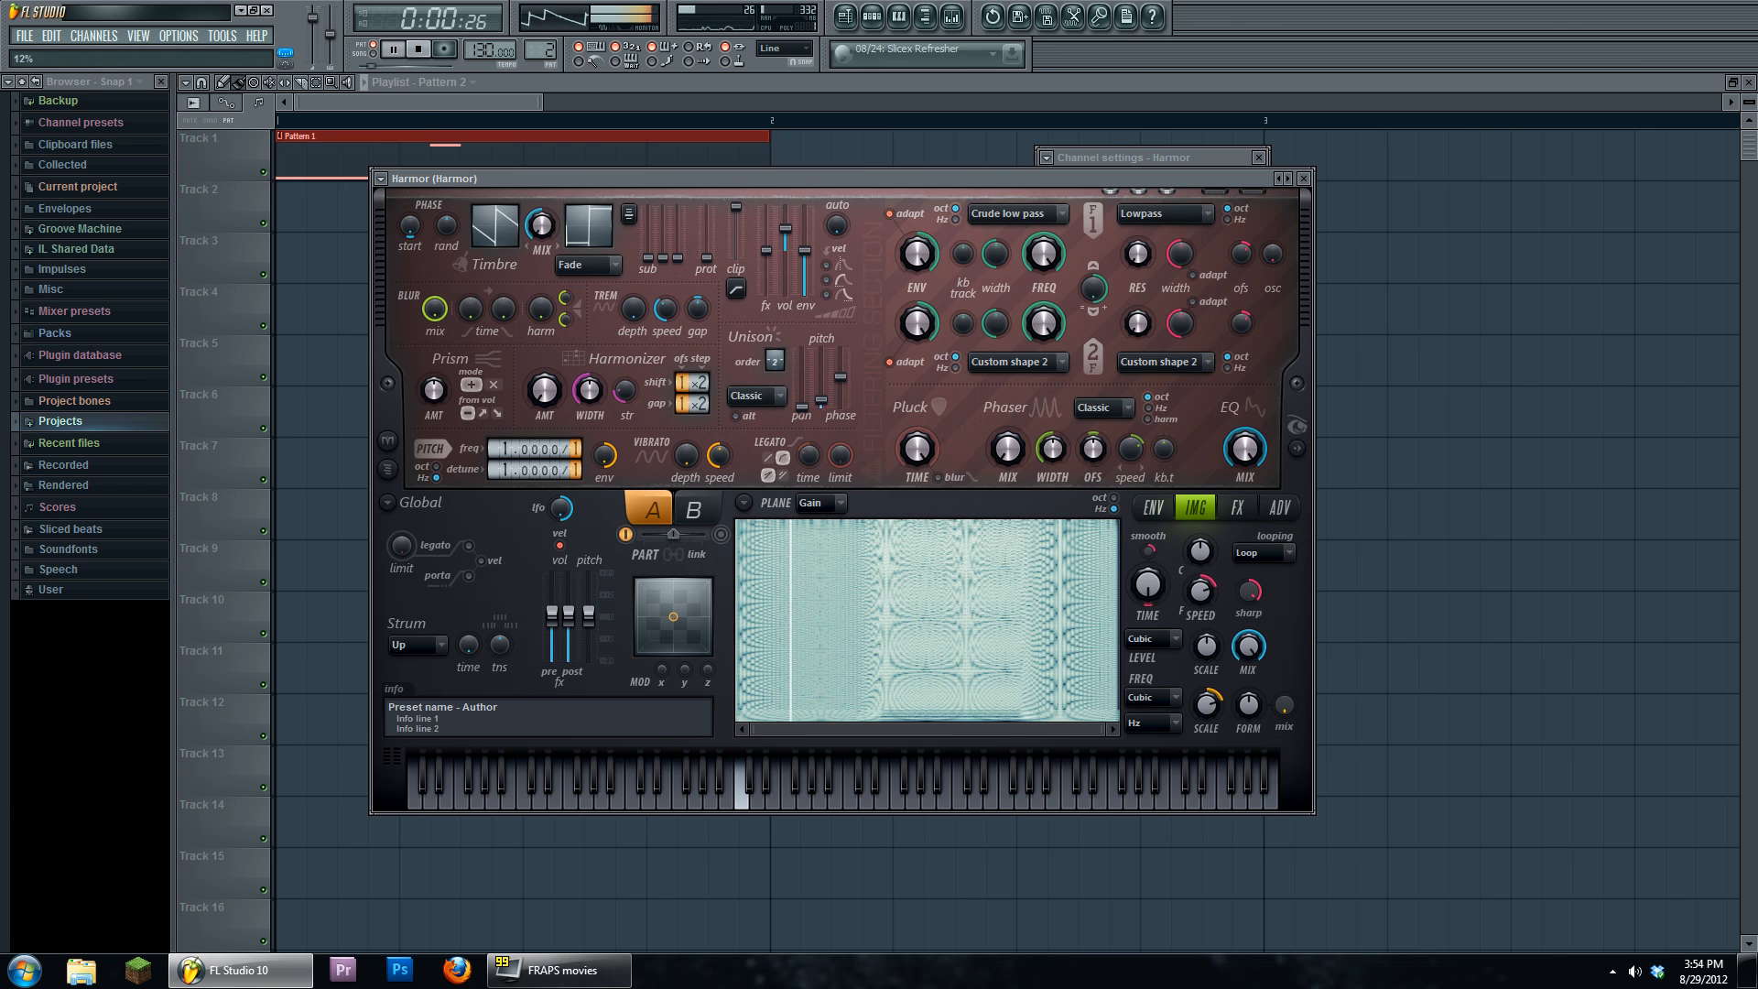
pyautogui.click(418, 48)
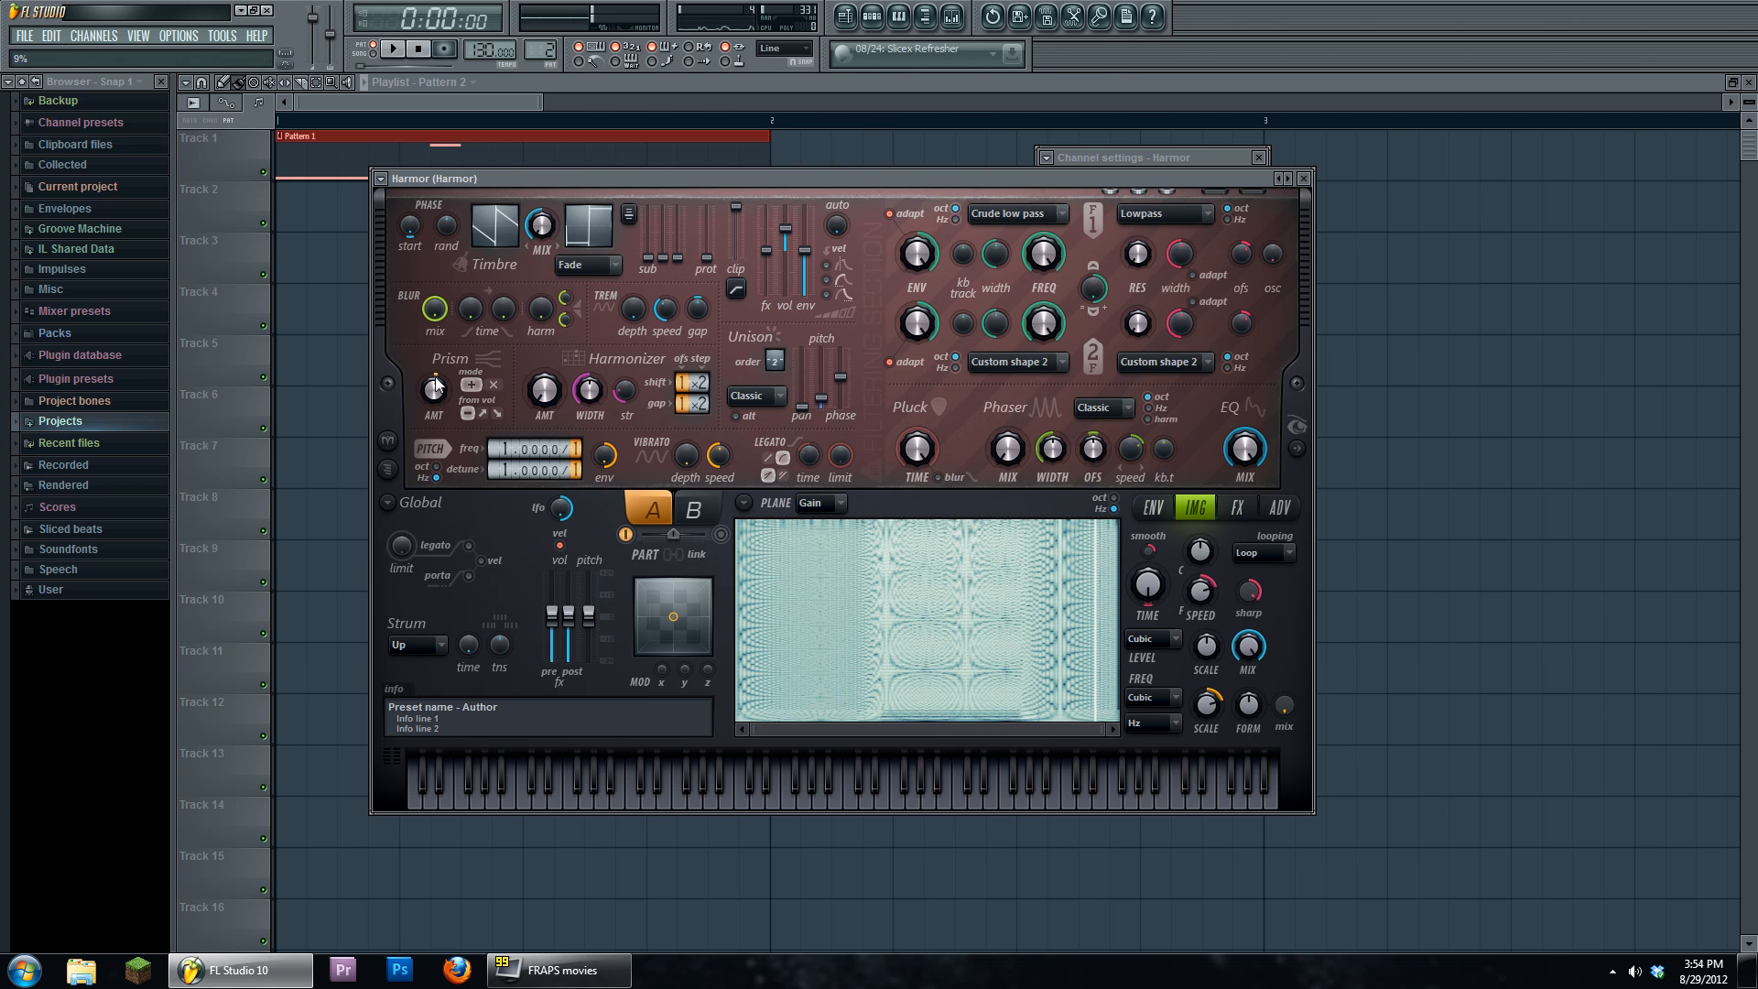
pyautogui.scroll(1, 435, 384)
pyautogui.press('space')
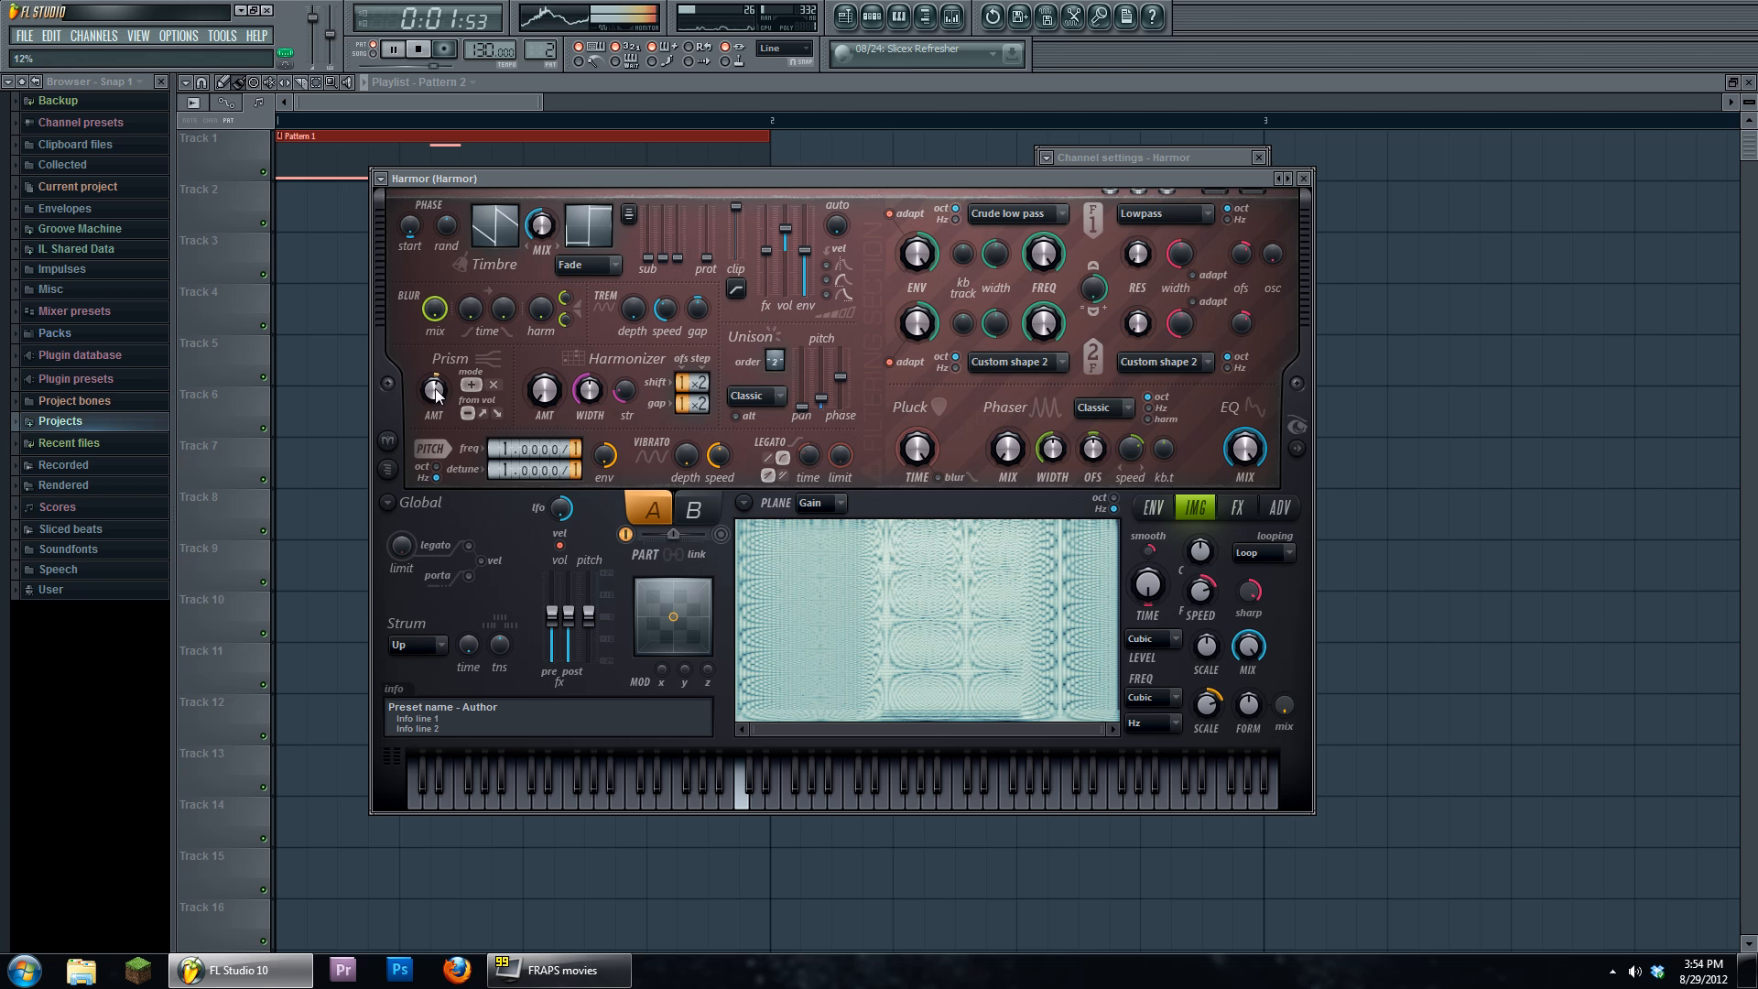
pyautogui.scroll(1, 436, 394)
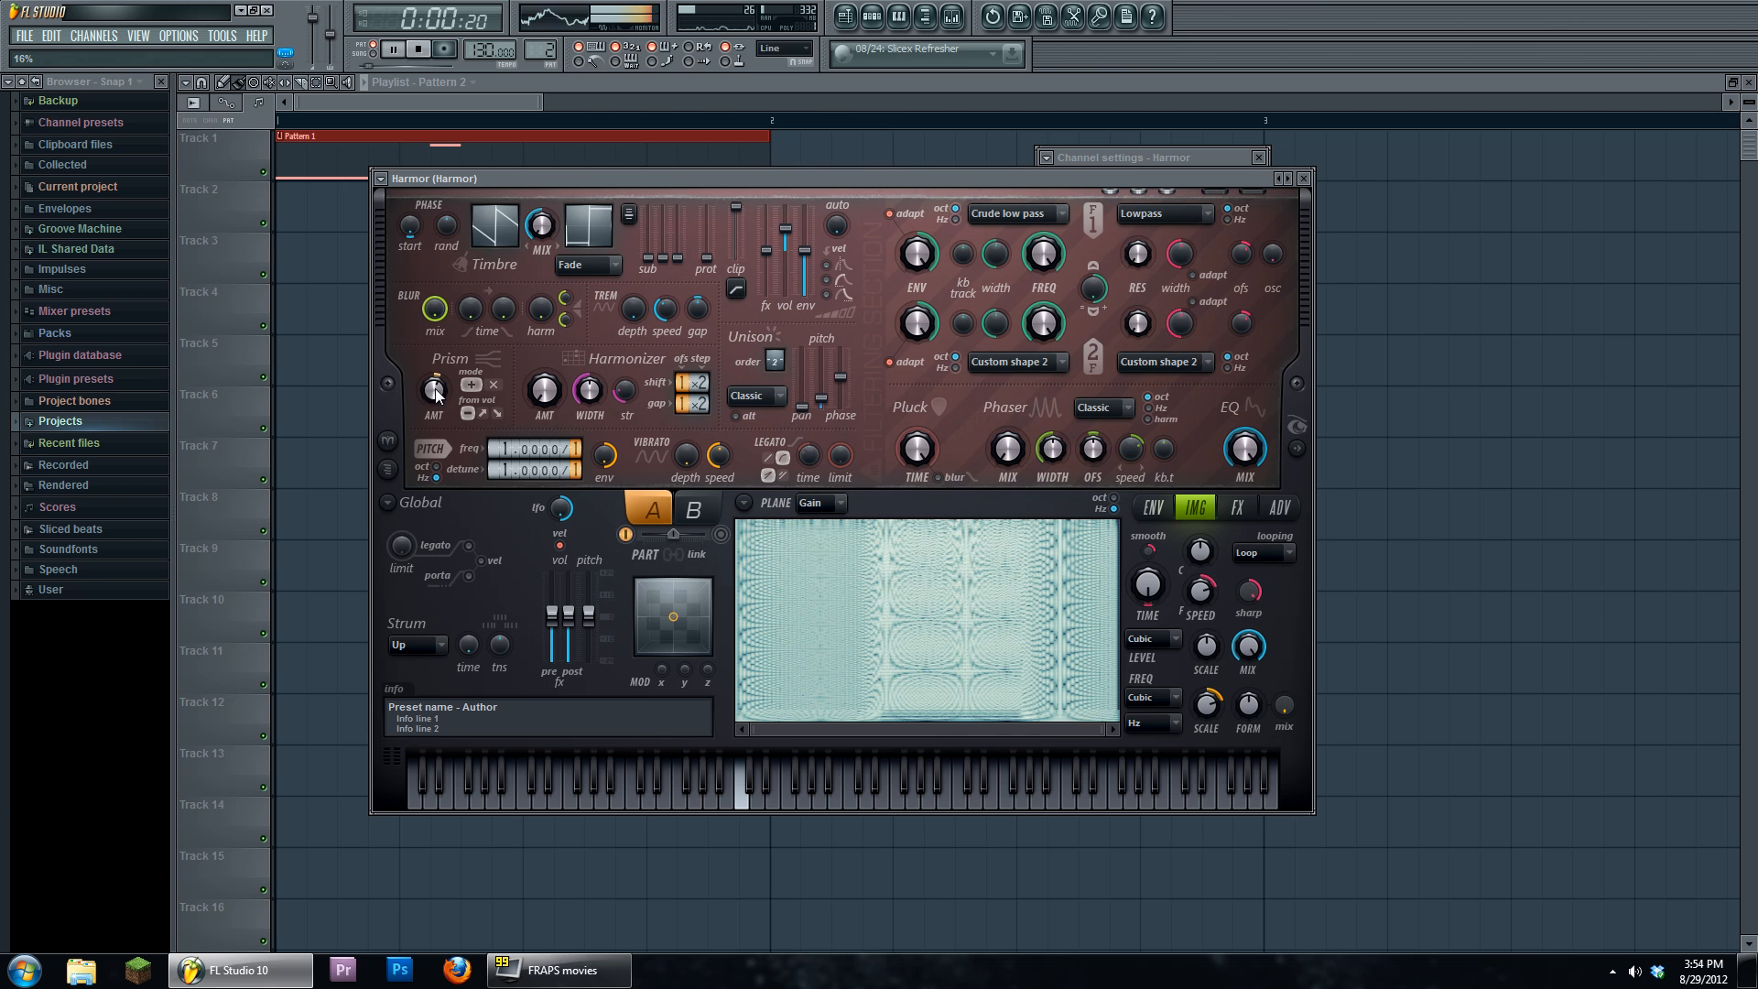
pyautogui.click(418, 50)
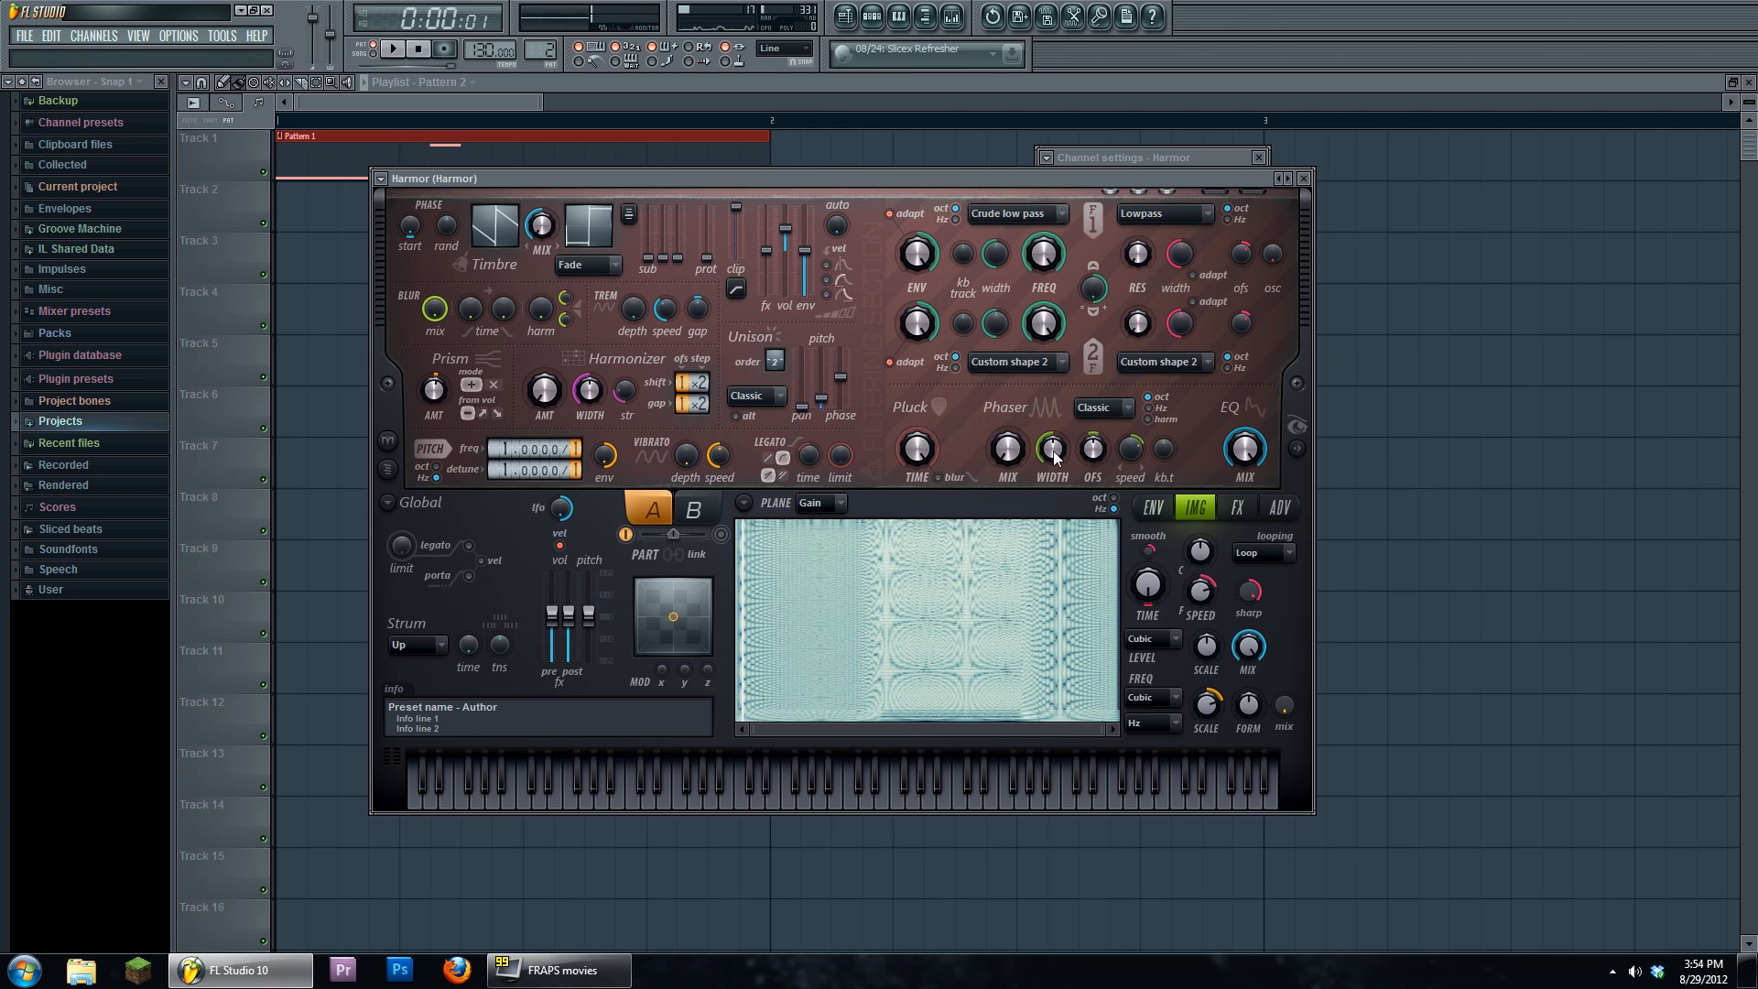
# - Apply the Log distortion in Harmor's effects and adjust its amount and filter while the pattern plays
pyautogui.click(1247, 515)
pyautogui.click(875, 555)
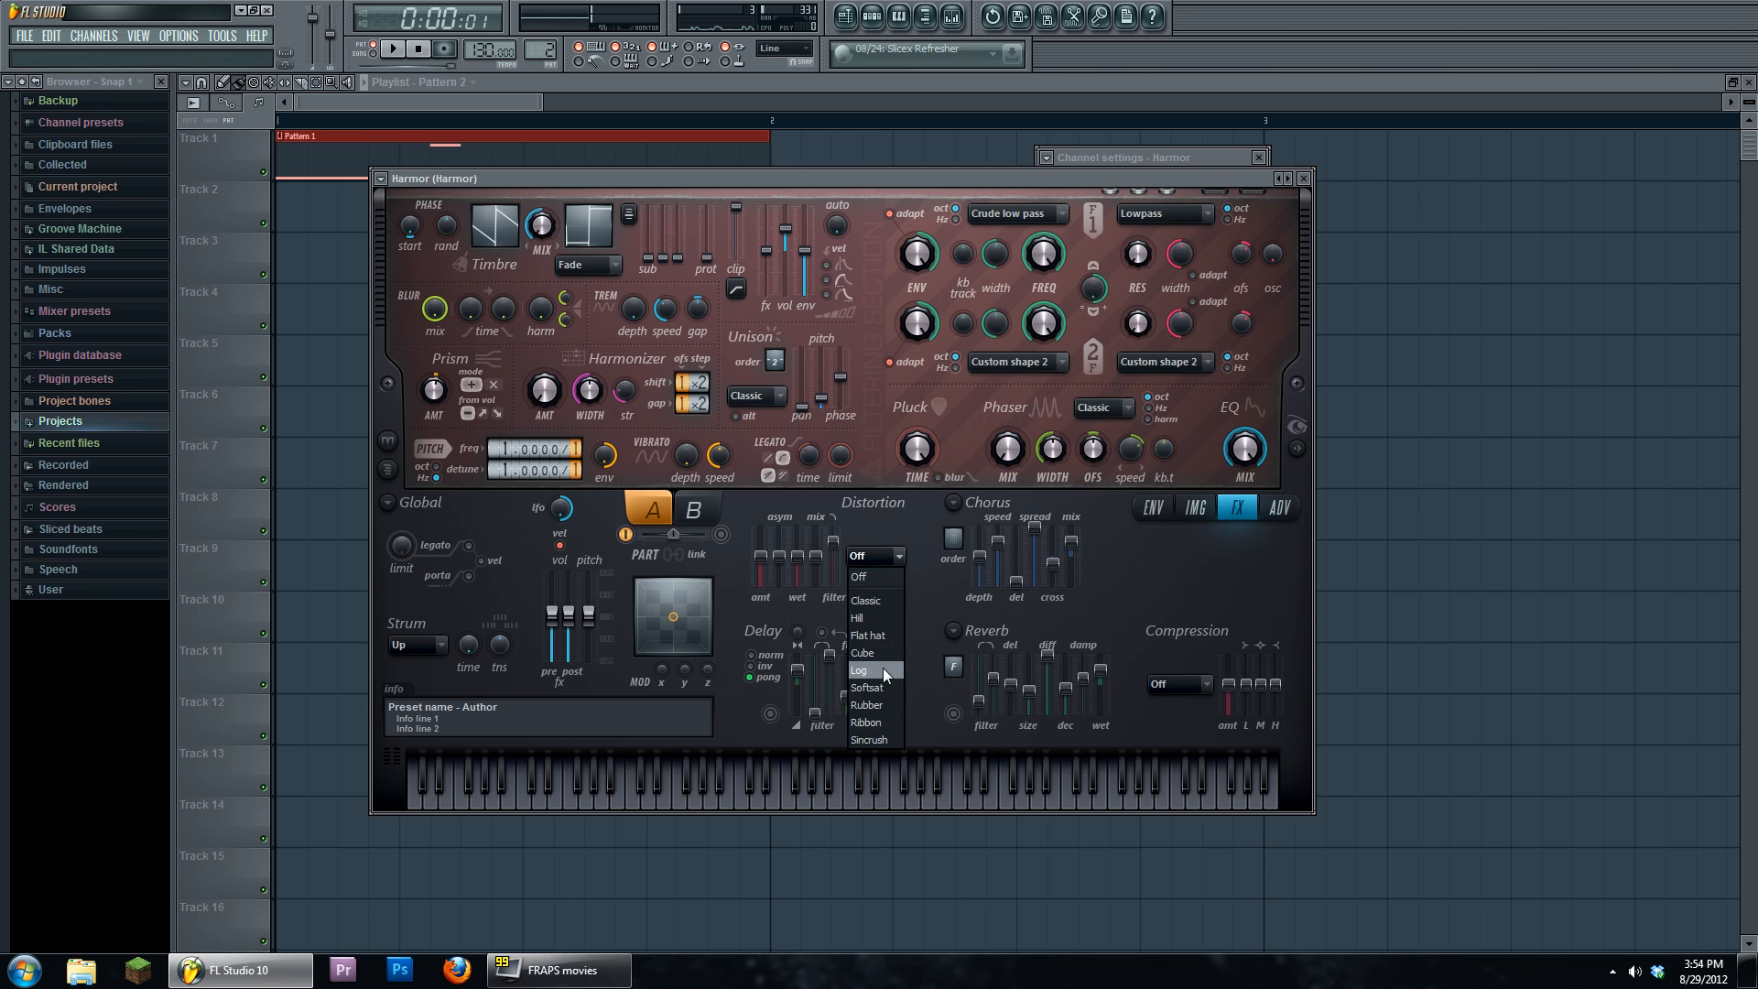
pyautogui.click(882, 676)
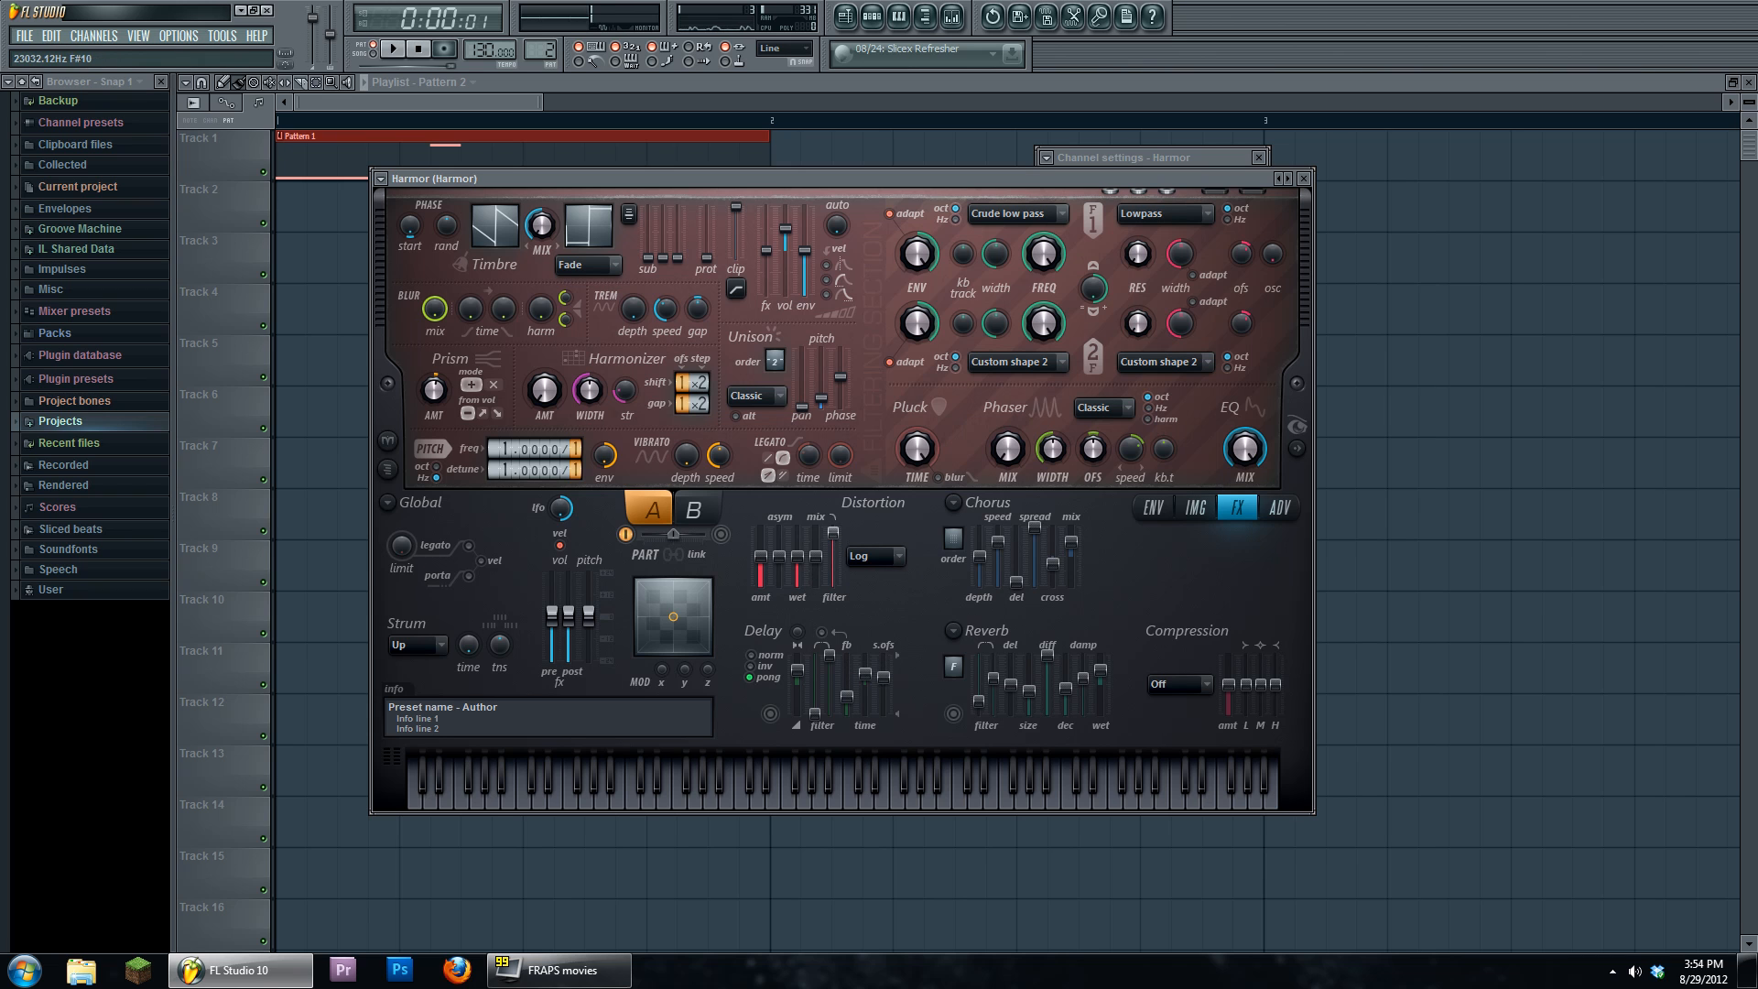
pyautogui.press('space')
pyautogui.click(392, 47)
pyautogui.moveTo(760, 557); pyautogui.dragTo(779, 571)
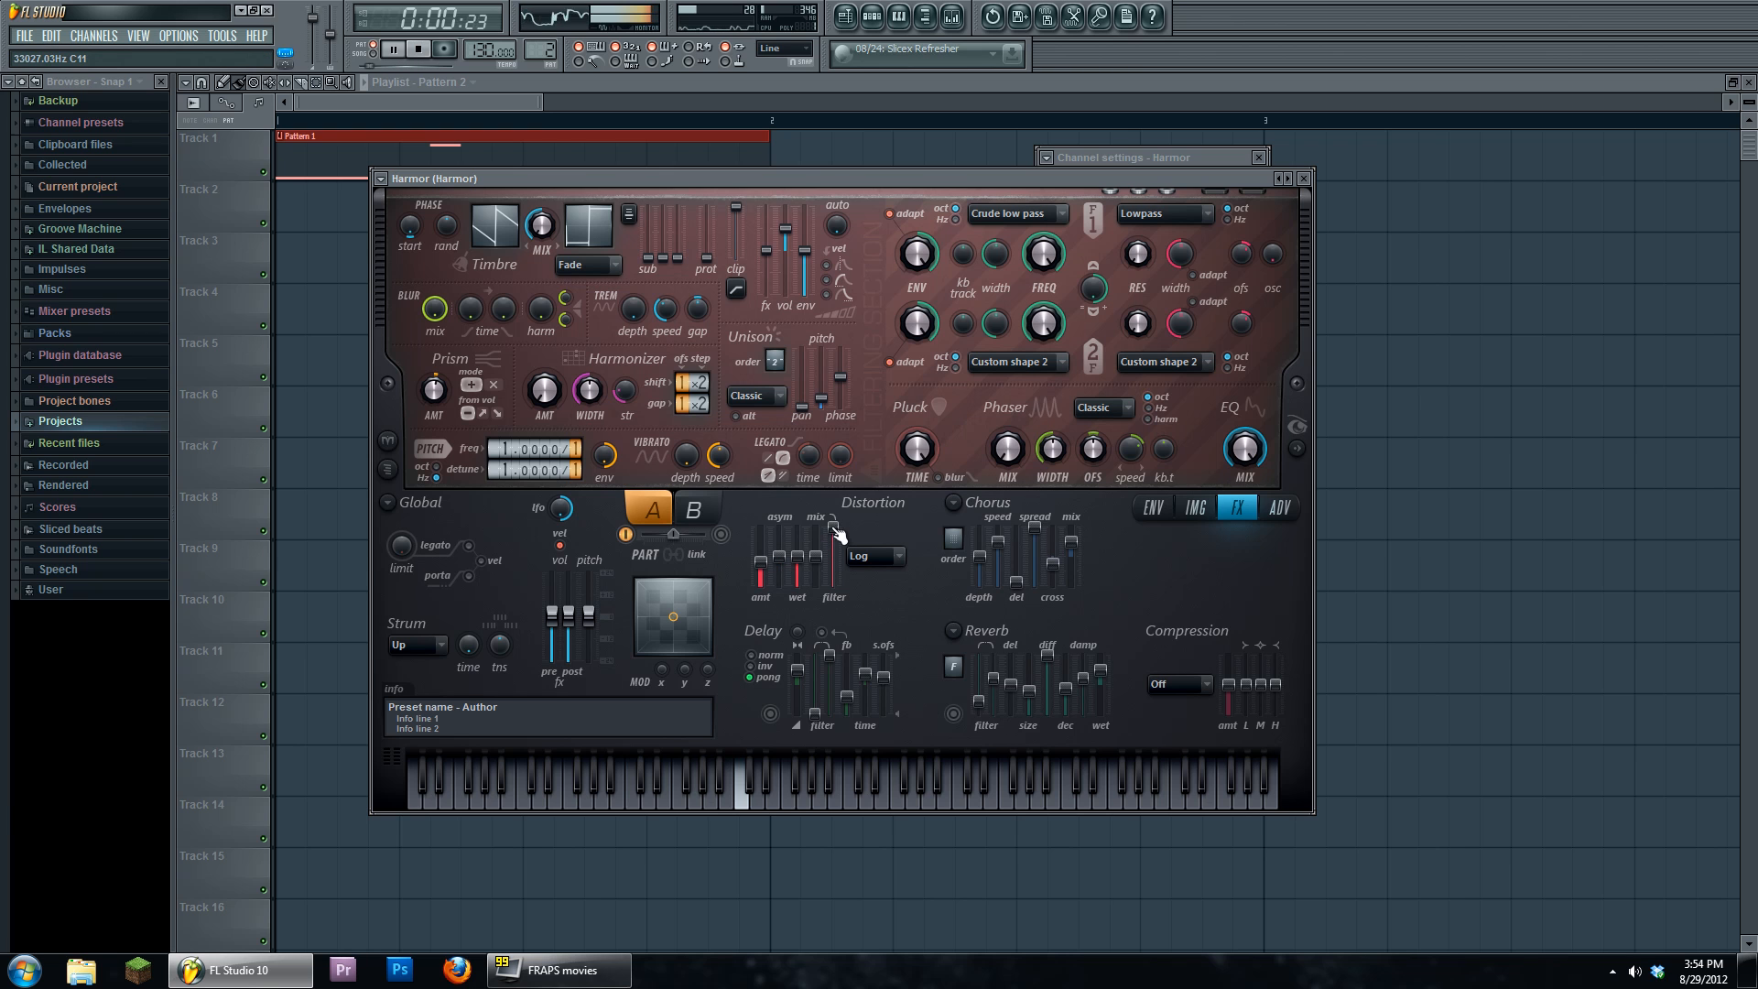
pyautogui.moveTo(837, 534); pyautogui.dragTo(833, 558)
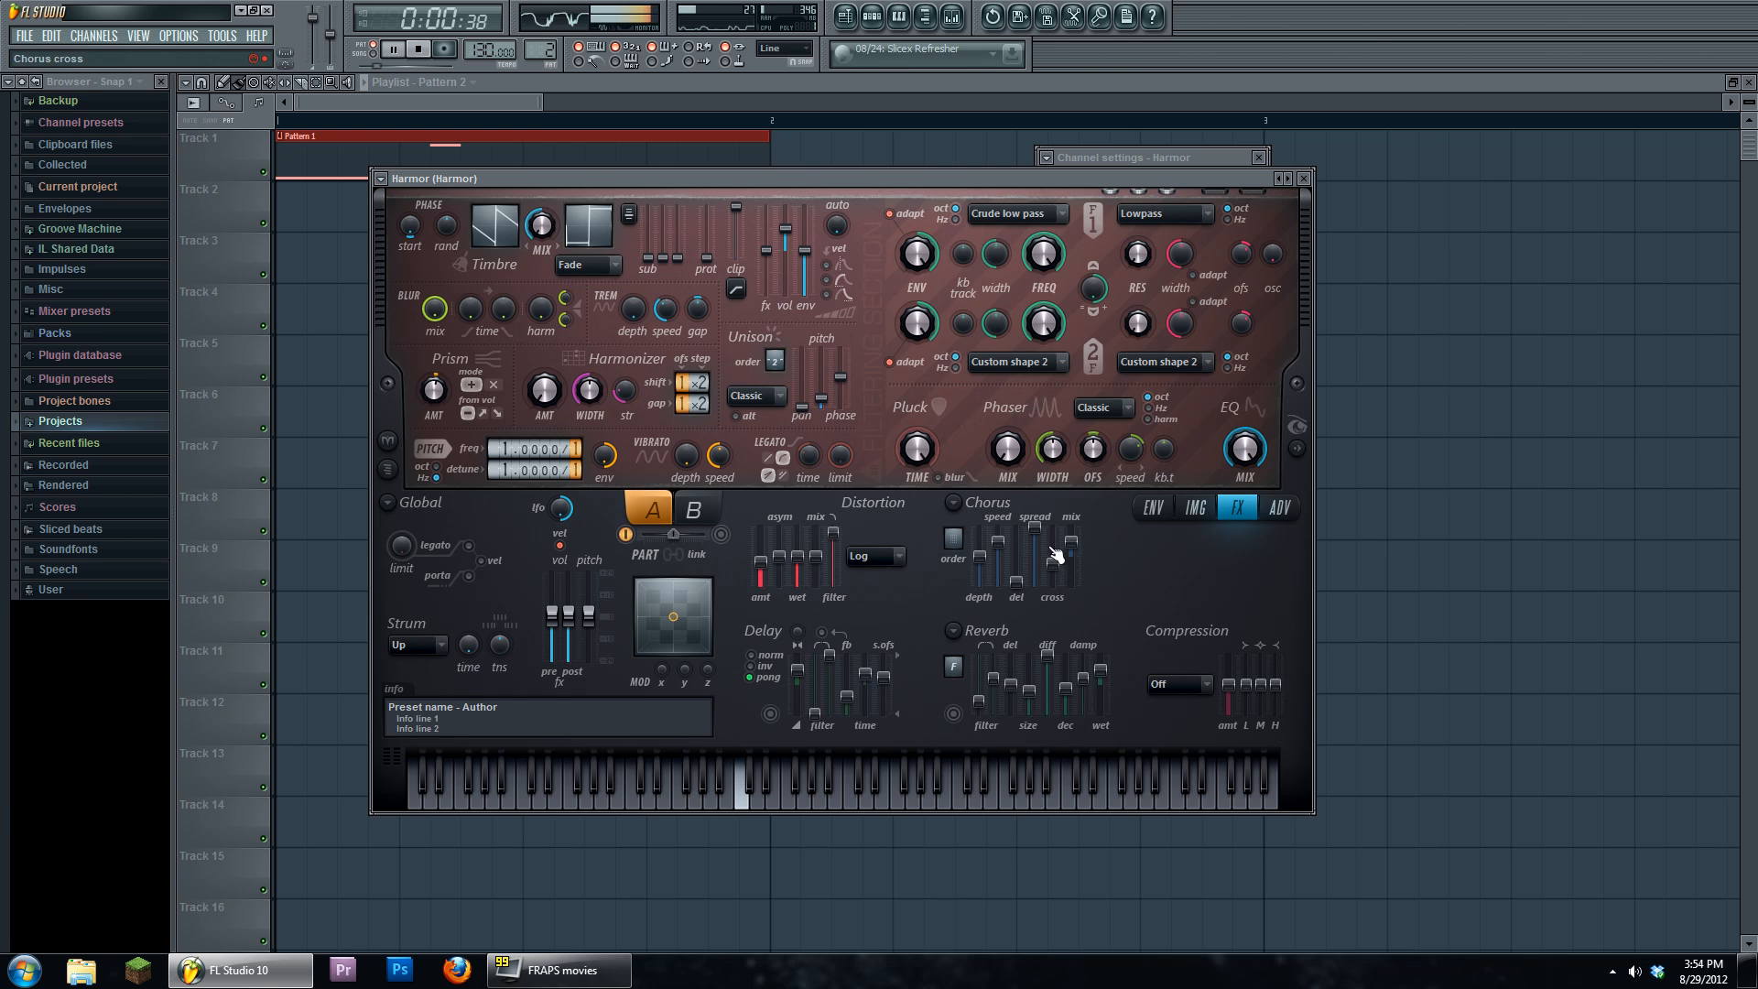
# - Adjust the image sharpening on Harmor's resynthesis page, auditioning it with the pattern before stopping playback
pyautogui.click(1195, 508)
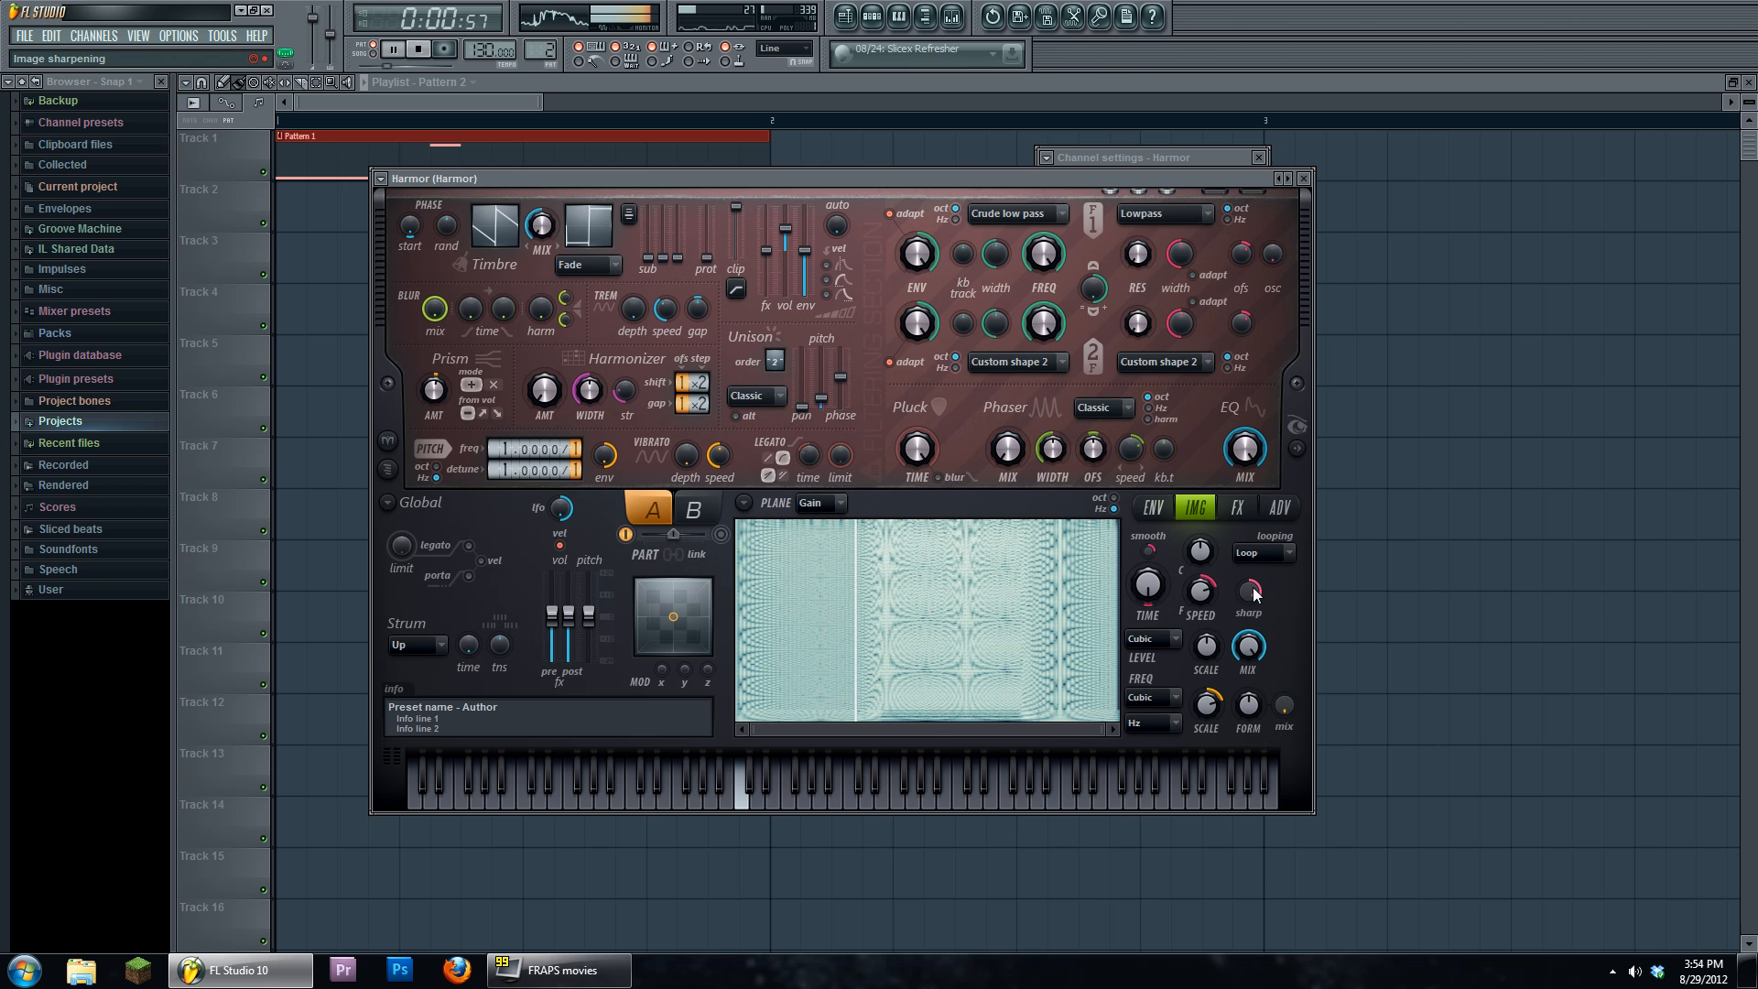
pyautogui.moveTo(1256, 597); pyautogui.dragTo(1260, 603)
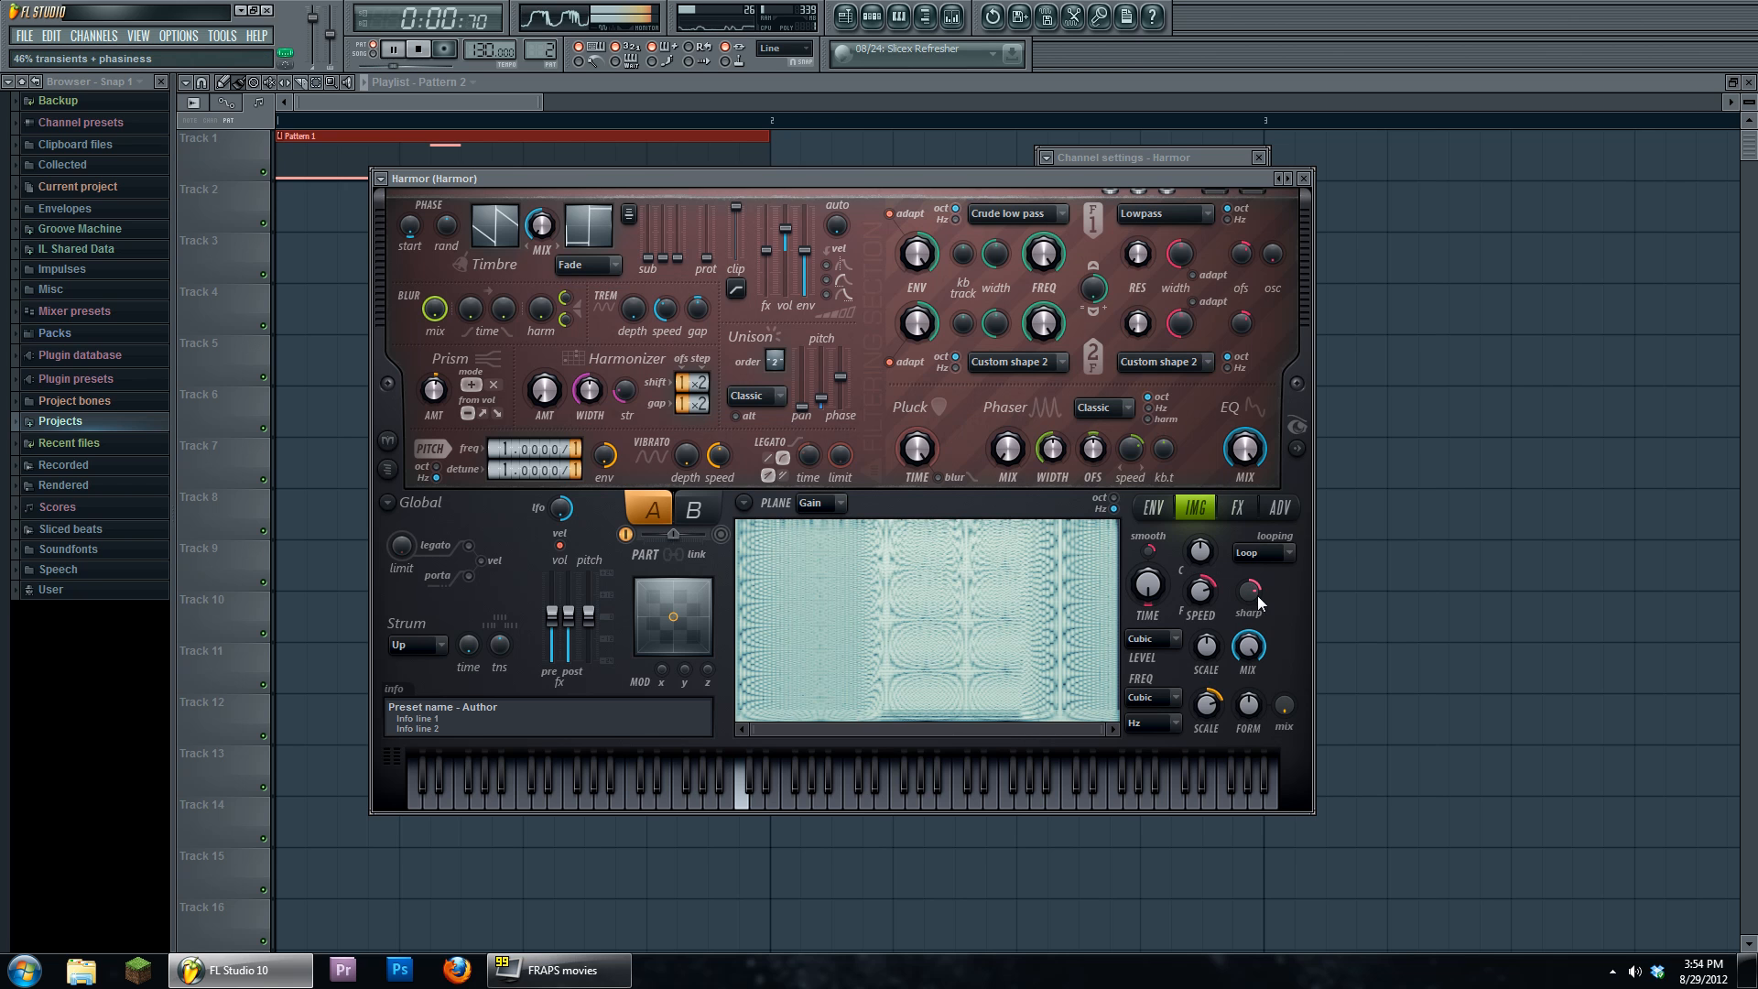
pyautogui.press('space')
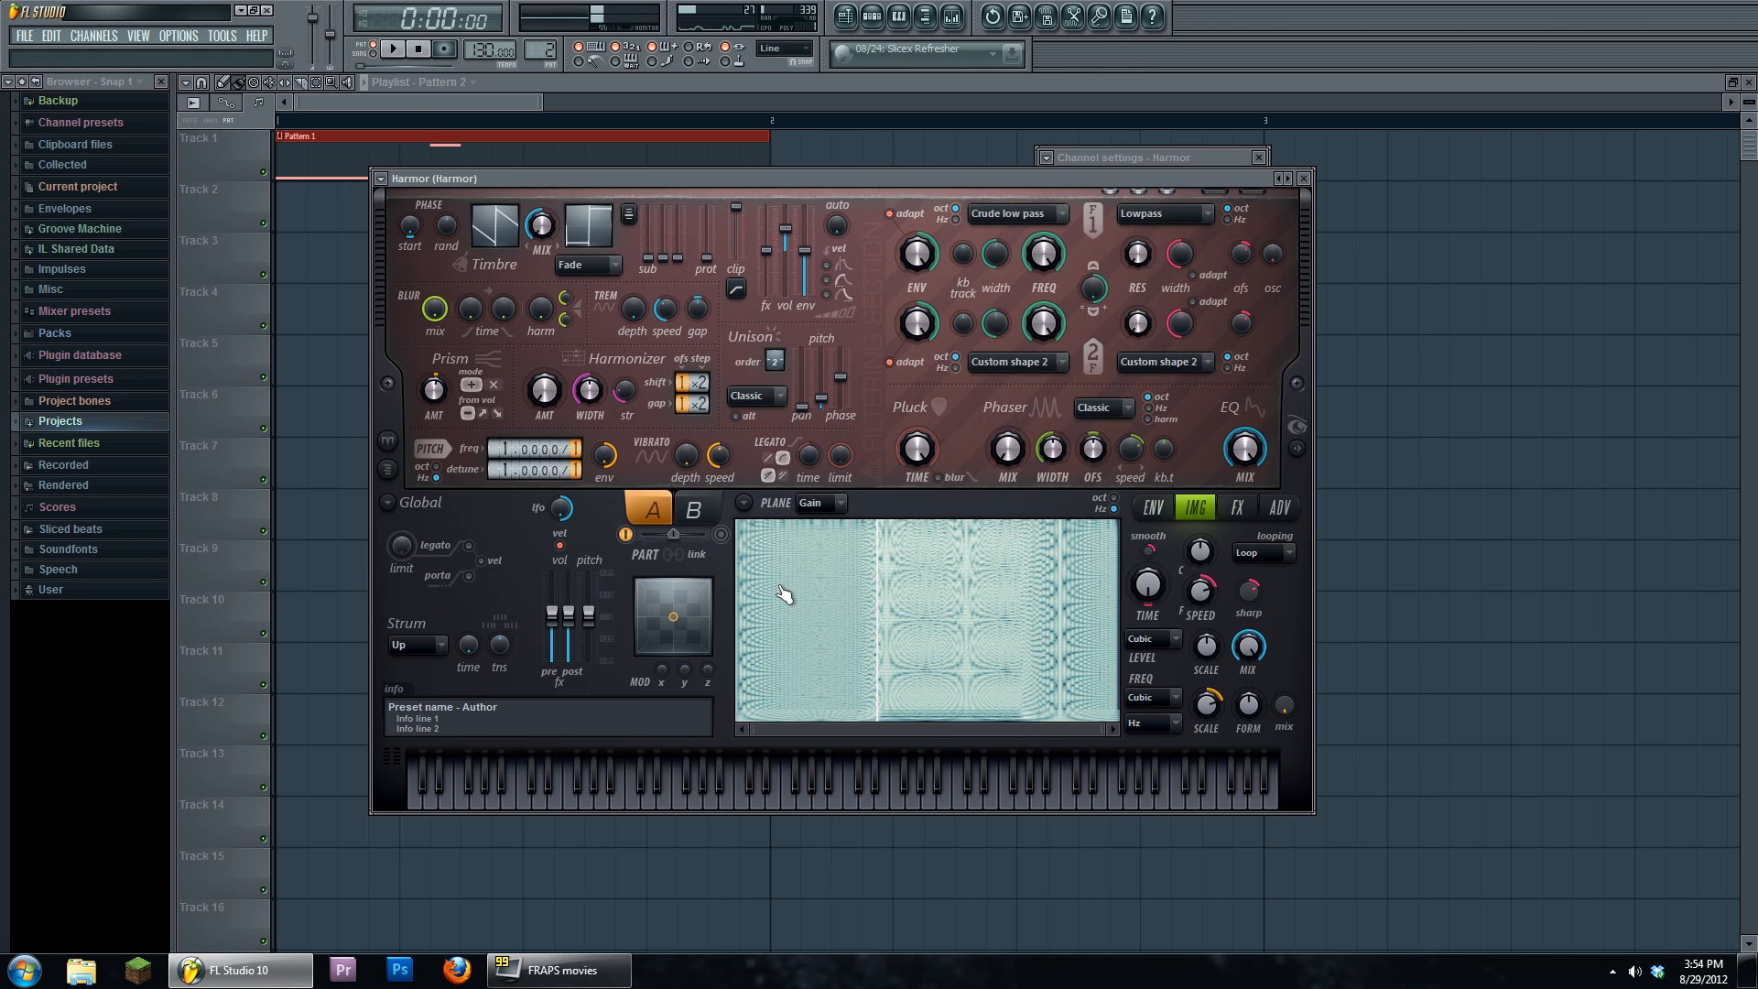
pyautogui.moveTo(1269, 600); pyautogui.dragTo(1269, 607)
# - Clone the Harmor channel and move the clone's plugin window fully into view
pyautogui.click(879, 17)
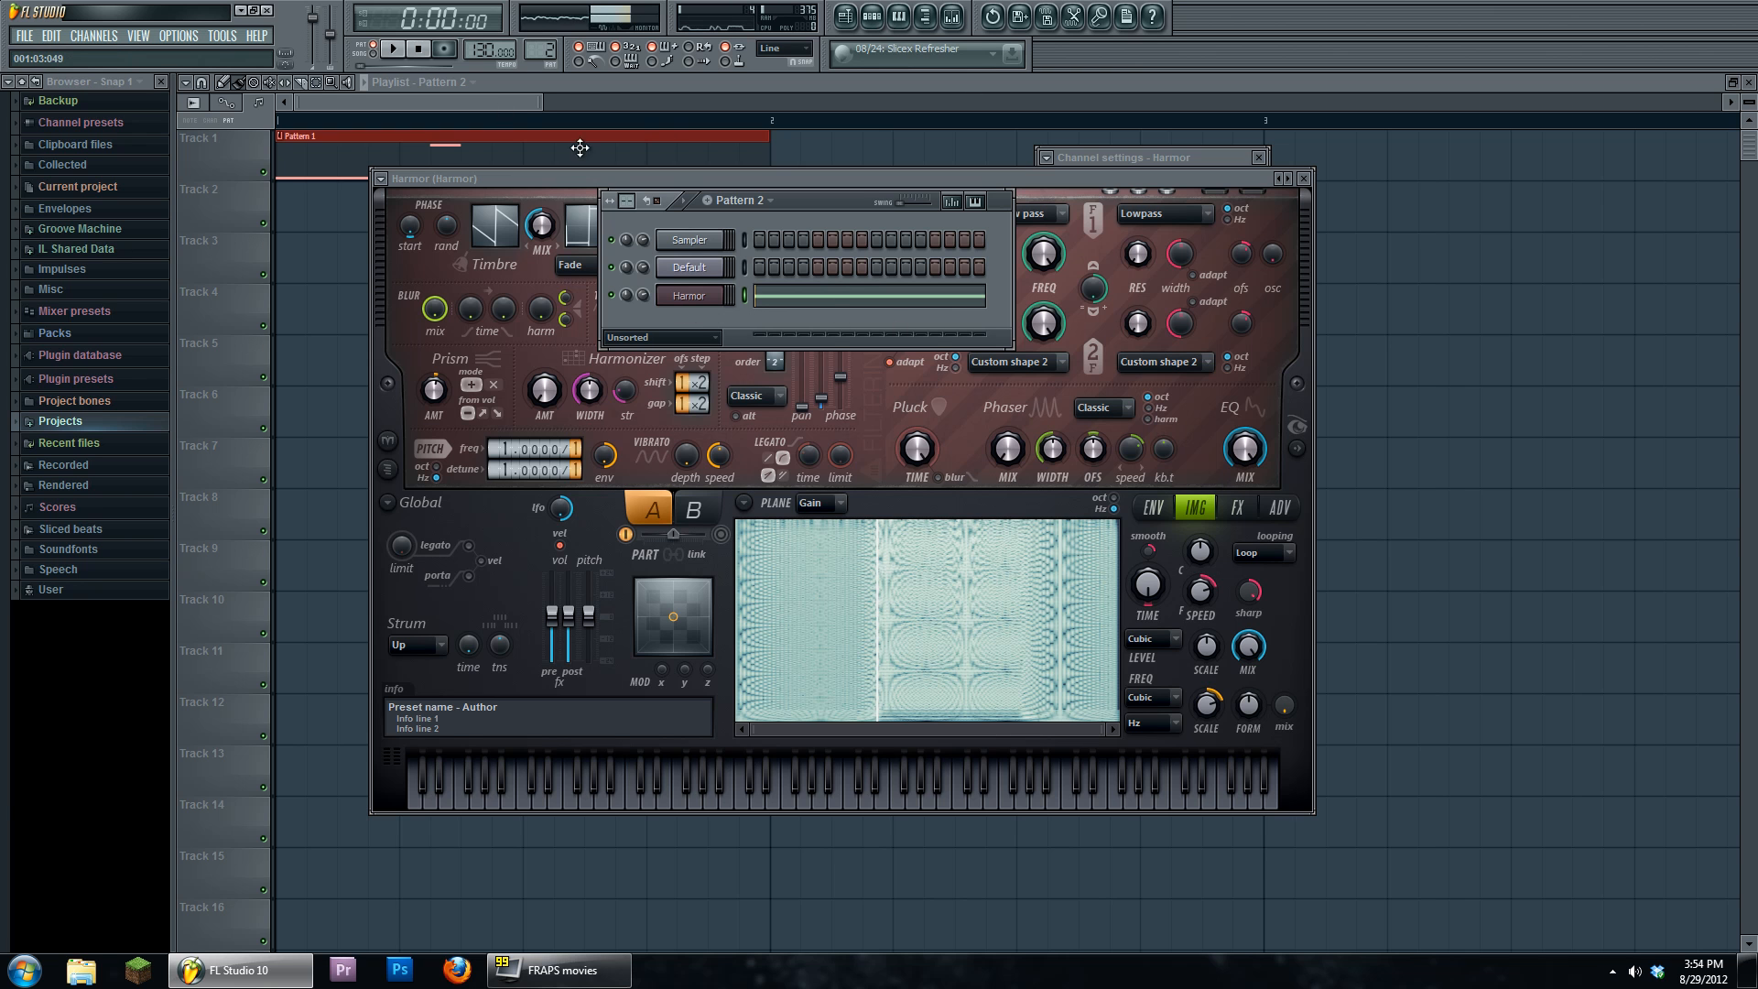
pyautogui.rightClick(707, 312)
pyautogui.click(765, 502)
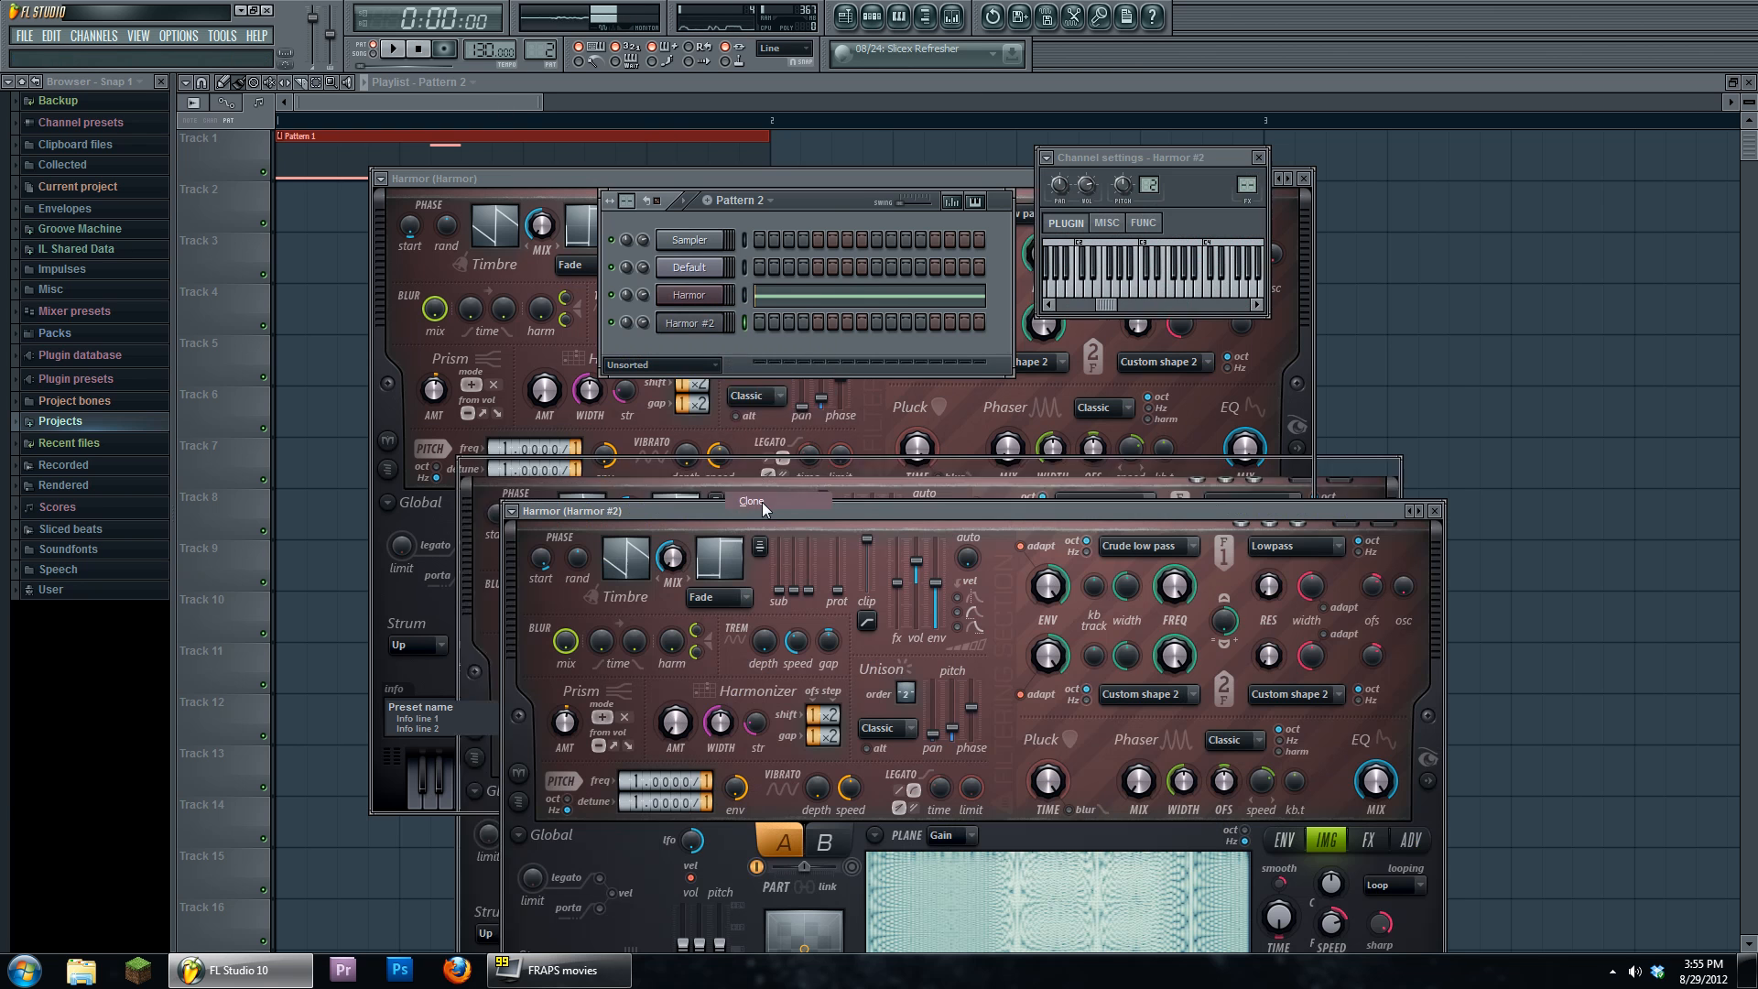
pyautogui.moveTo(769, 510); pyautogui.dragTo(662, 249)
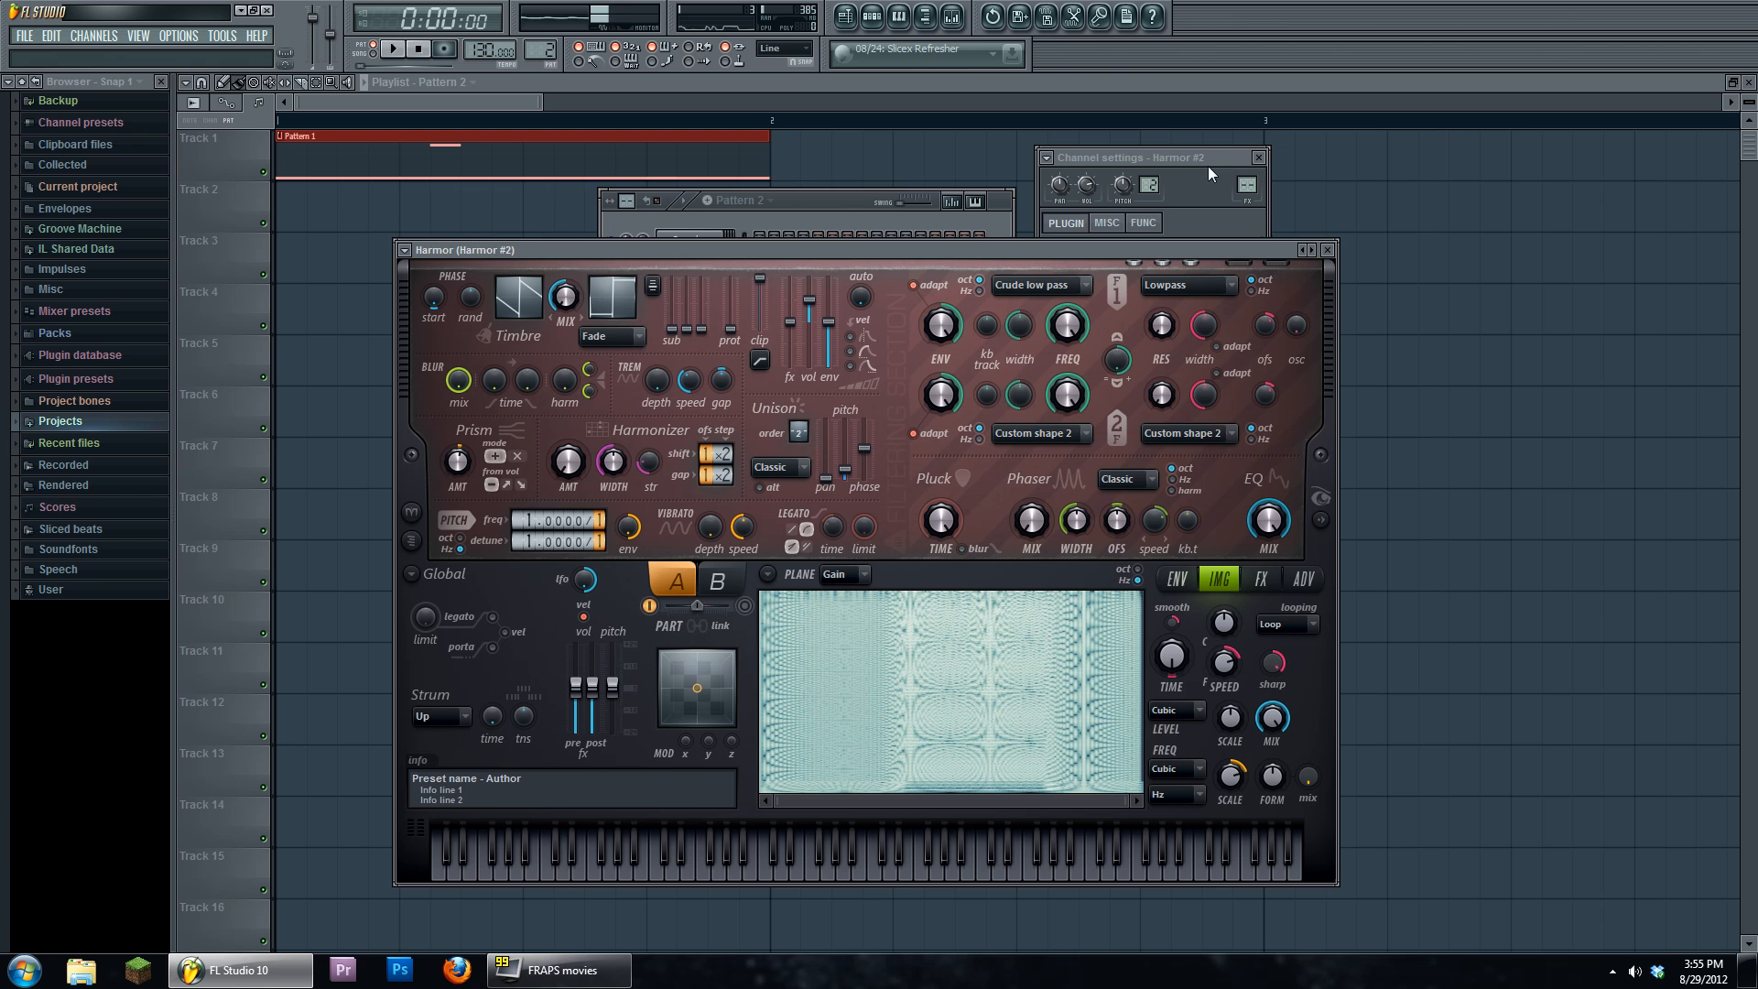
# - Open the target mixer track of the cloned channel, followed by the original Harmor channel's track, Insert 1
pyautogui.doubleClick(1247, 184)
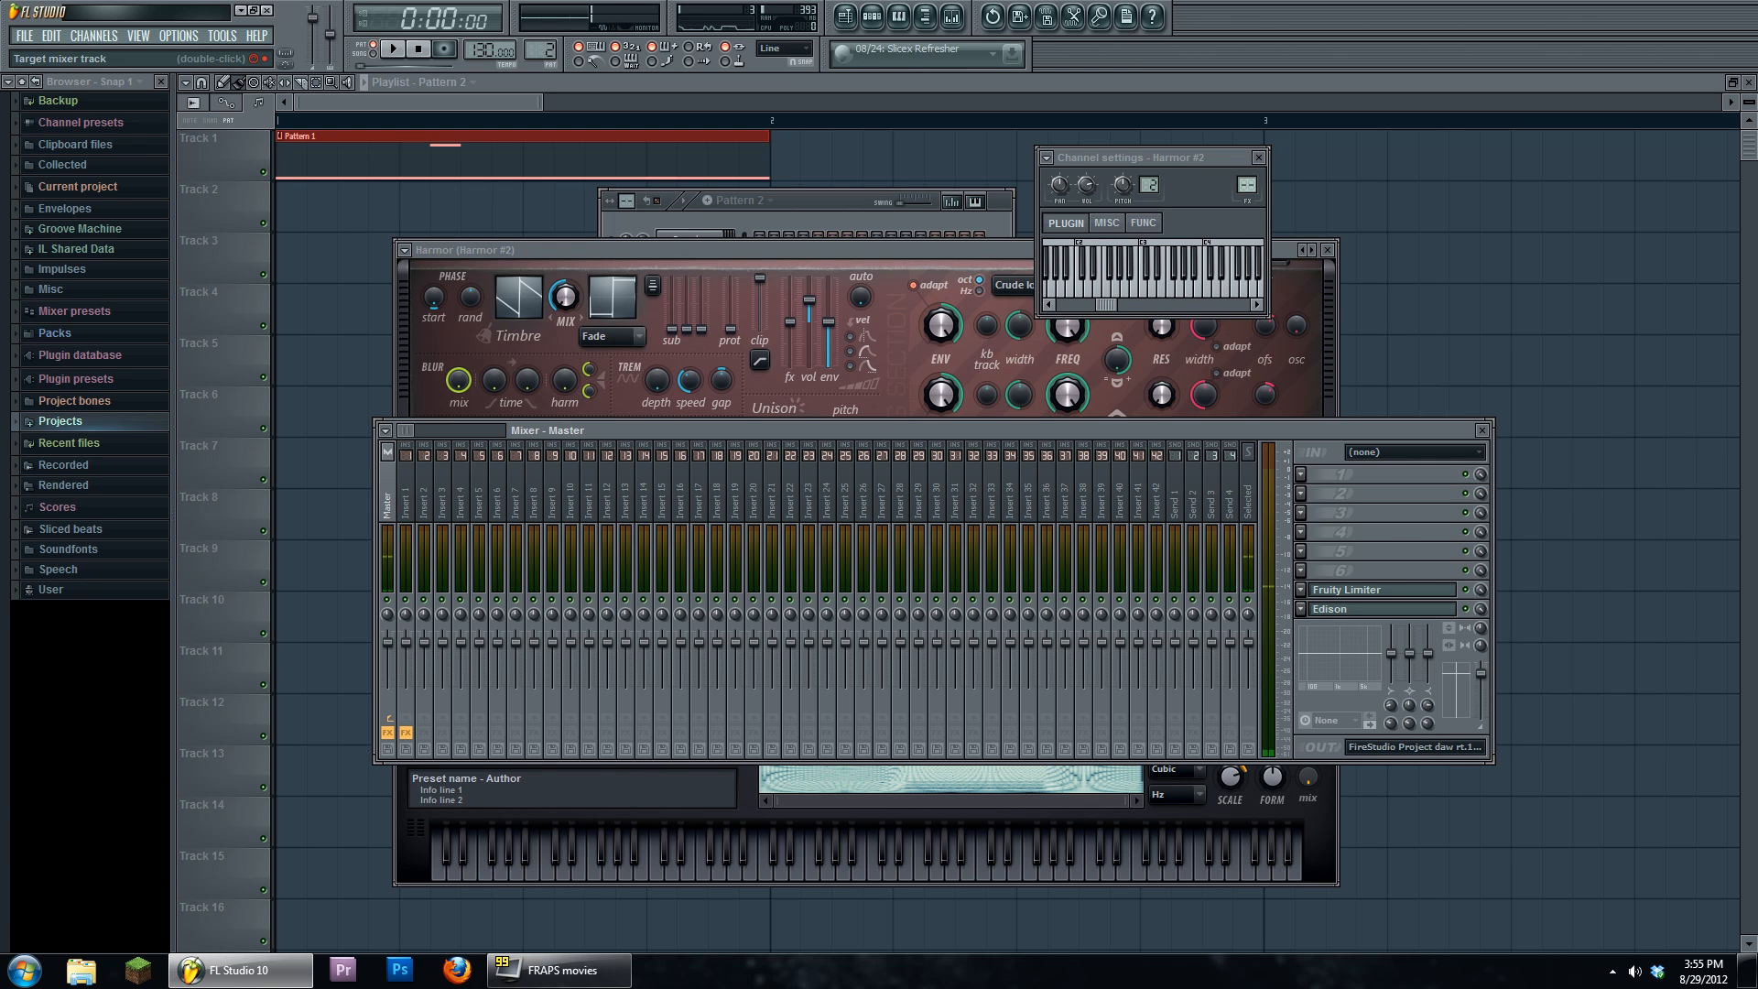
pyautogui.moveTo(1247, 184)
pyautogui.mouseDown()
pyautogui.moveTo(1221, 240)
pyautogui.moveTo(1247, 184)
pyautogui.mouseUp()
pyautogui.click(868, 209)
pyautogui.click(707, 301)
pyautogui.doubleClick(1246, 184)
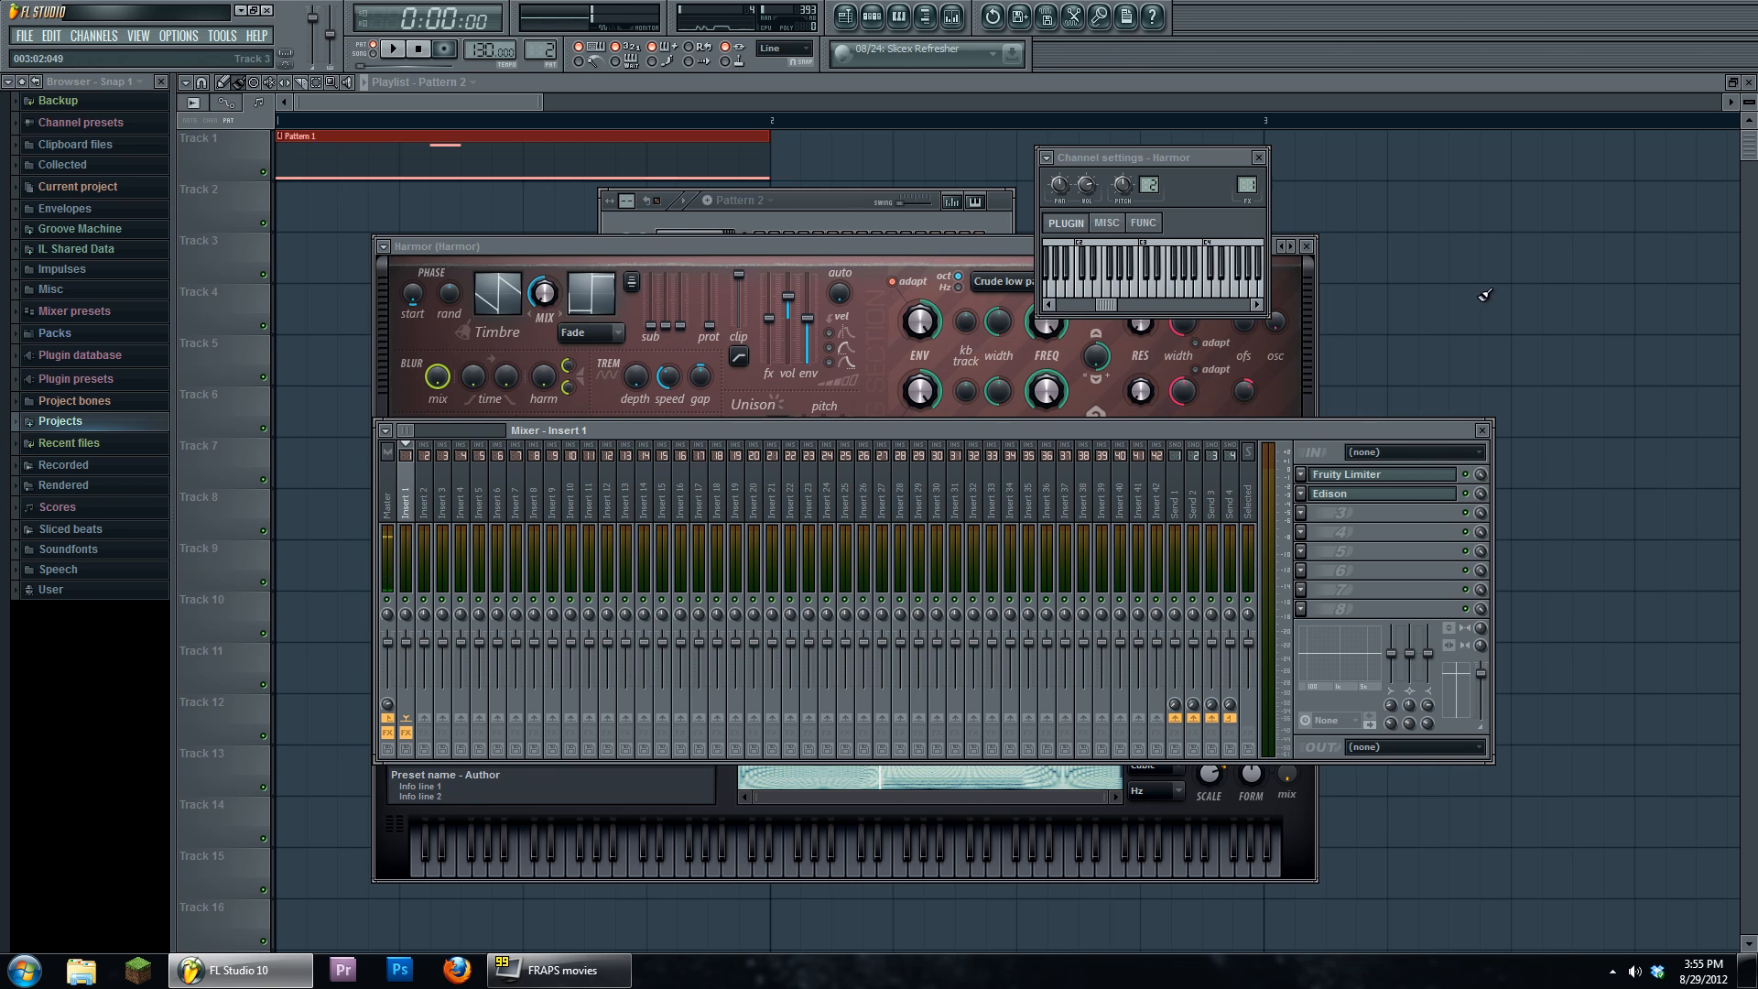
# - Record the playing Harmor pattern in the Edison on Insert 1
pyautogui.click(1378, 493)
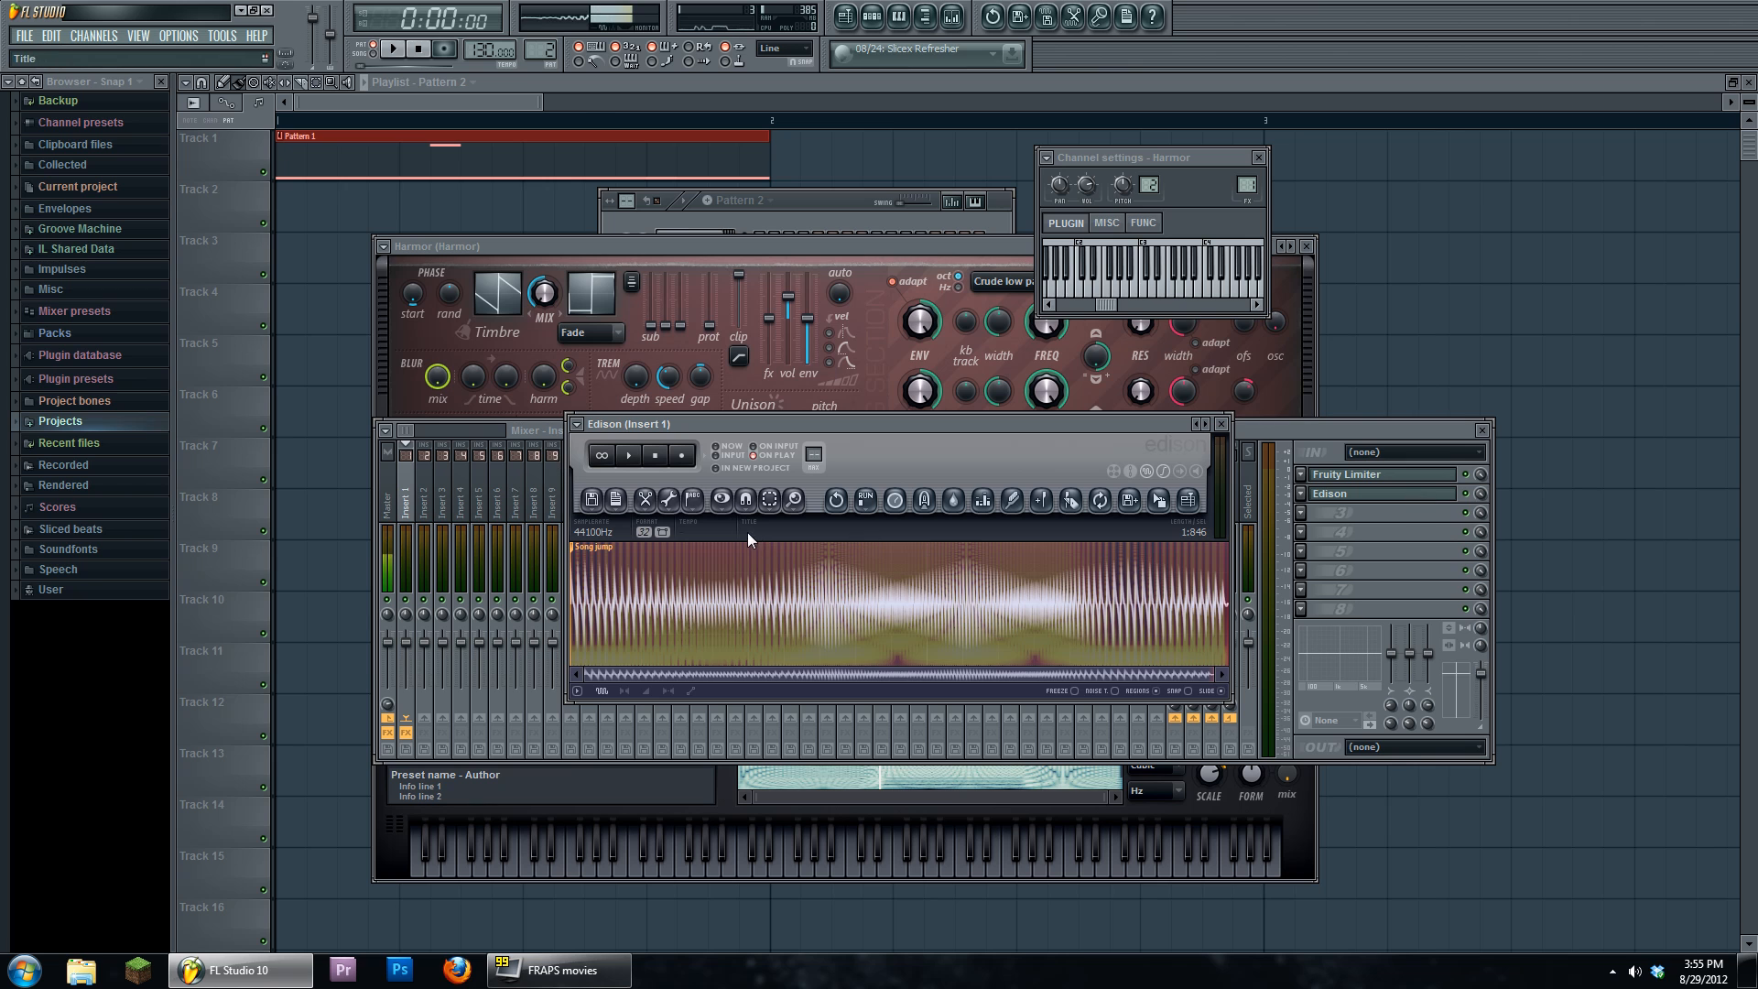
pyautogui.click(682, 455)
pyautogui.click(877, 13)
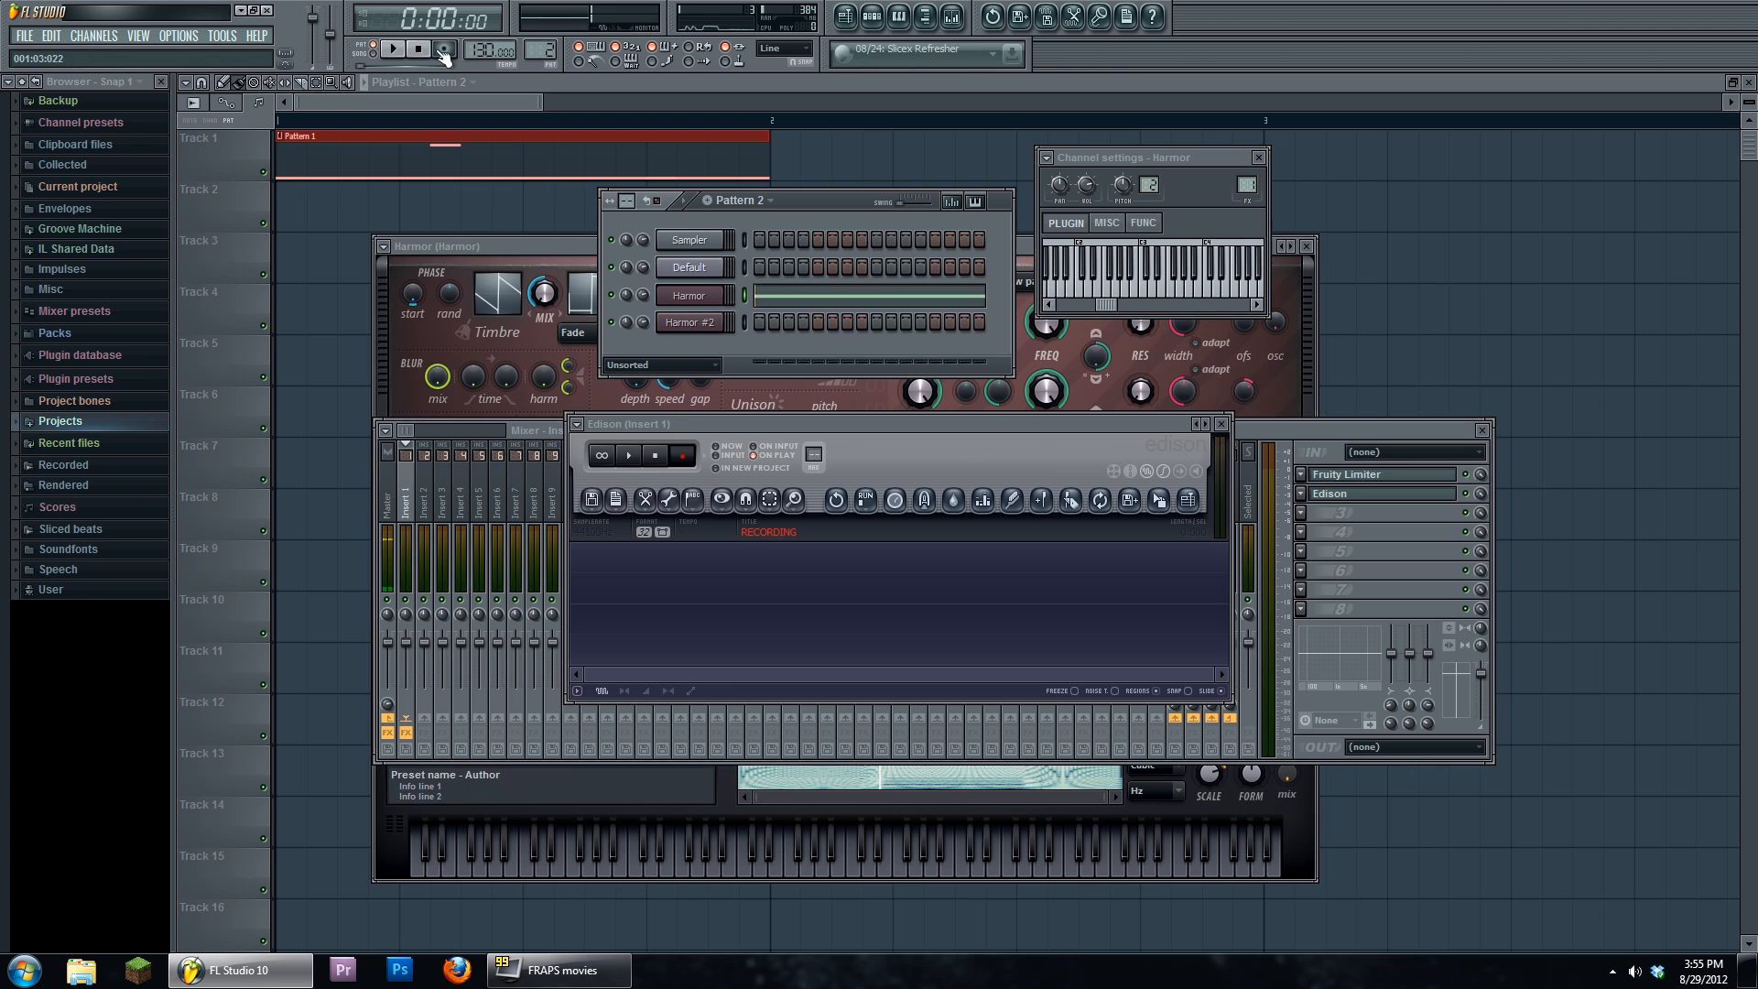
pyautogui.click(393, 49)
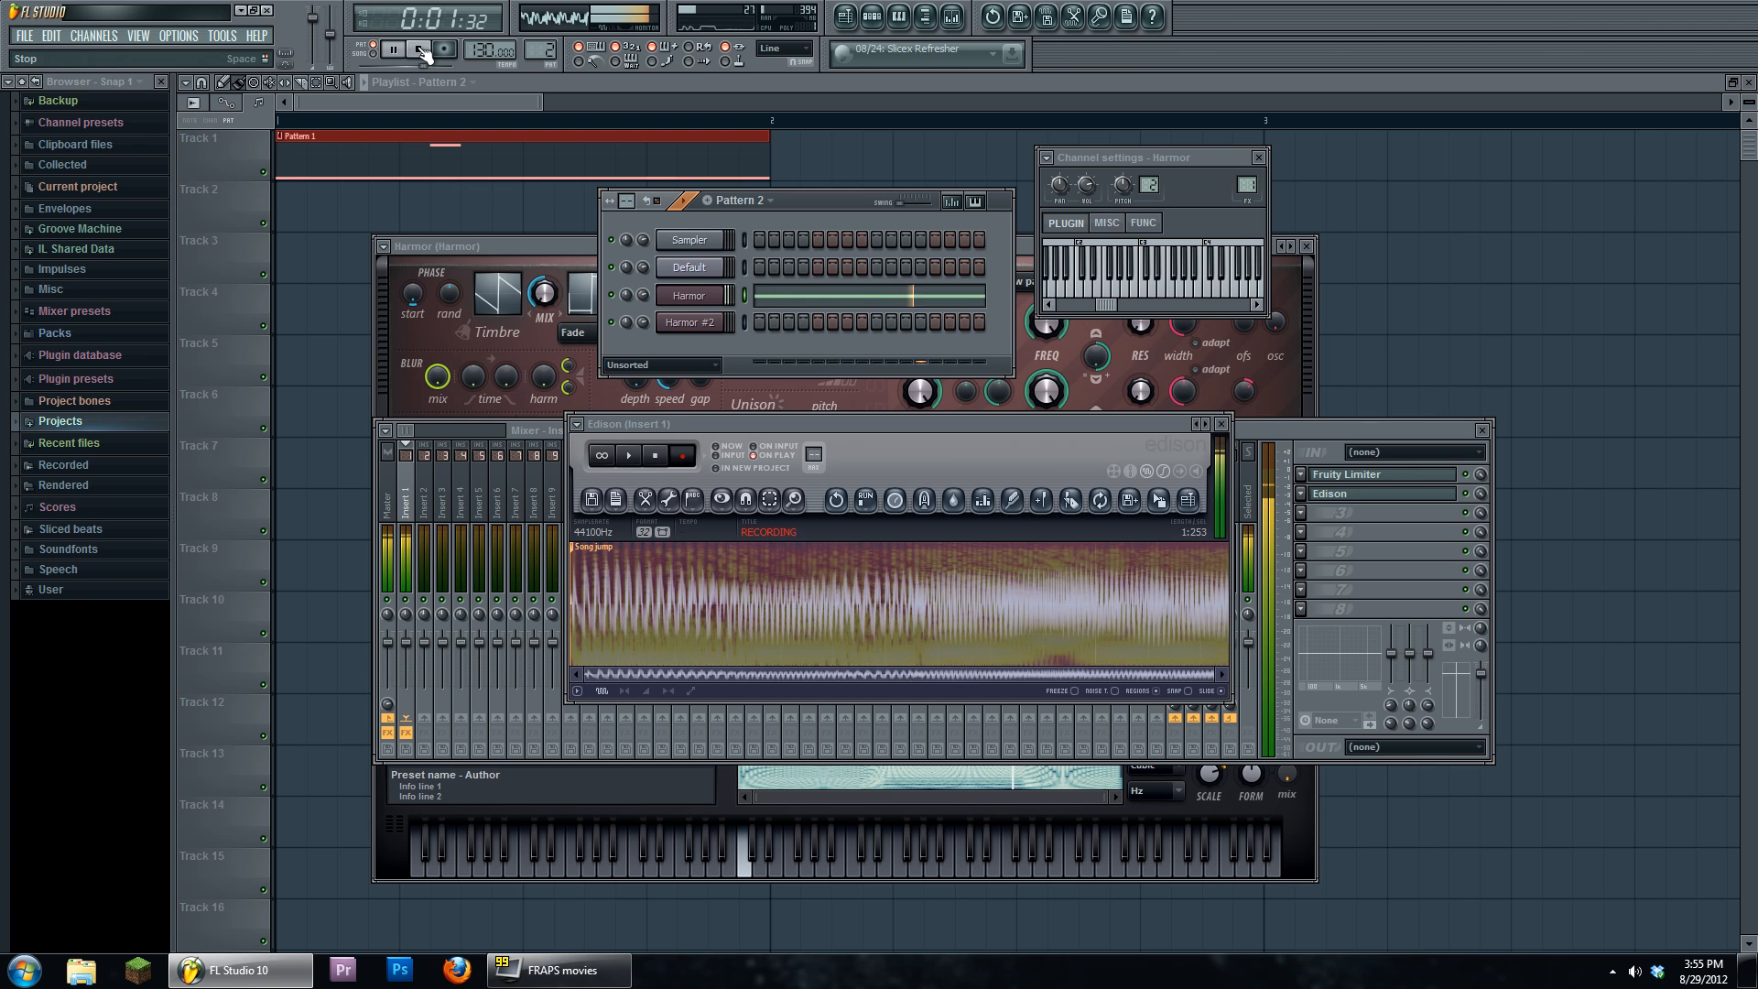
pyautogui.click(419, 48)
pyautogui.click(686, 458)
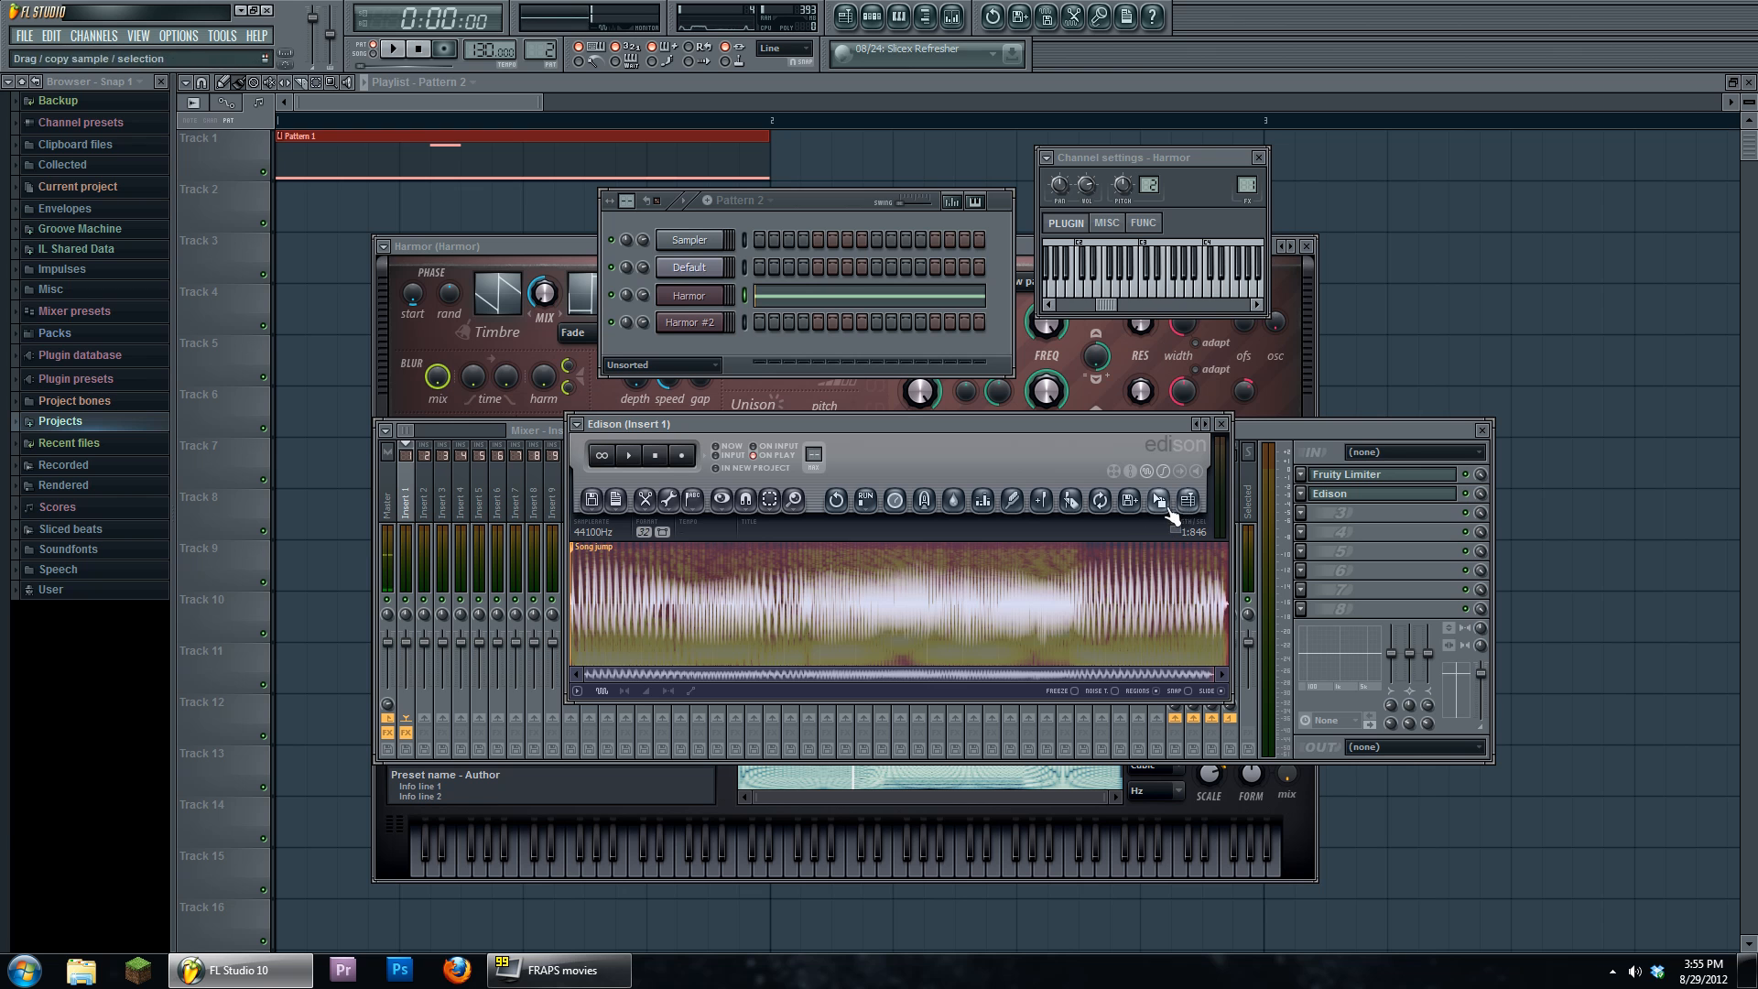
# - Load the new Edison recording into Harmor #2 for resynthesis and paste the one-bar note into its channel
pyautogui.moveTo(1162, 502); pyautogui.dragTo(684, 325)
pyautogui.click(872, 16)
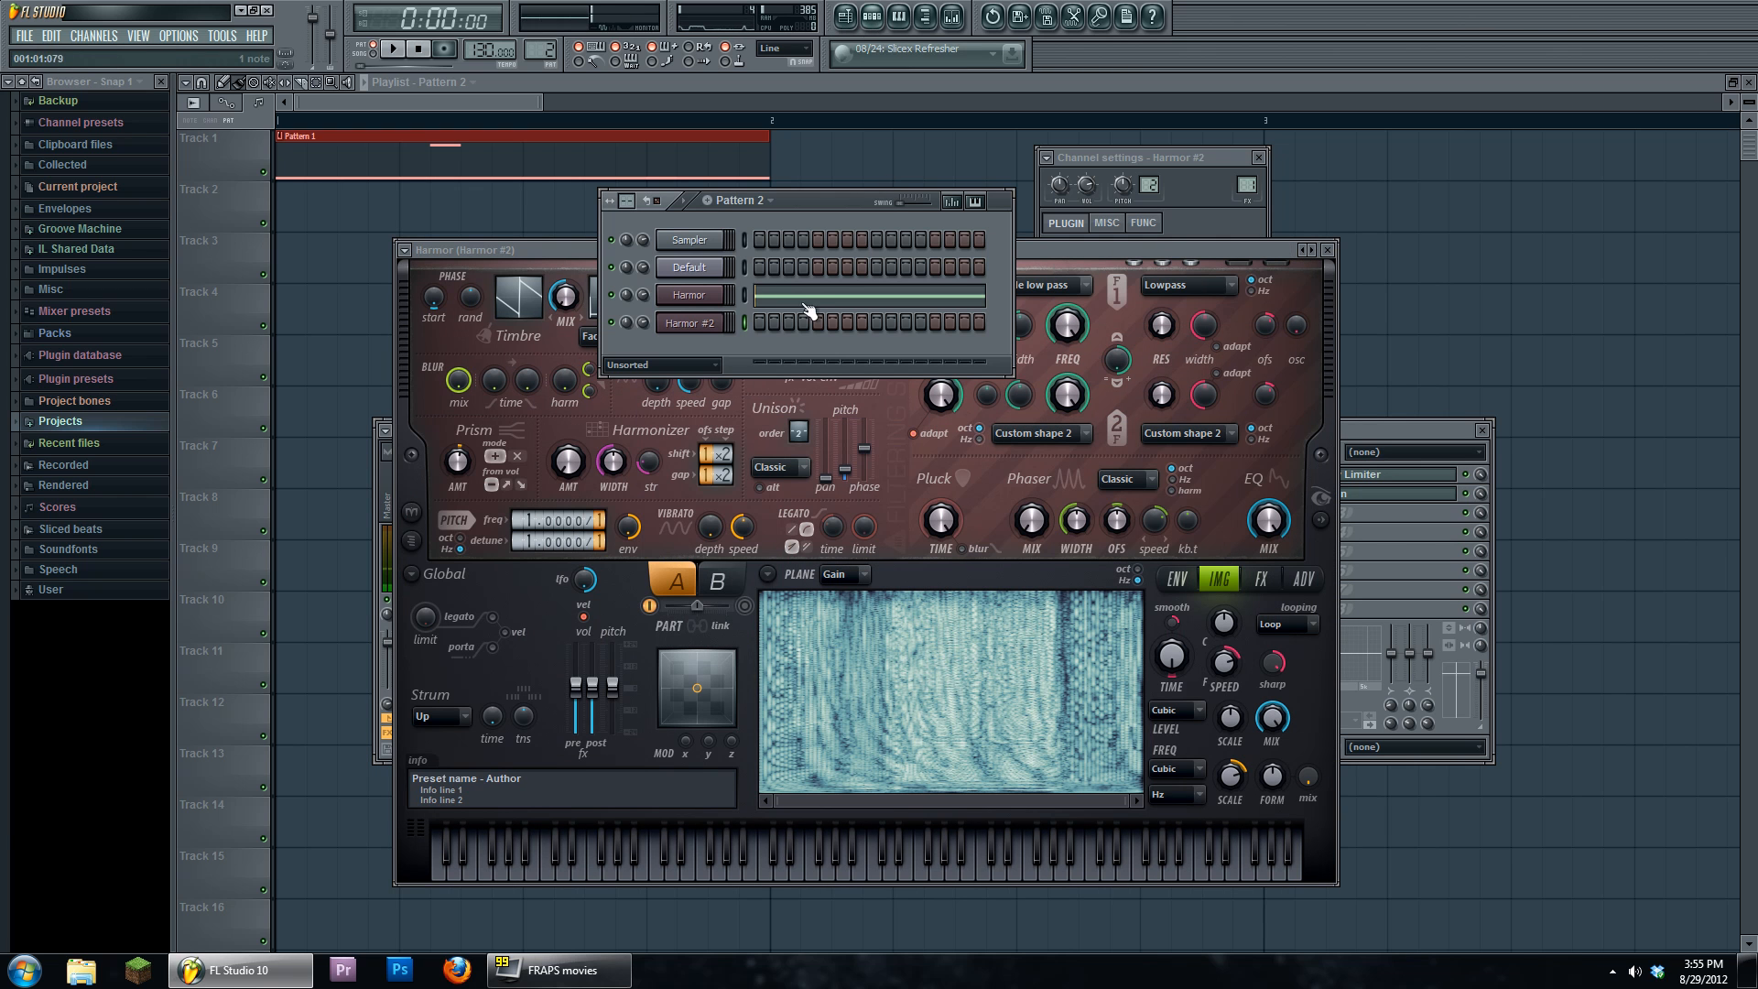
pyautogui.click(746, 322)
pyautogui.hotkey('ctrl', 'v')
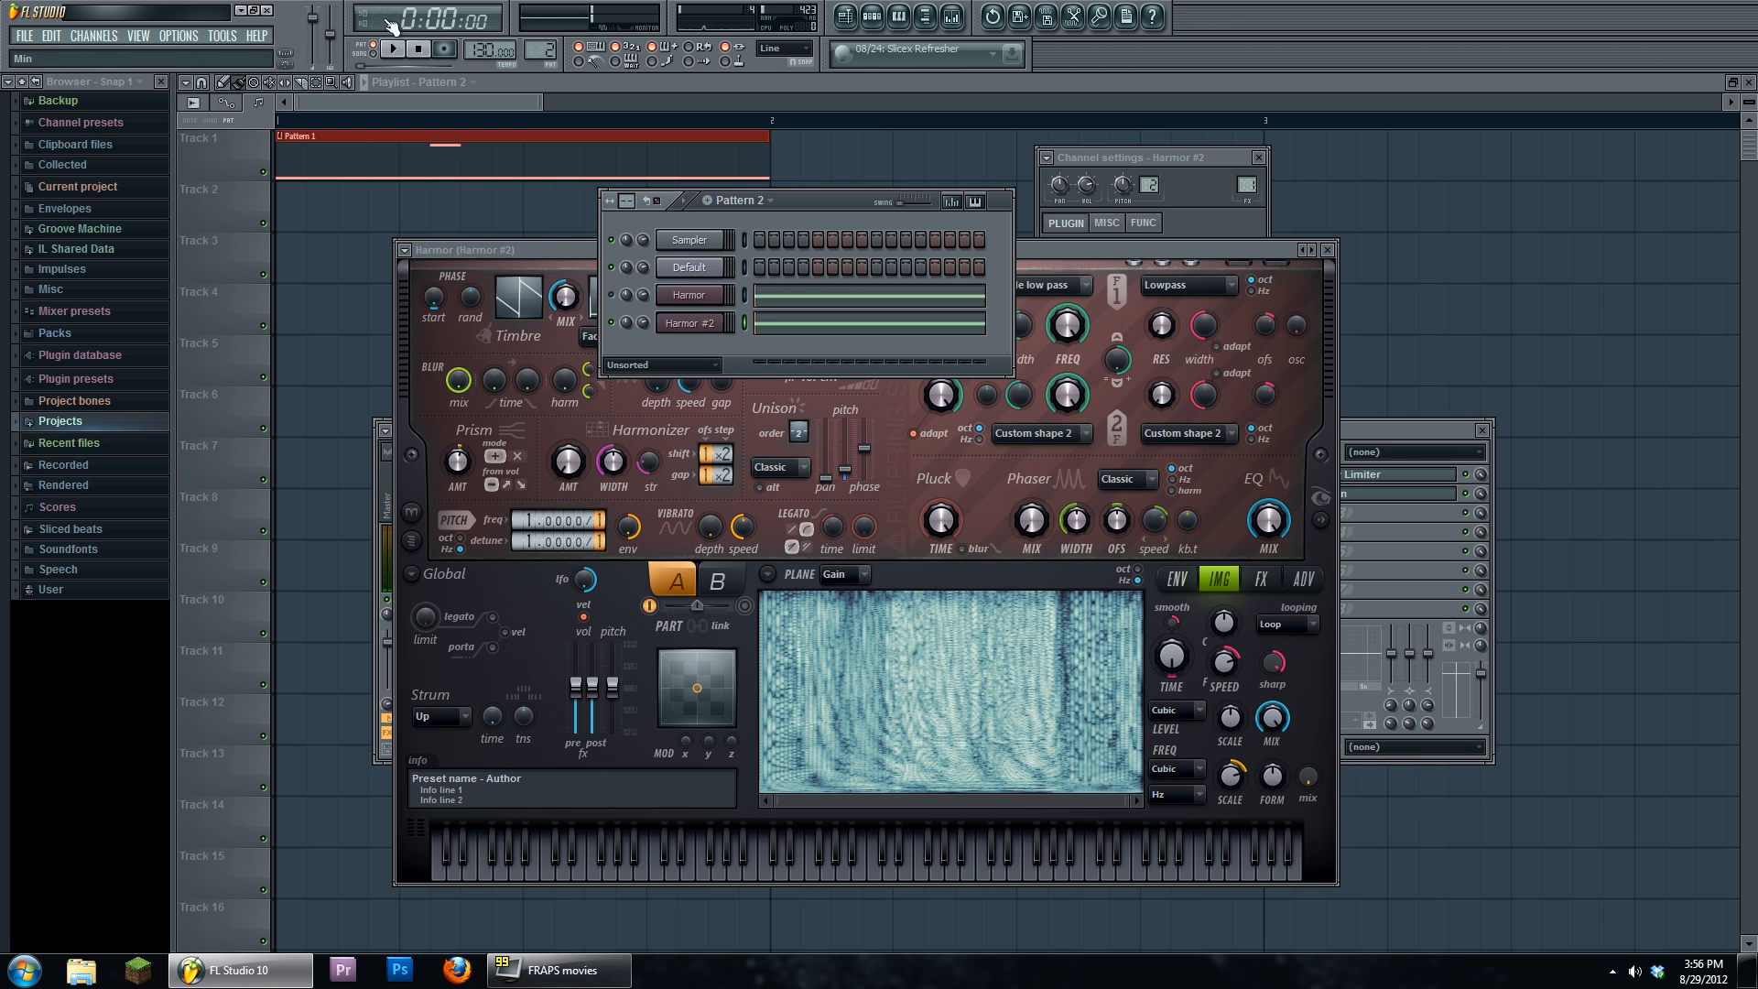
# - Audition the pattern and move the Harmor #2 window higher on the screen
pyautogui.press('space')
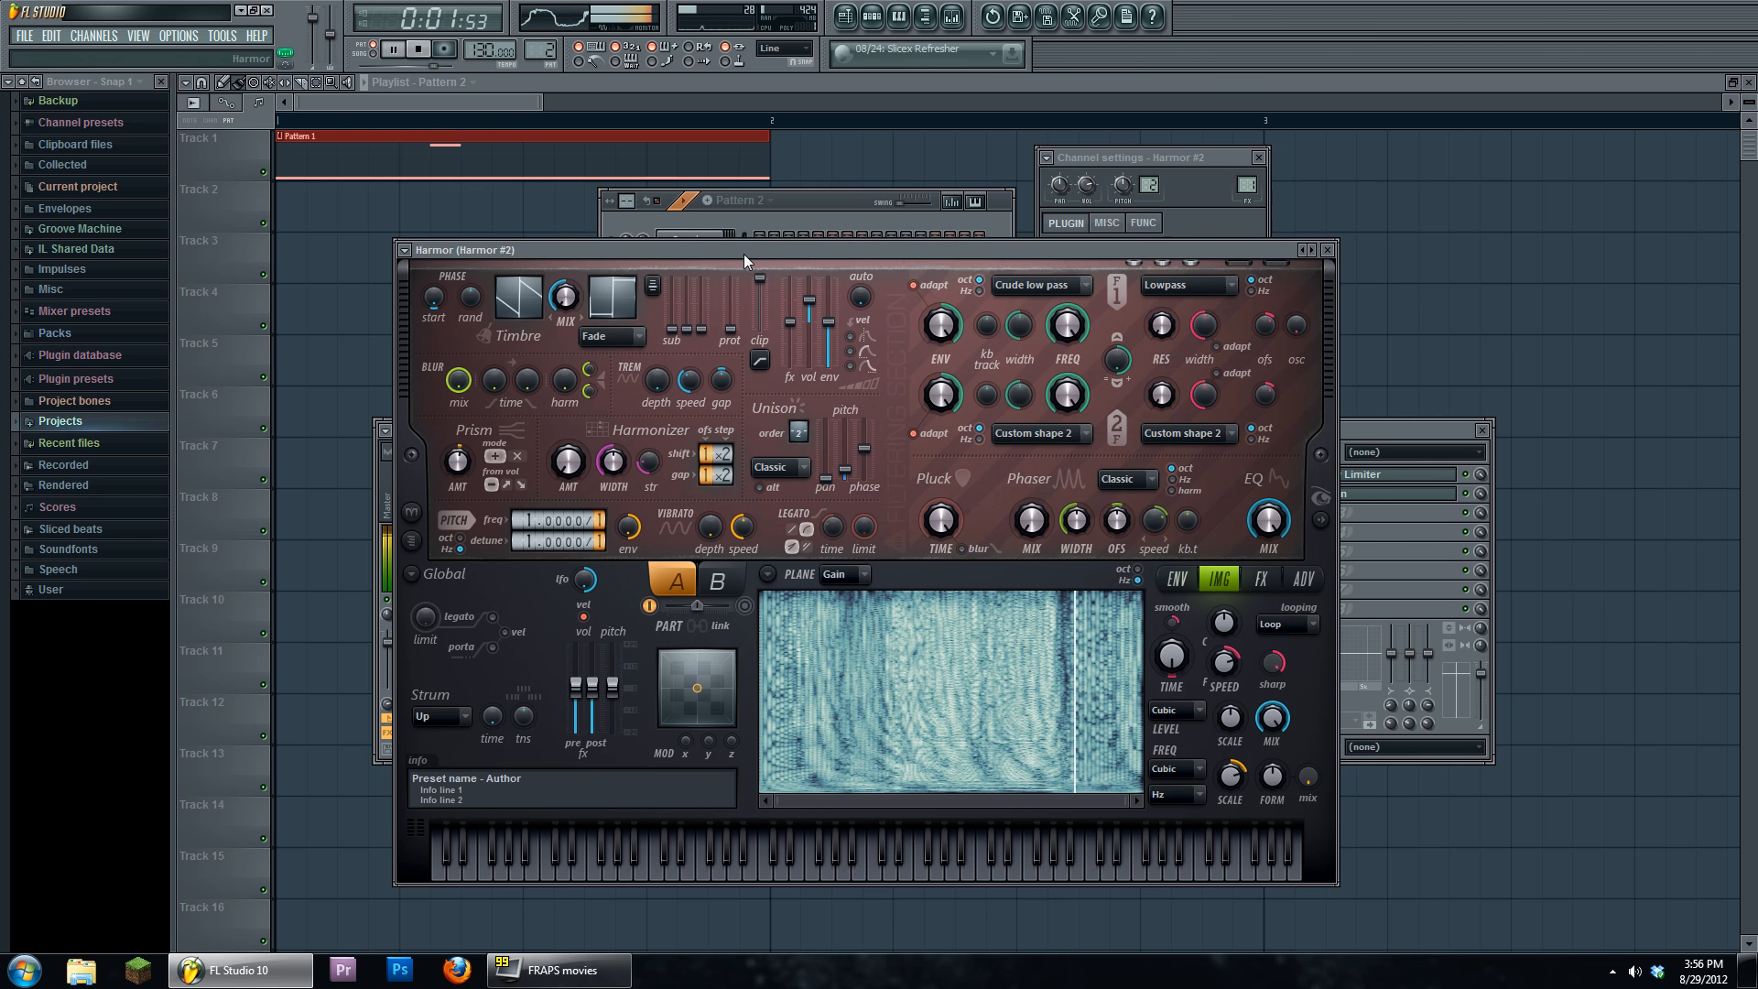
pyautogui.moveTo(744, 253); pyautogui.dragTo(706, 192)
pyautogui.press('space')
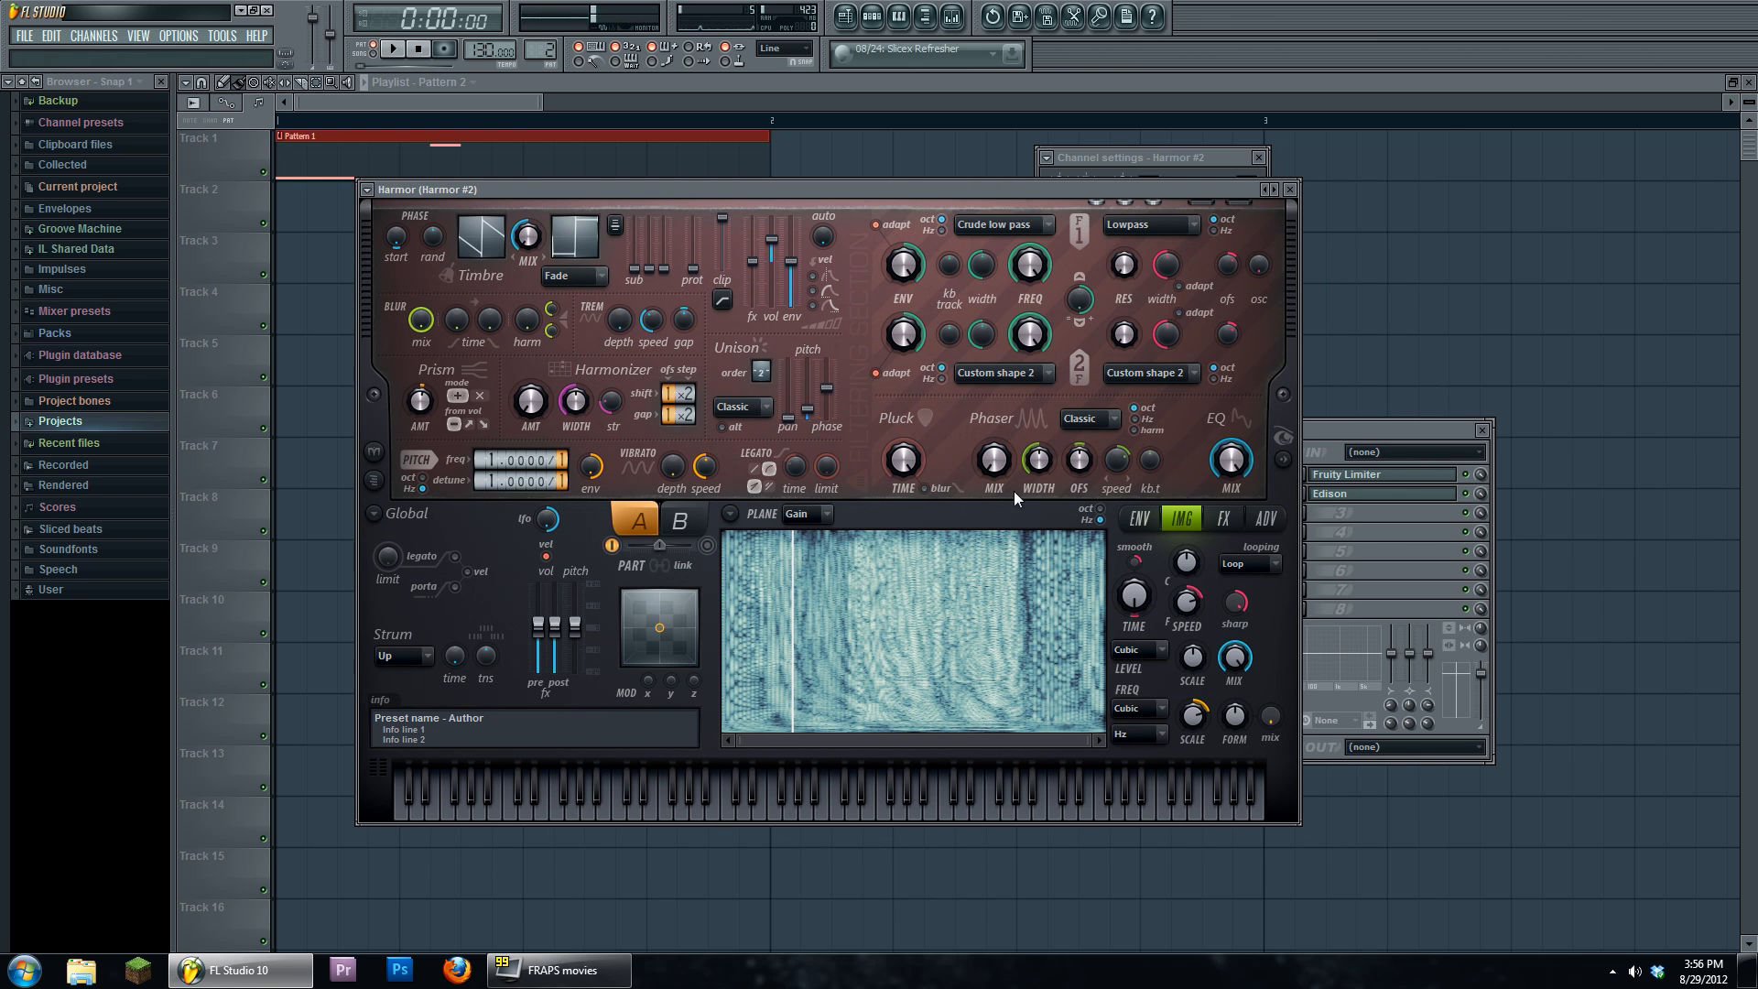
# - Set Harmor #2's distortion type to Off on the effects page and return to the image page
pyautogui.click(1214, 520)
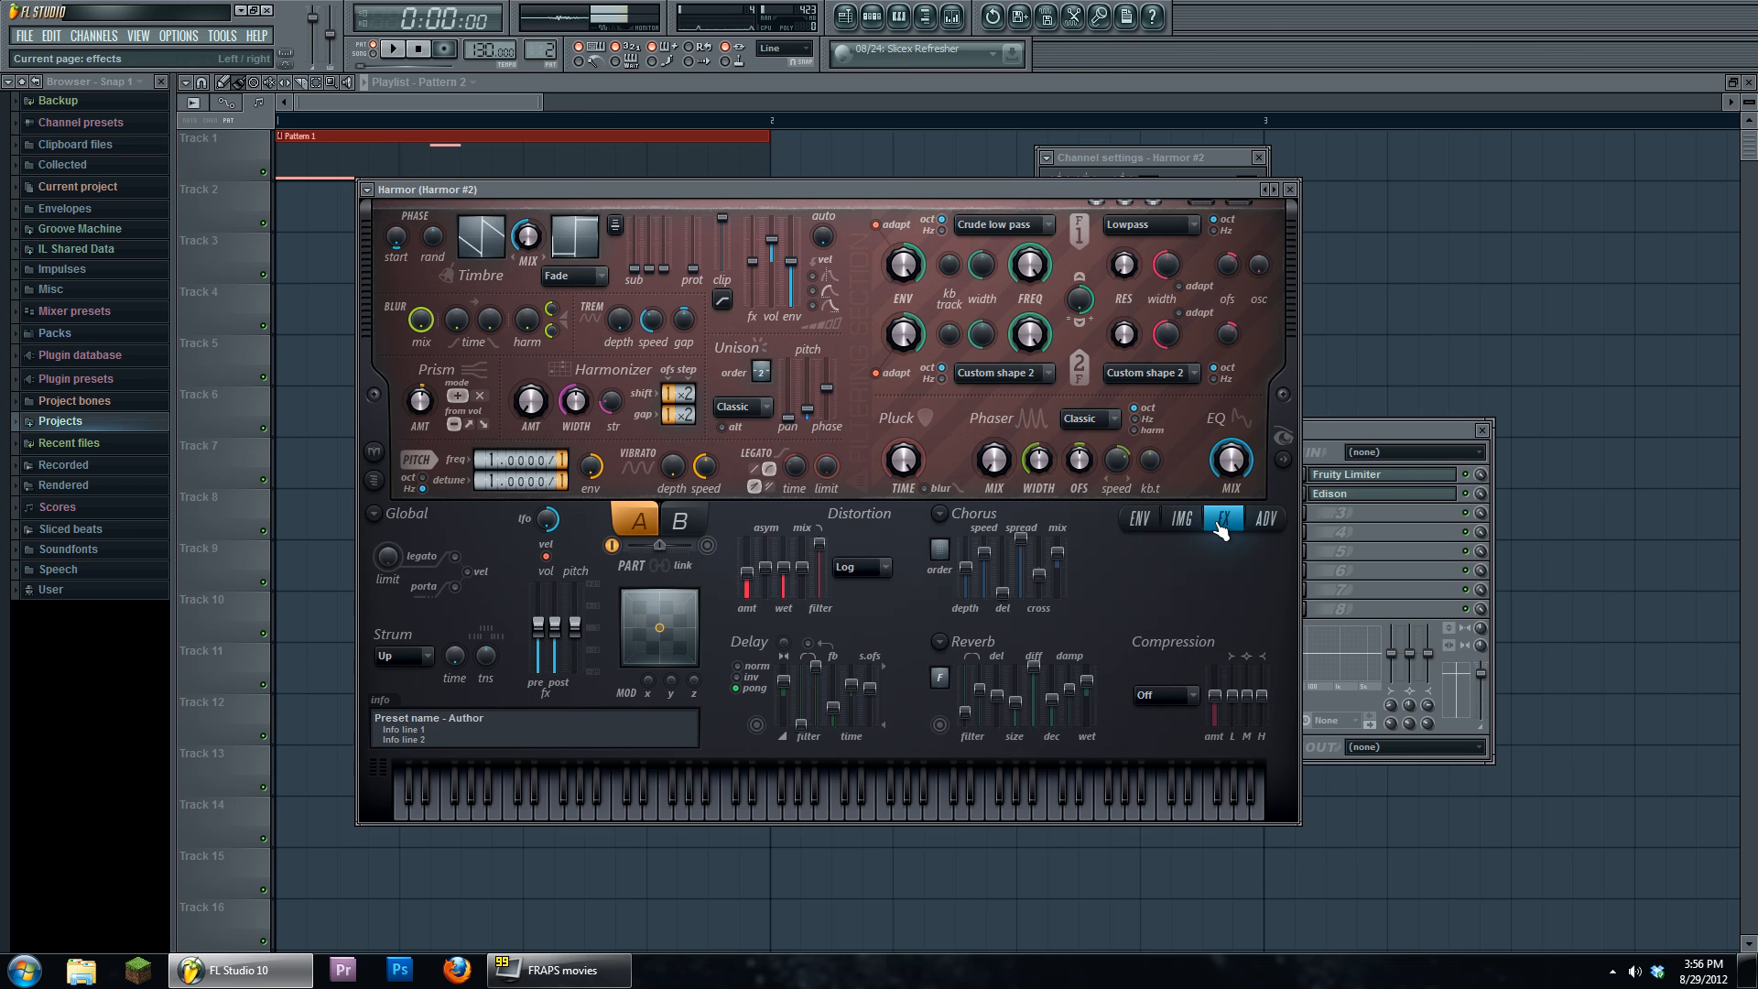
pyautogui.click(859, 567)
pyautogui.click(859, 589)
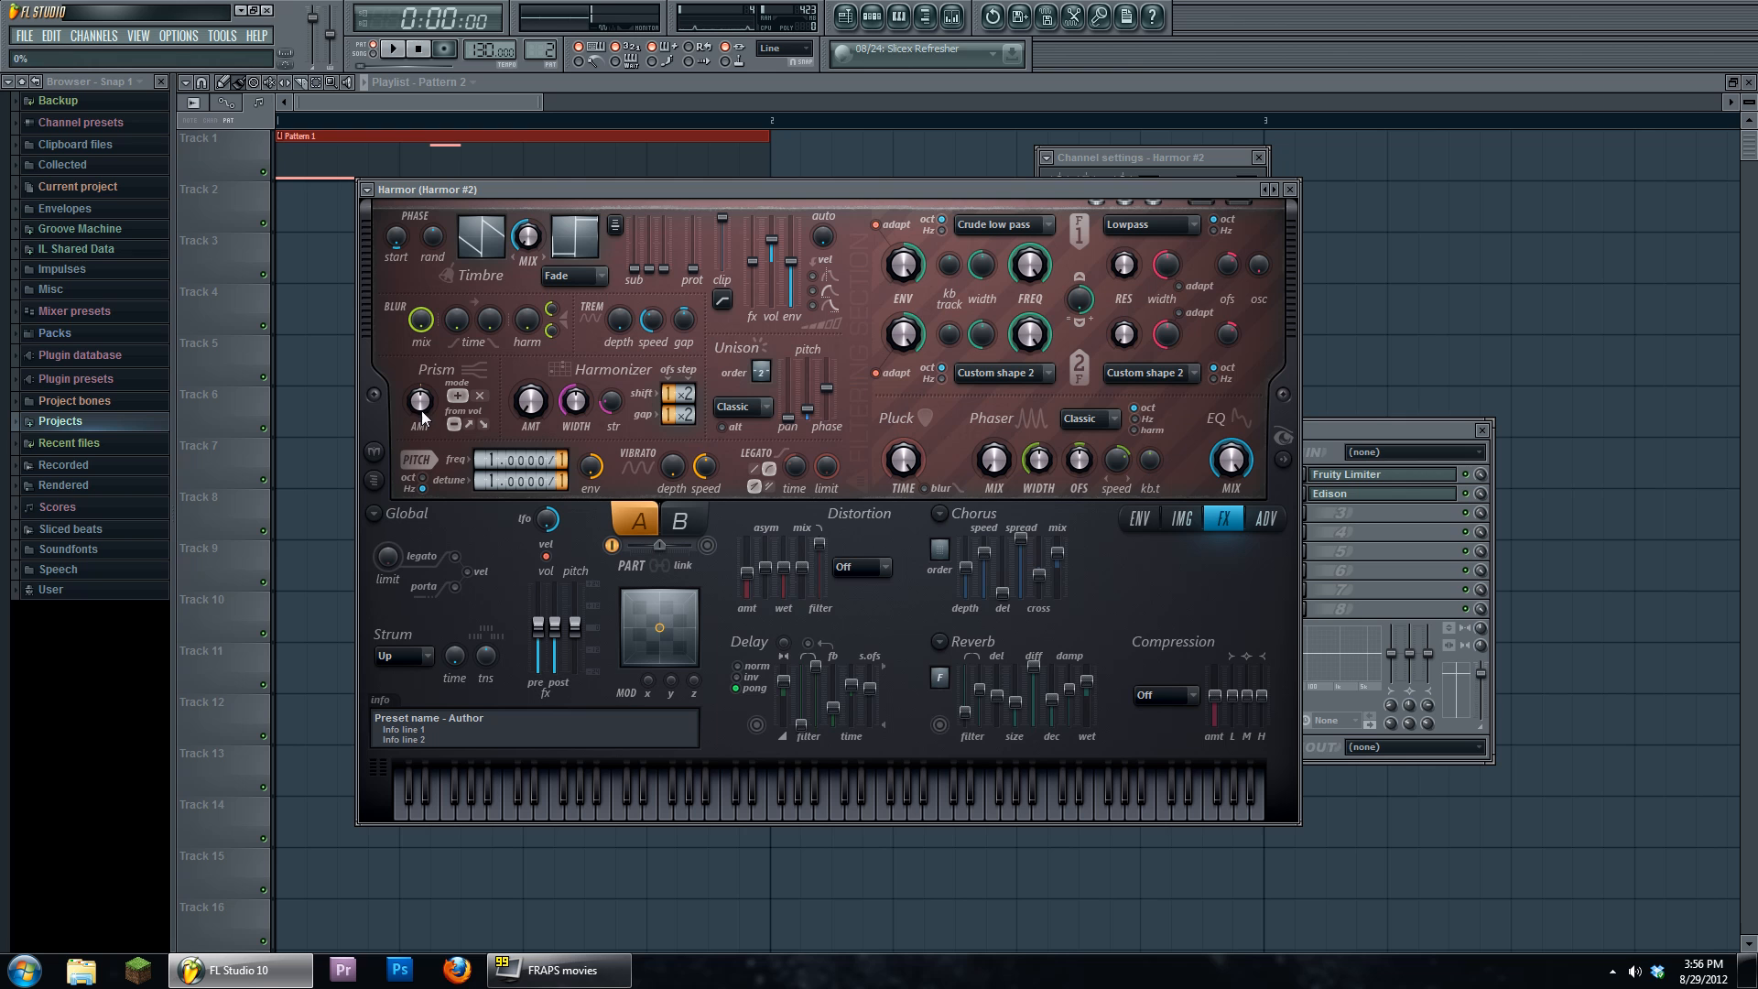
pyautogui.click(1180, 519)
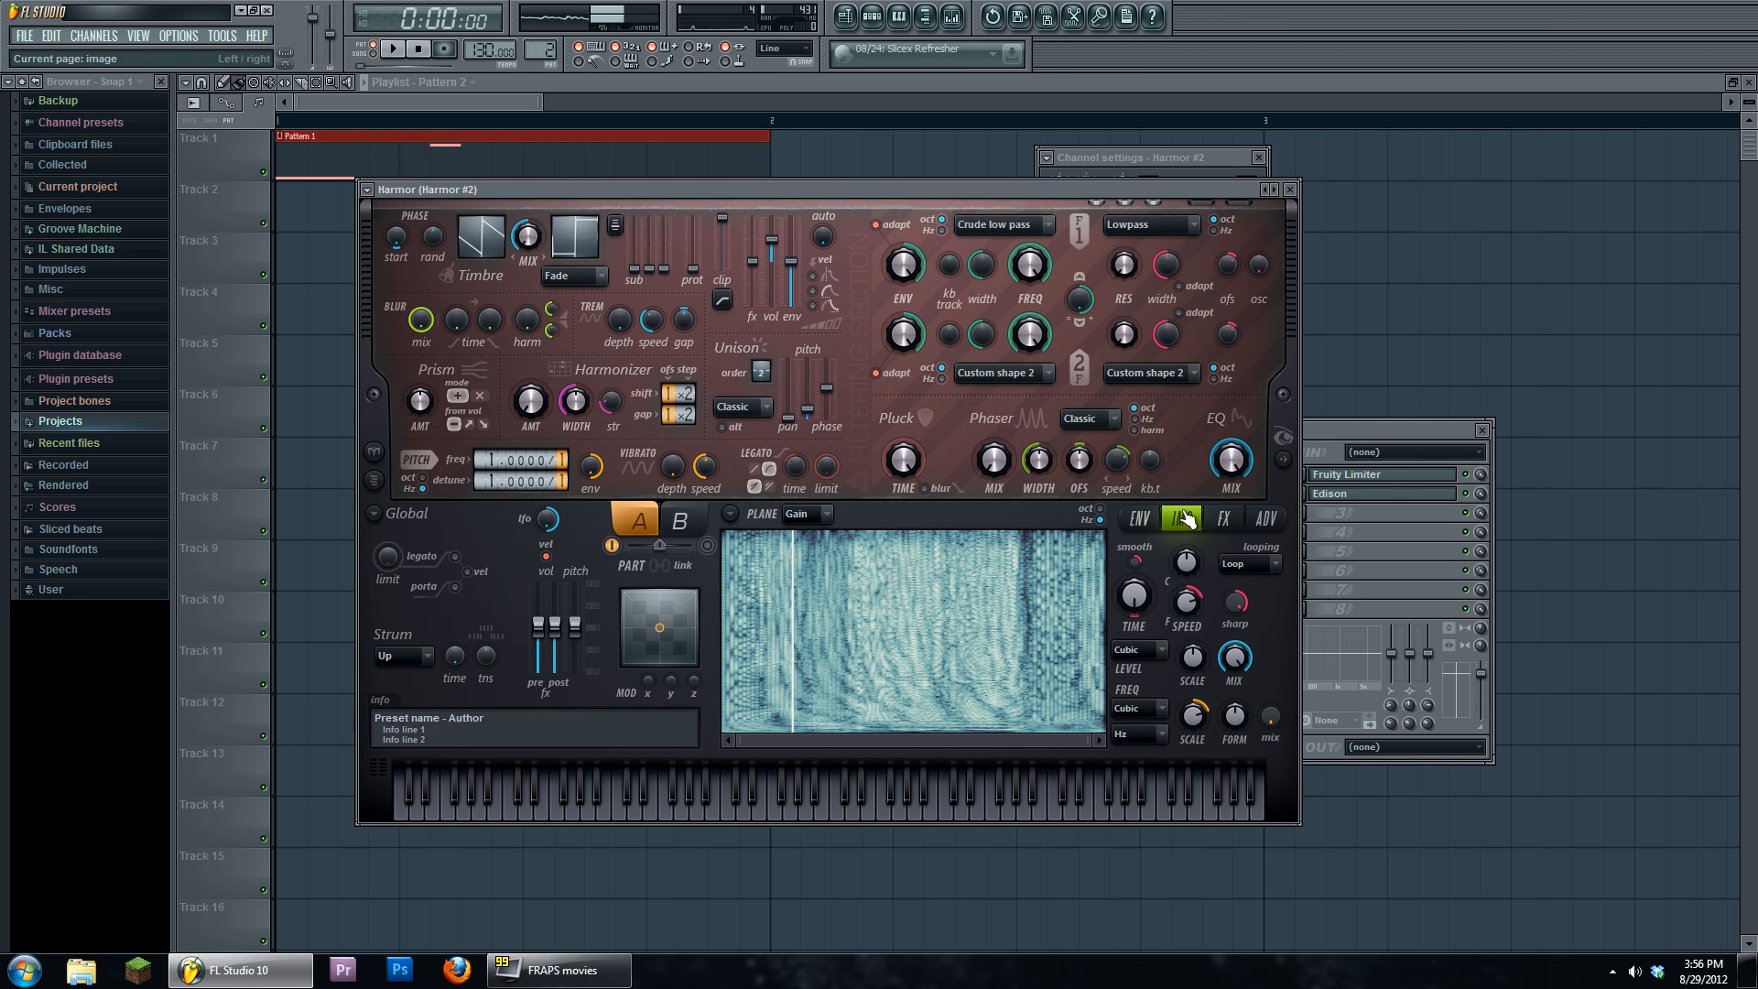
# - Audition the pattern repeatedly and reduce Harmor #2's image sharpening to 37%
pyautogui.click(399, 48)
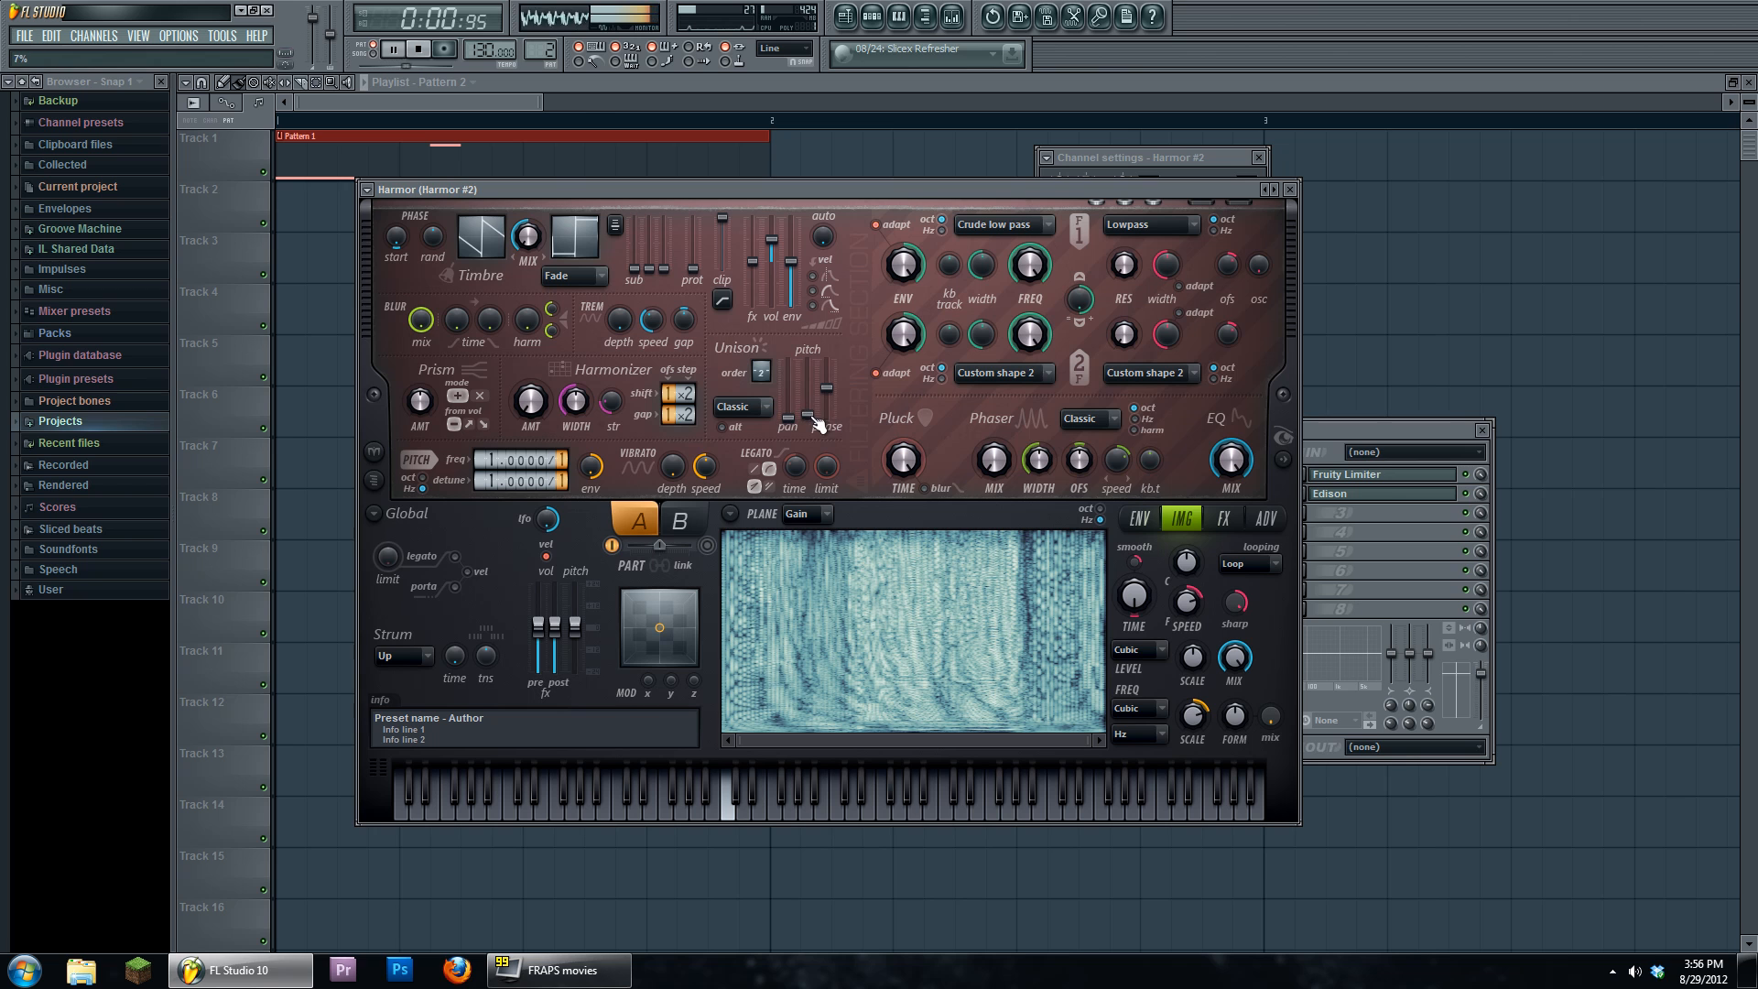
pyautogui.click(392, 48)
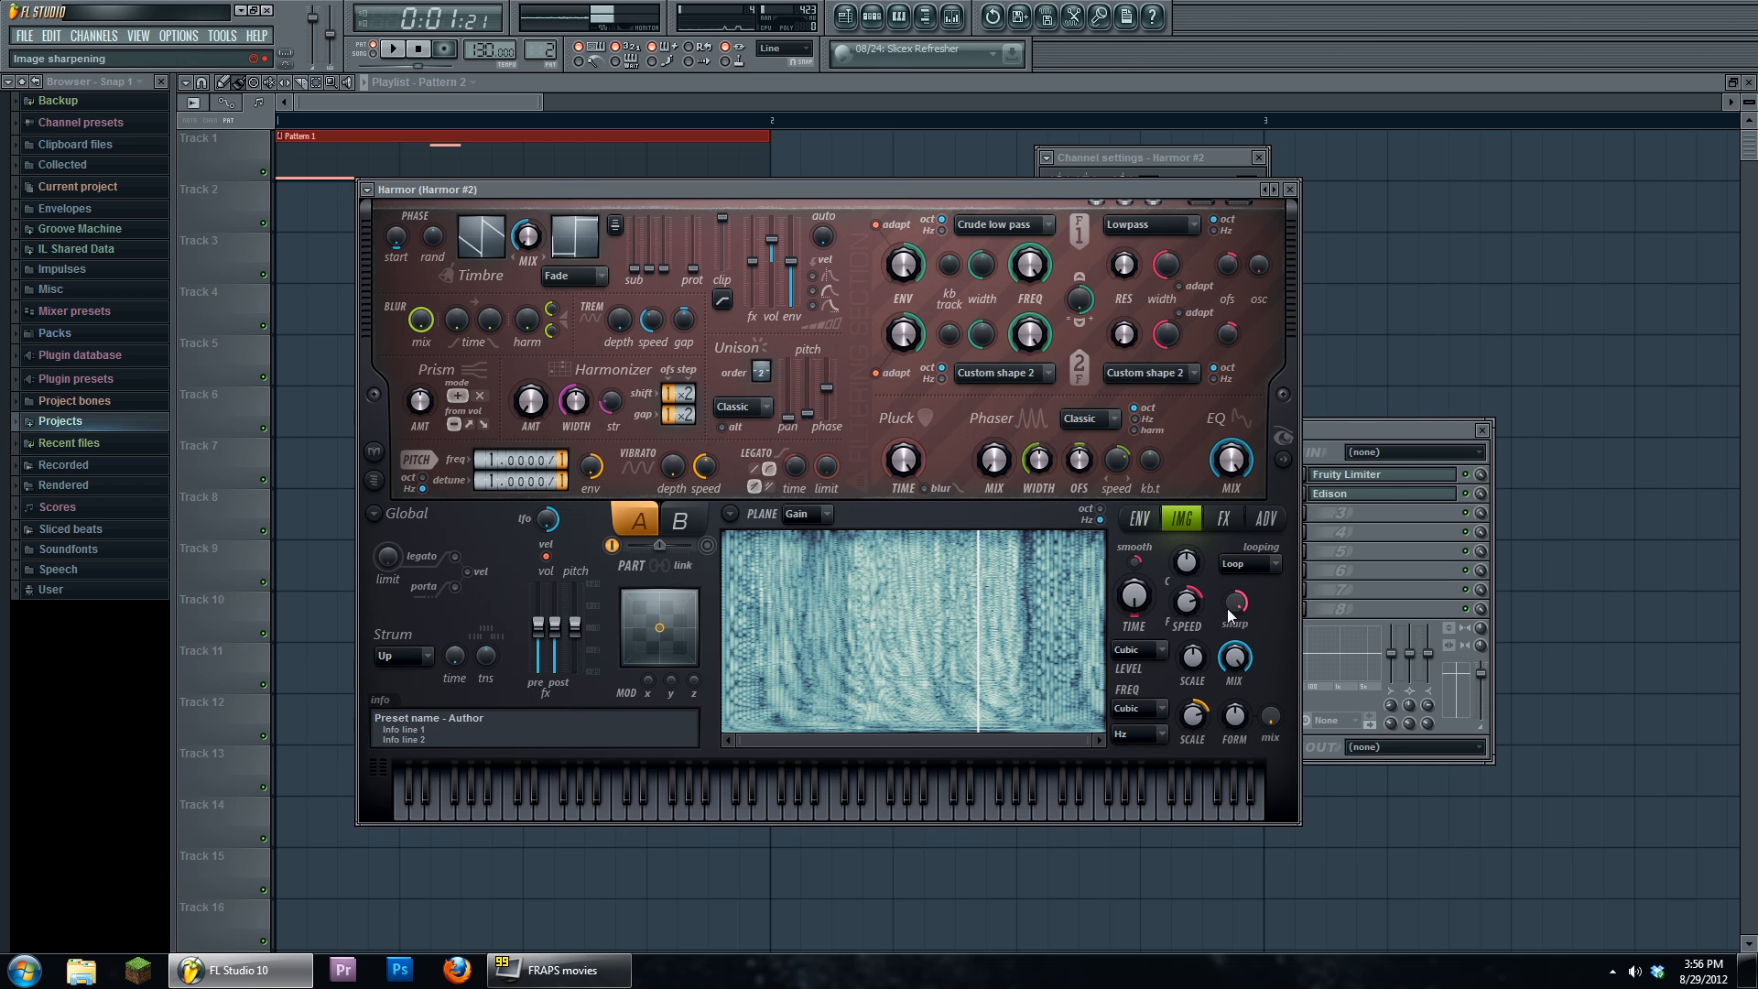
pyautogui.click(394, 50)
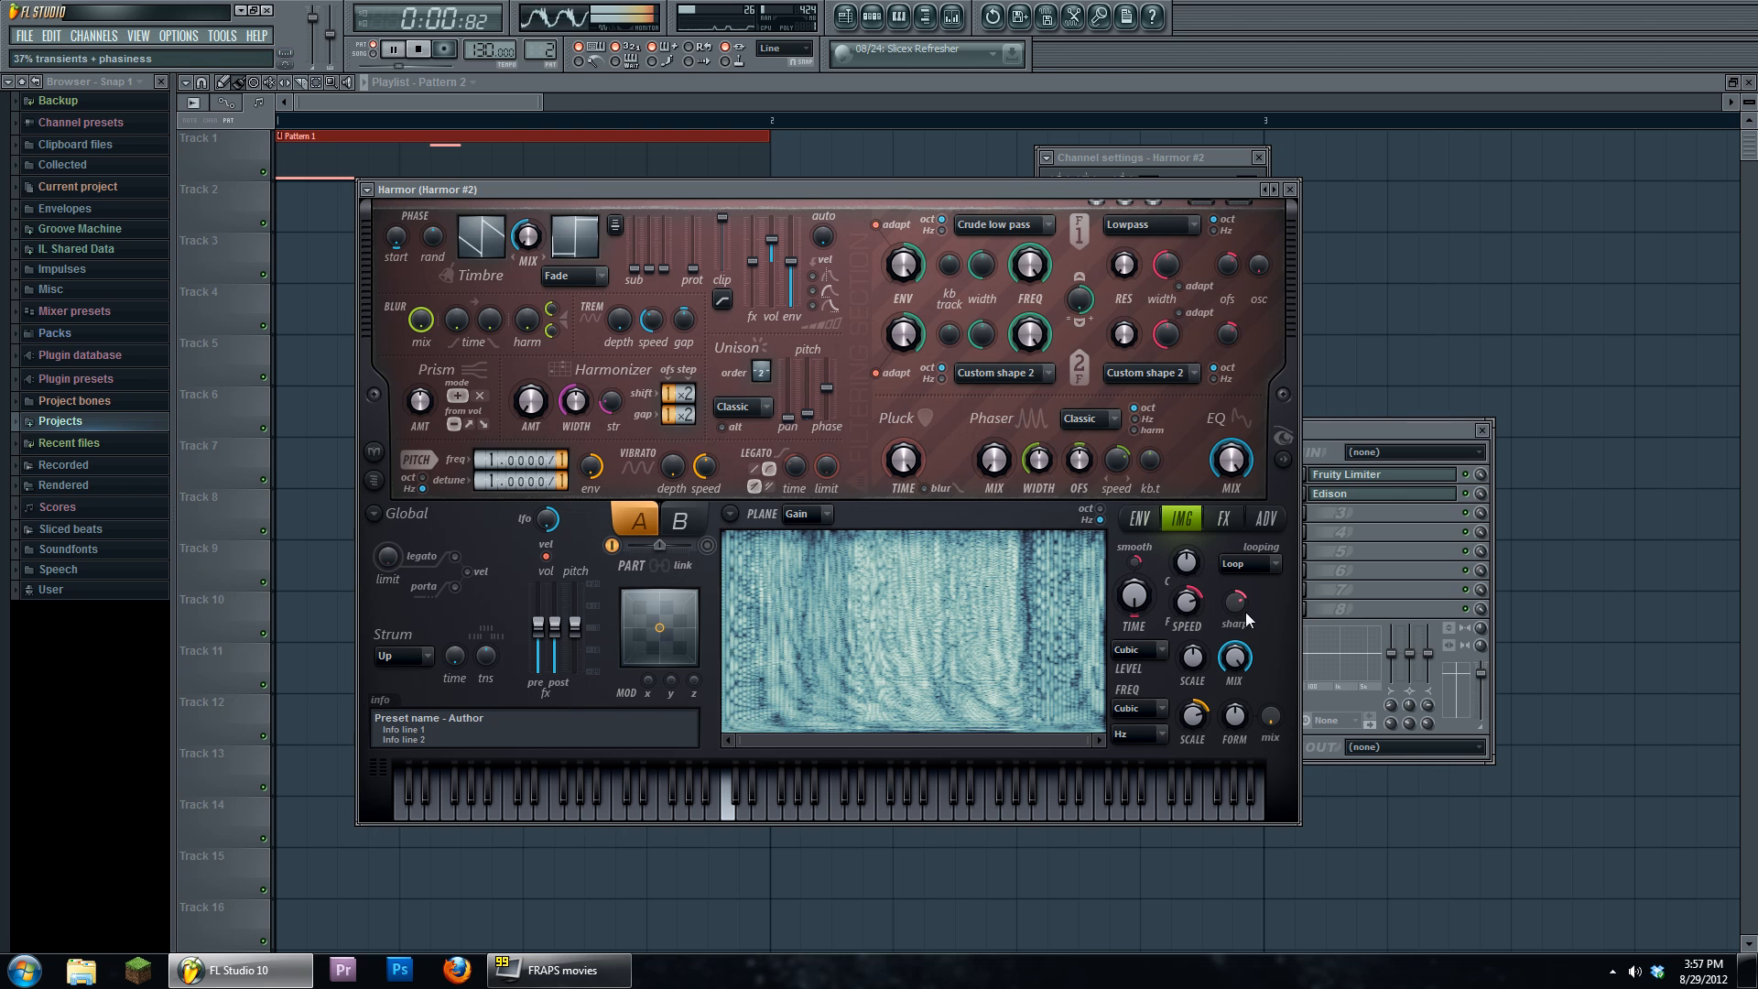
pyautogui.click(421, 51)
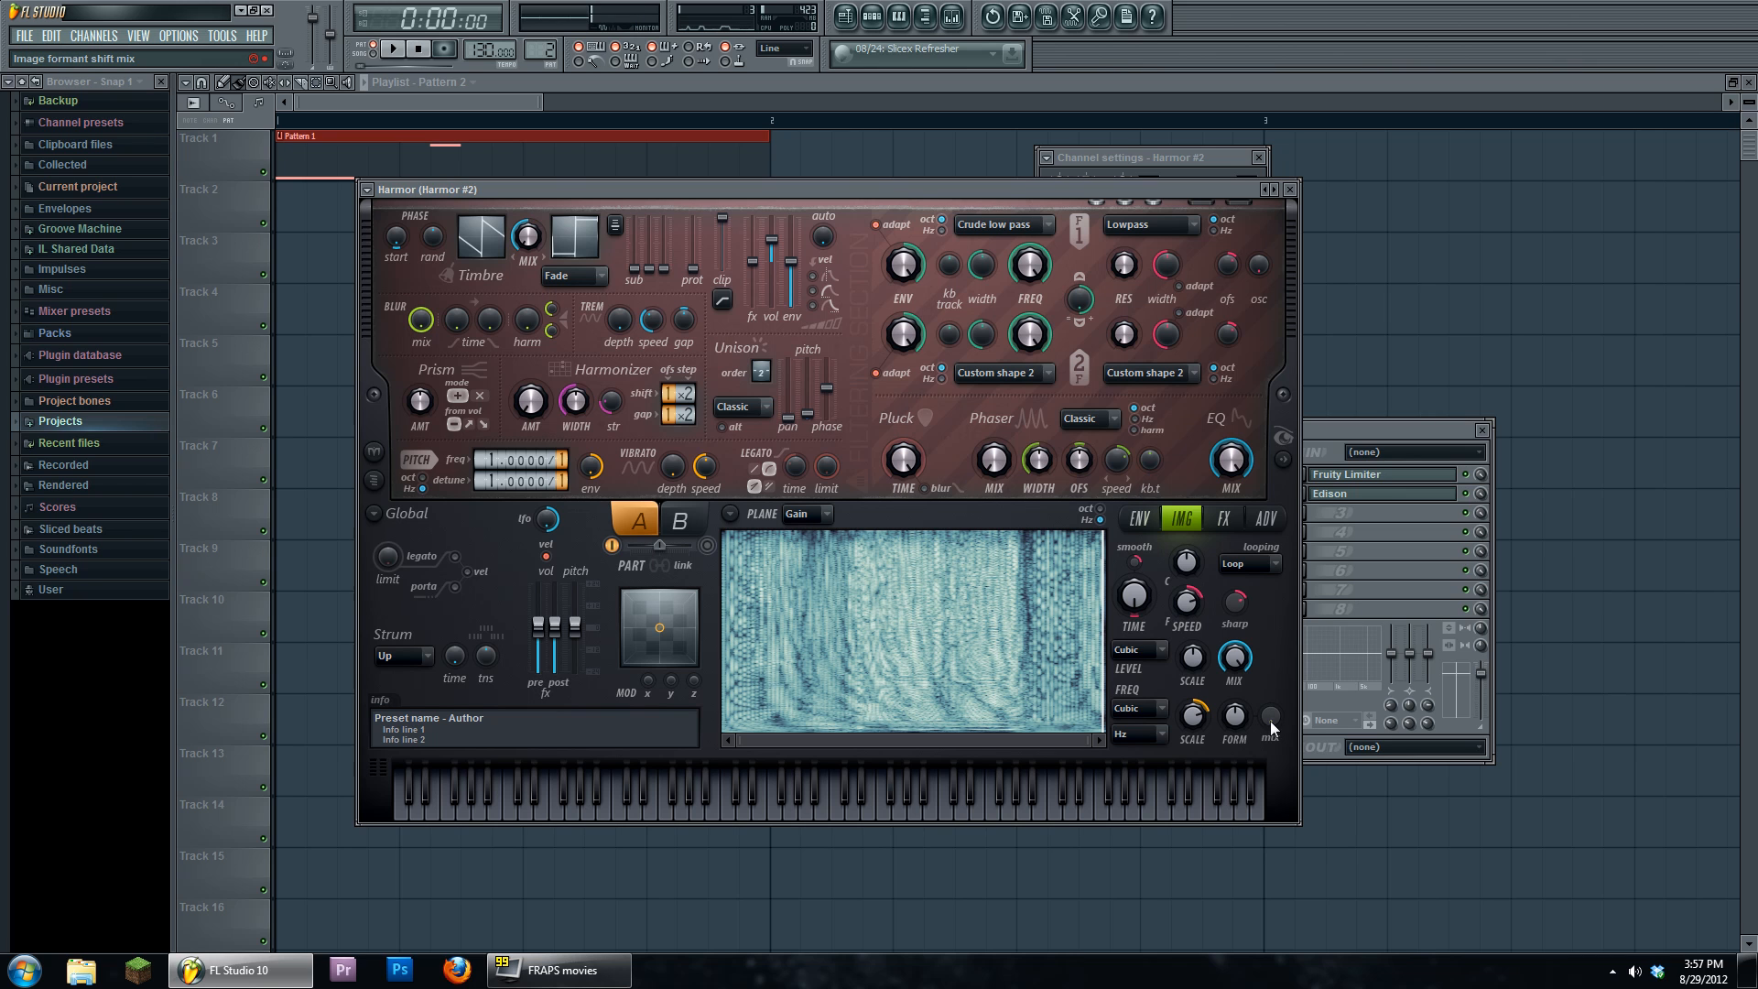
# - Turn the image formant shift mix all the way up and adjust the formant shift during playback
pyautogui.moveTo(1264, 724); pyautogui.dragTo(1264, 660)
pyautogui.click(393, 49)
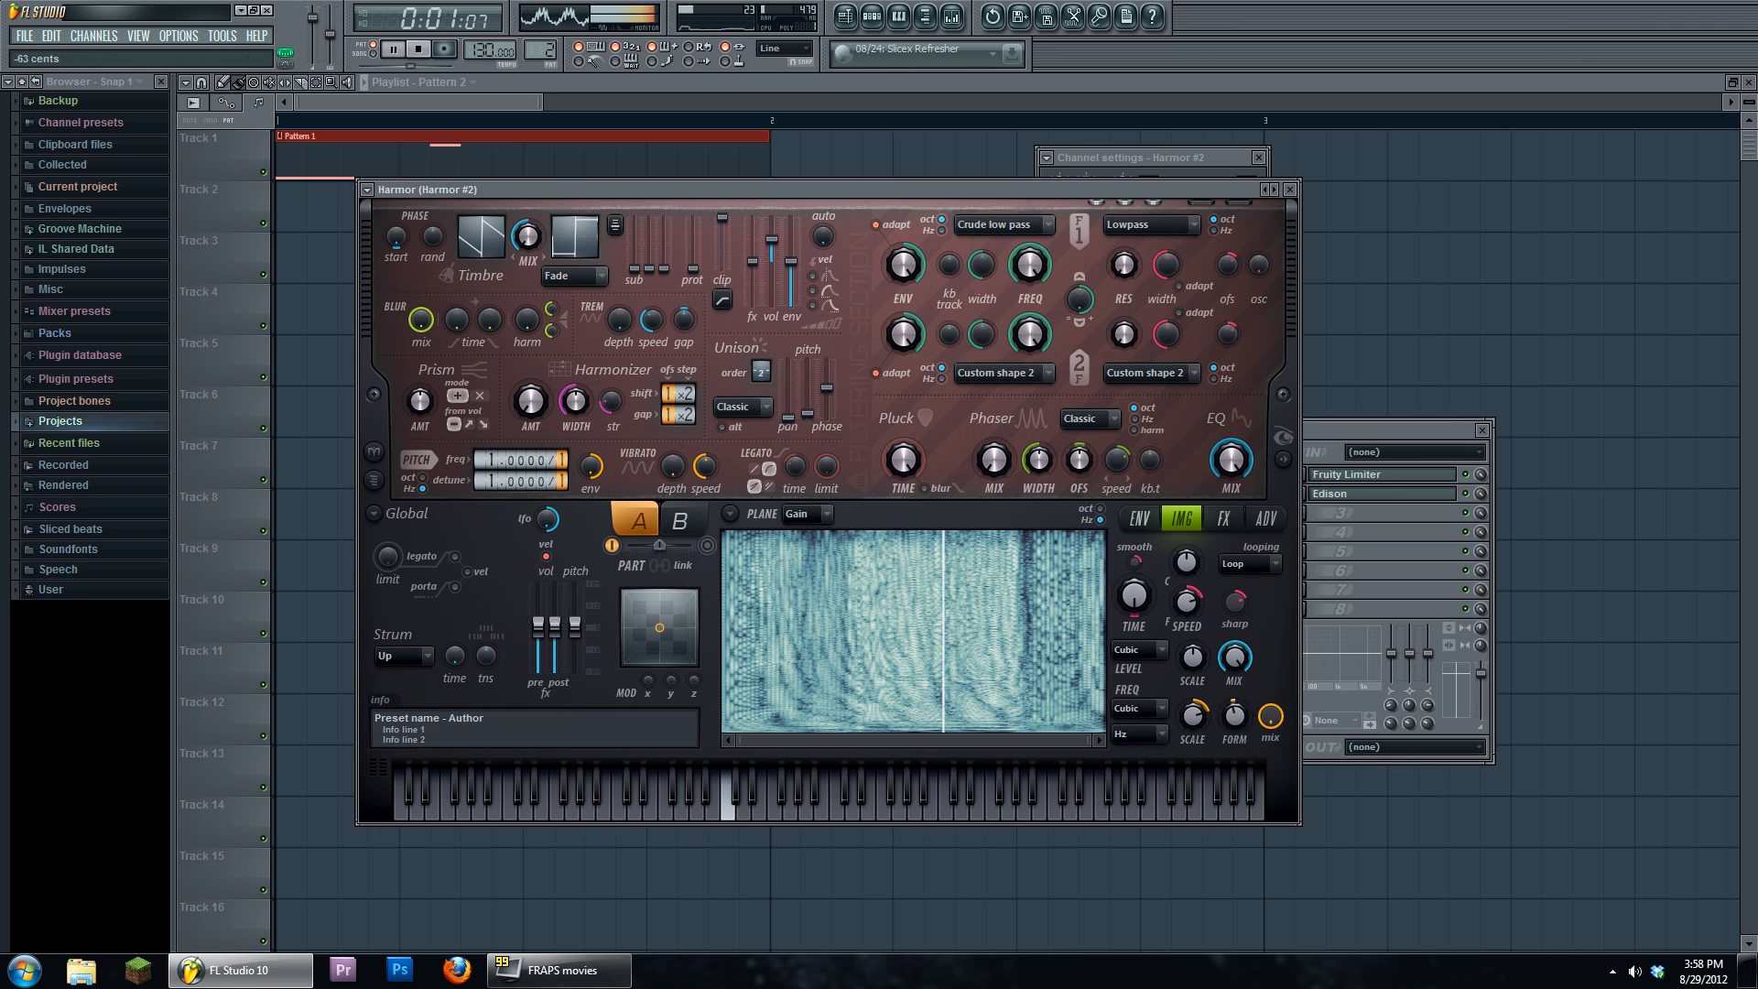
pyautogui.moveTo(1235, 716); pyautogui.dragTo(1237, 721)
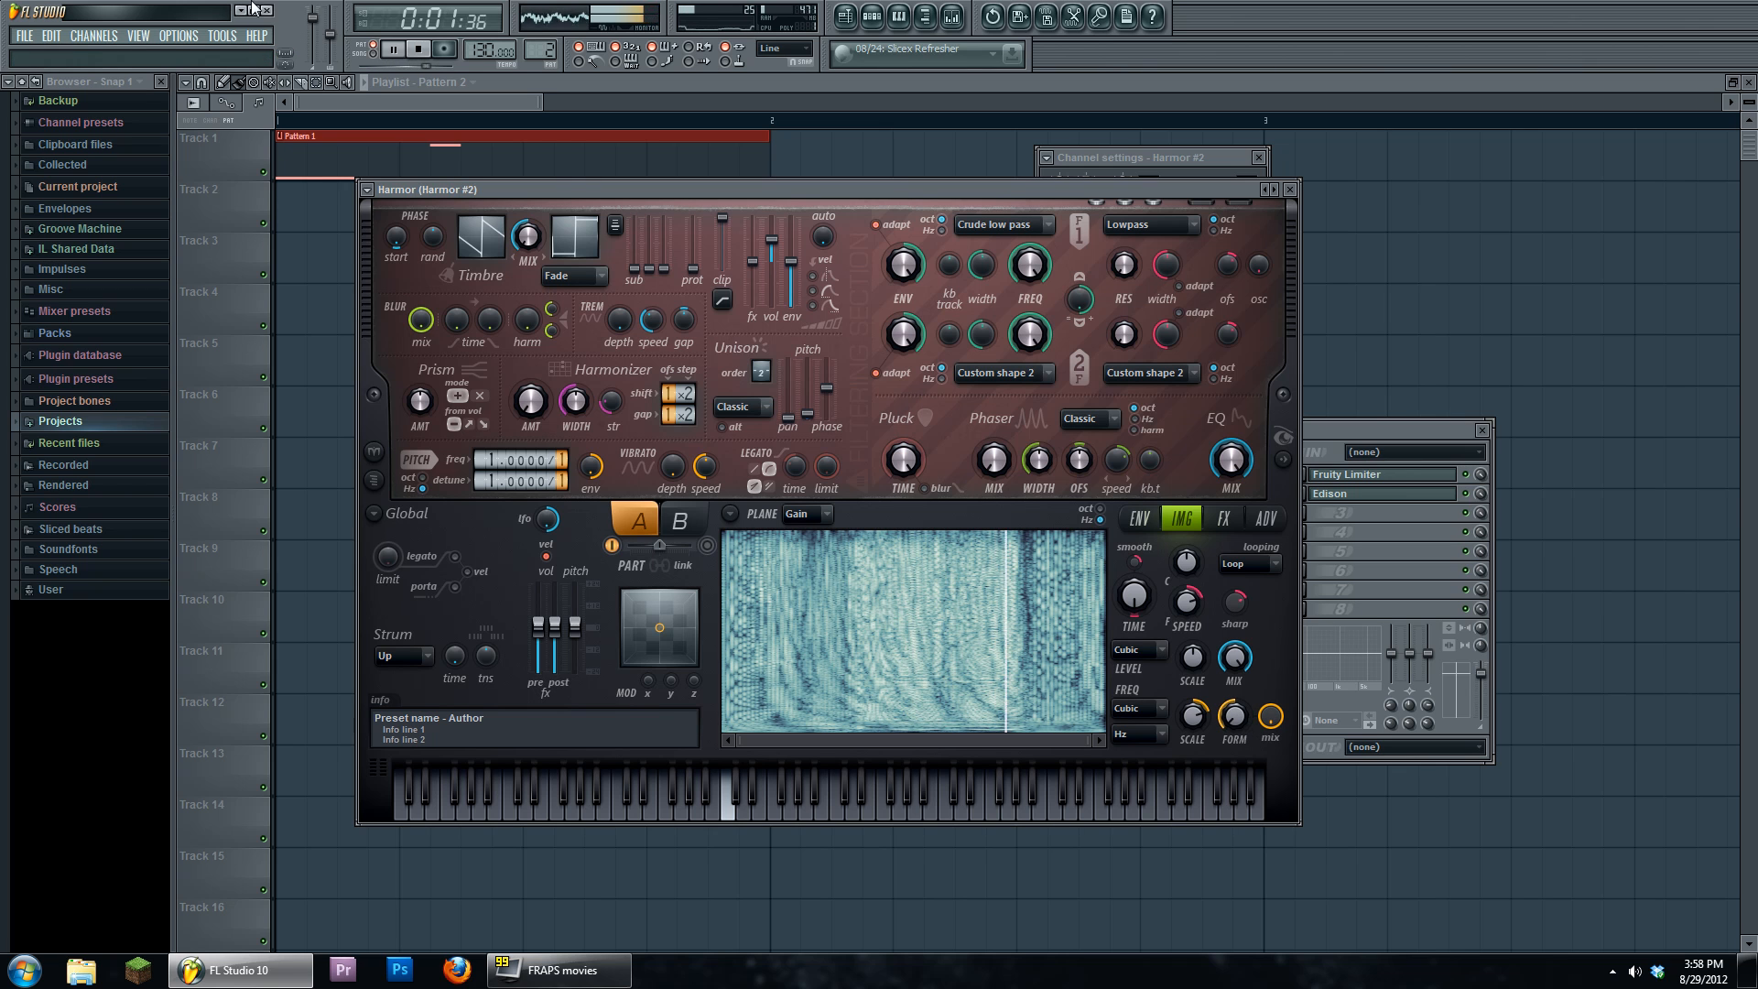
pyautogui.click(419, 50)
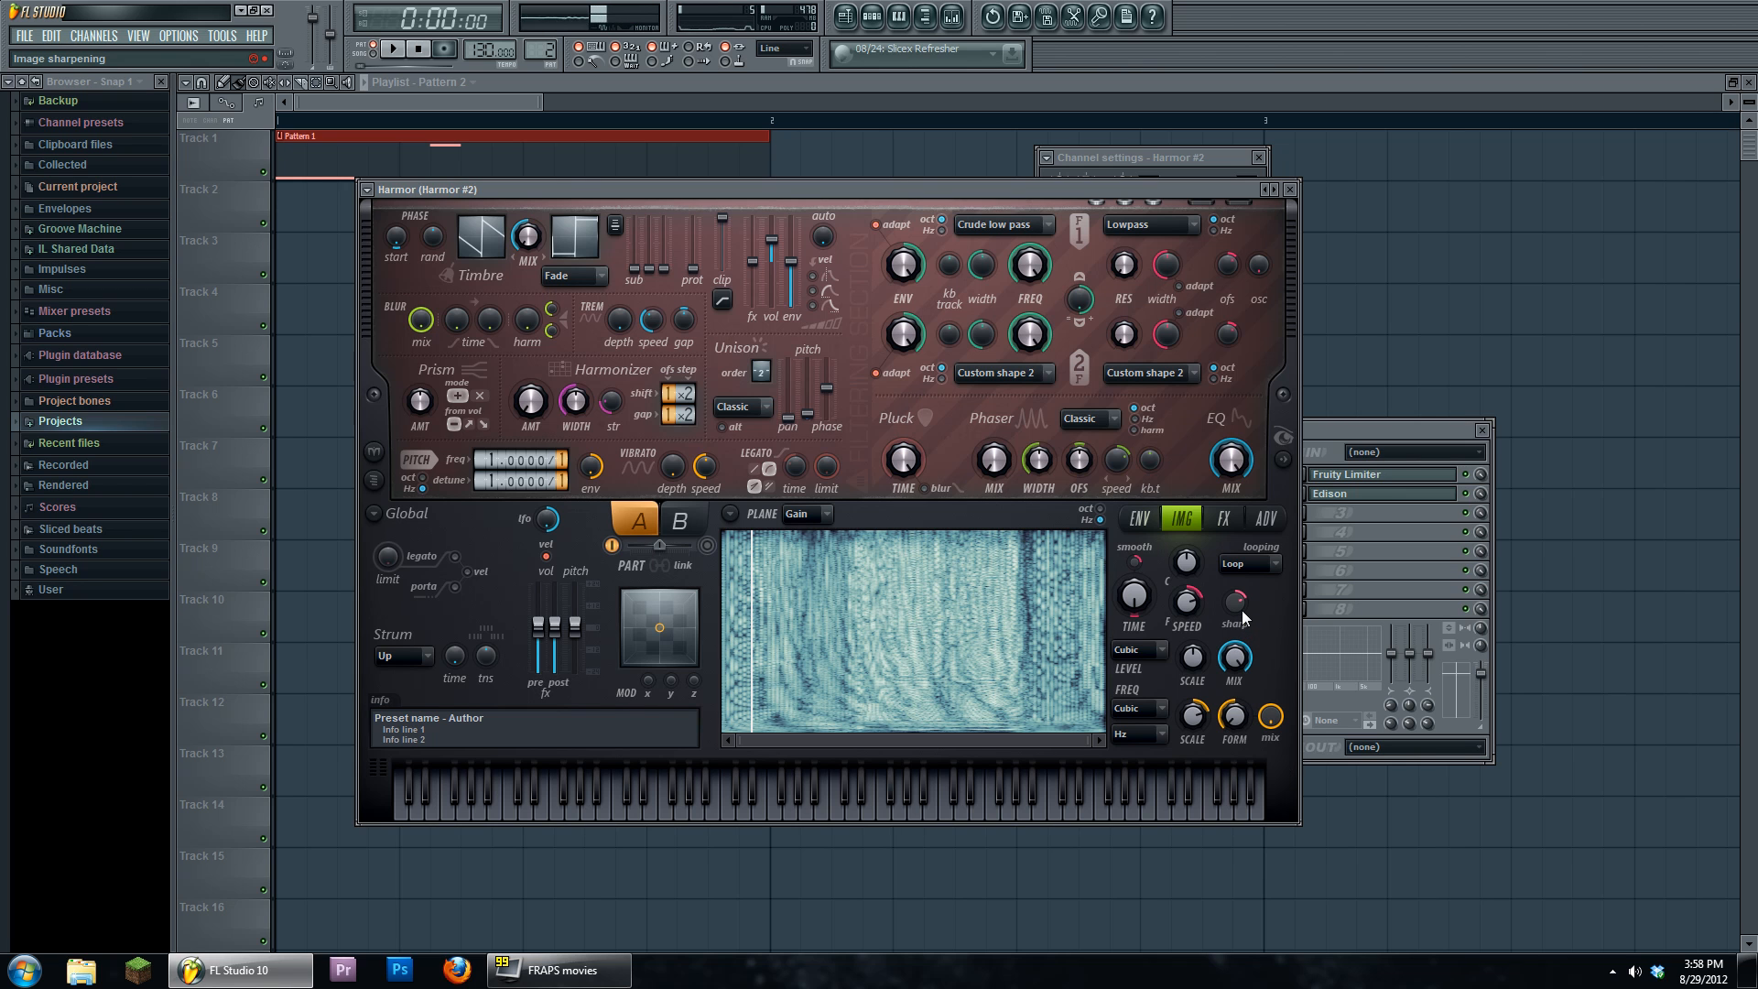
# - Reset the image formant shift, open its articulator, and switch the envelope target to Image formant mutation
pyautogui.keyDown('alt'); pyautogui.click(1242, 718); pyautogui.keyUp('alt')
pyautogui.rightClick(1226, 721)
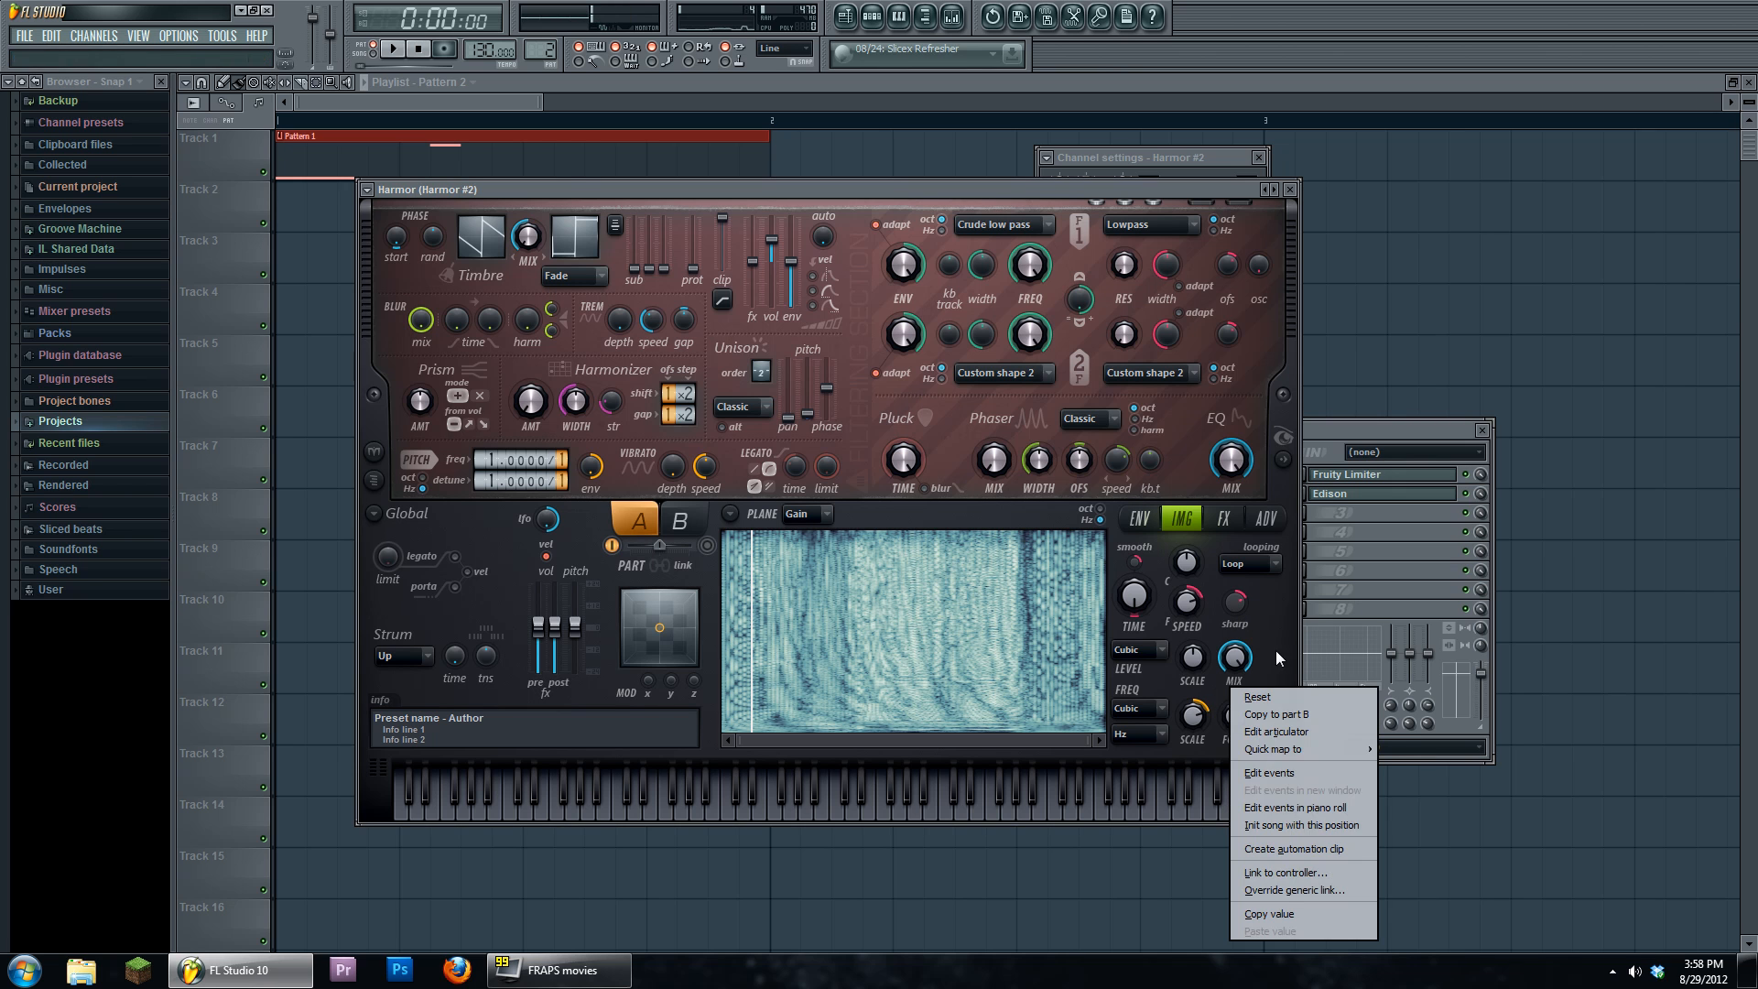
pyautogui.rightClick(1227, 722)
pyautogui.rightClick(1227, 721)
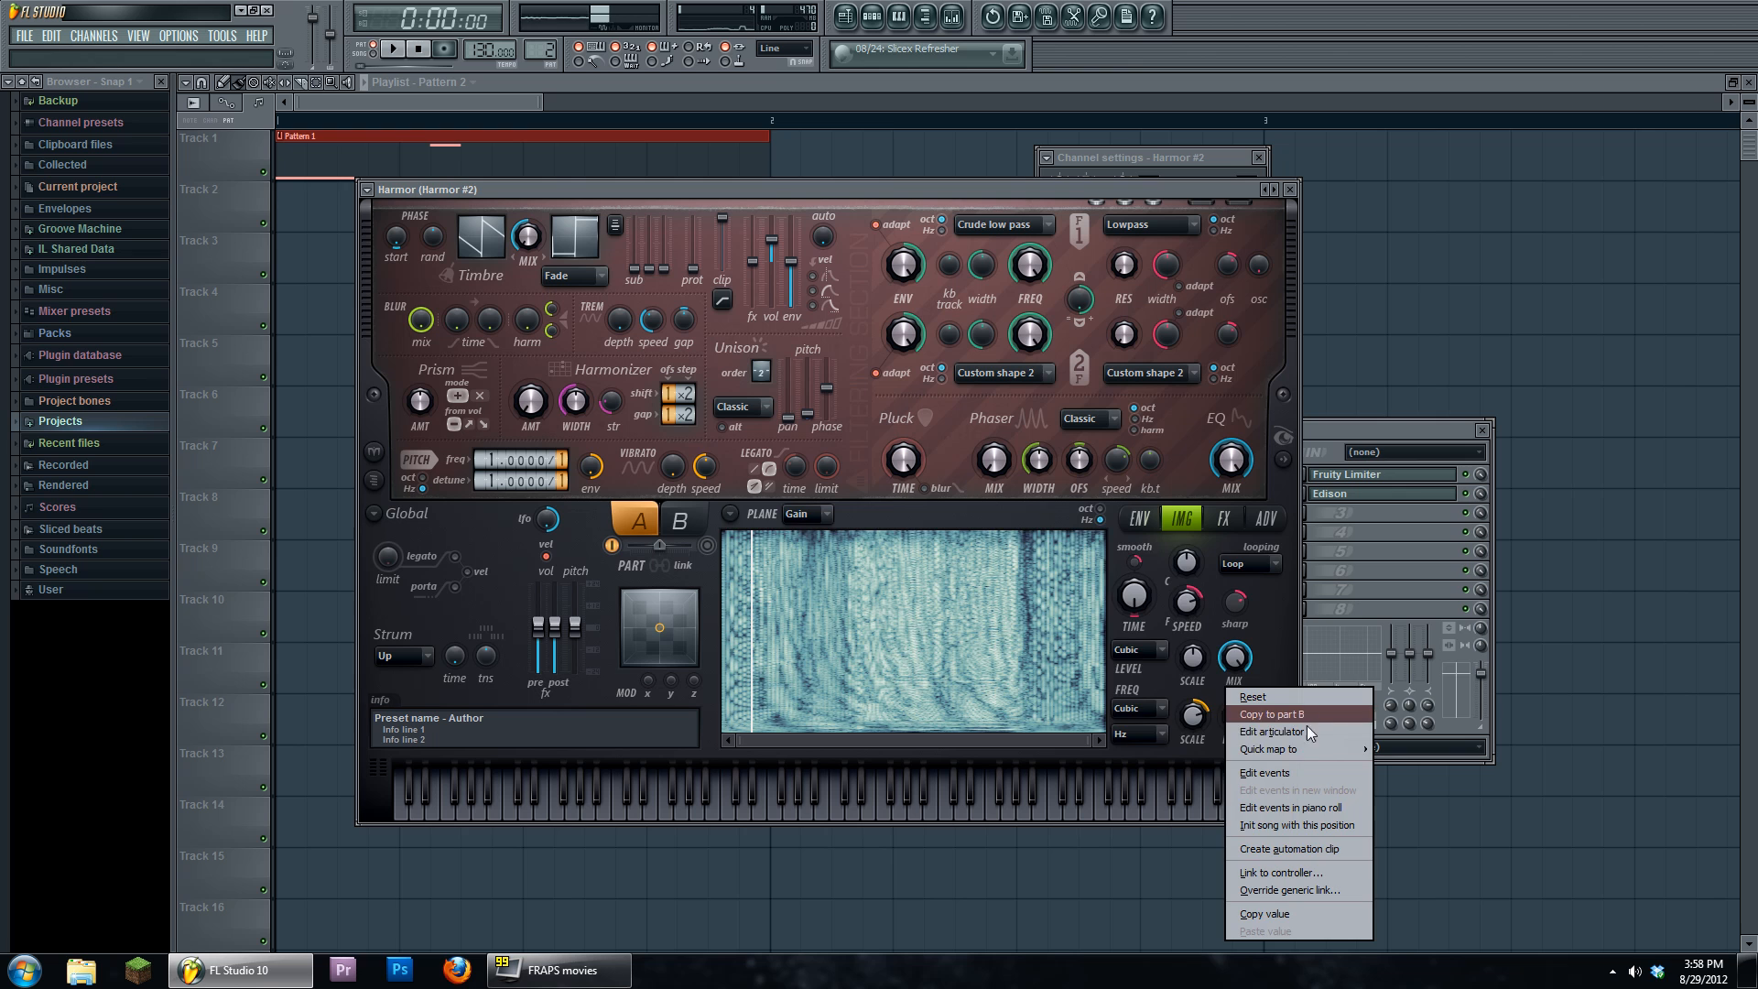
pyautogui.click(1272, 731)
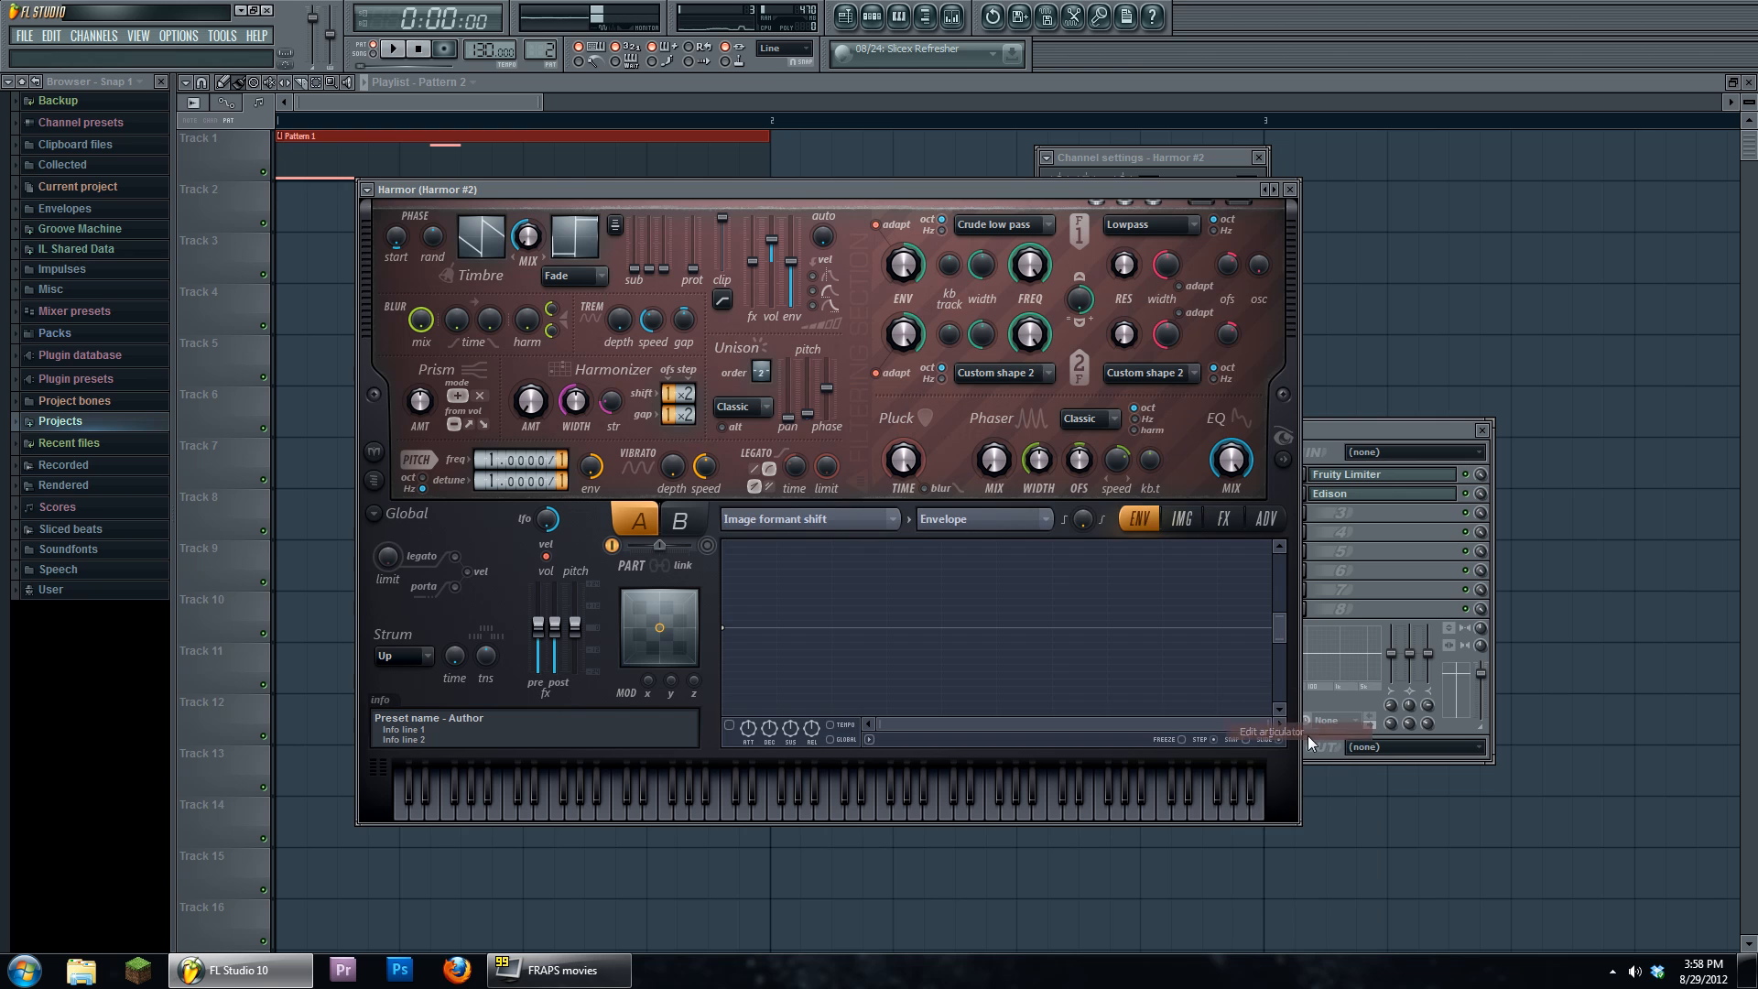
pyautogui.click(856, 519)
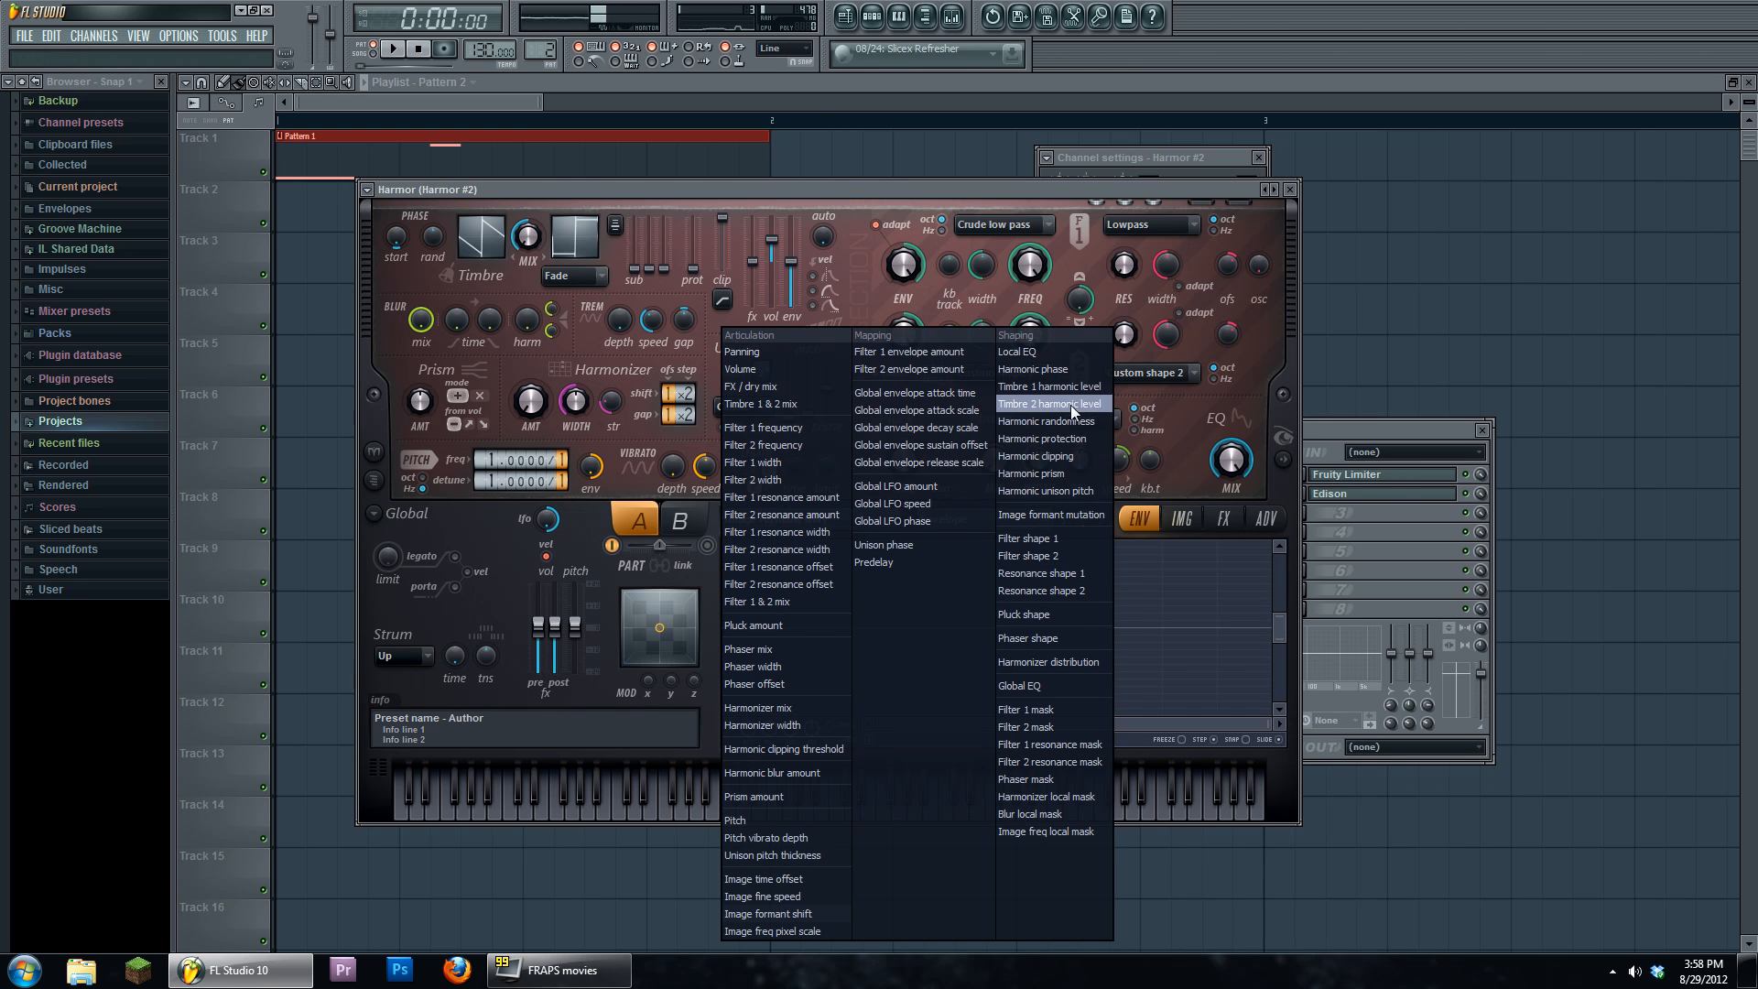
pyautogui.click(1060, 515)
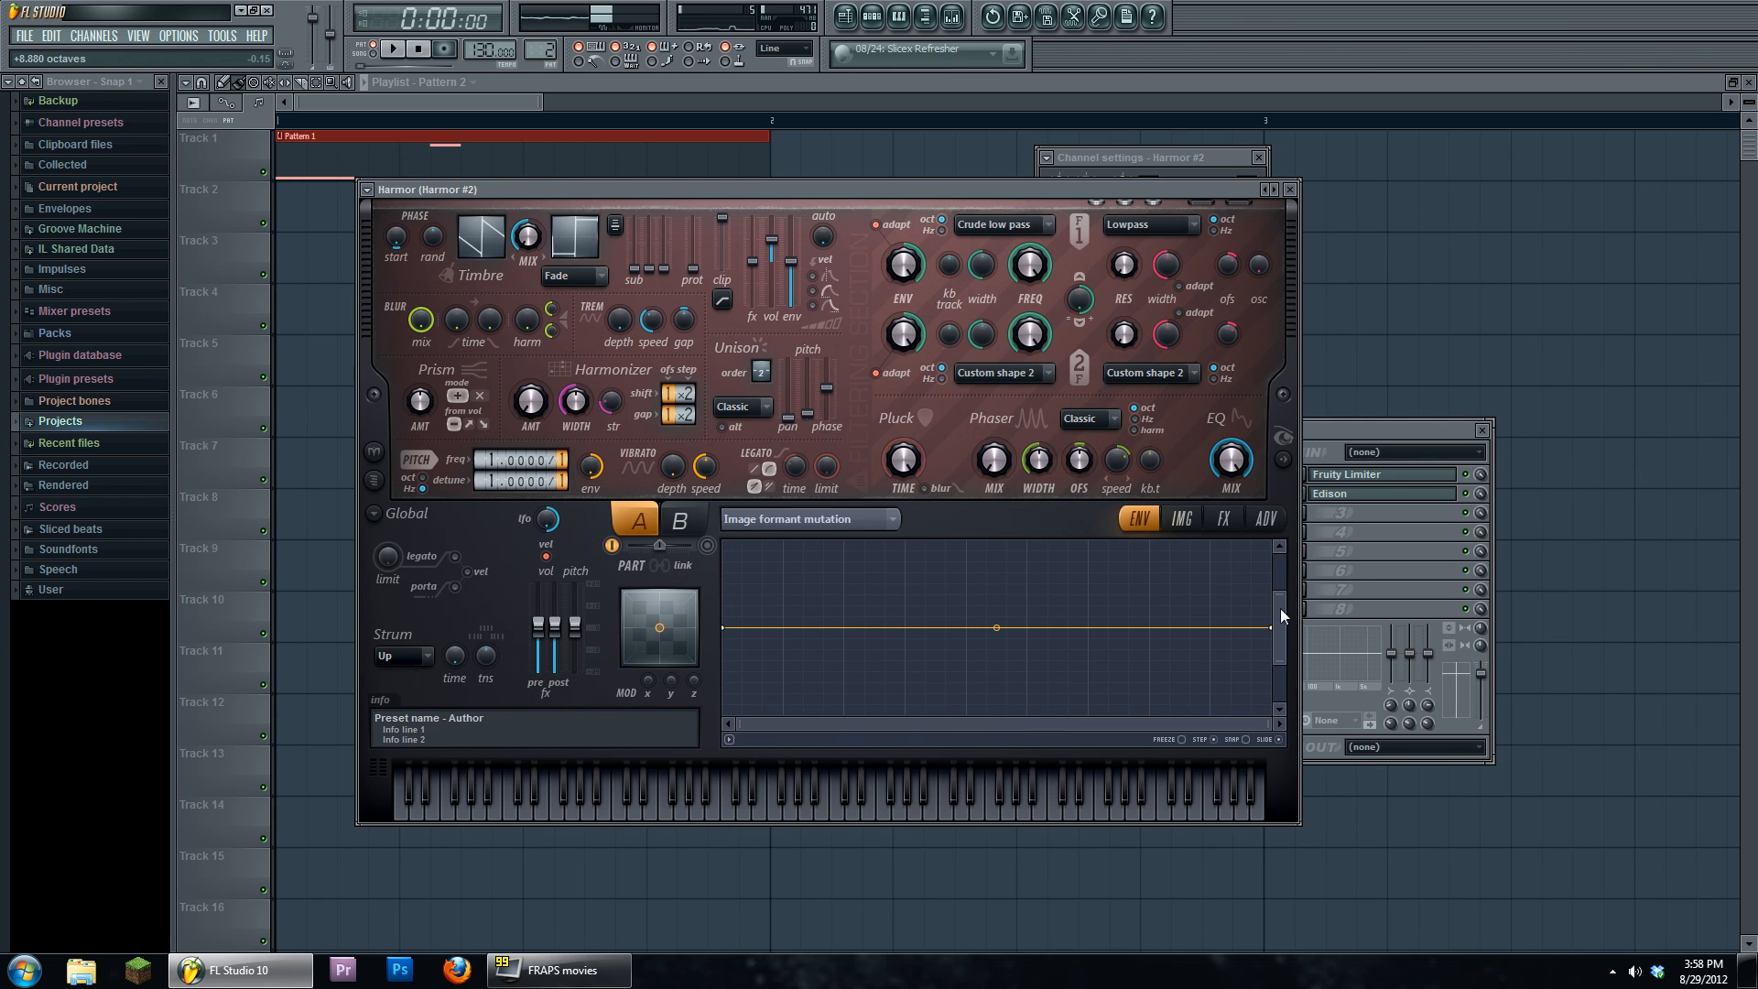
# - Draw an irregular Image formant mutation curve with high plateaus and deep dips while the pattern plays
pyautogui.moveTo(1280, 594); pyautogui.dragTo(1293, 730)
pyautogui.moveTo(1067, 640)
pyautogui.mouseDown()
pyautogui.moveTo(962, 656)
pyautogui.moveTo(1112, 648)
pyautogui.moveTo(1132, 586)
pyautogui.moveTo(1168, 593)
pyautogui.mouseUp()
pyautogui.moveTo(1256, 638); pyautogui.dragTo(1174, 673)
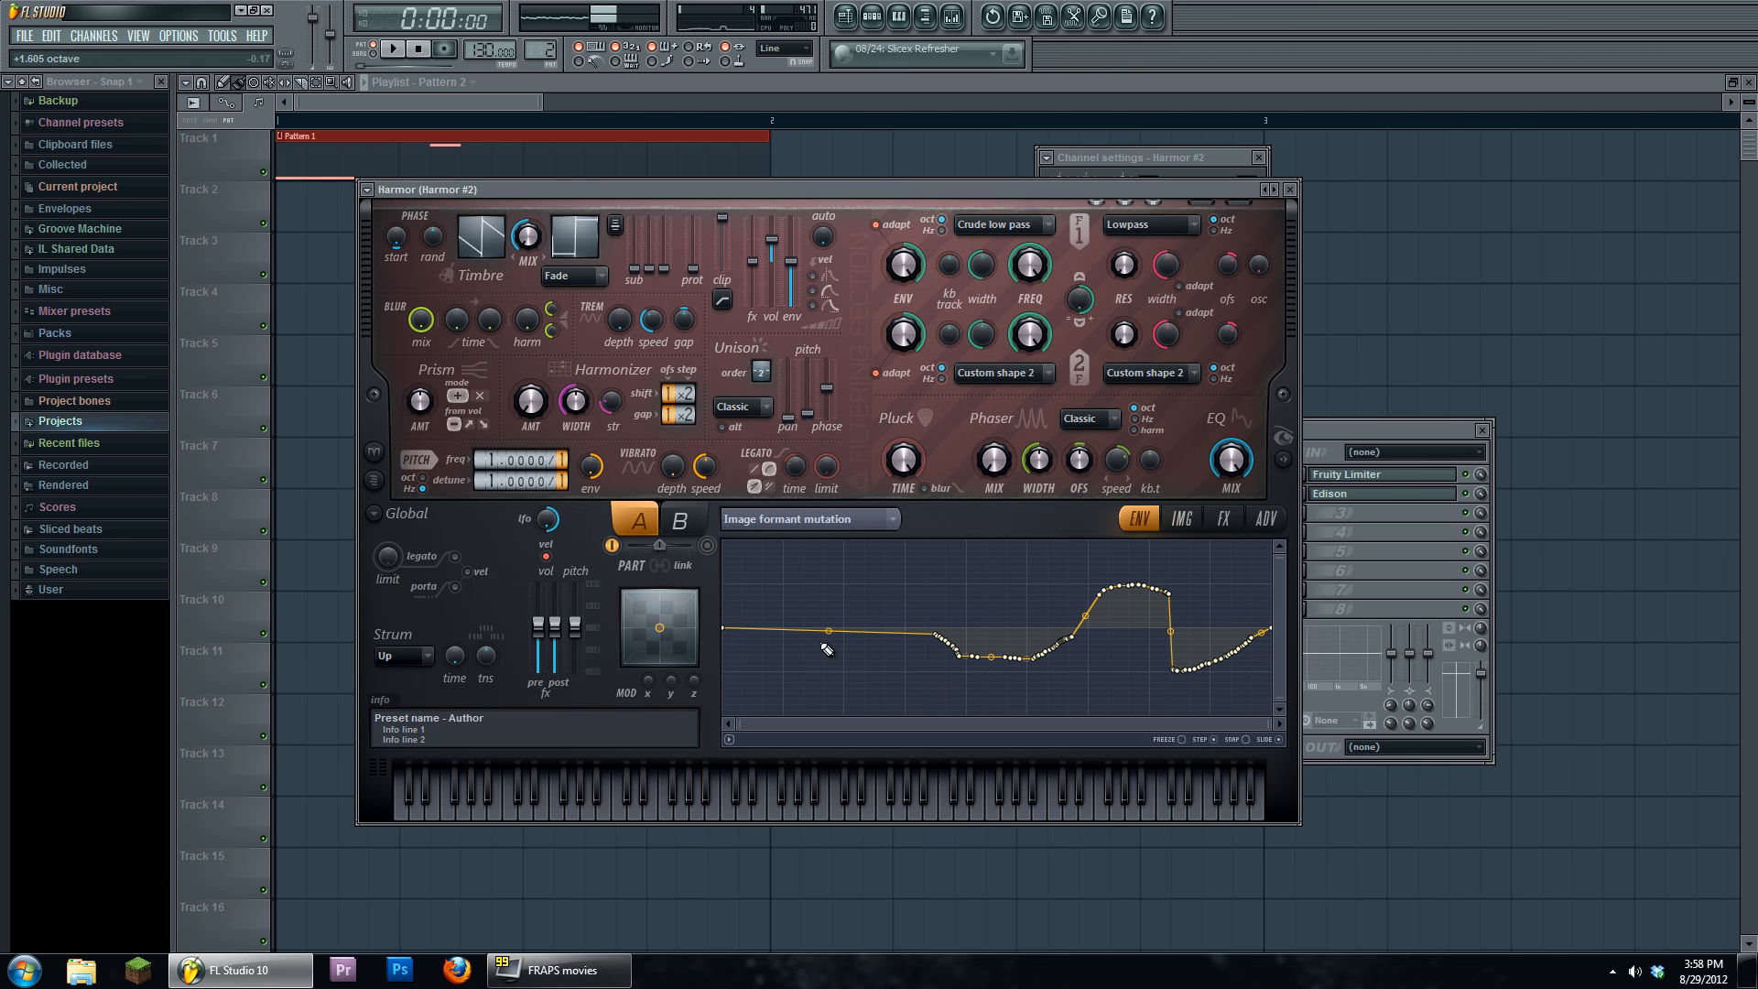
pyautogui.press('space')
pyautogui.moveTo(1049, 641); pyautogui.dragTo(893, 581)
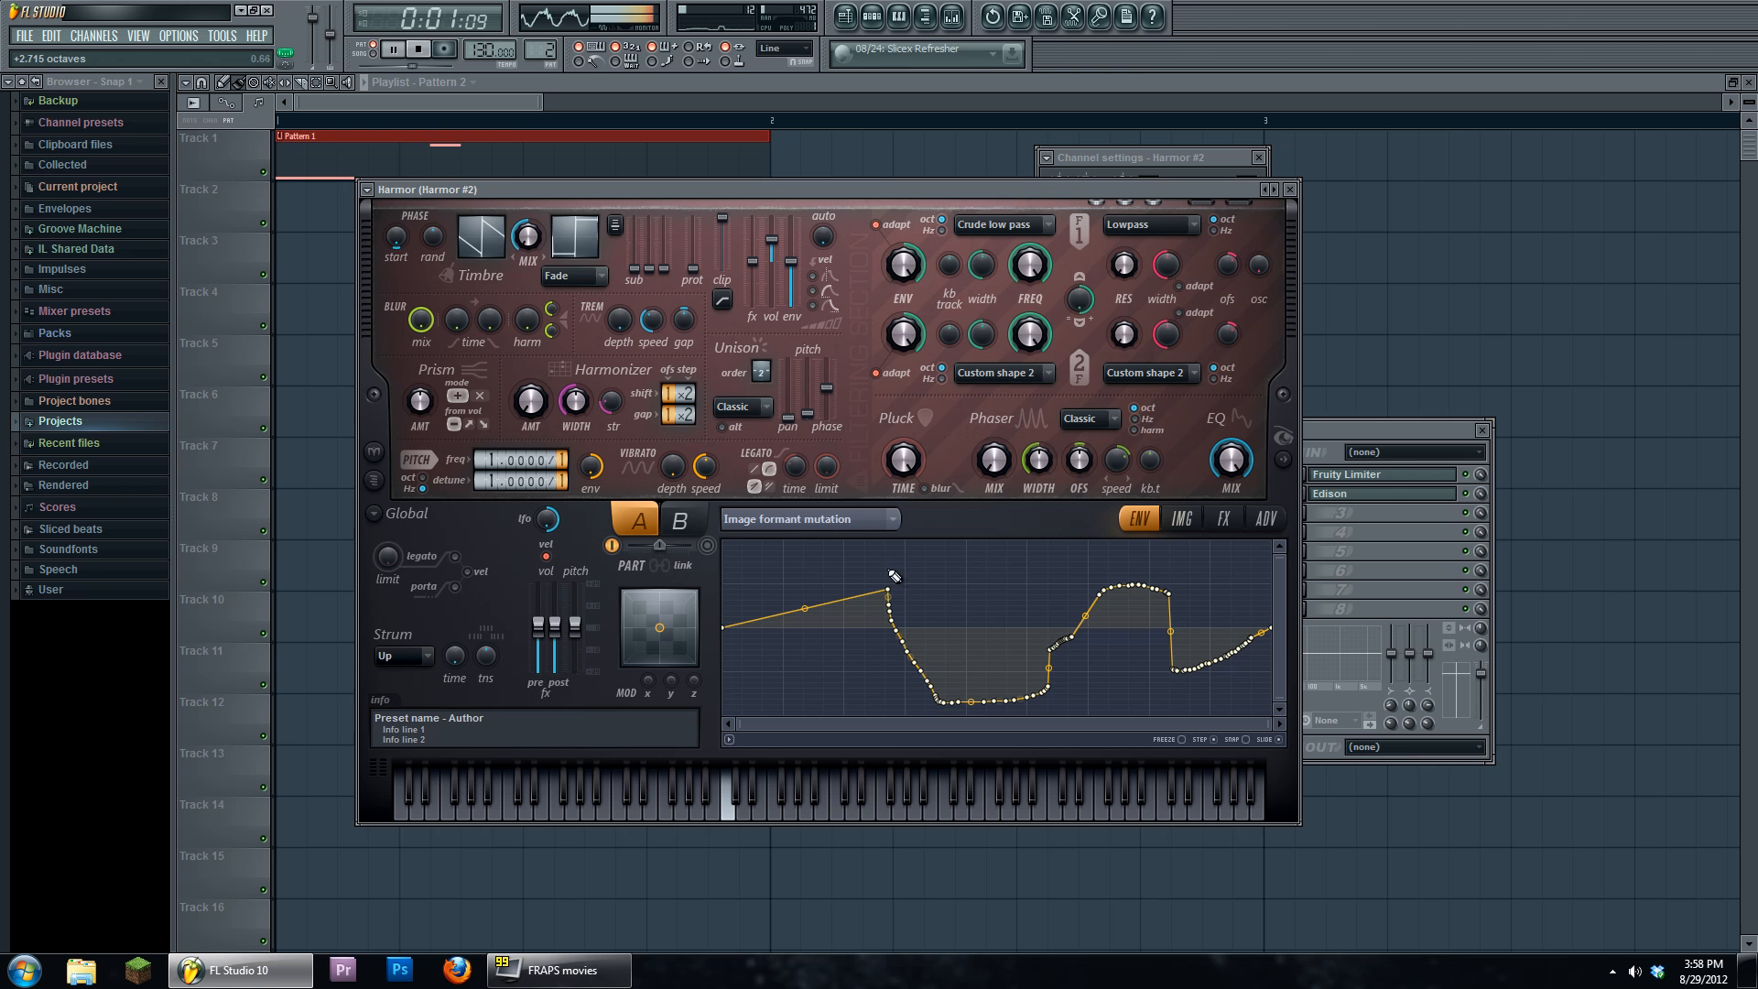
pyautogui.moveTo(1248, 668); pyautogui.dragTo(1136, 627)
pyautogui.moveTo(1117, 567); pyautogui.dragTo(1074, 553)
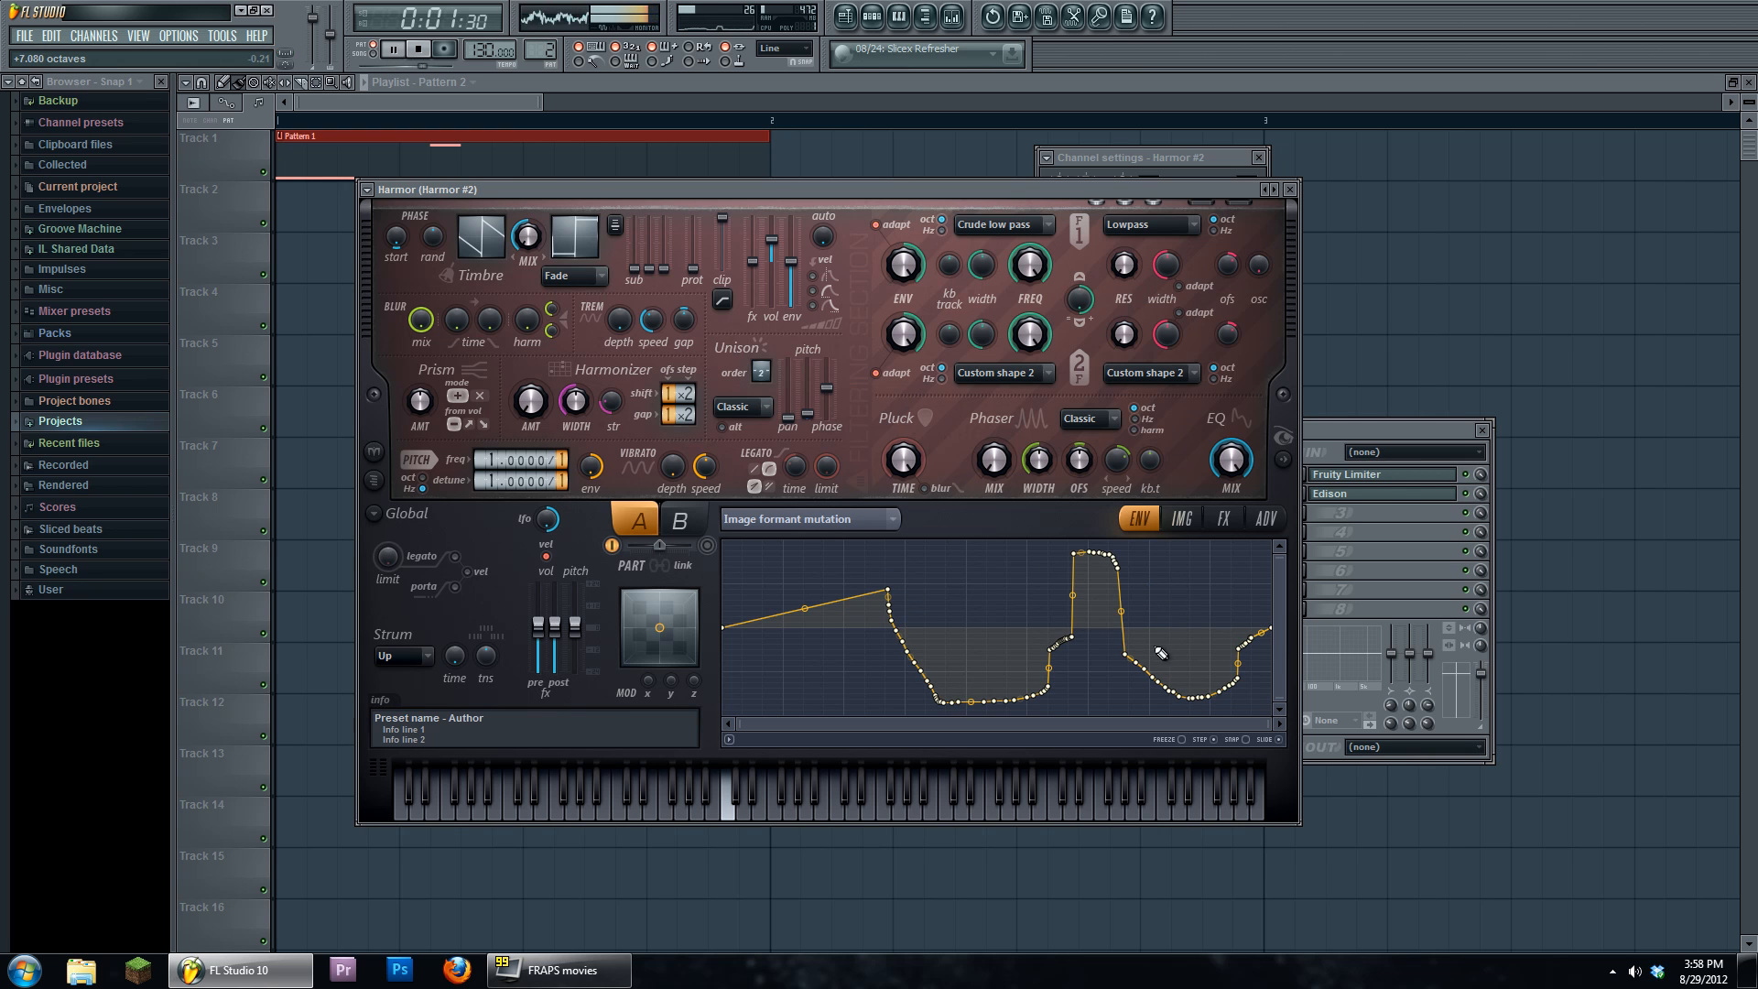
pyautogui.moveTo(1237, 590); pyautogui.dragTo(1264, 560)
pyautogui.moveTo(1261, 714); pyautogui.dragTo(1221, 714)
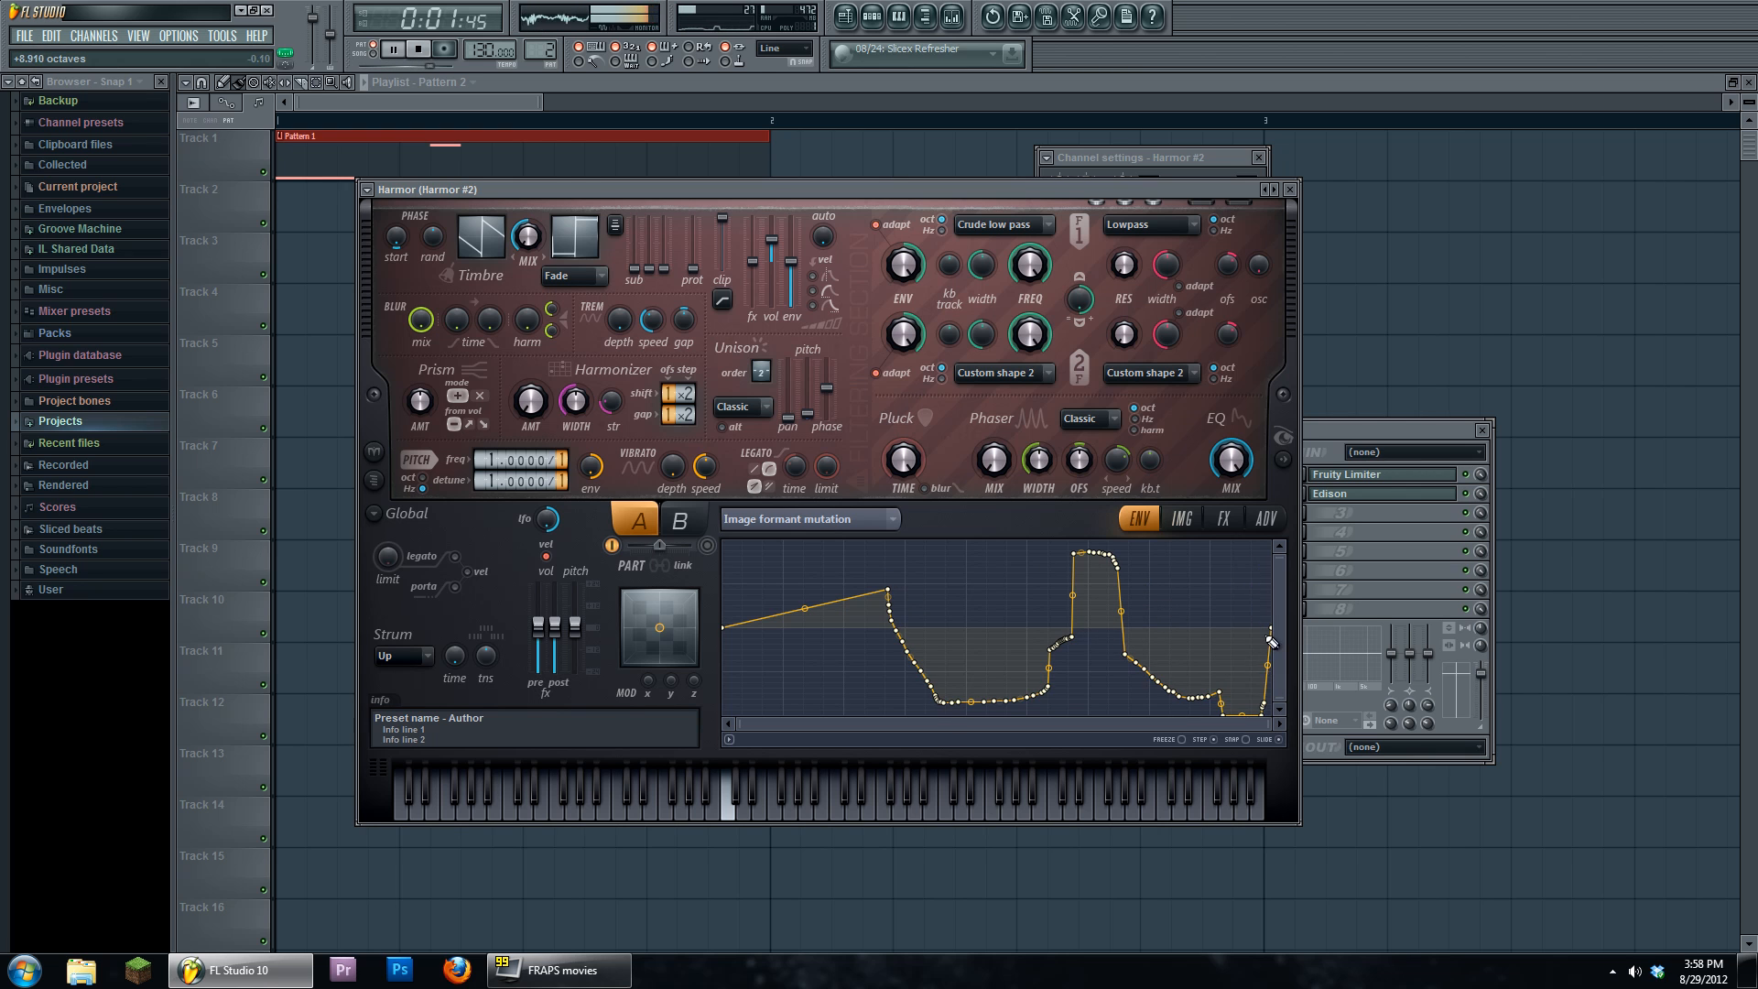
pyautogui.moveTo(1262, 657)
pyautogui.mouseDown()
pyautogui.moveTo(1276, 708)
pyautogui.moveTo(1201, 595)
pyautogui.mouseUp()
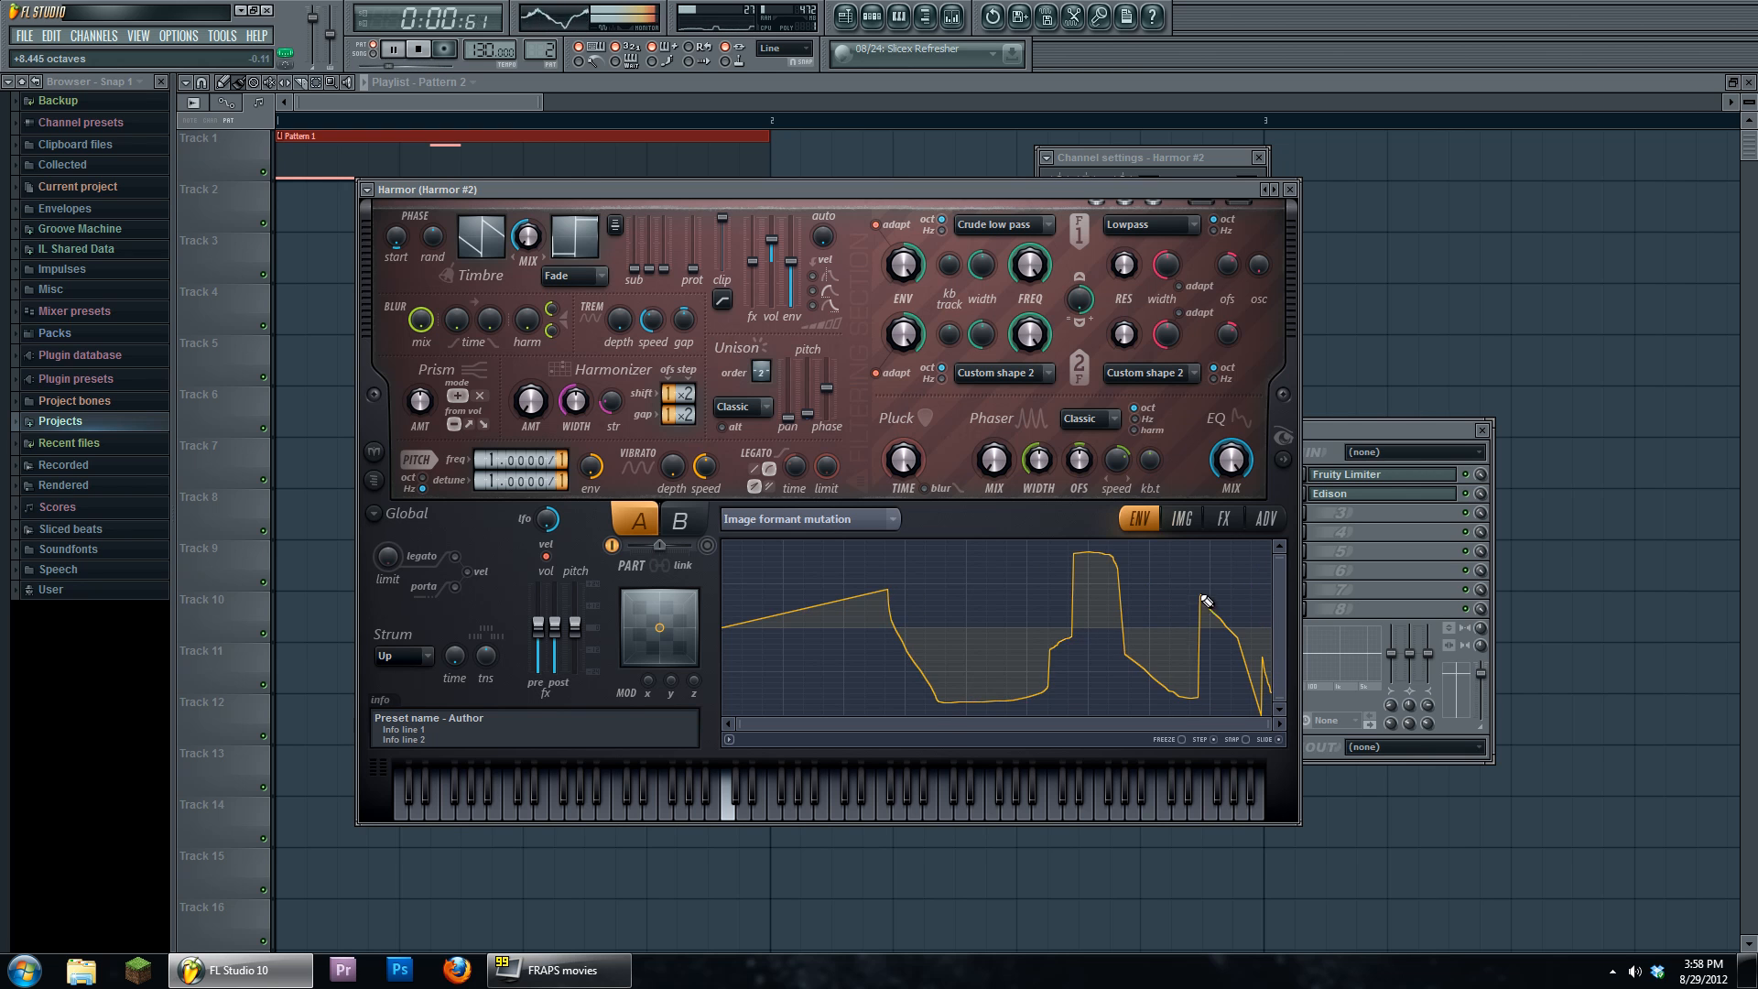
# - Return to the image page and adjust the image formant shift while auditioning the pattern
pyautogui.click(1182, 519)
pyautogui.press('space')
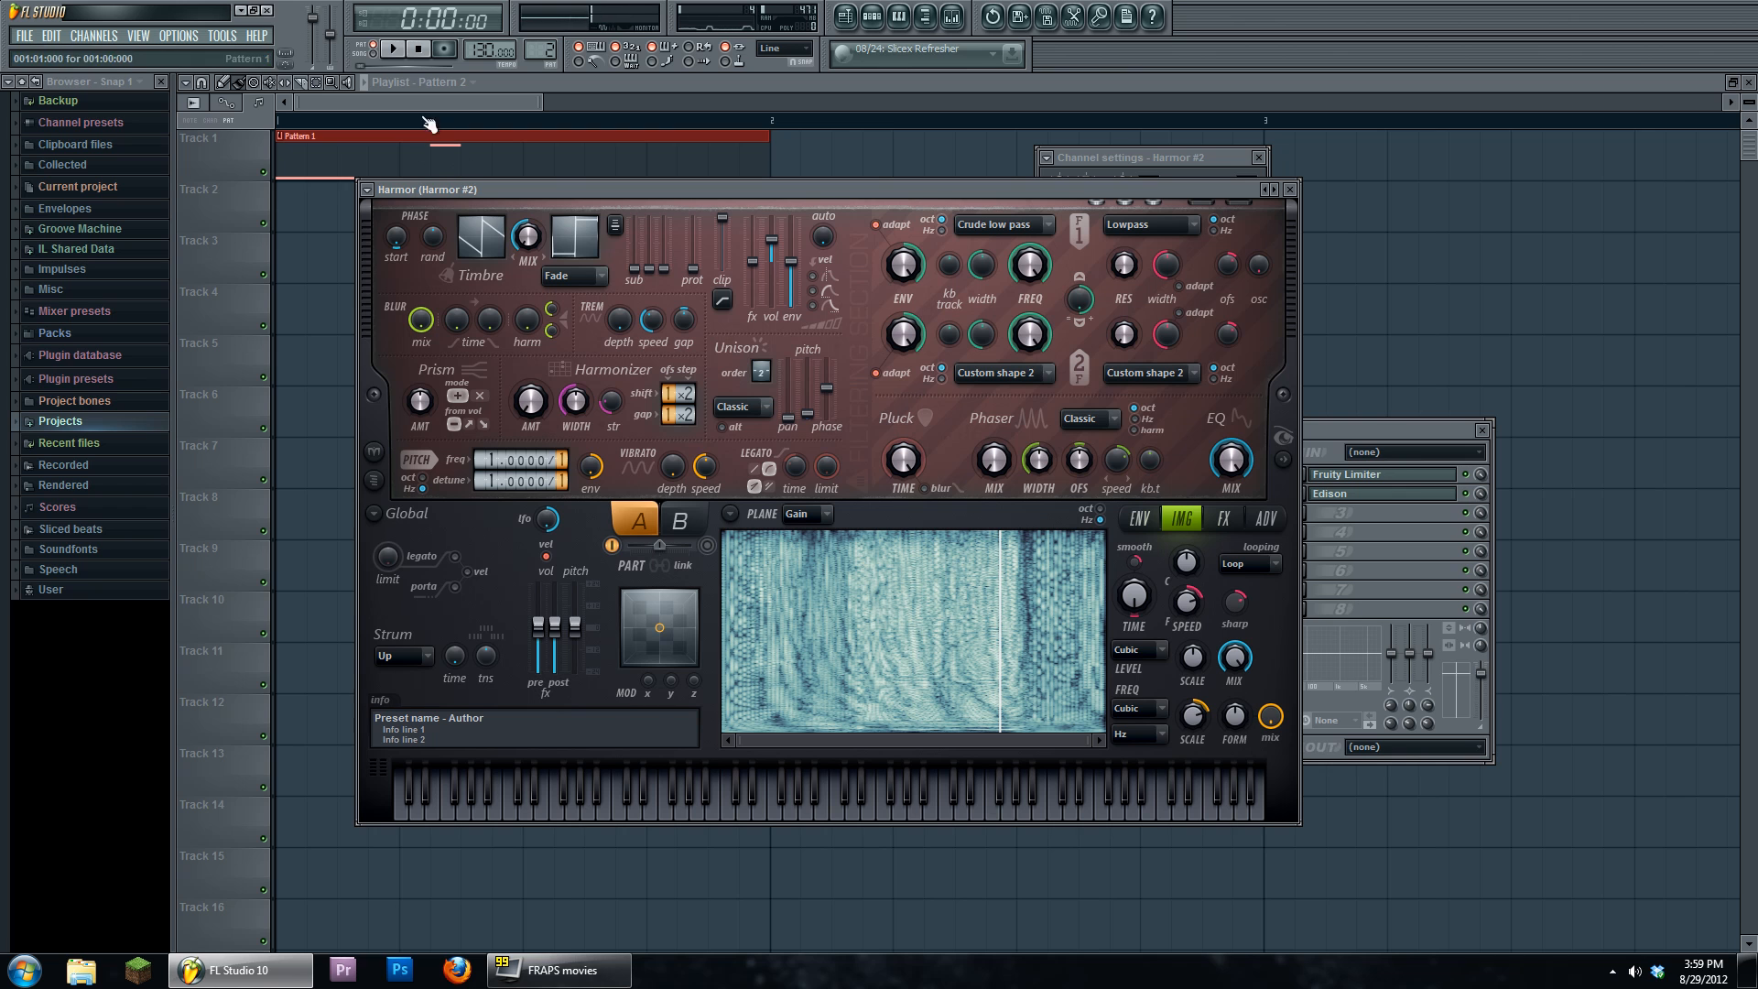
pyautogui.click(396, 51)
pyautogui.moveTo(1235, 717)
pyautogui.mouseDown()
pyautogui.moveTo(1235, 678)
pyautogui.moveTo(1238, 727)
pyautogui.mouseUp()
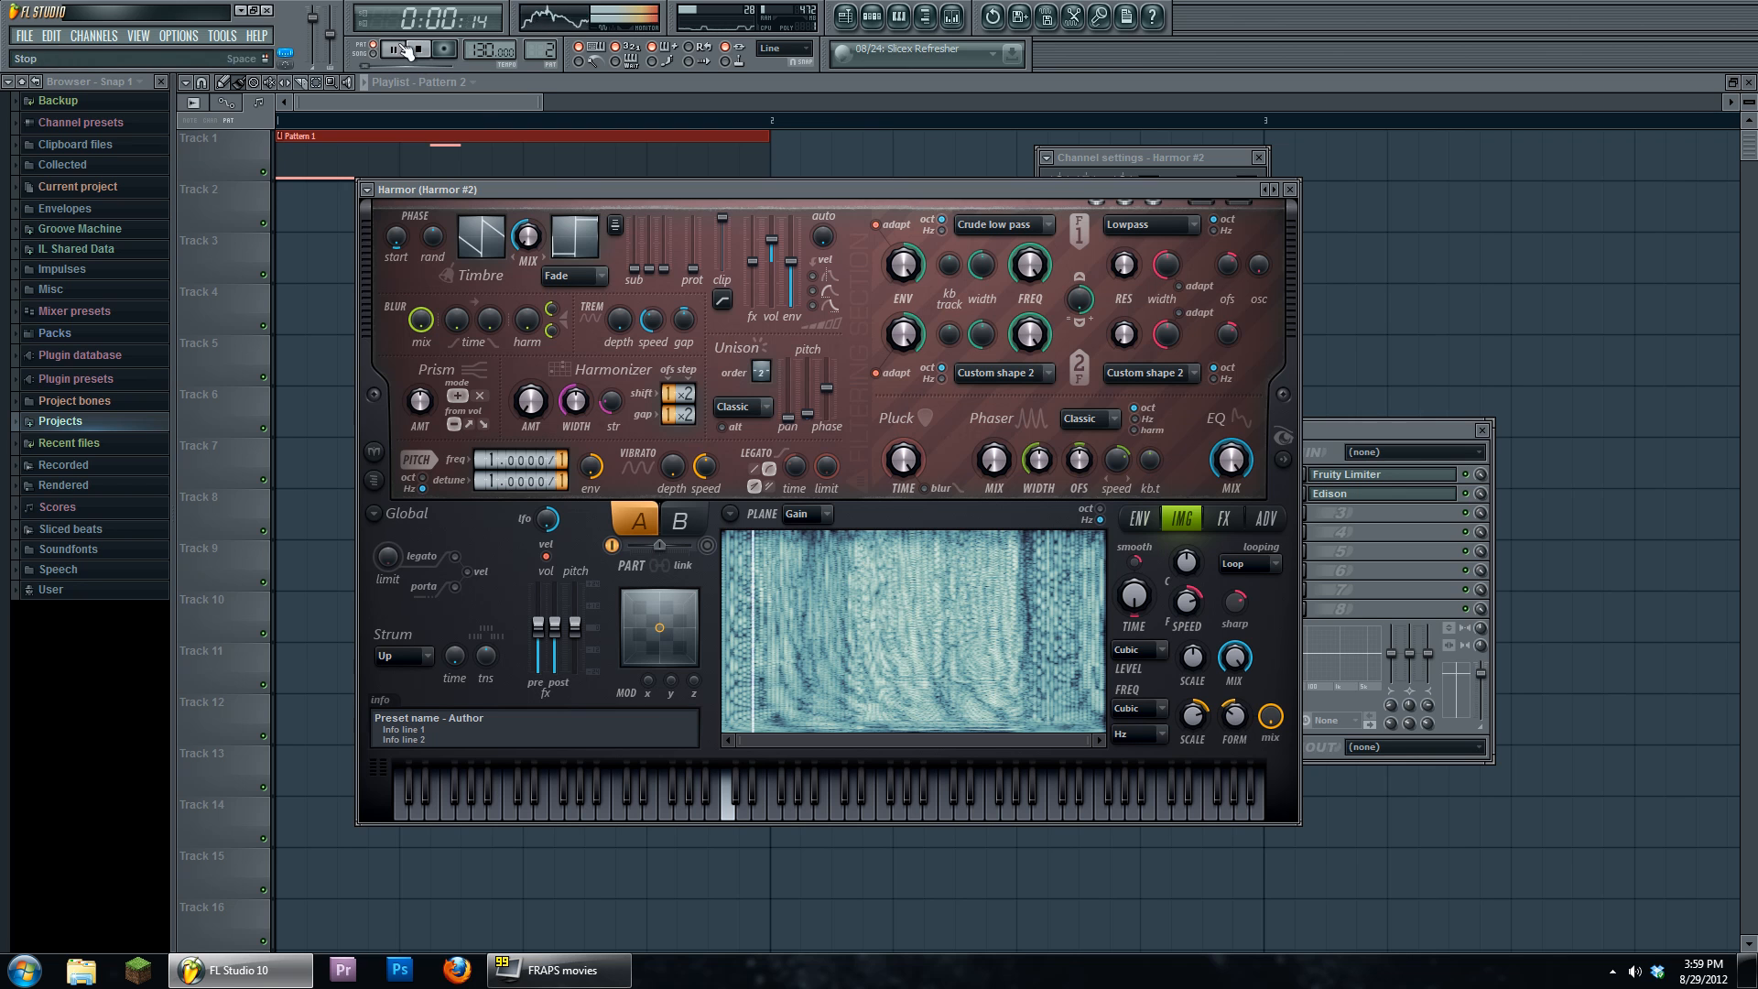
pyautogui.press('space')
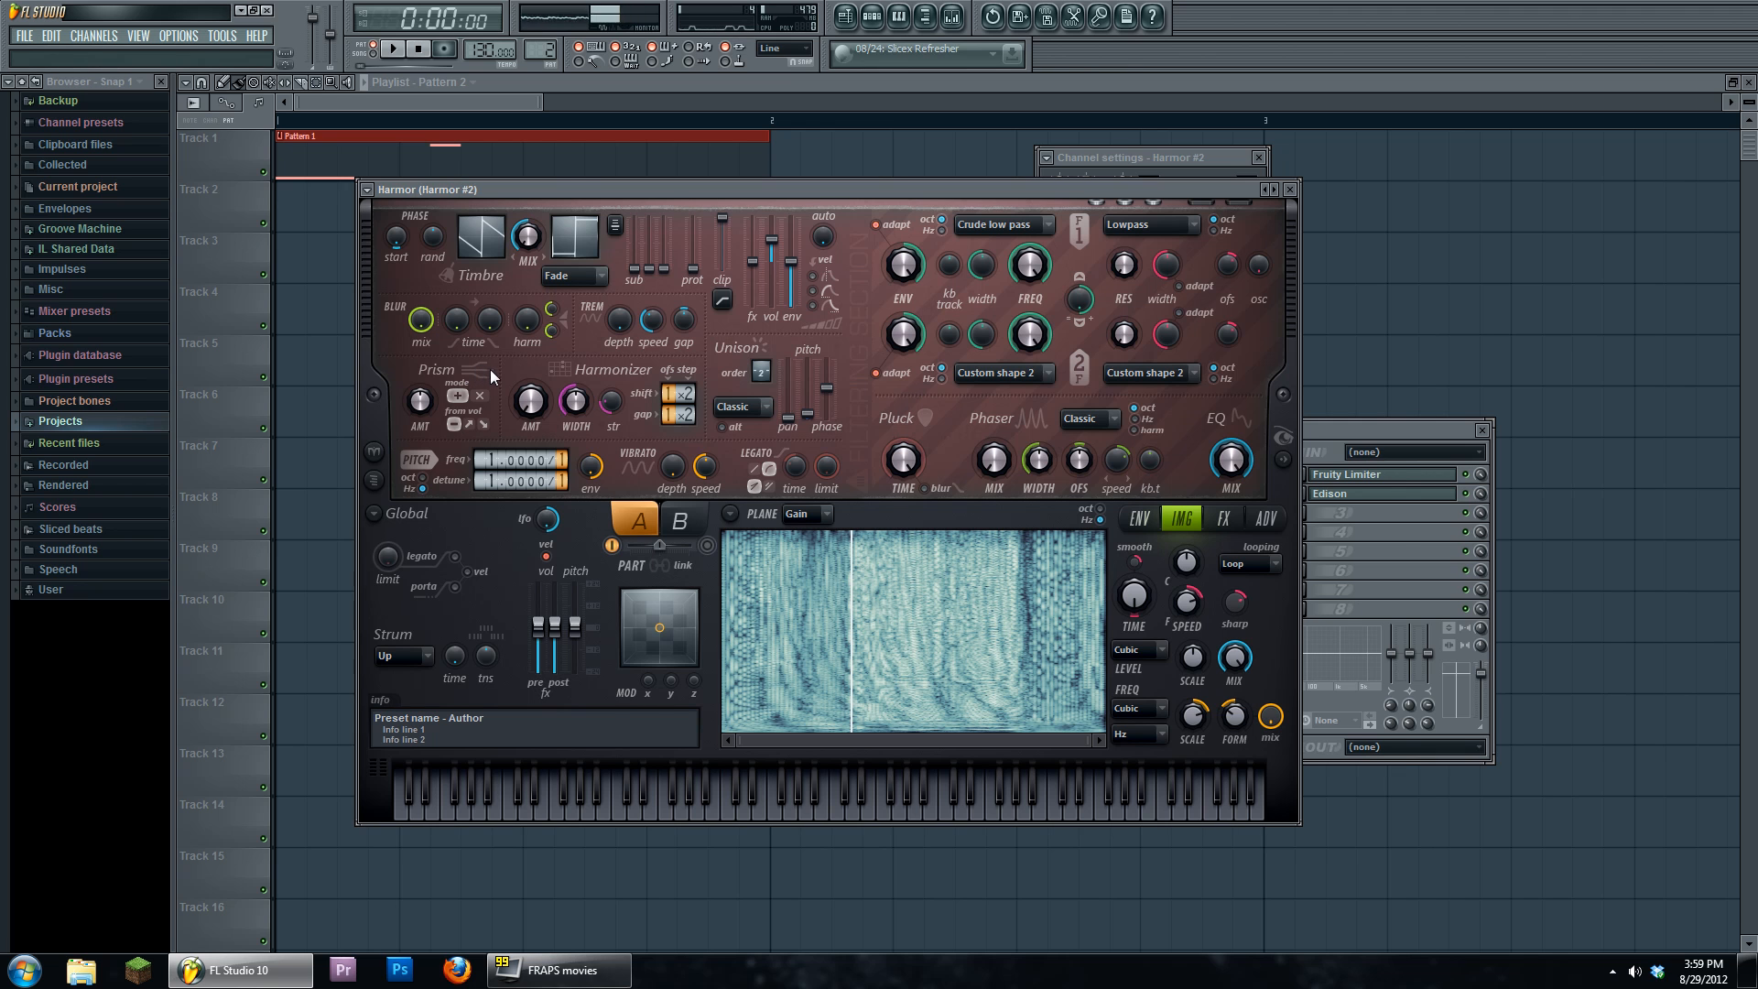
# - Show Harmor's spectrogram display during playback and zoom in on the start of the resynthesized image
pyautogui.click(1283, 459)
pyautogui.click(392, 49)
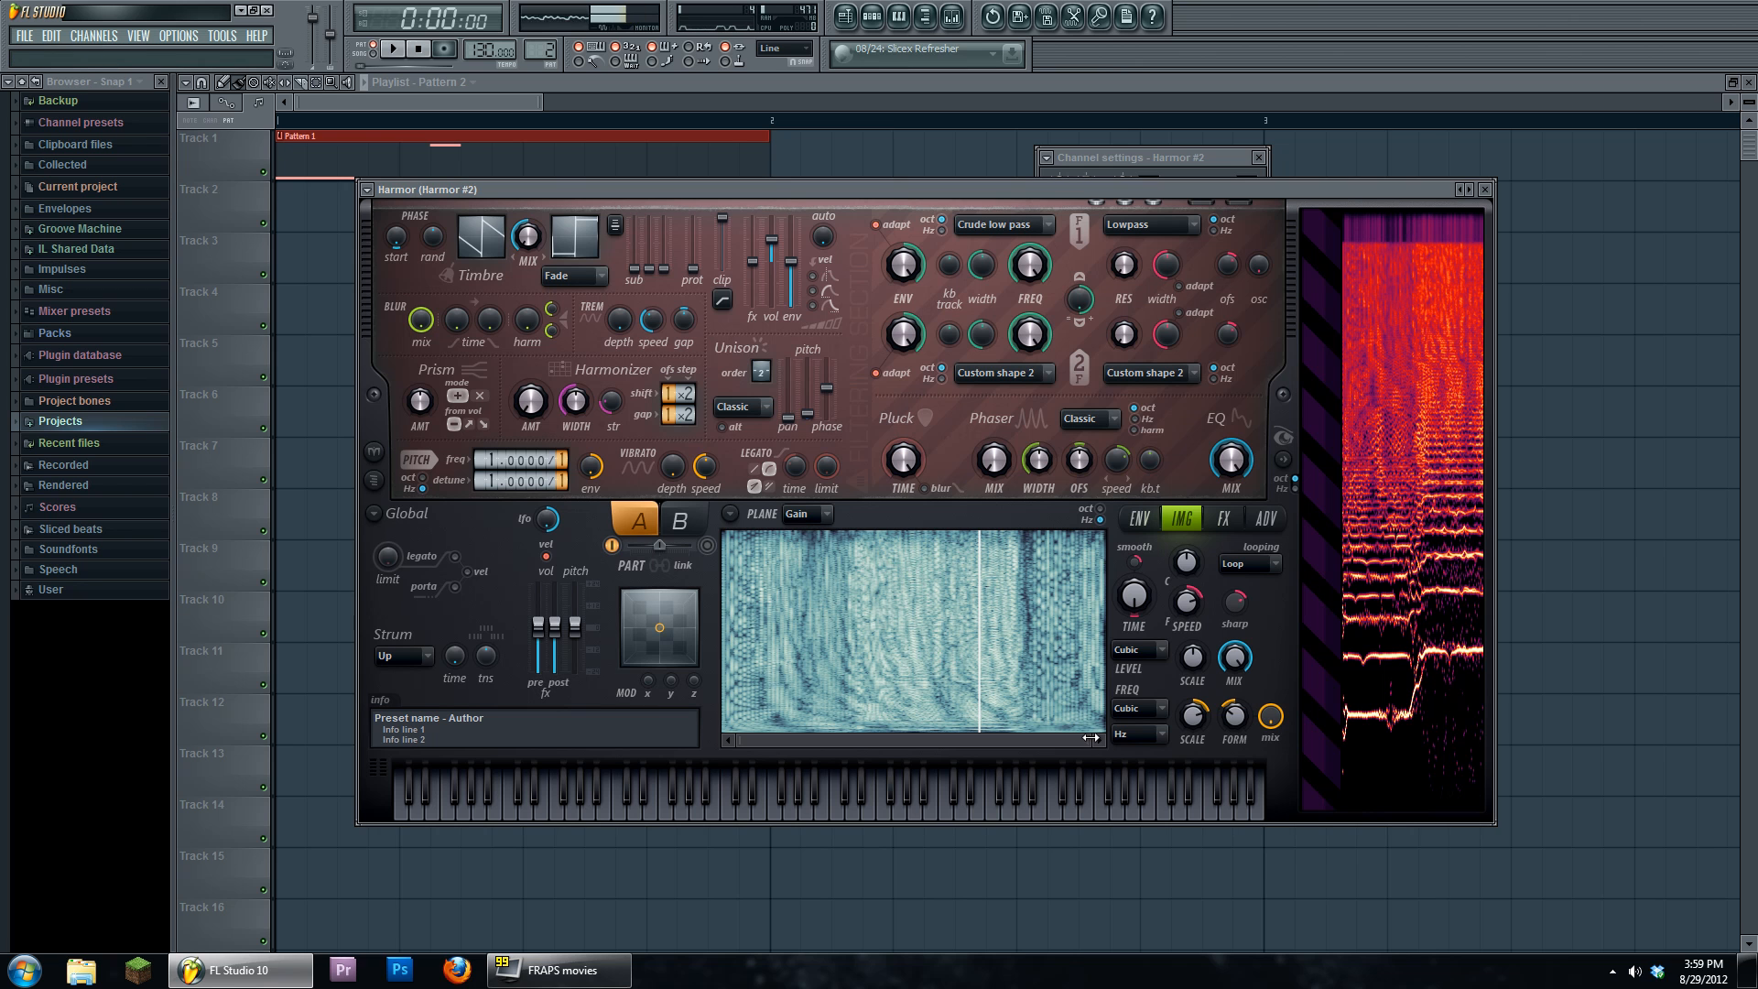
pyautogui.moveTo(1092, 738); pyautogui.dragTo(825, 739)
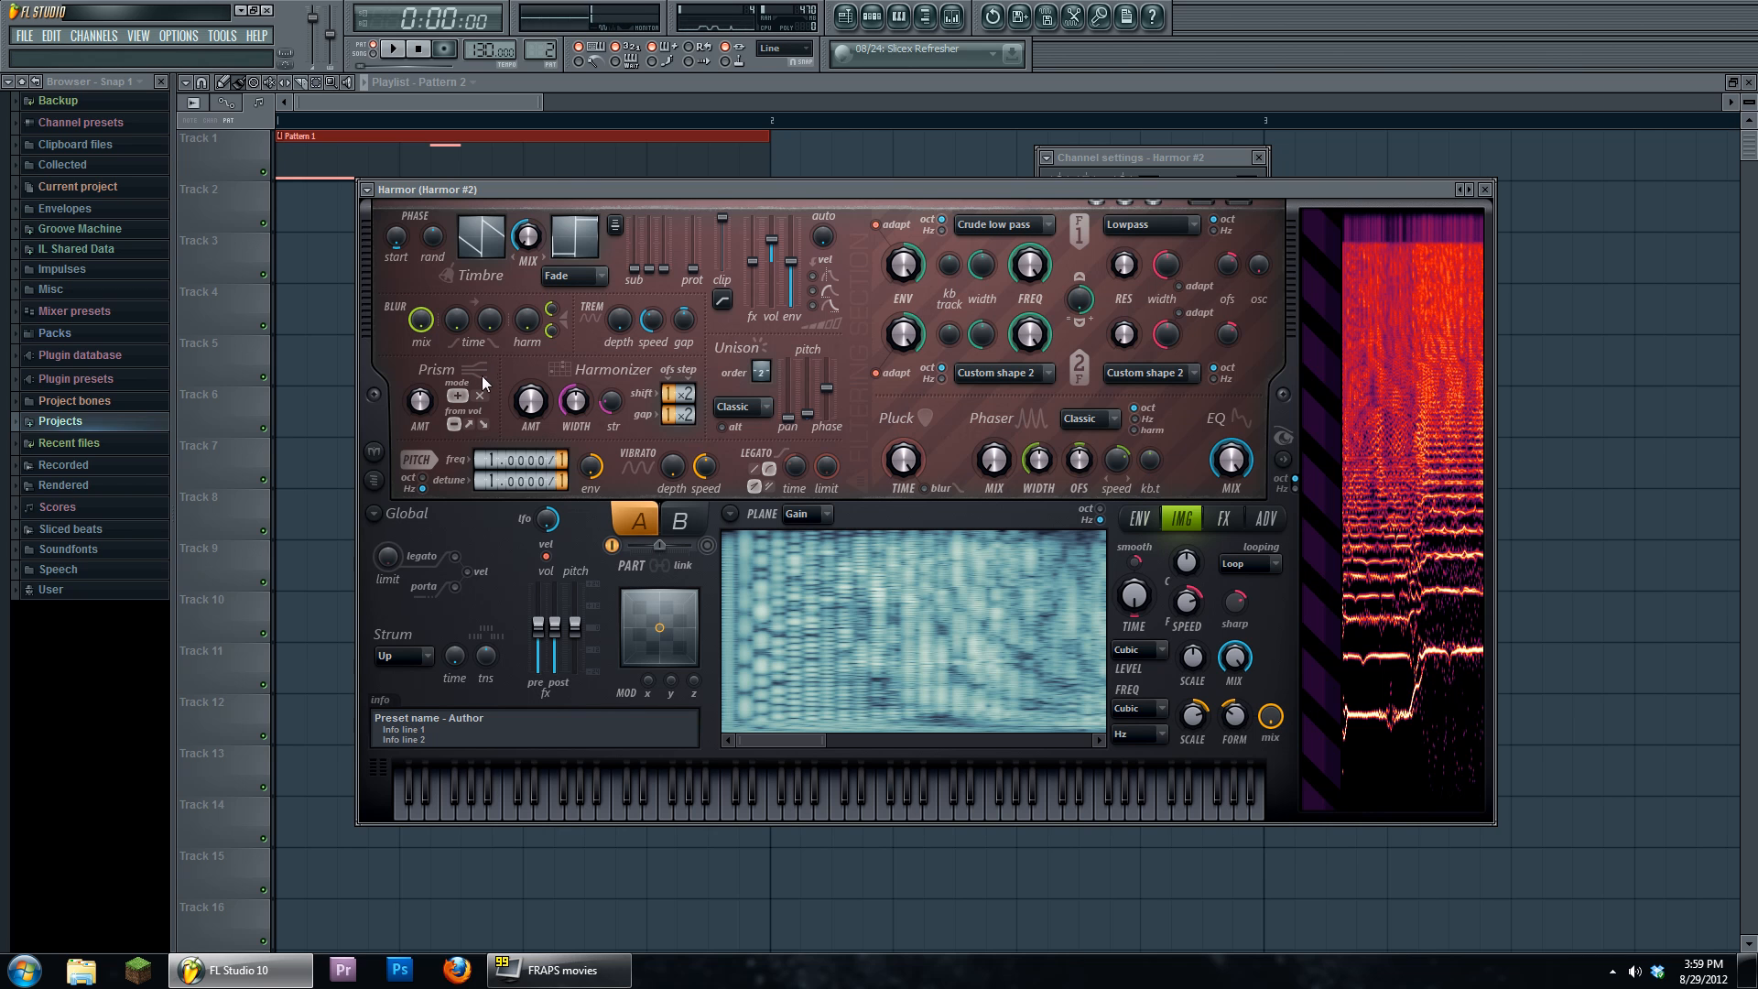
# - Open the prism amount's articulator and switch the envelope target to Harmonic prism
pyautogui.rightClick(418, 395)
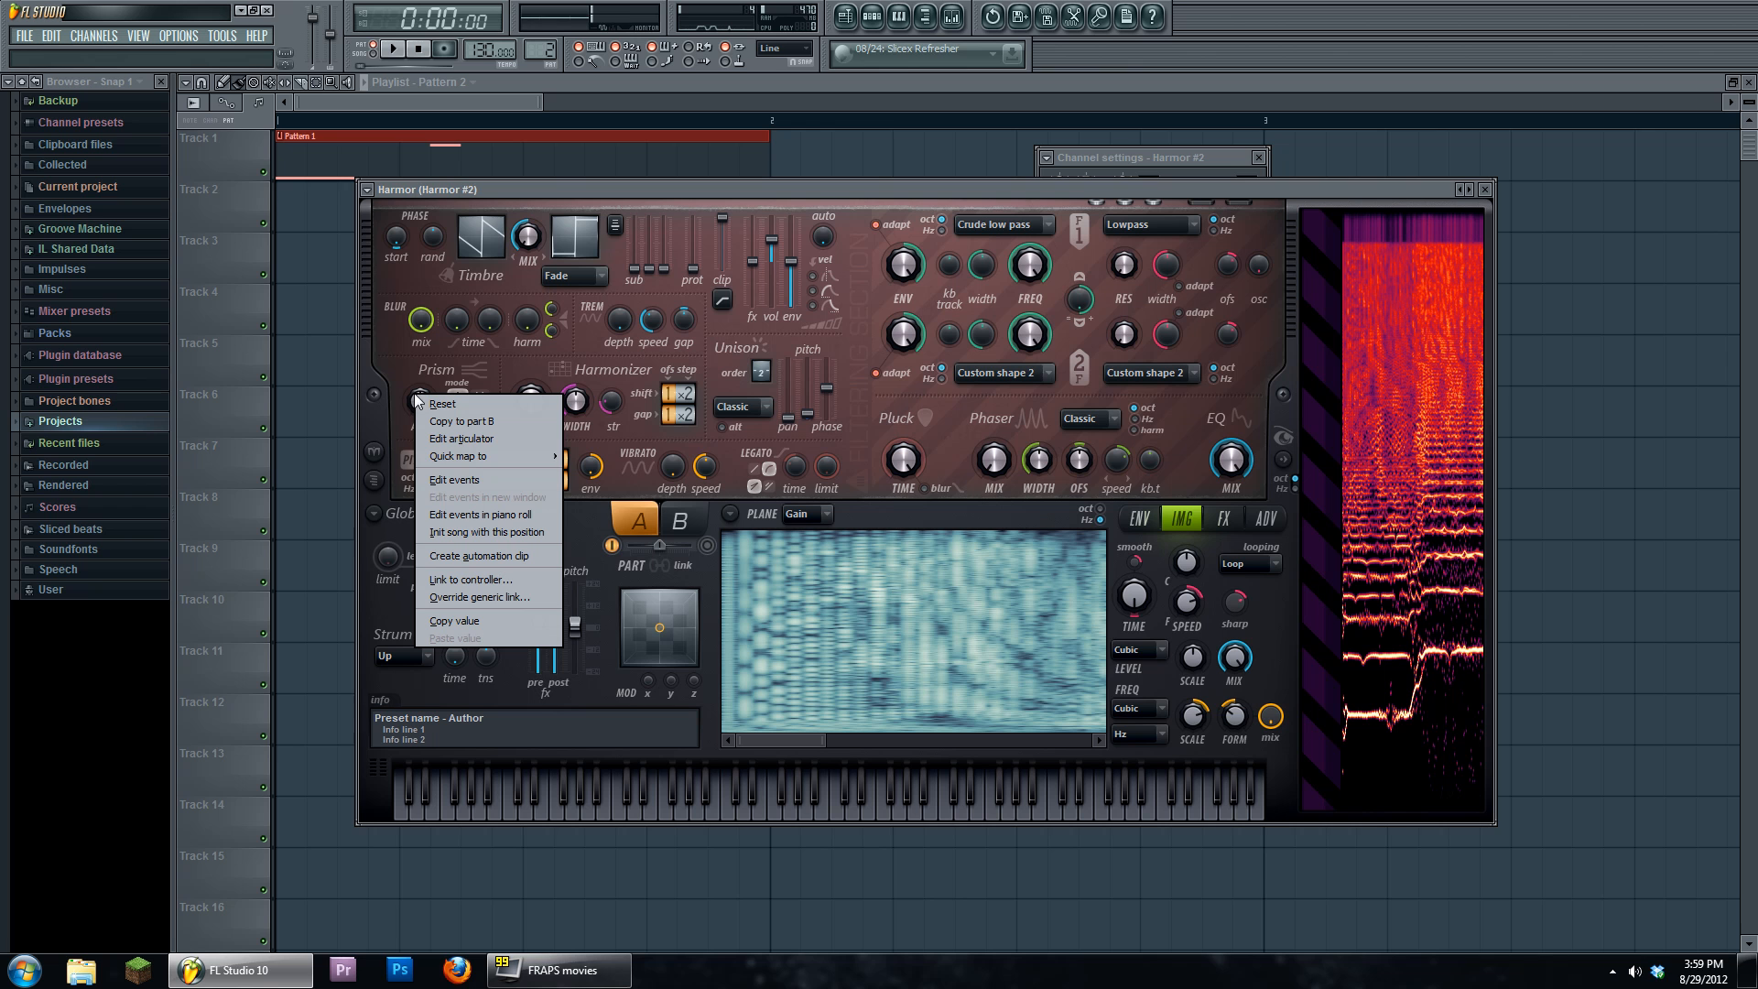
pyautogui.click(496, 441)
pyautogui.click(843, 524)
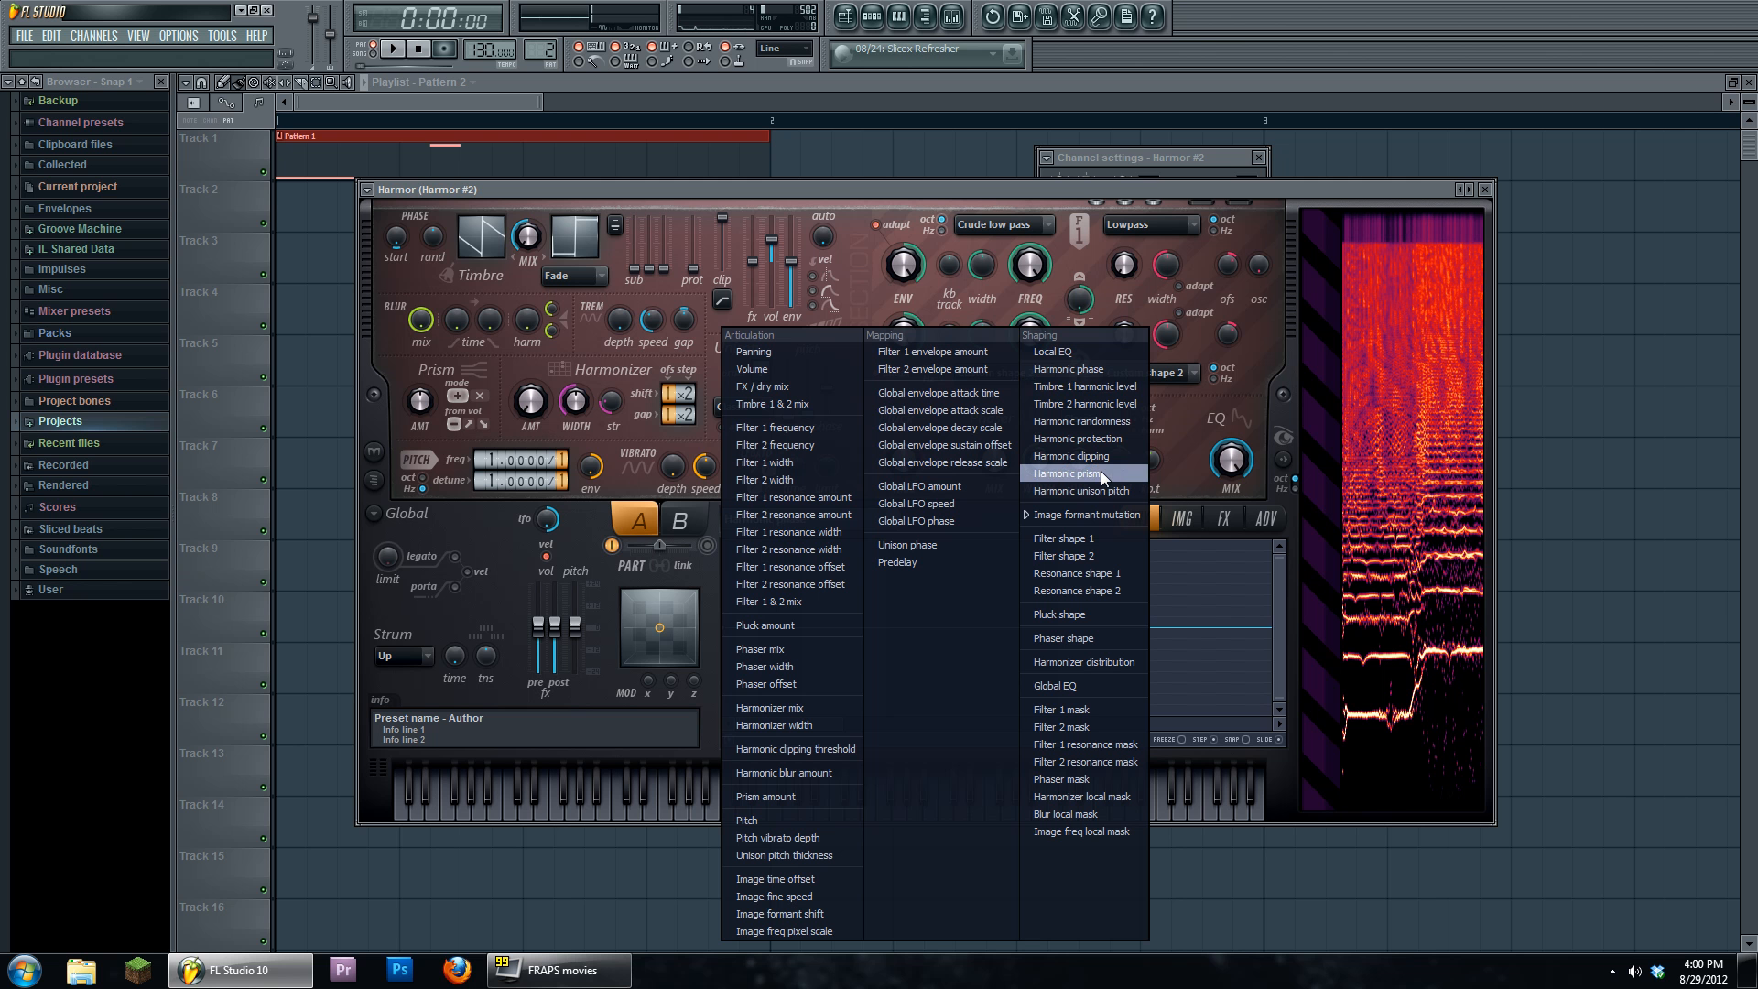
pyautogui.click(1101, 470)
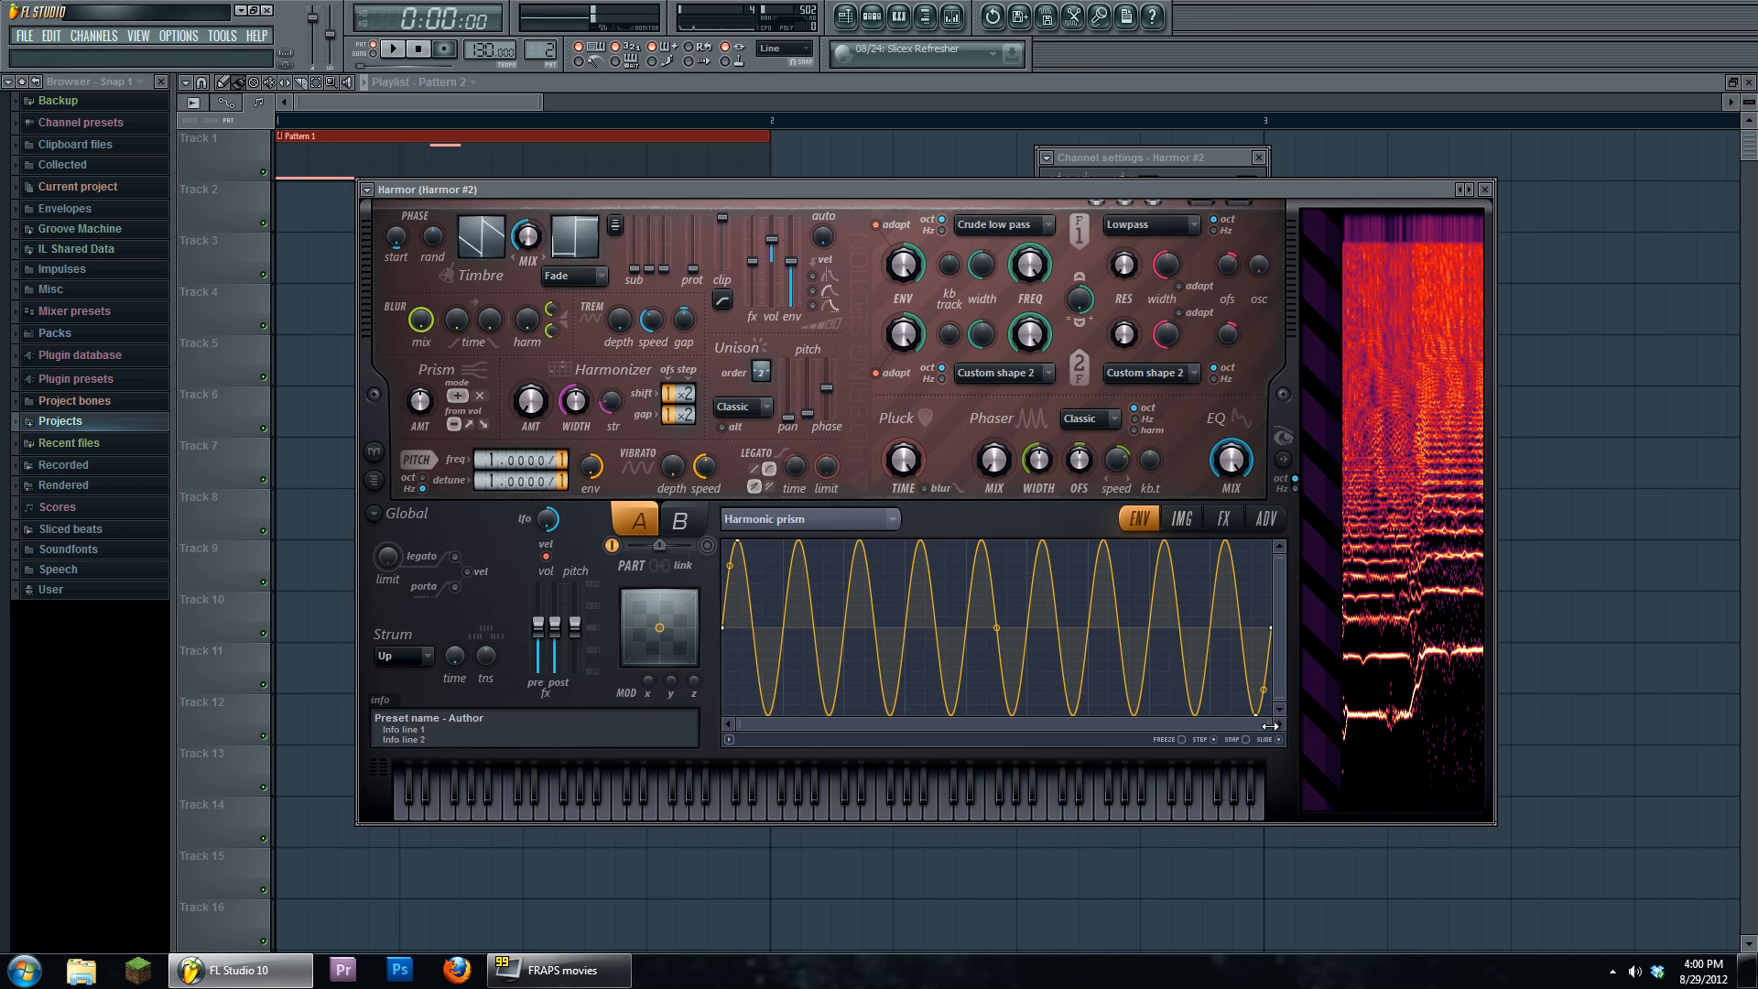
# - Draw and redraw the Harmonic prism curve into a jagged multi-peak shape while auditioning and adjusting the prism amount
pyautogui.moveTo(1275, 722); pyautogui.dragTo(1286, 721)
pyautogui.moveTo(728, 565)
pyautogui.mouseDown()
pyautogui.moveTo(950, 548)
pyautogui.moveTo(1173, 786)
pyautogui.moveTo(1272, 646)
pyautogui.mouseUp()
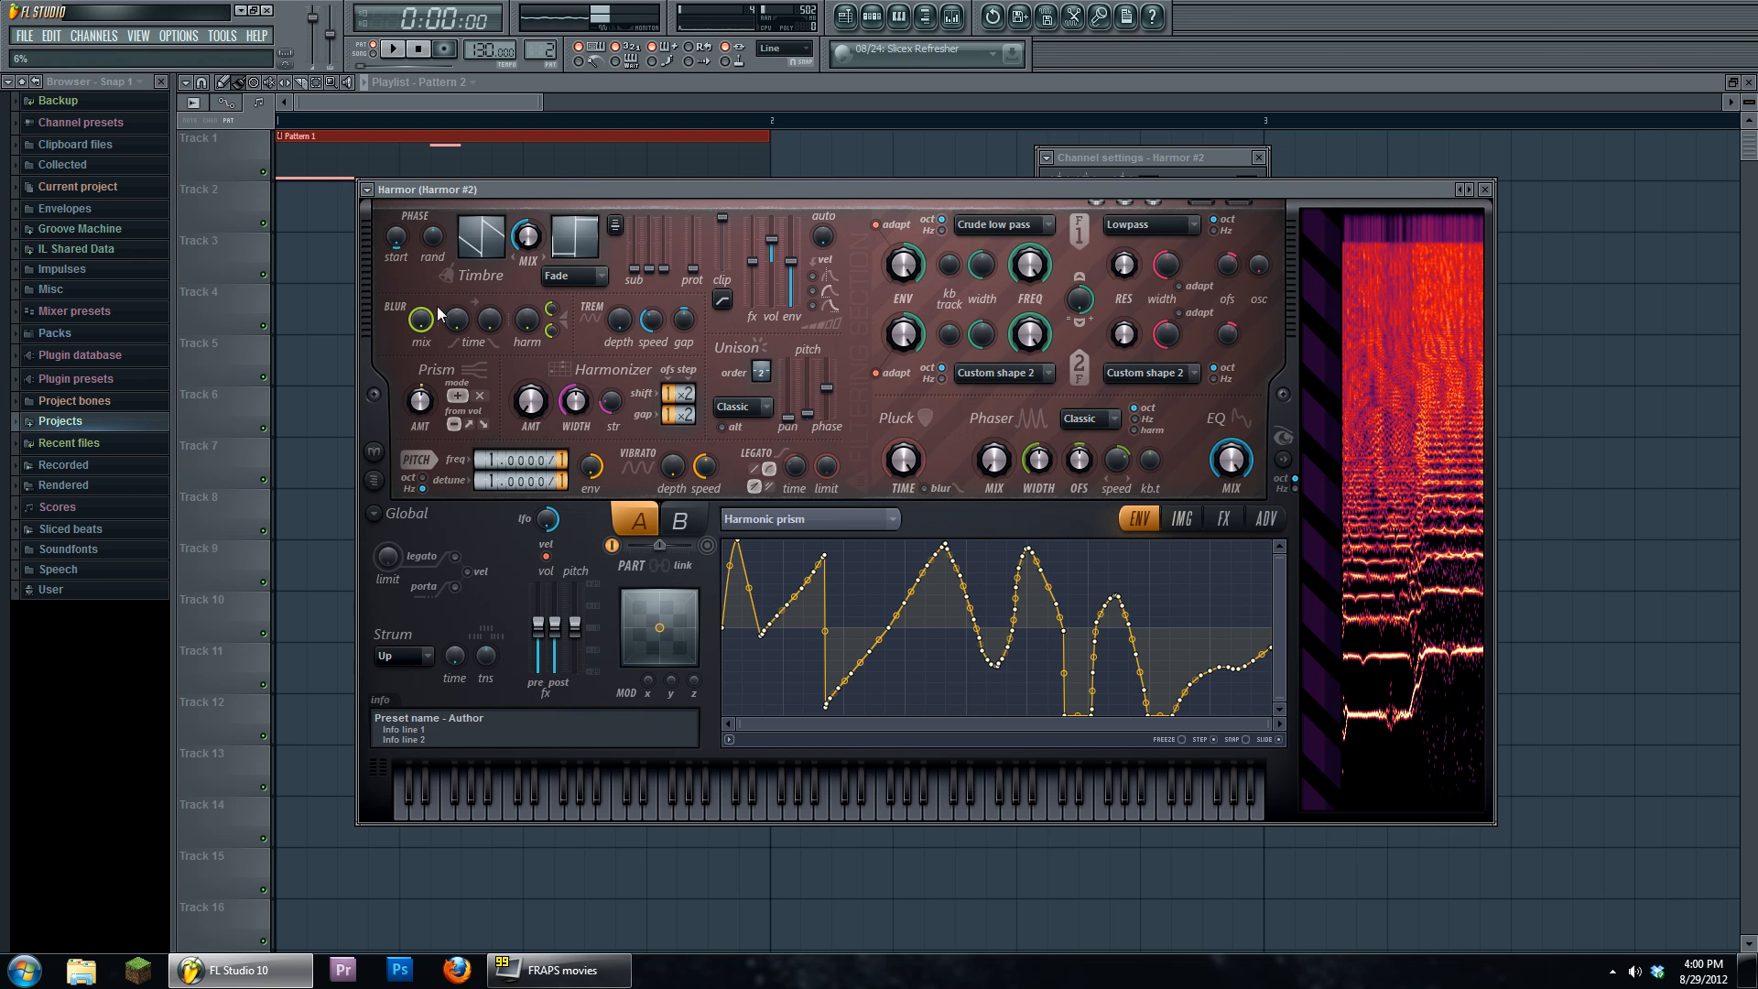
pyautogui.press('space')
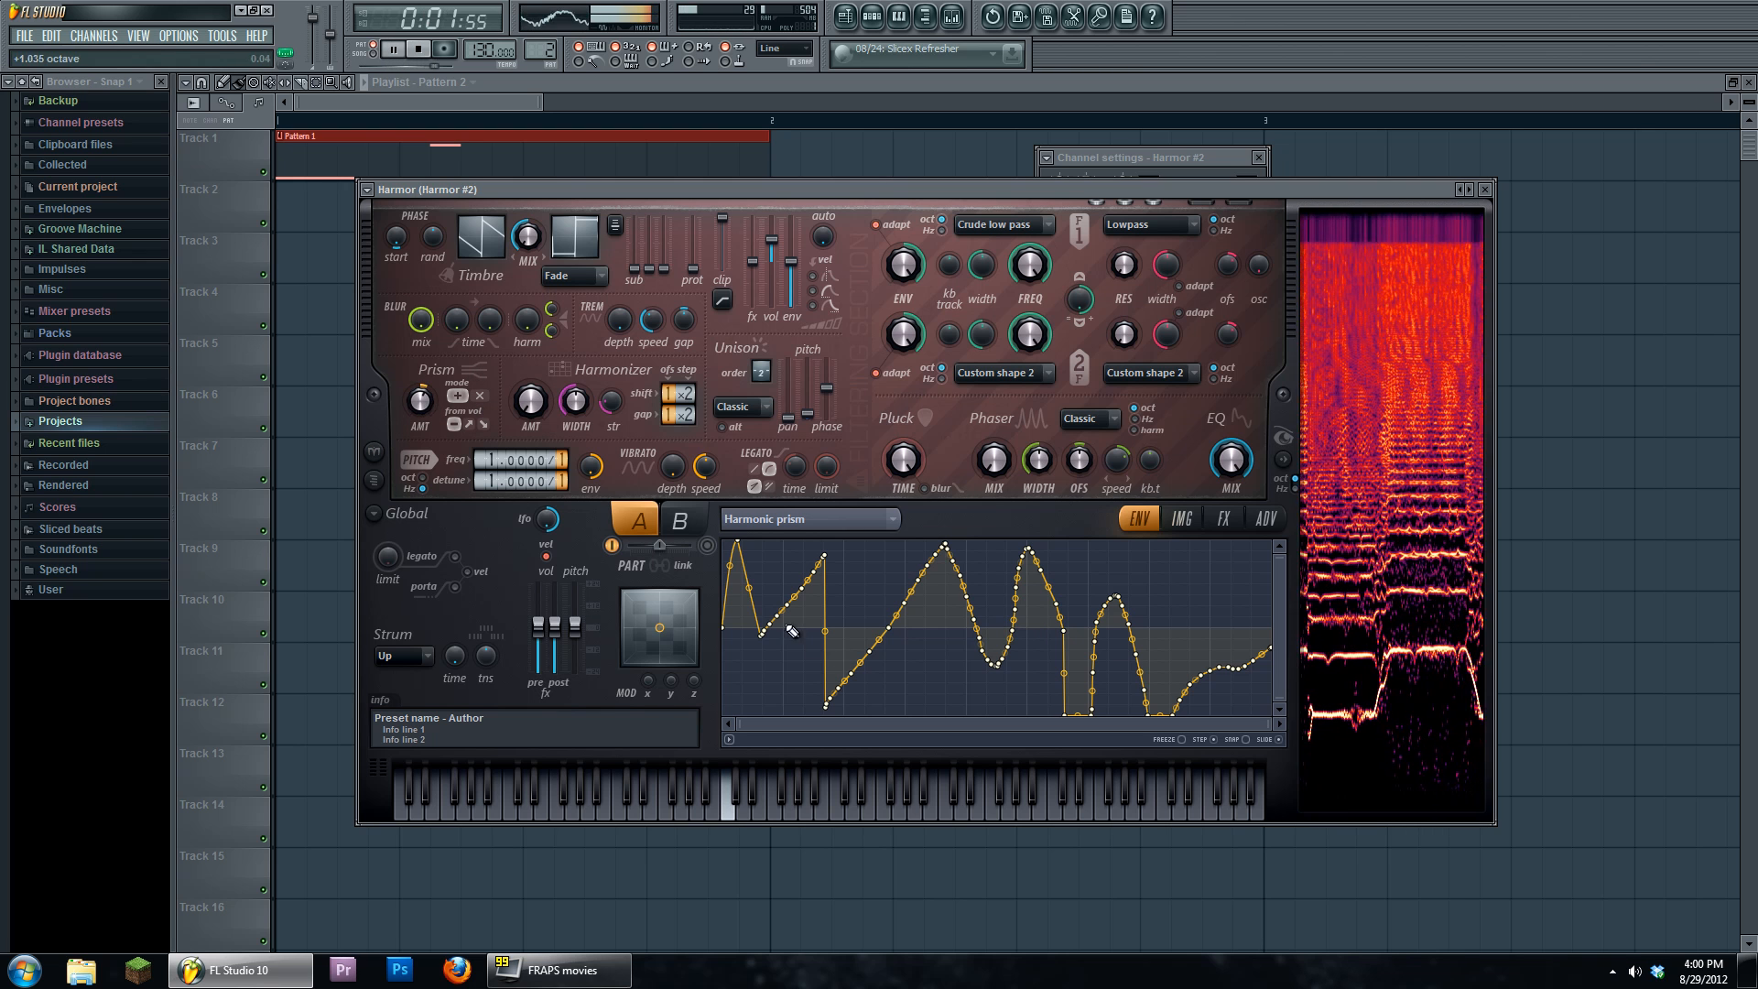
pyautogui.moveTo(778, 602)
pyautogui.mouseDown()
pyautogui.moveTo(1173, 644)
pyautogui.moveTo(913, 664)
pyautogui.moveTo(721, 588)
pyautogui.mouseUp()
pyautogui.moveTo(420, 401); pyautogui.dragTo(420, 392)
pyautogui.moveTo(1093, 648); pyautogui.dragTo(729, 715)
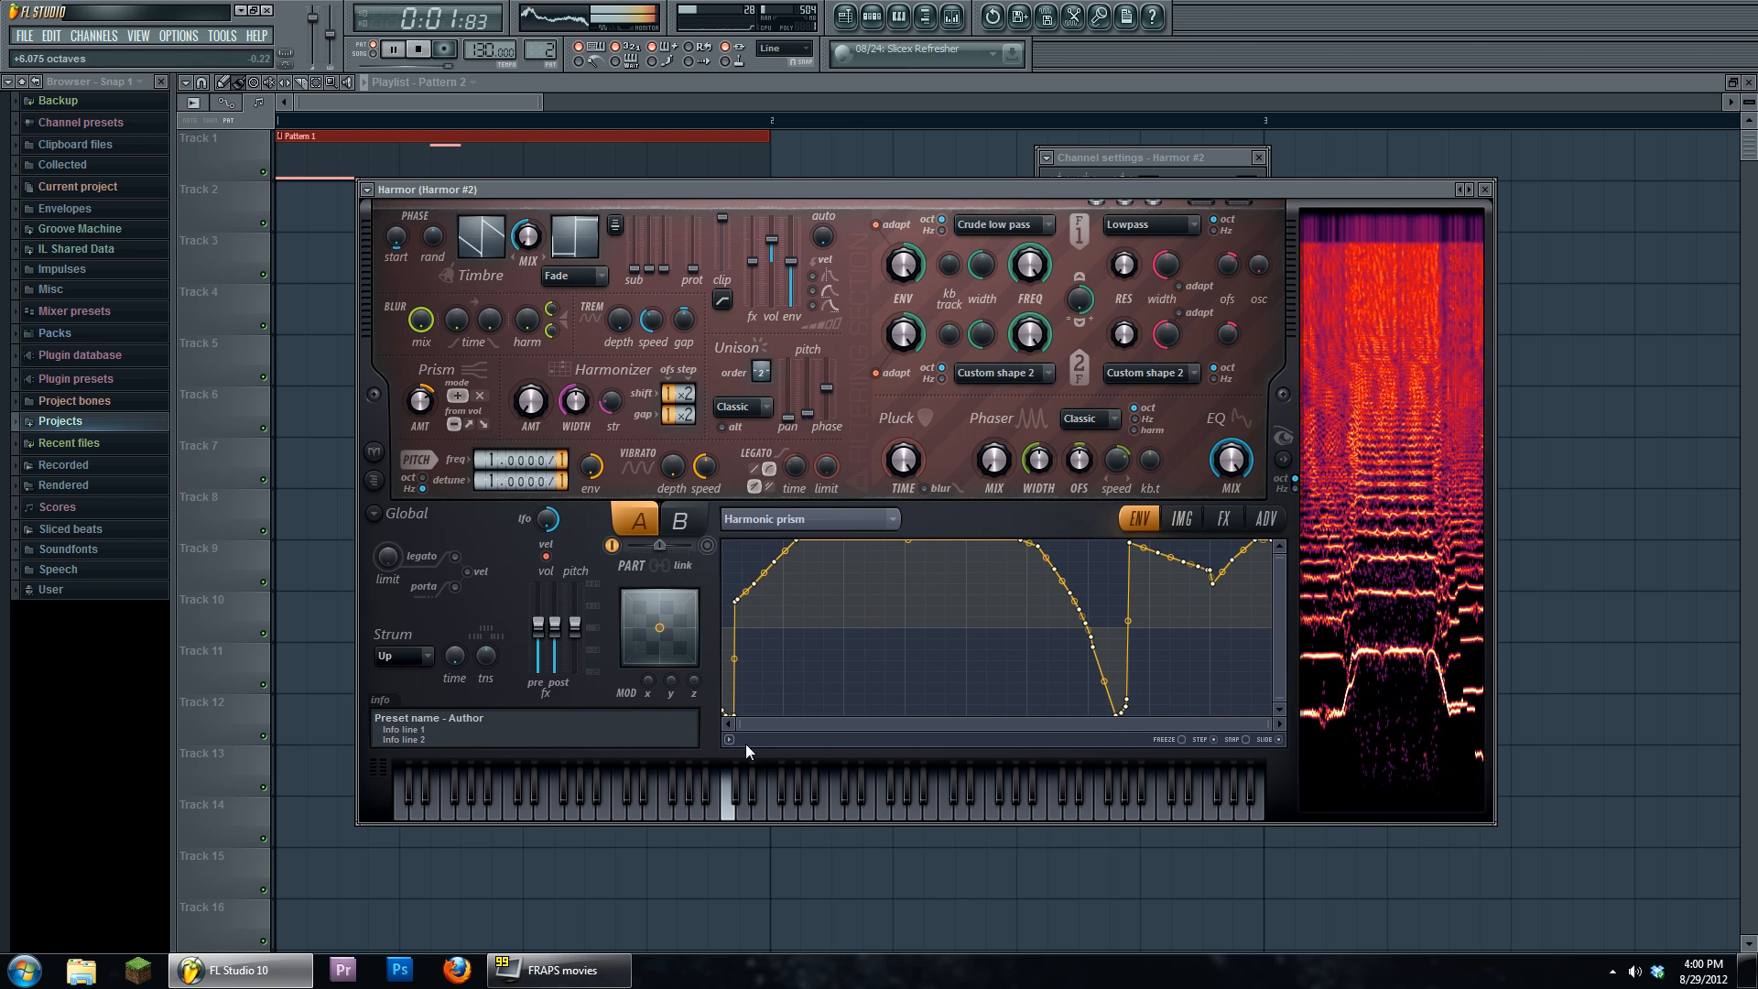
pyautogui.moveTo(963, 694)
pyautogui.mouseDown()
pyautogui.moveTo(1050, 540)
pyautogui.moveTo(904, 699)
pyautogui.moveTo(941, 715)
pyautogui.moveTo(567, 589)
pyautogui.moveTo(788, 608)
pyautogui.moveTo(723, 609)
pyautogui.moveTo(797, 586)
pyautogui.moveTo(892, 715)
pyautogui.moveTo(1067, 718)
pyautogui.moveTo(1238, 548)
pyautogui.moveTo(1271, 615)
pyautogui.mouseUp()
pyautogui.press('space')
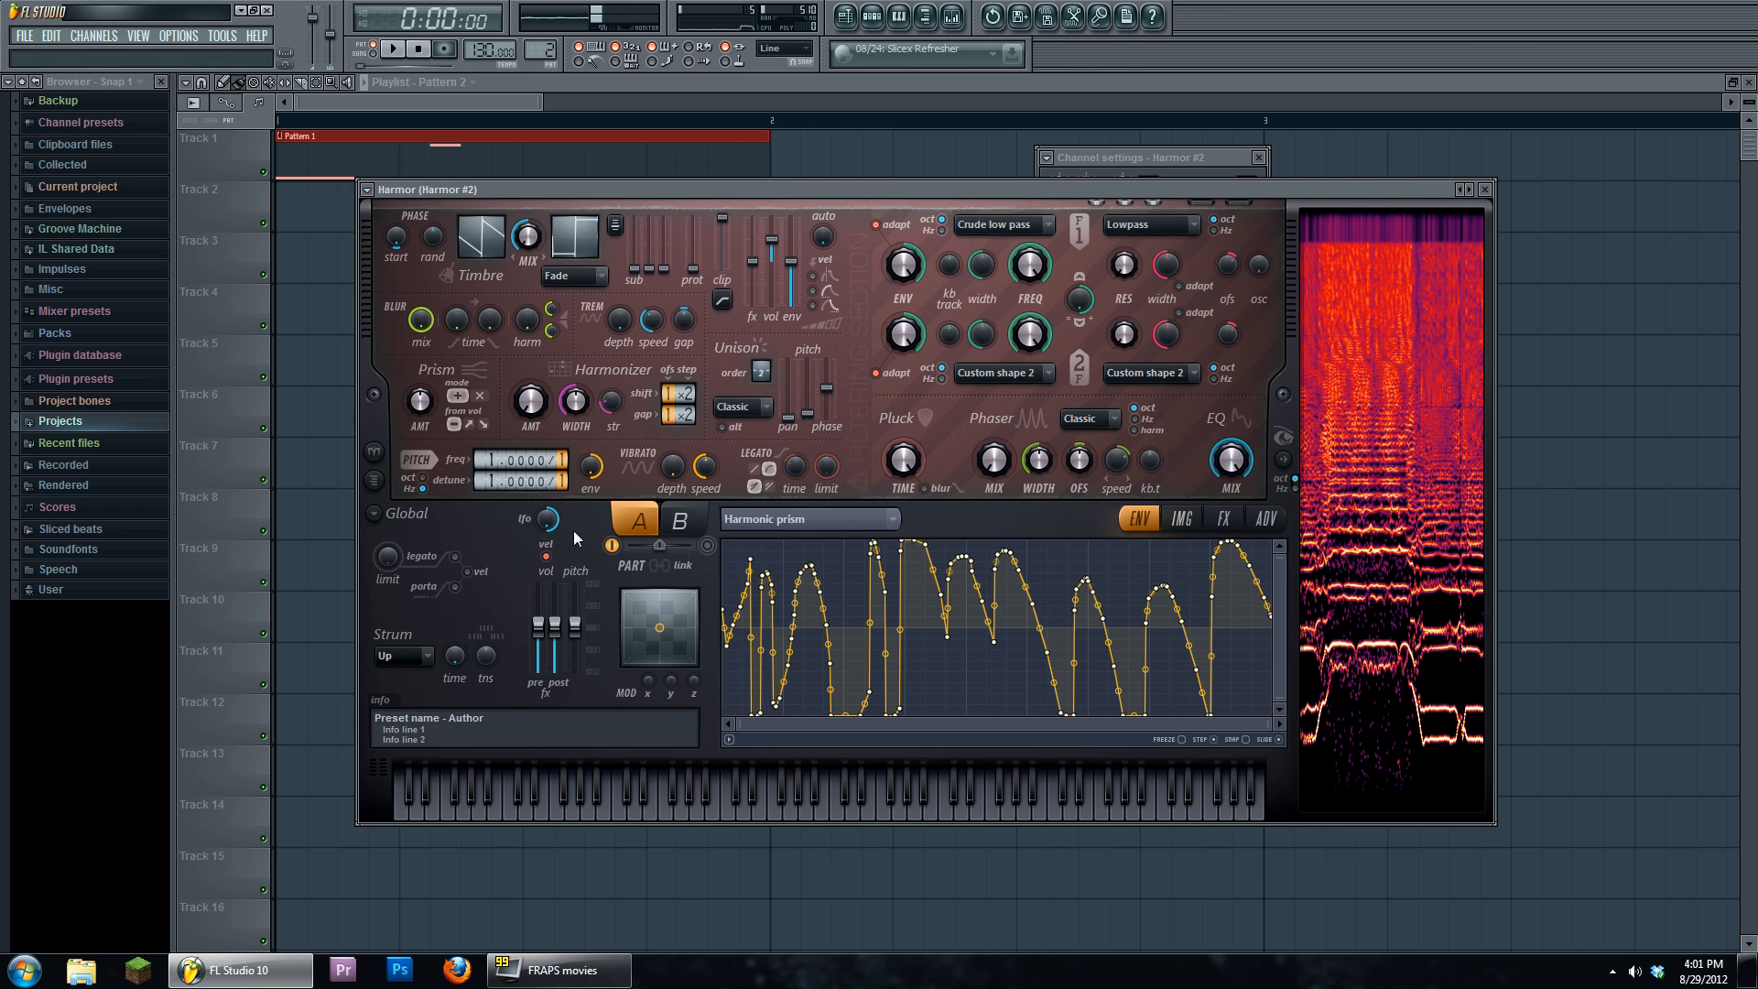
# - Check Harmor #2's effects page and return to the image page
pyautogui.click(1181, 519)
pyautogui.click(1227, 520)
pyautogui.click(1181, 519)
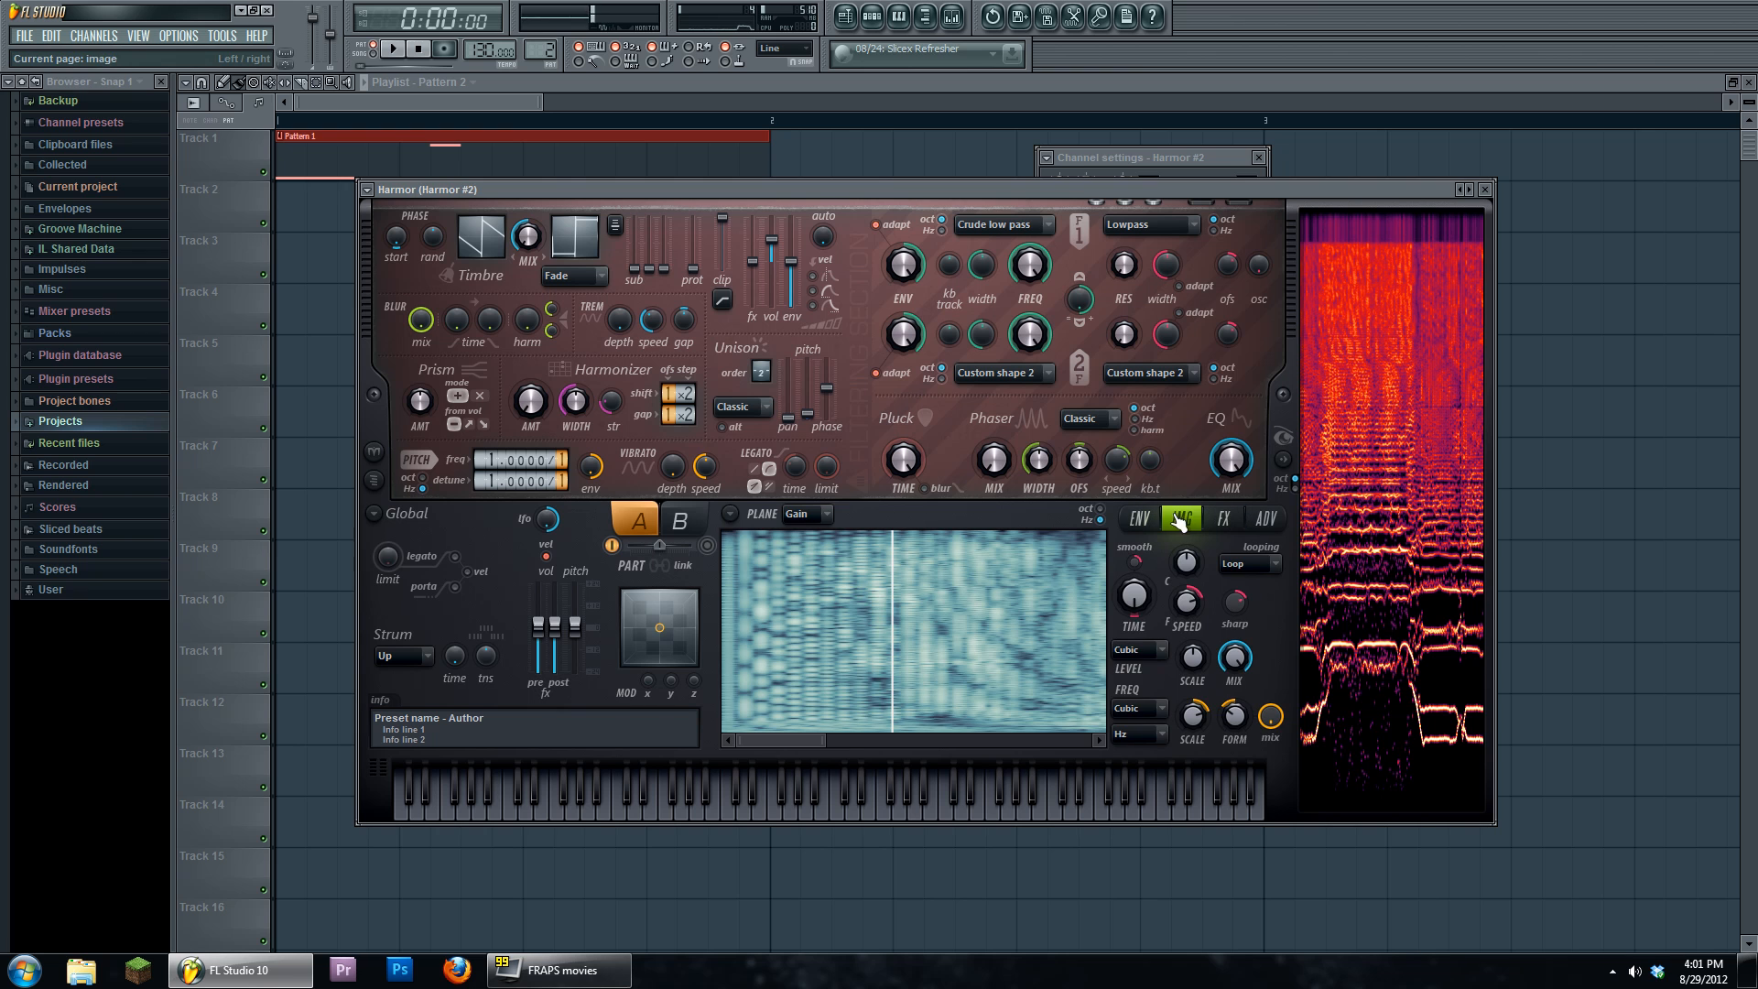
# - Record Harmor #2's playback into Edison on mixer Insert 1 and delete the tail after the second song jump
pyautogui.click(1126, 157)
pyautogui.doubleClick(1247, 183)
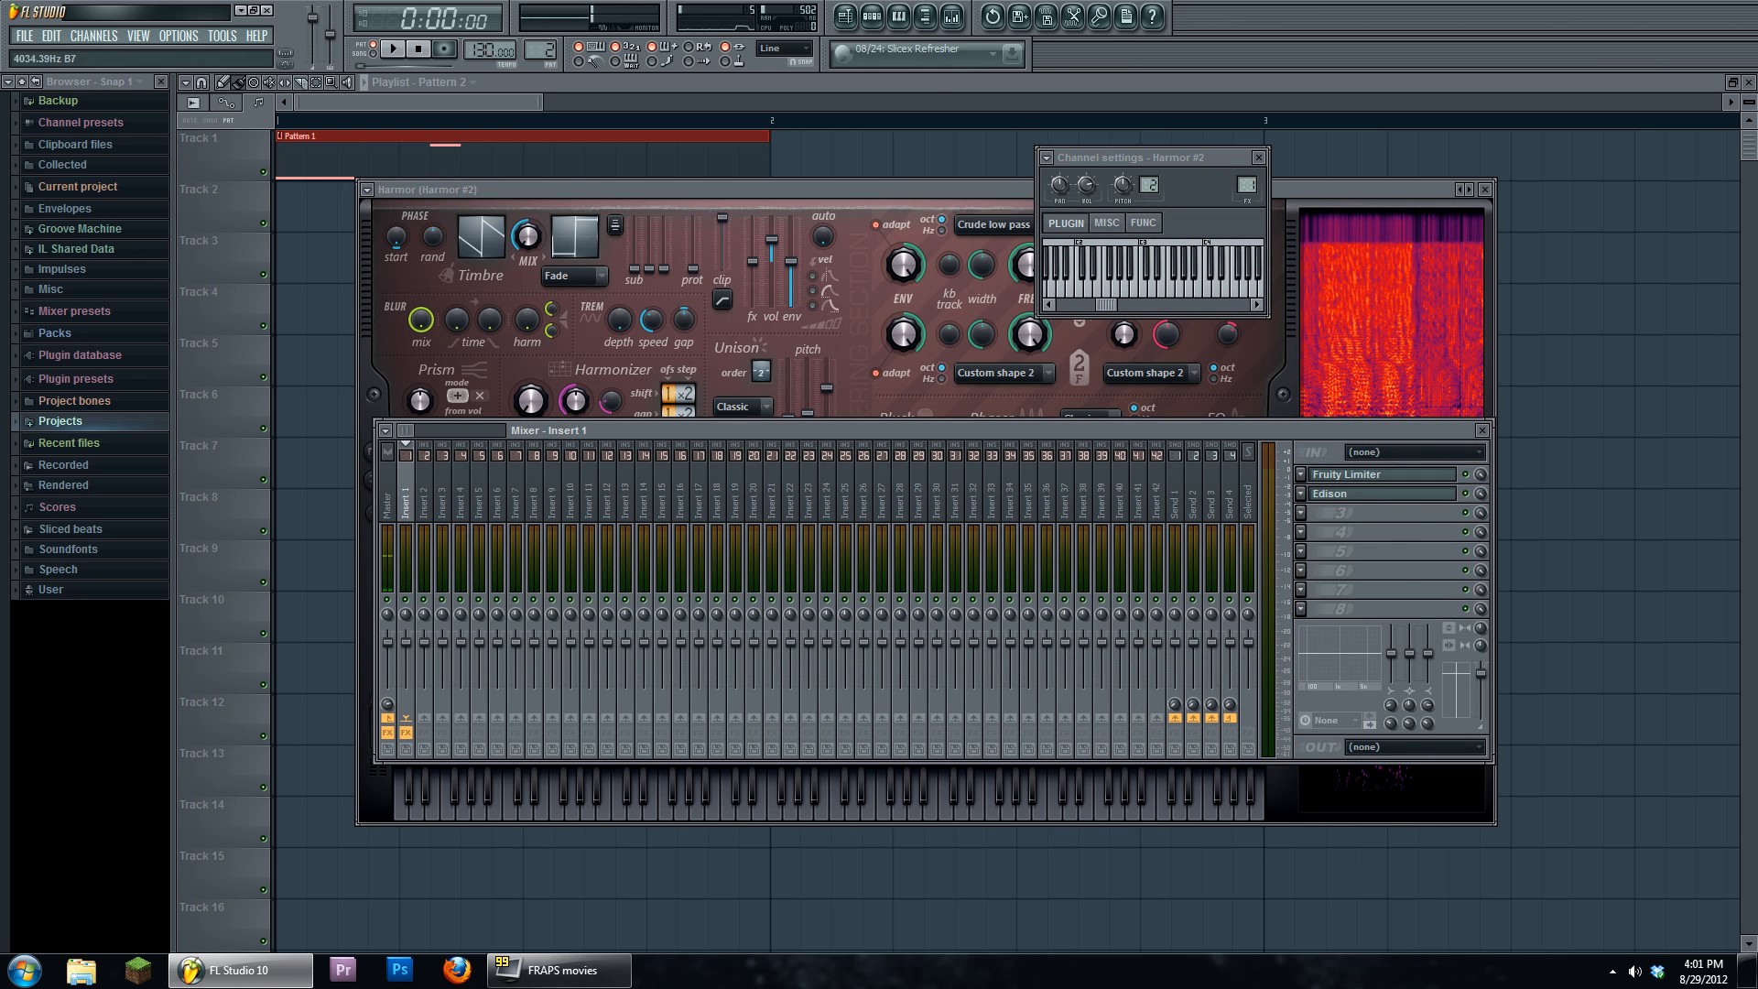
pyautogui.click(1378, 494)
pyautogui.click(681, 455)
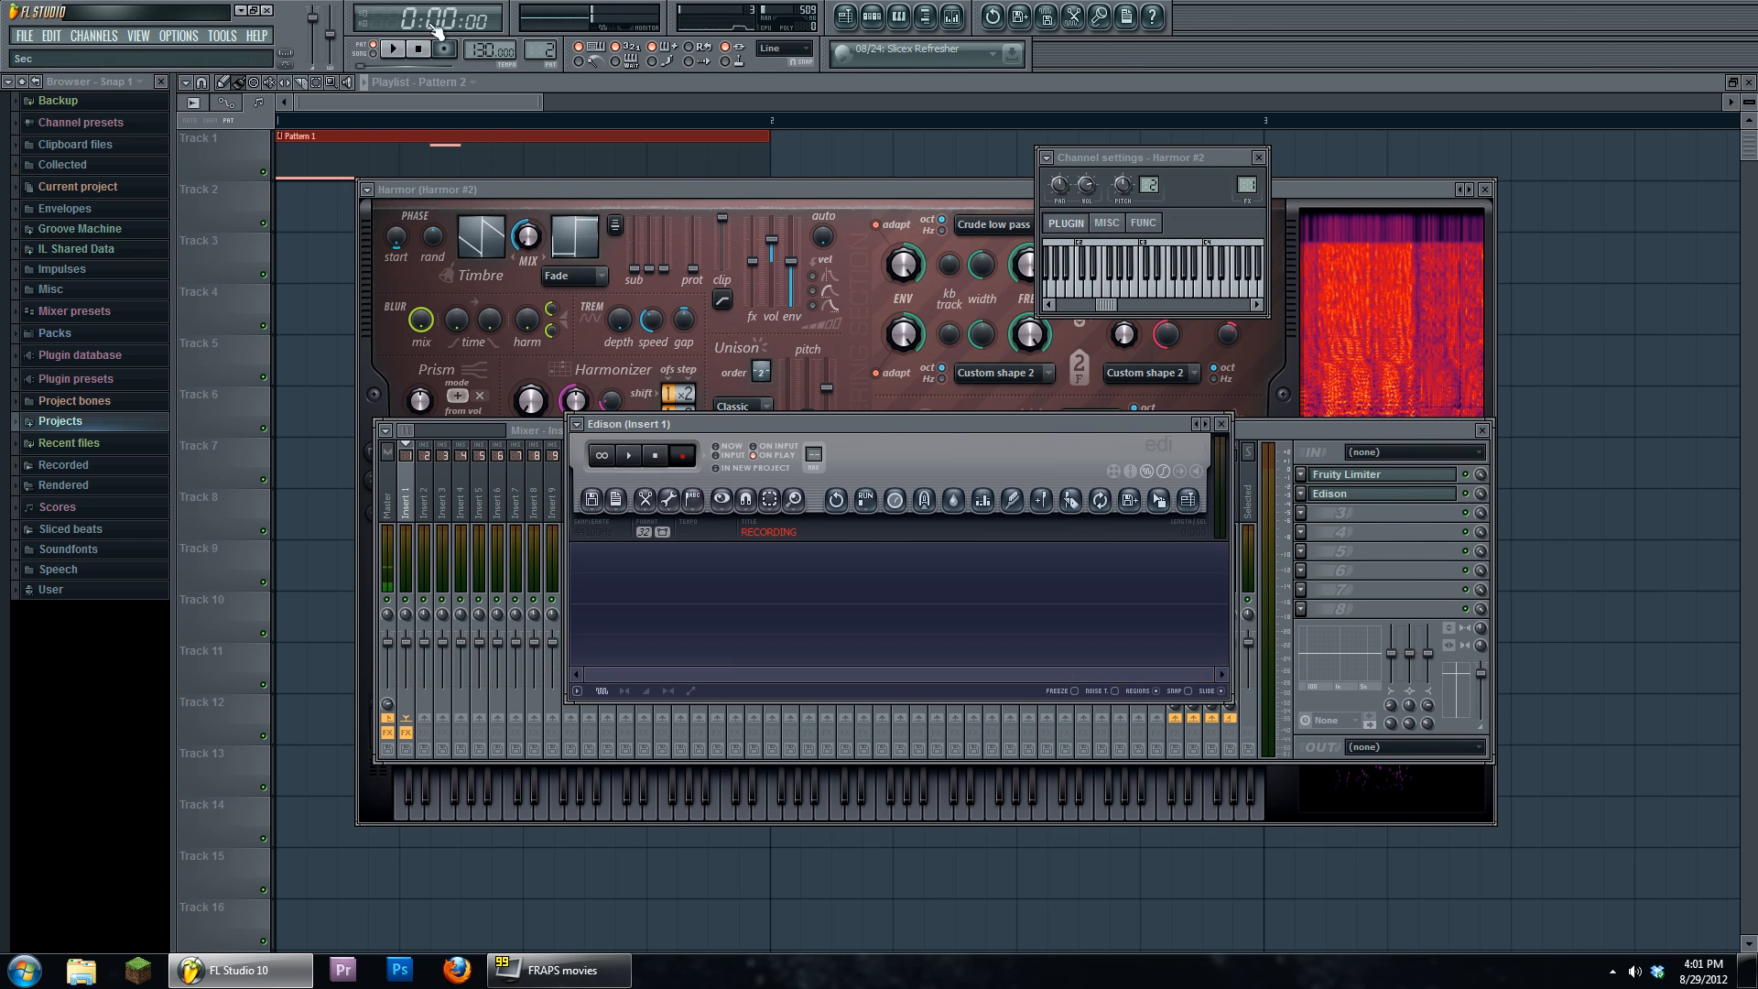
pyautogui.click(392, 49)
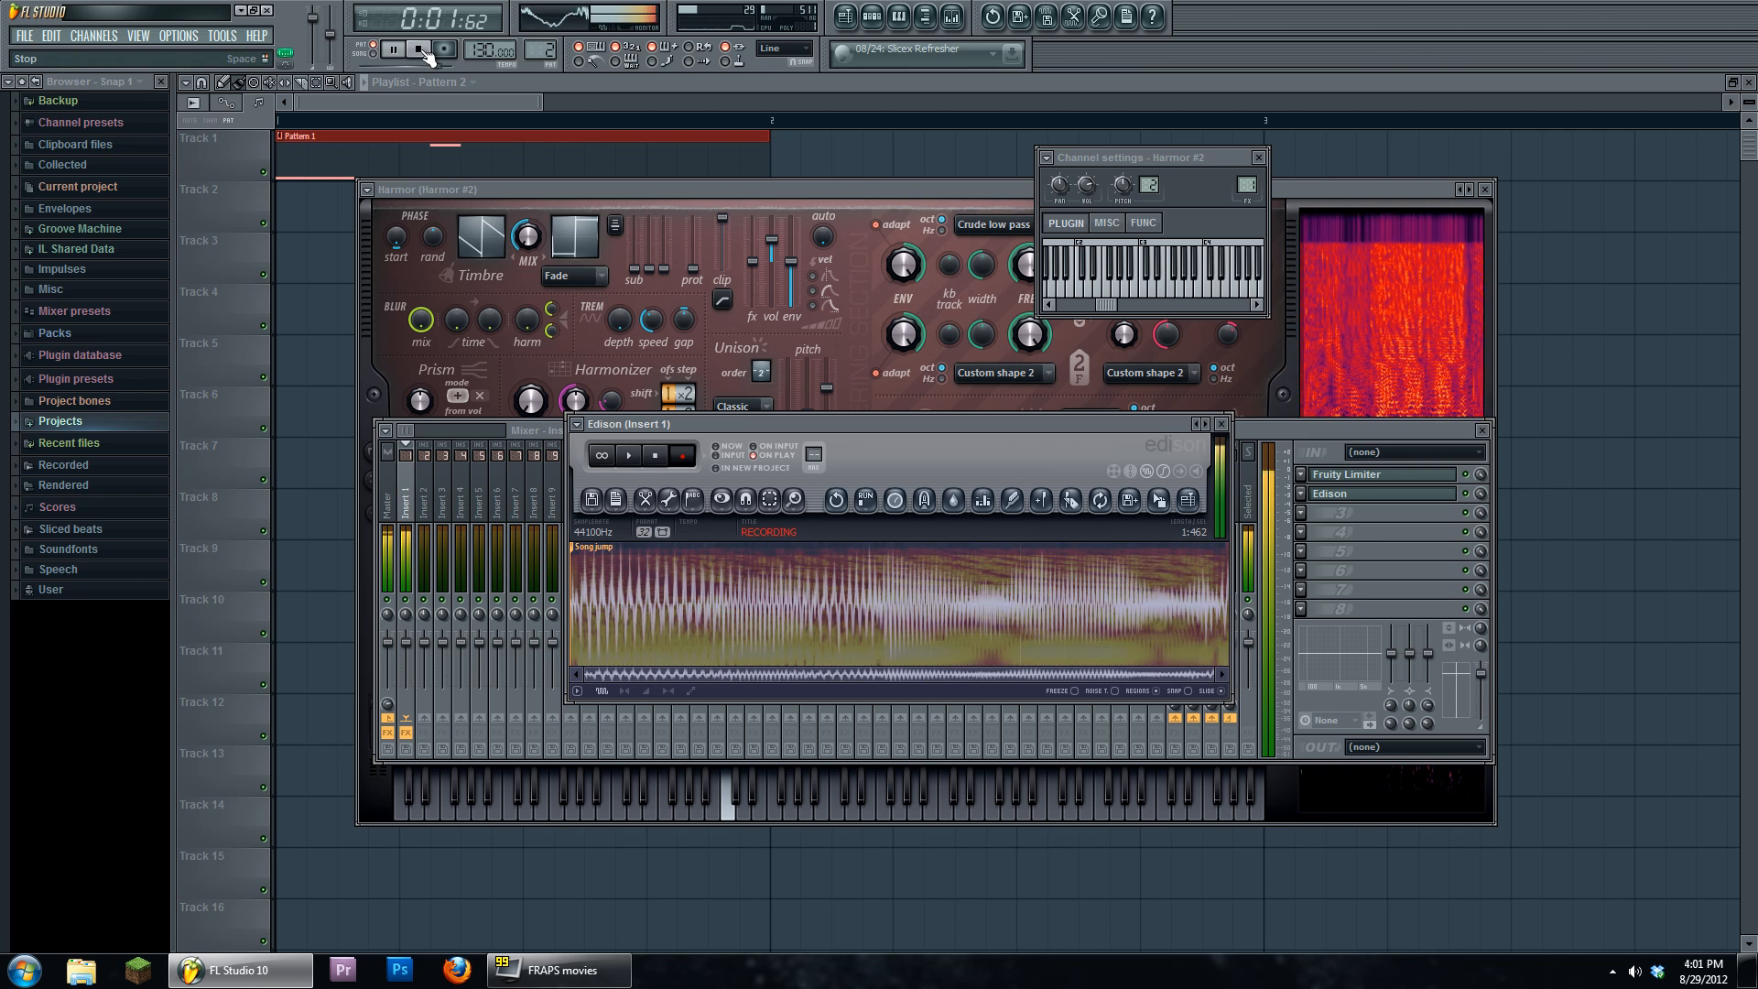
pyautogui.click(420, 50)
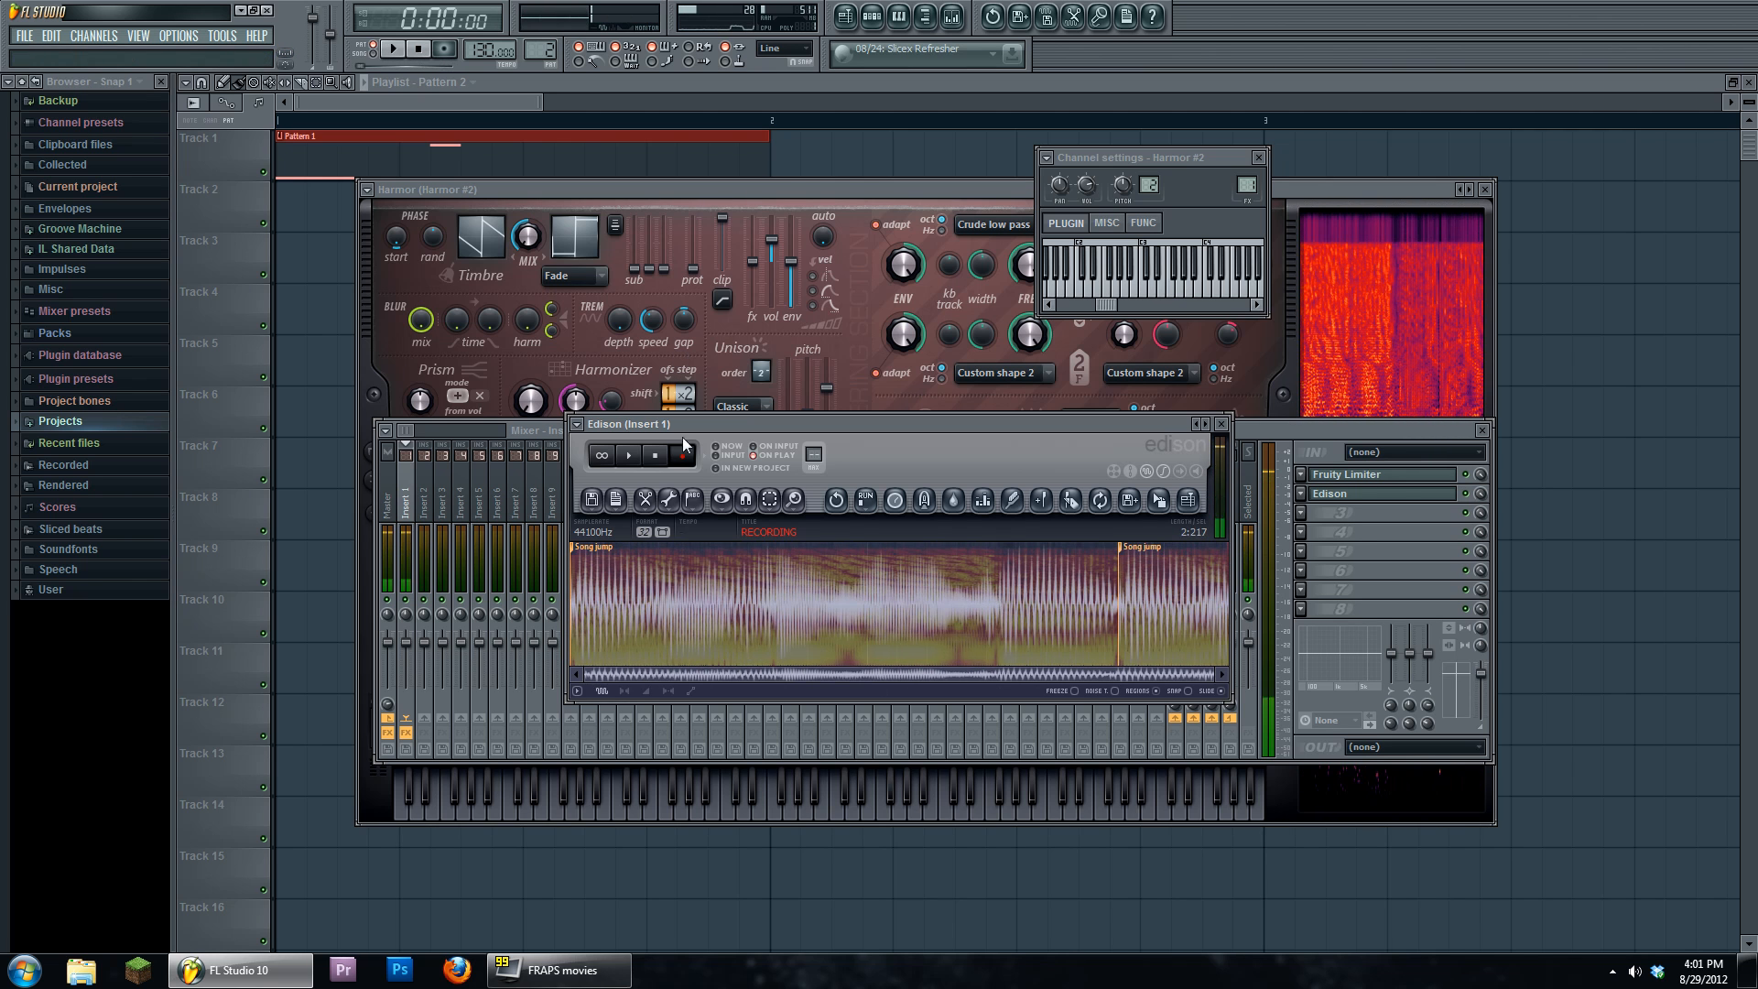
pyautogui.click(1130, 556)
# - Clone the Harmor #2 channel and copy its note pattern into the new Harmor #3 channel
pyautogui.click(872, 15)
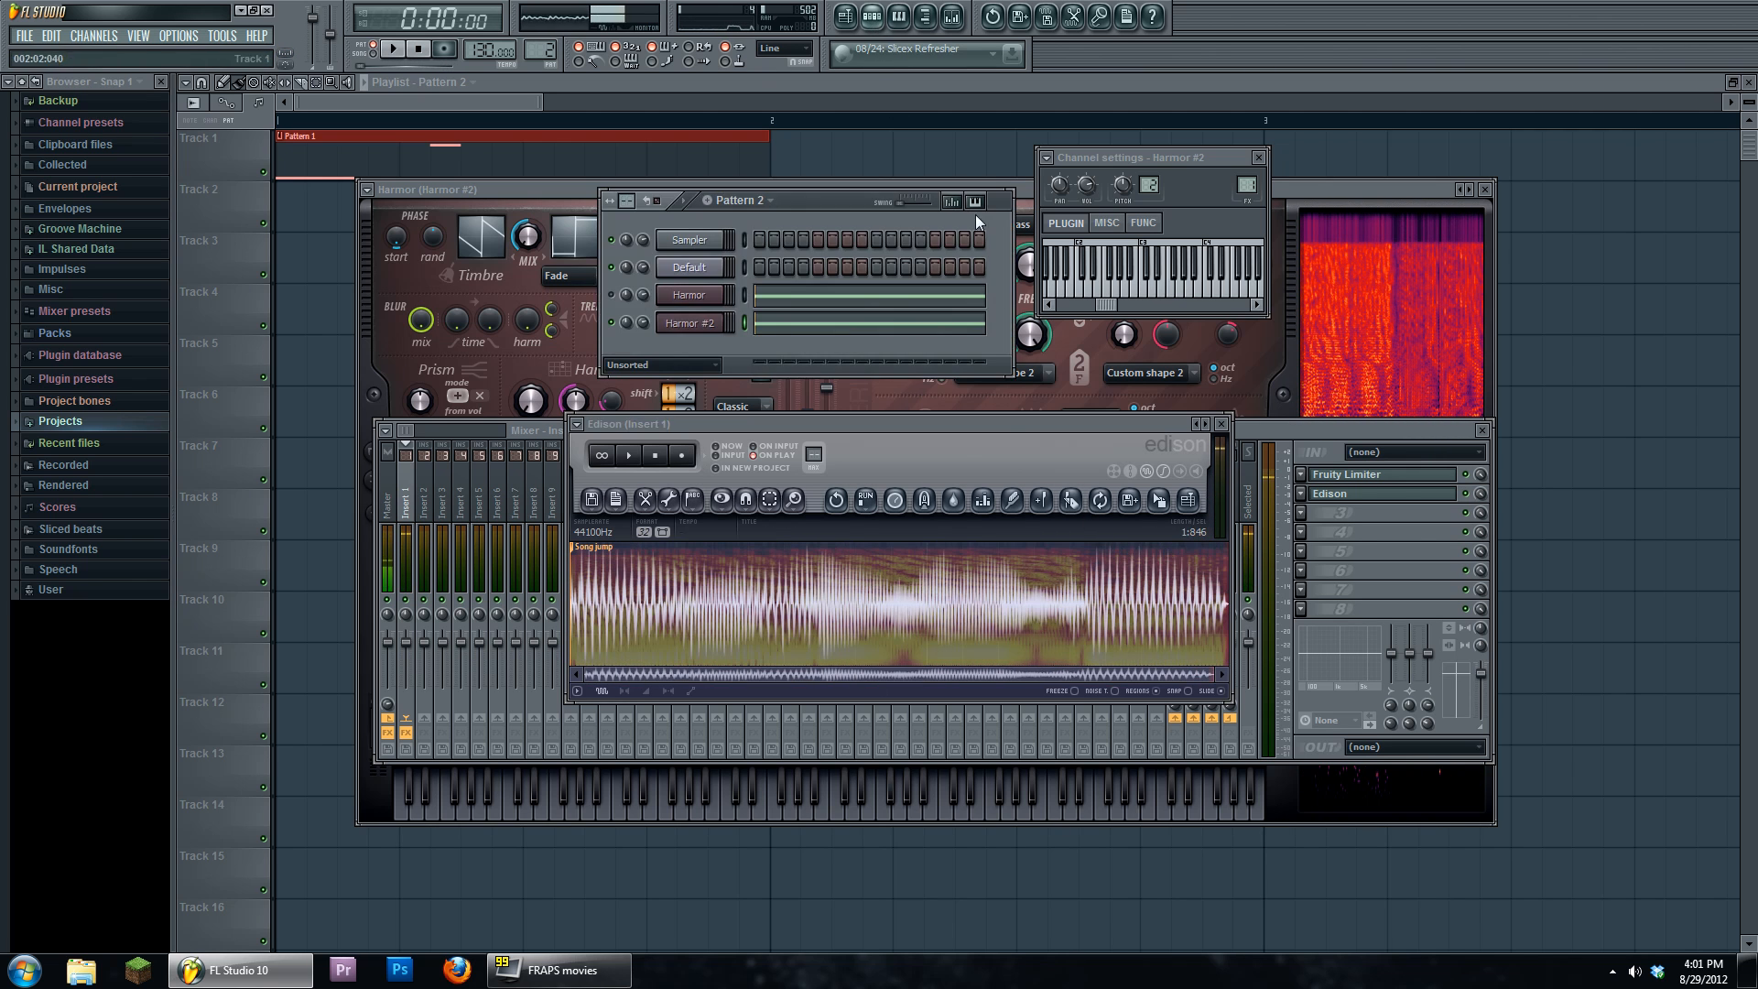
pyautogui.rightClick(689, 322)
pyautogui.click(785, 528)
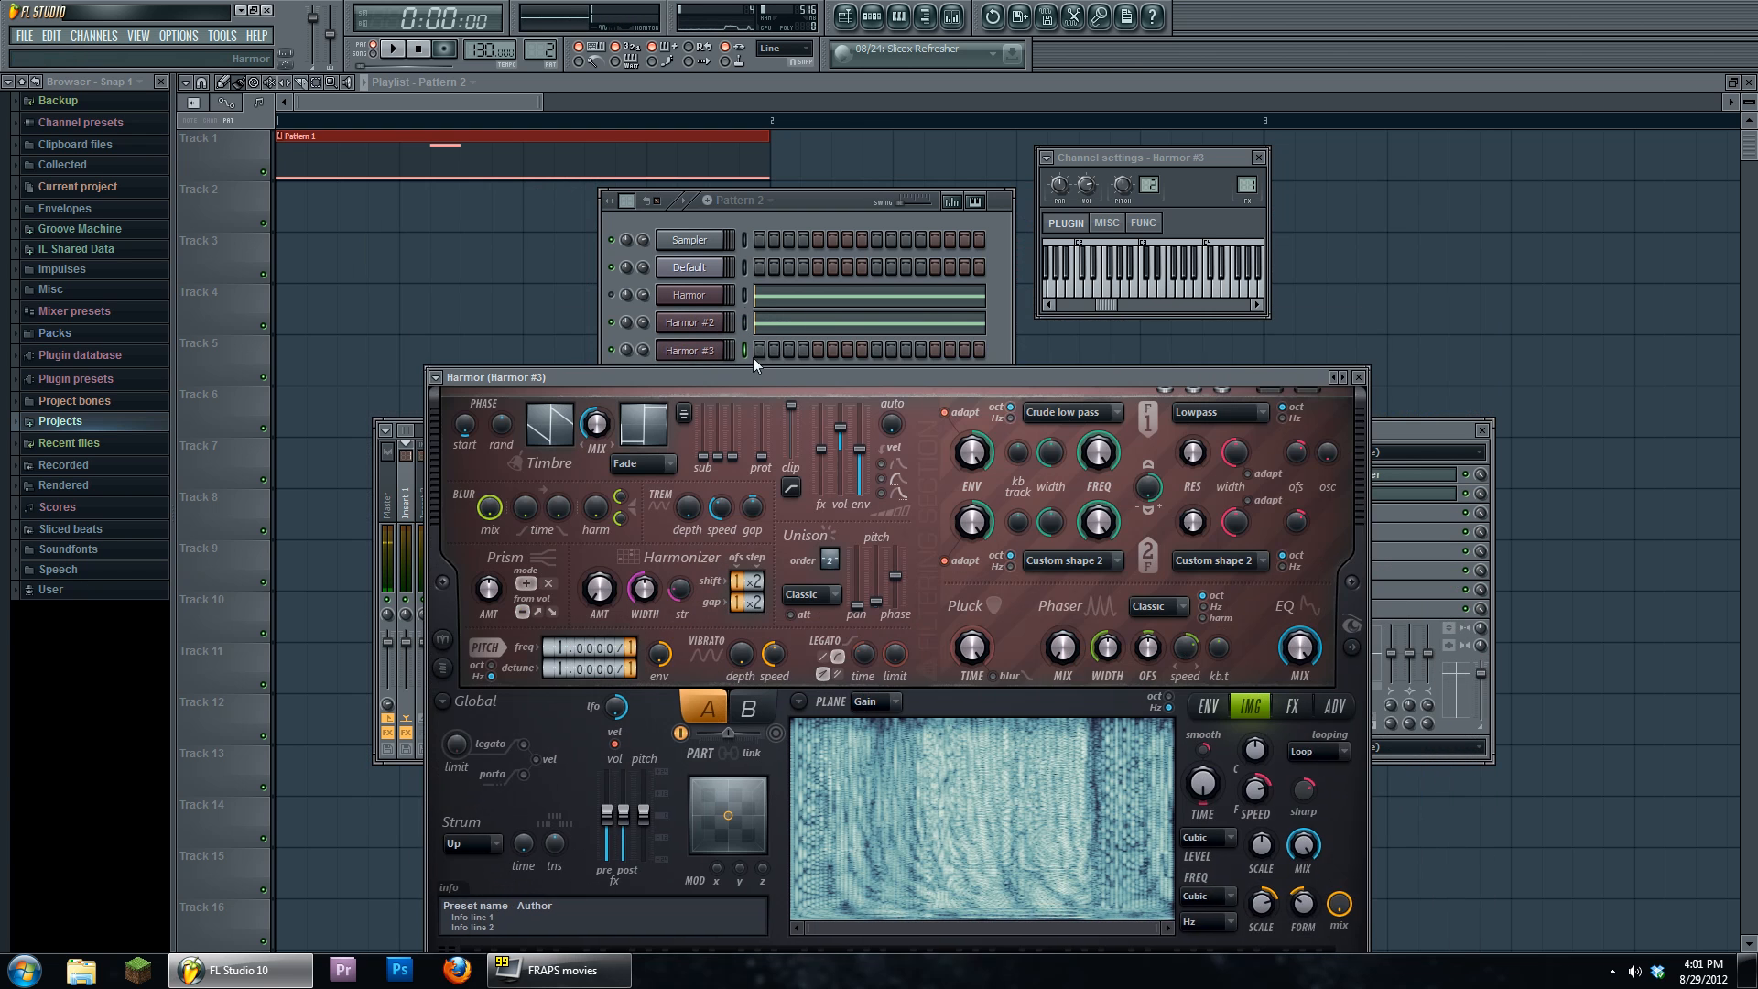
pyautogui.moveTo(751, 380); pyautogui.dragTo(715, 629)
pyautogui.moveTo(1159, 501); pyautogui.dragTo(682, 352)
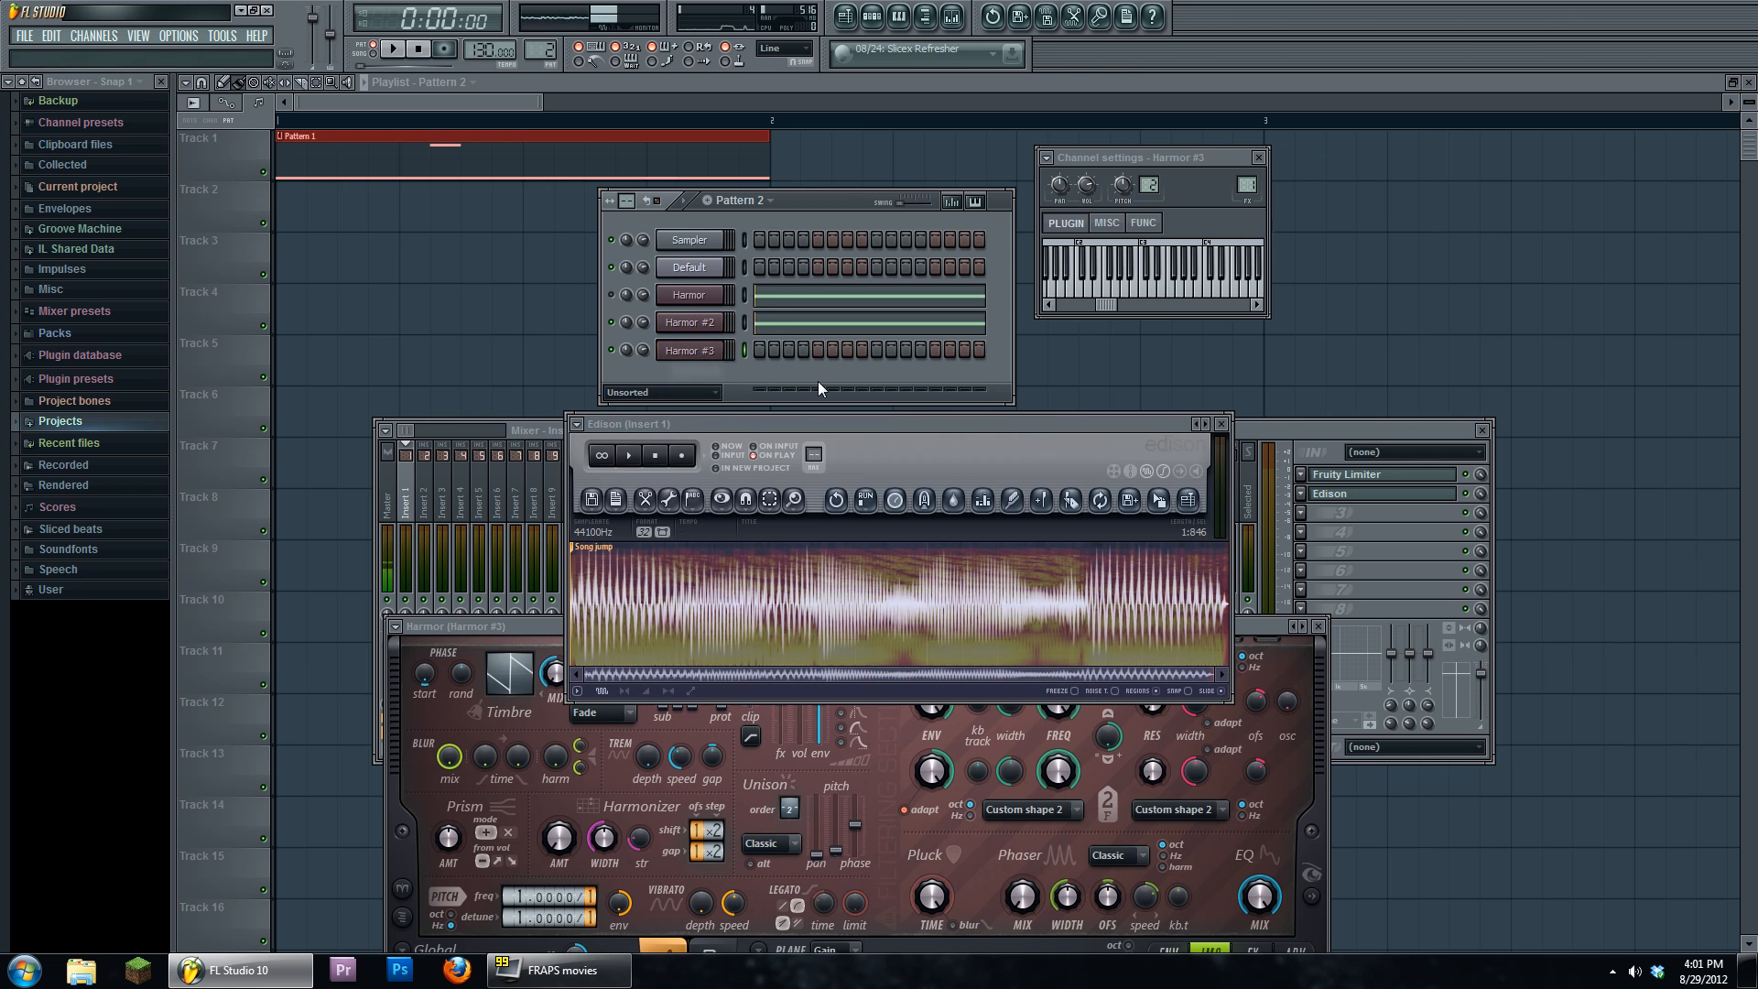
pyautogui.click(744, 322)
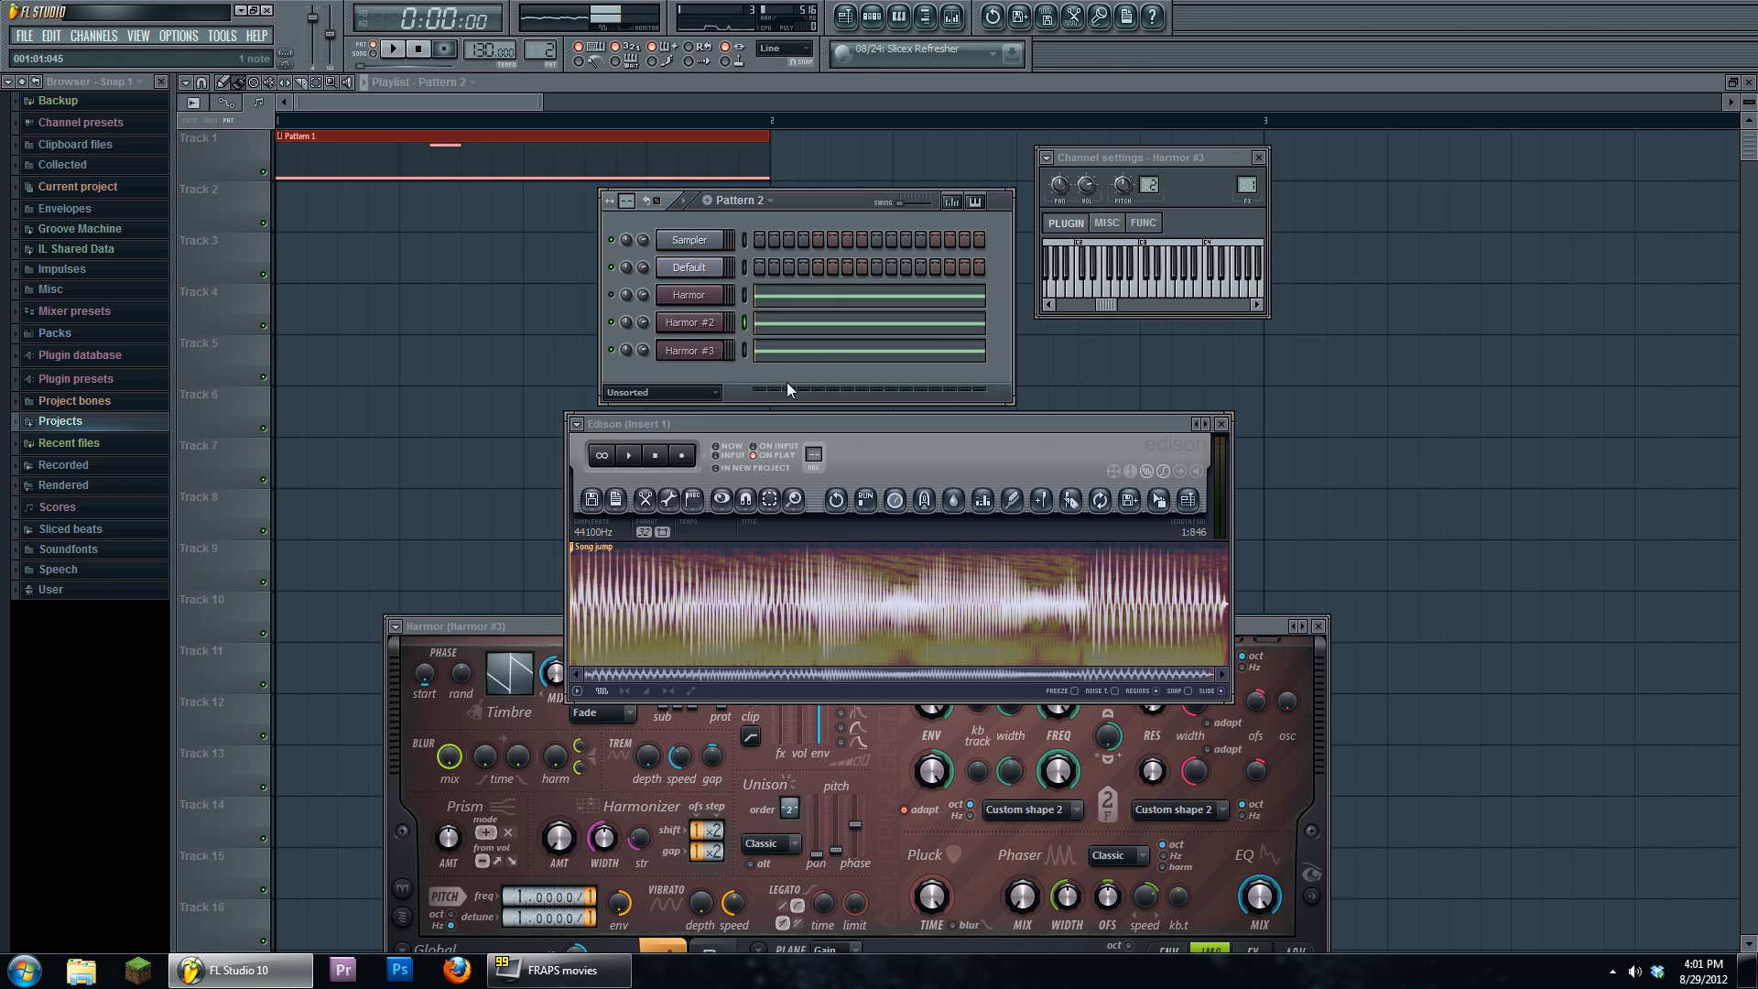
# - Load the newly recorded Edison sample onto the Harmor #3 channel for resynthesis
pyautogui.moveTo(791, 424); pyautogui.dragTo(709, 326)
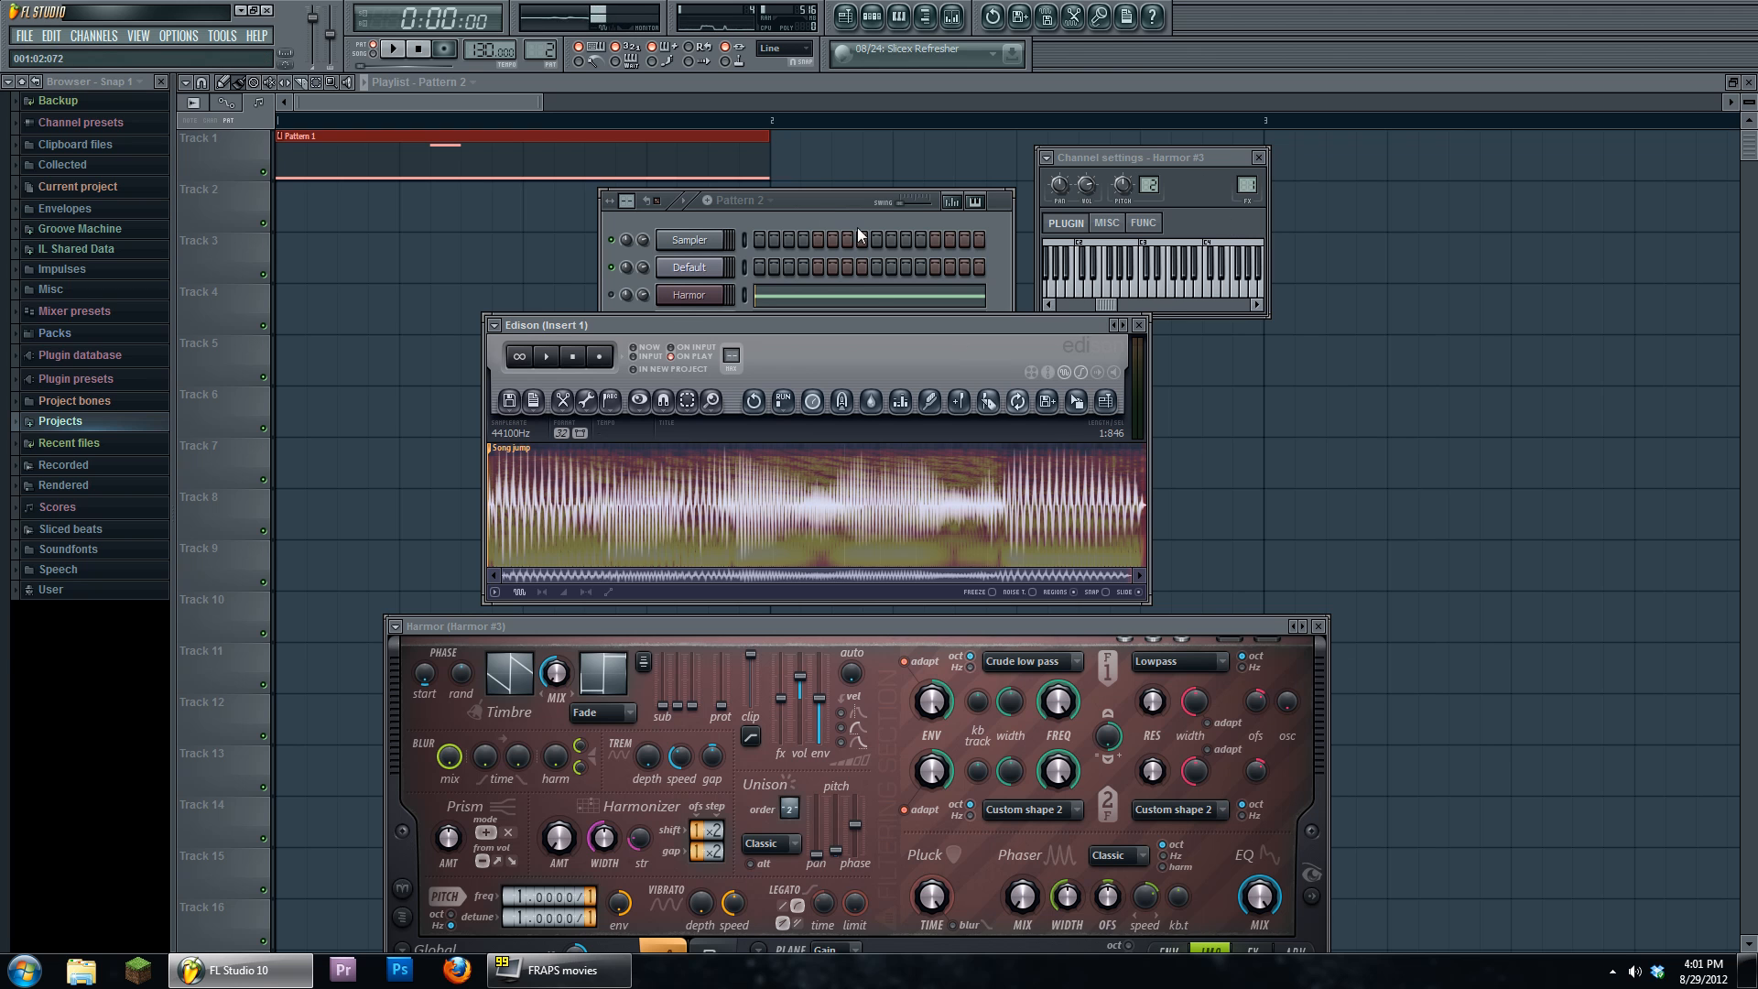
pyautogui.moveTo(871, 336); pyautogui.dragTo(879, 474)
pyautogui.click(685, 351)
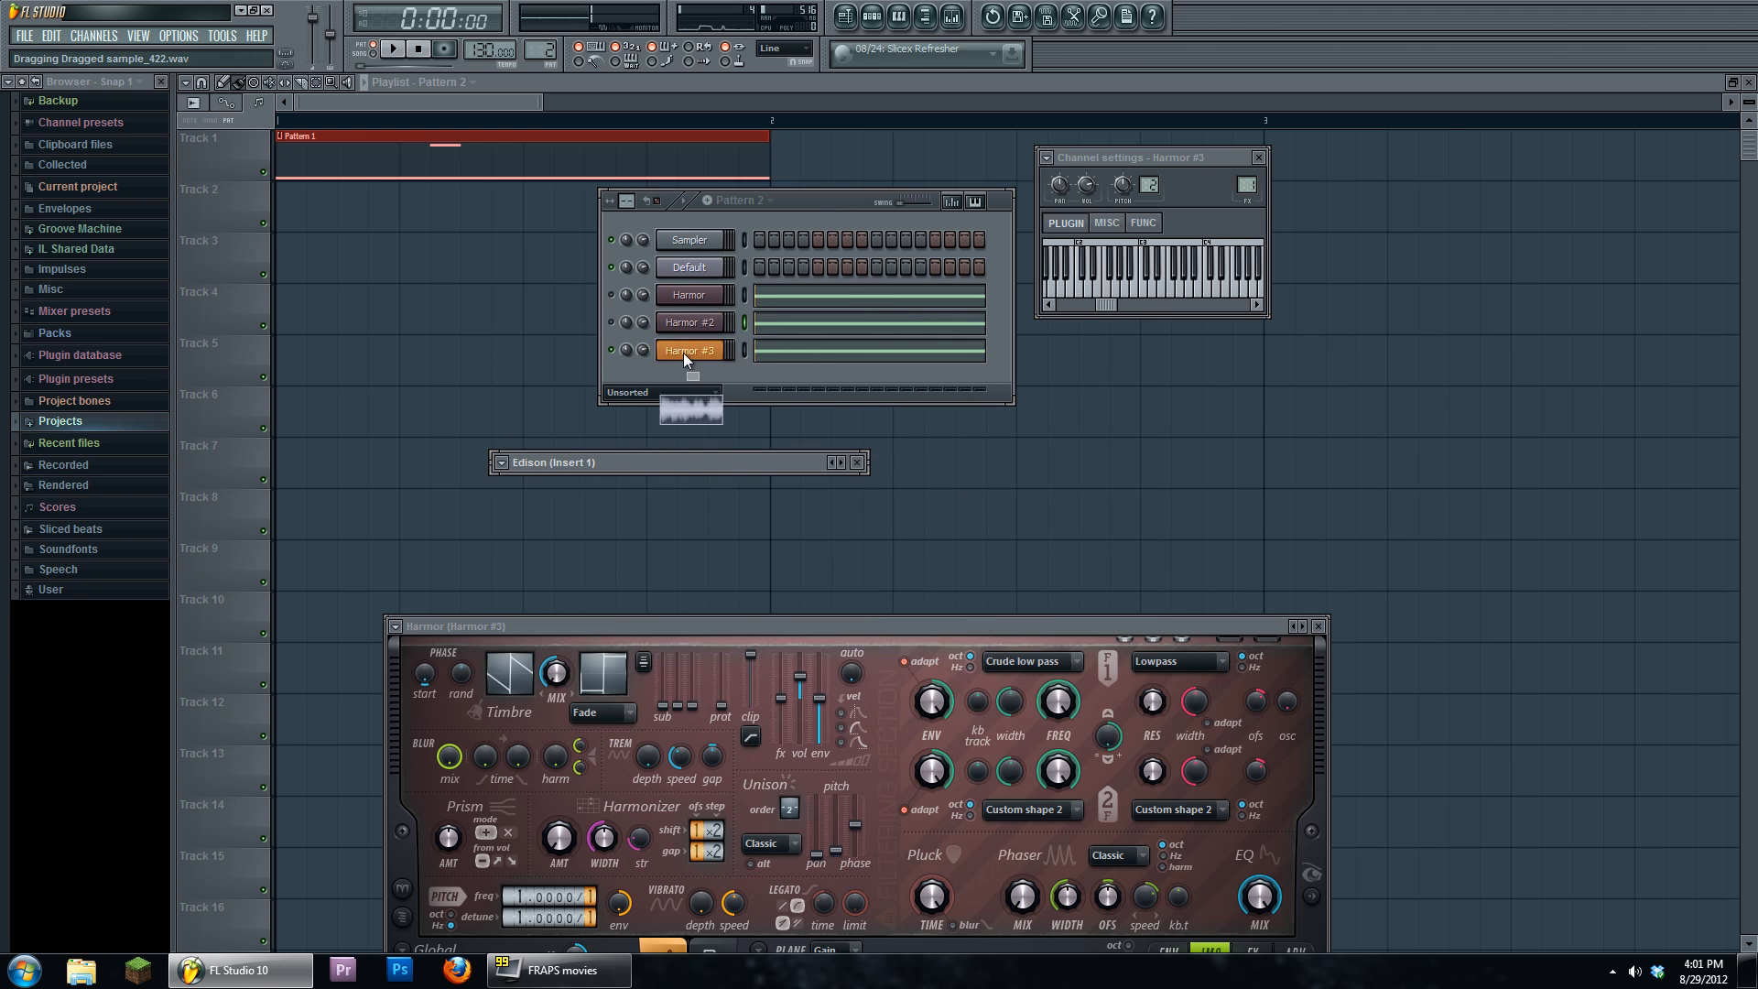
pyautogui.click(719, 358)
pyautogui.click(719, 358)
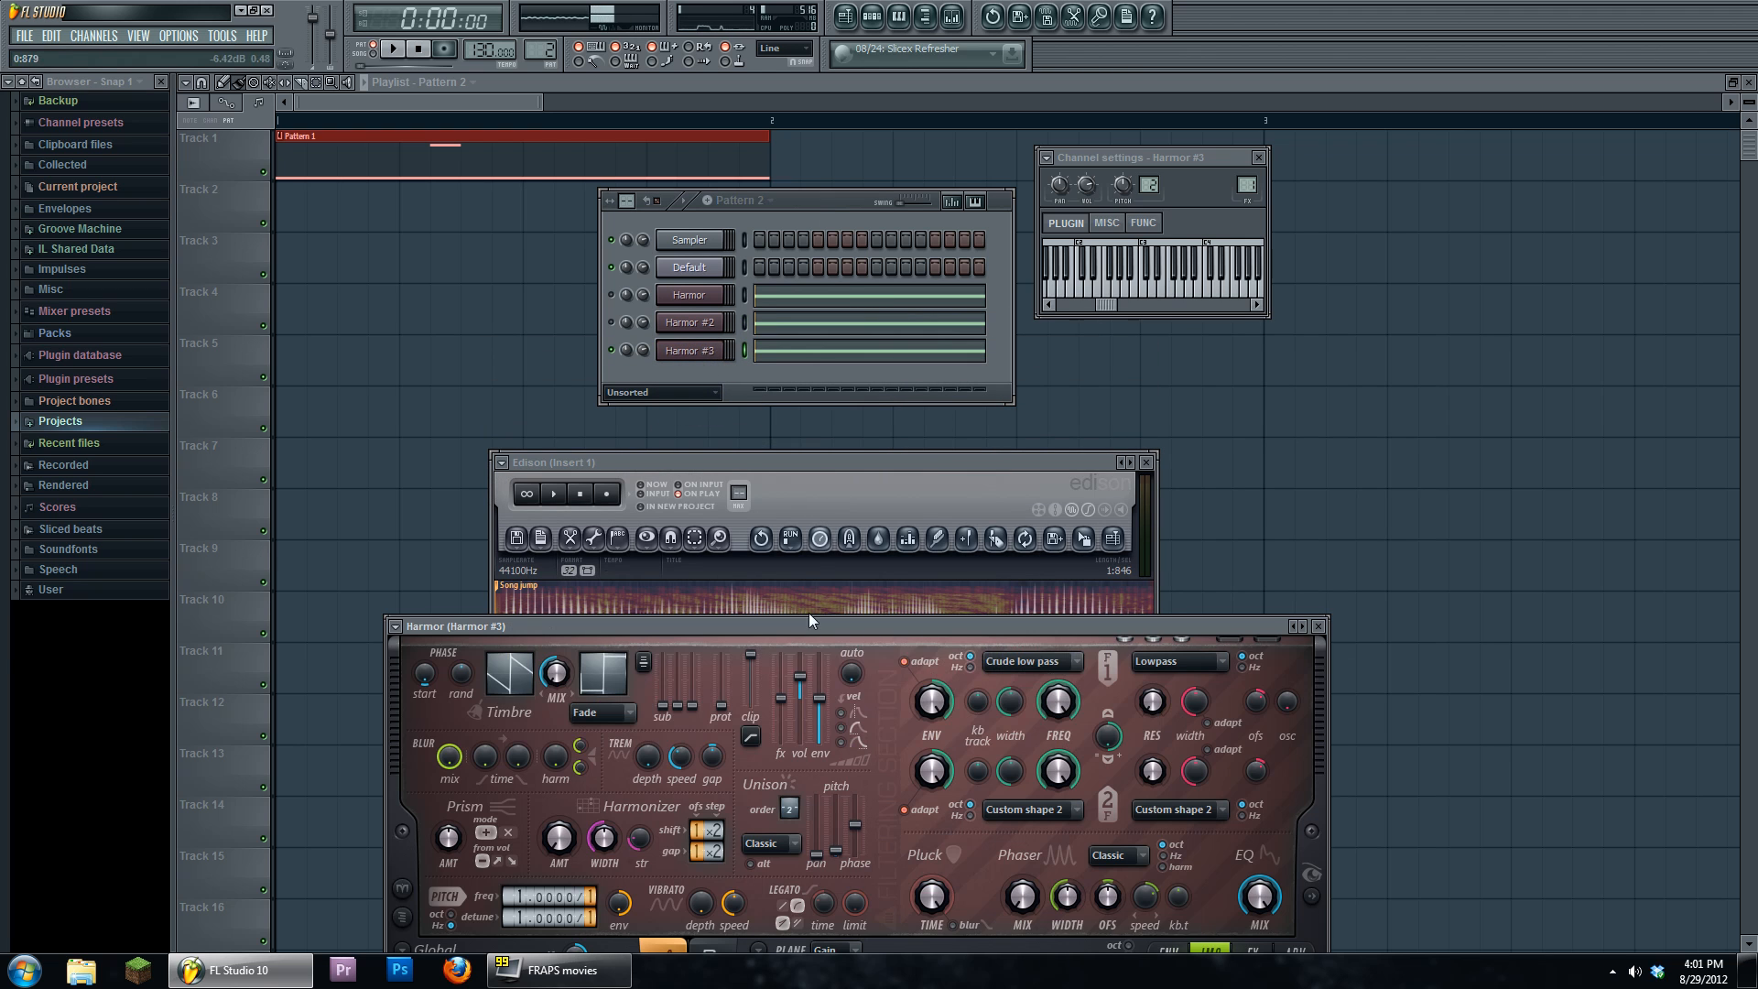
# - Set Harmor #3's compression type to Burning and raise the compression amount and mid band level
pyautogui.moveTo(809, 620); pyautogui.dragTo(749, 184)
pyautogui.click(1107, 519)
pyautogui.click(1192, 521)
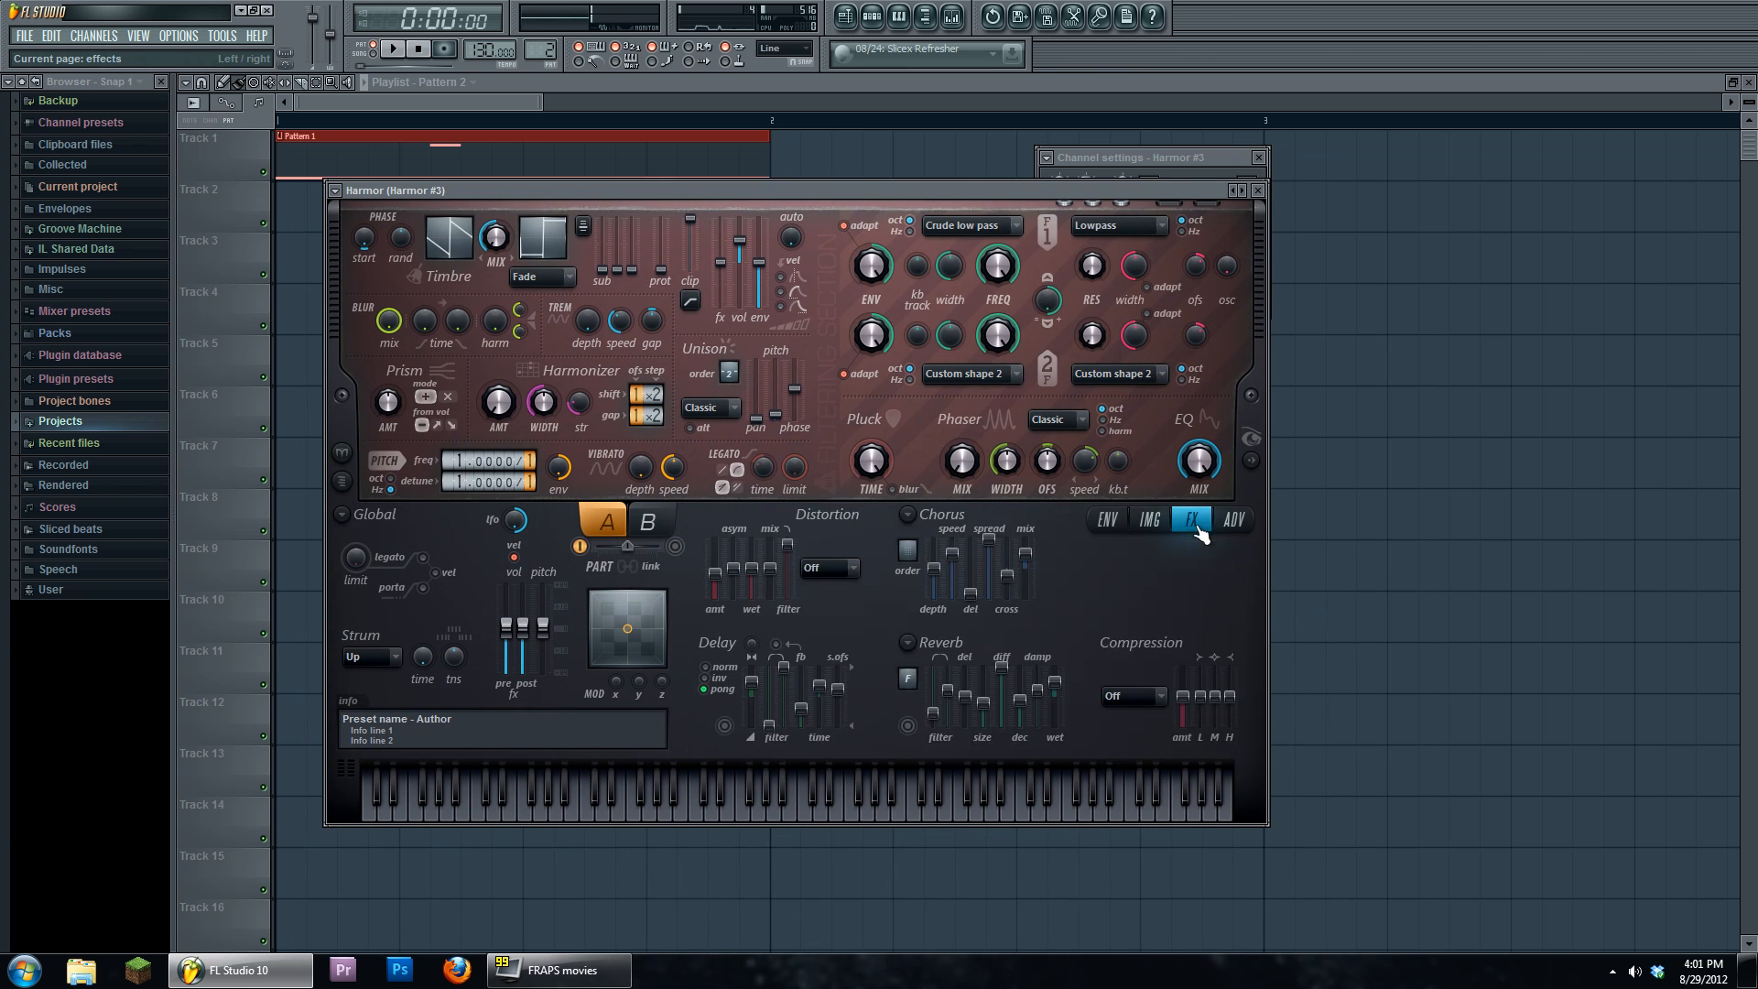
pyautogui.click(1233, 520)
pyautogui.click(1191, 519)
pyautogui.click(1133, 696)
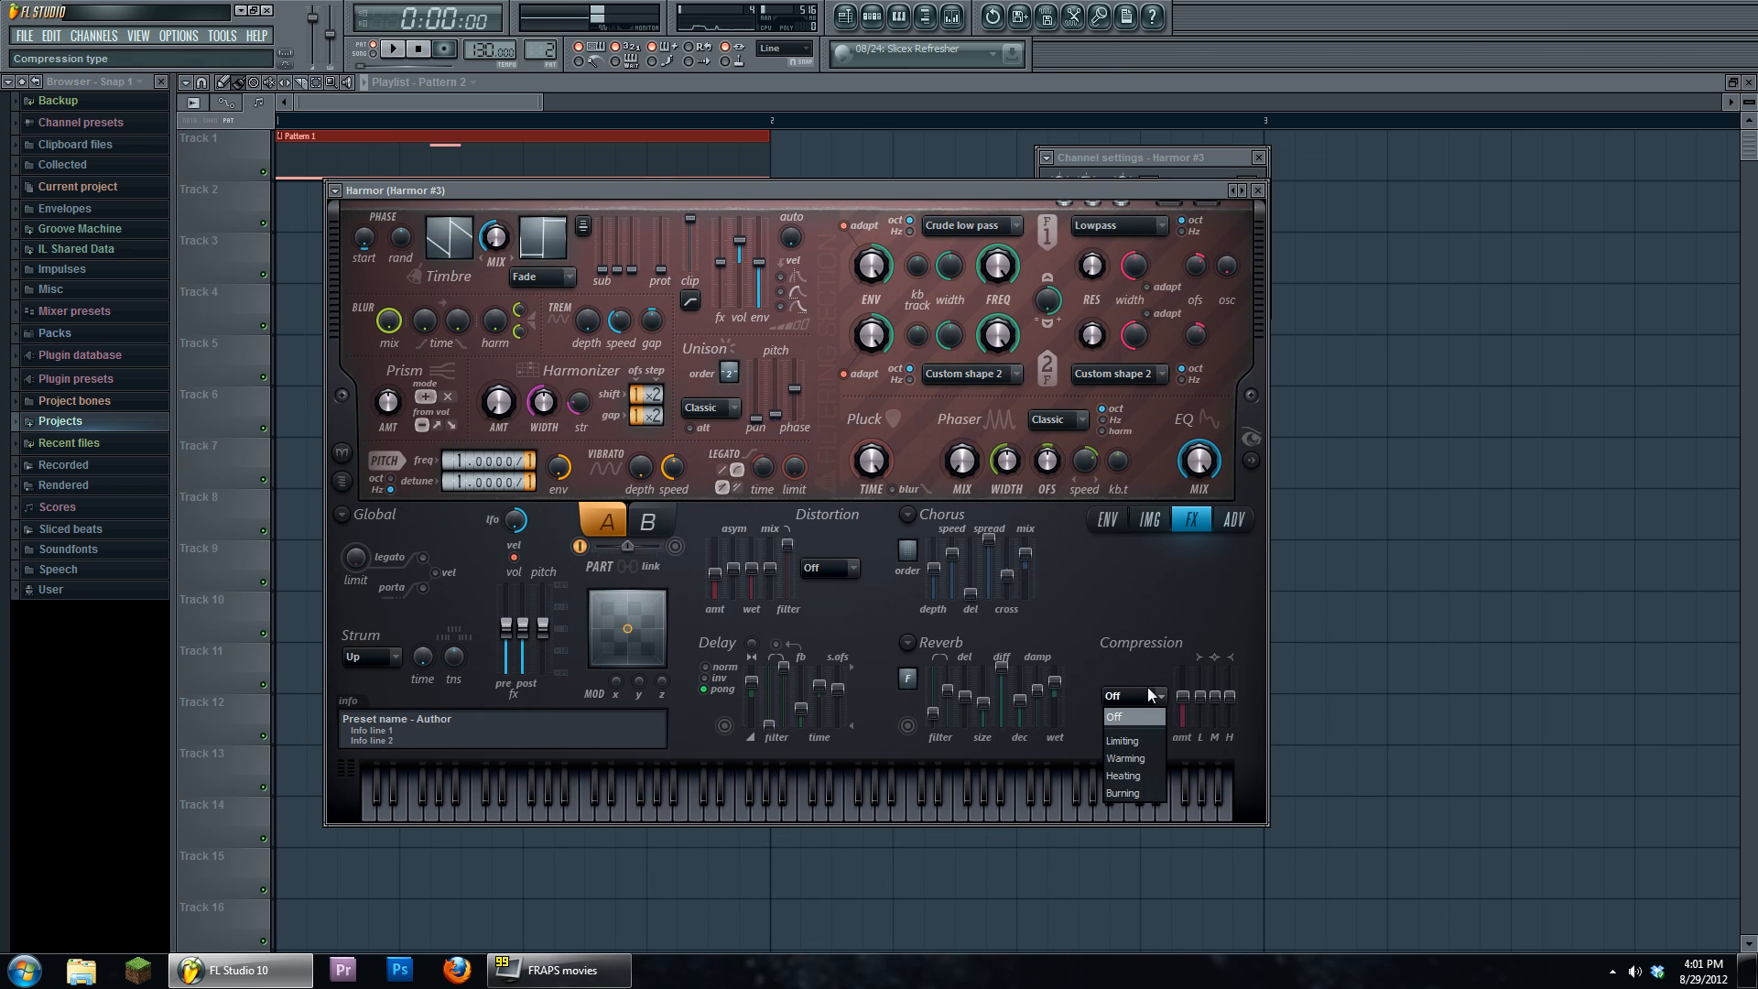
pyautogui.click(1132, 793)
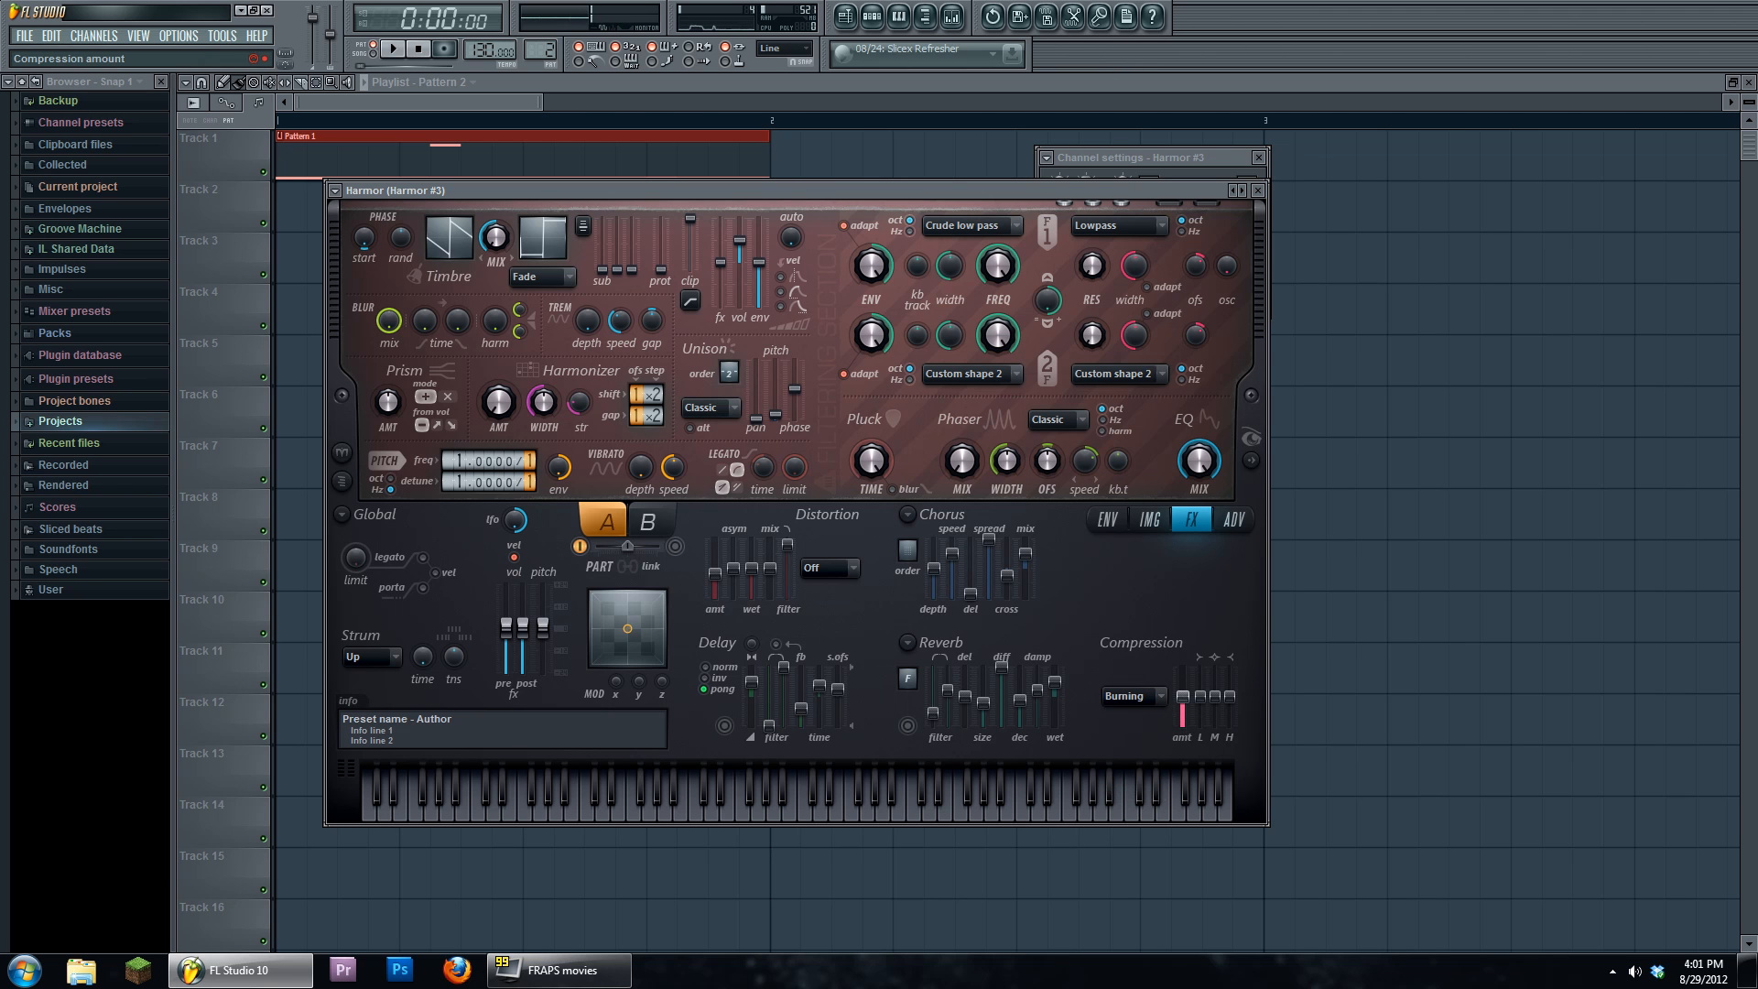
pyautogui.moveTo(1182, 696); pyautogui.dragTo(1215, 678)
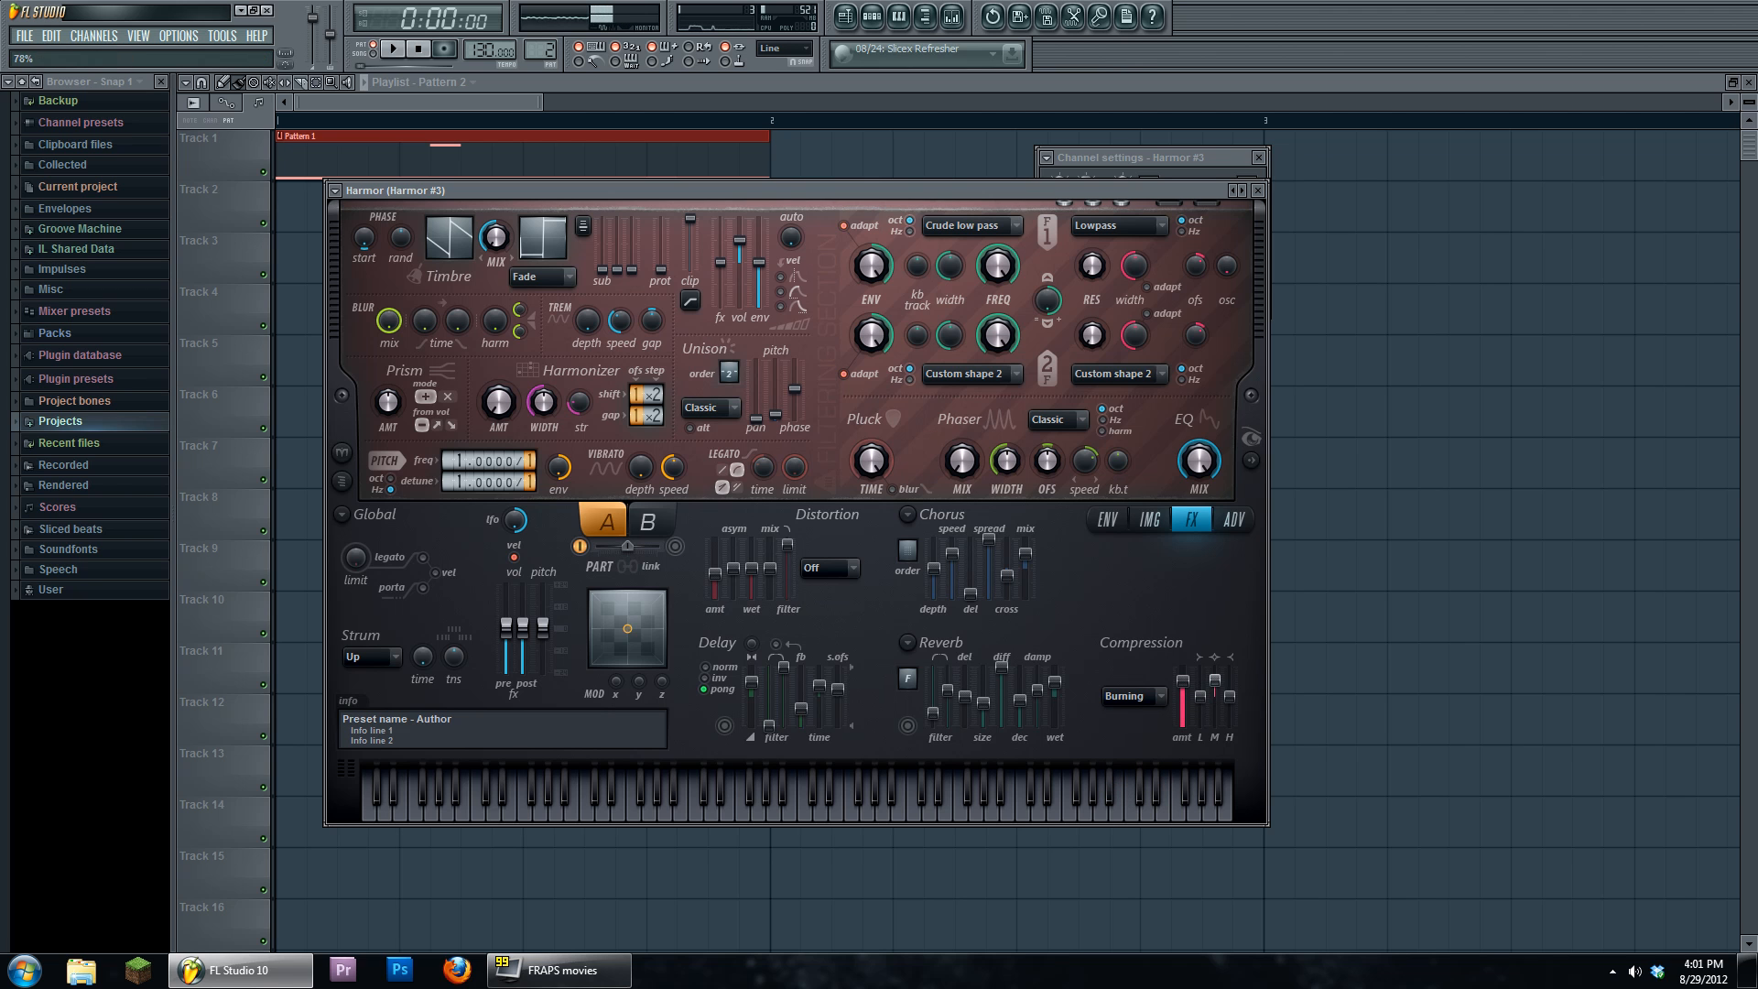
# - Audition Harmor #3 and neutralize its image formant shift, setting the formant mix to 0%
pyautogui.click(392, 48)
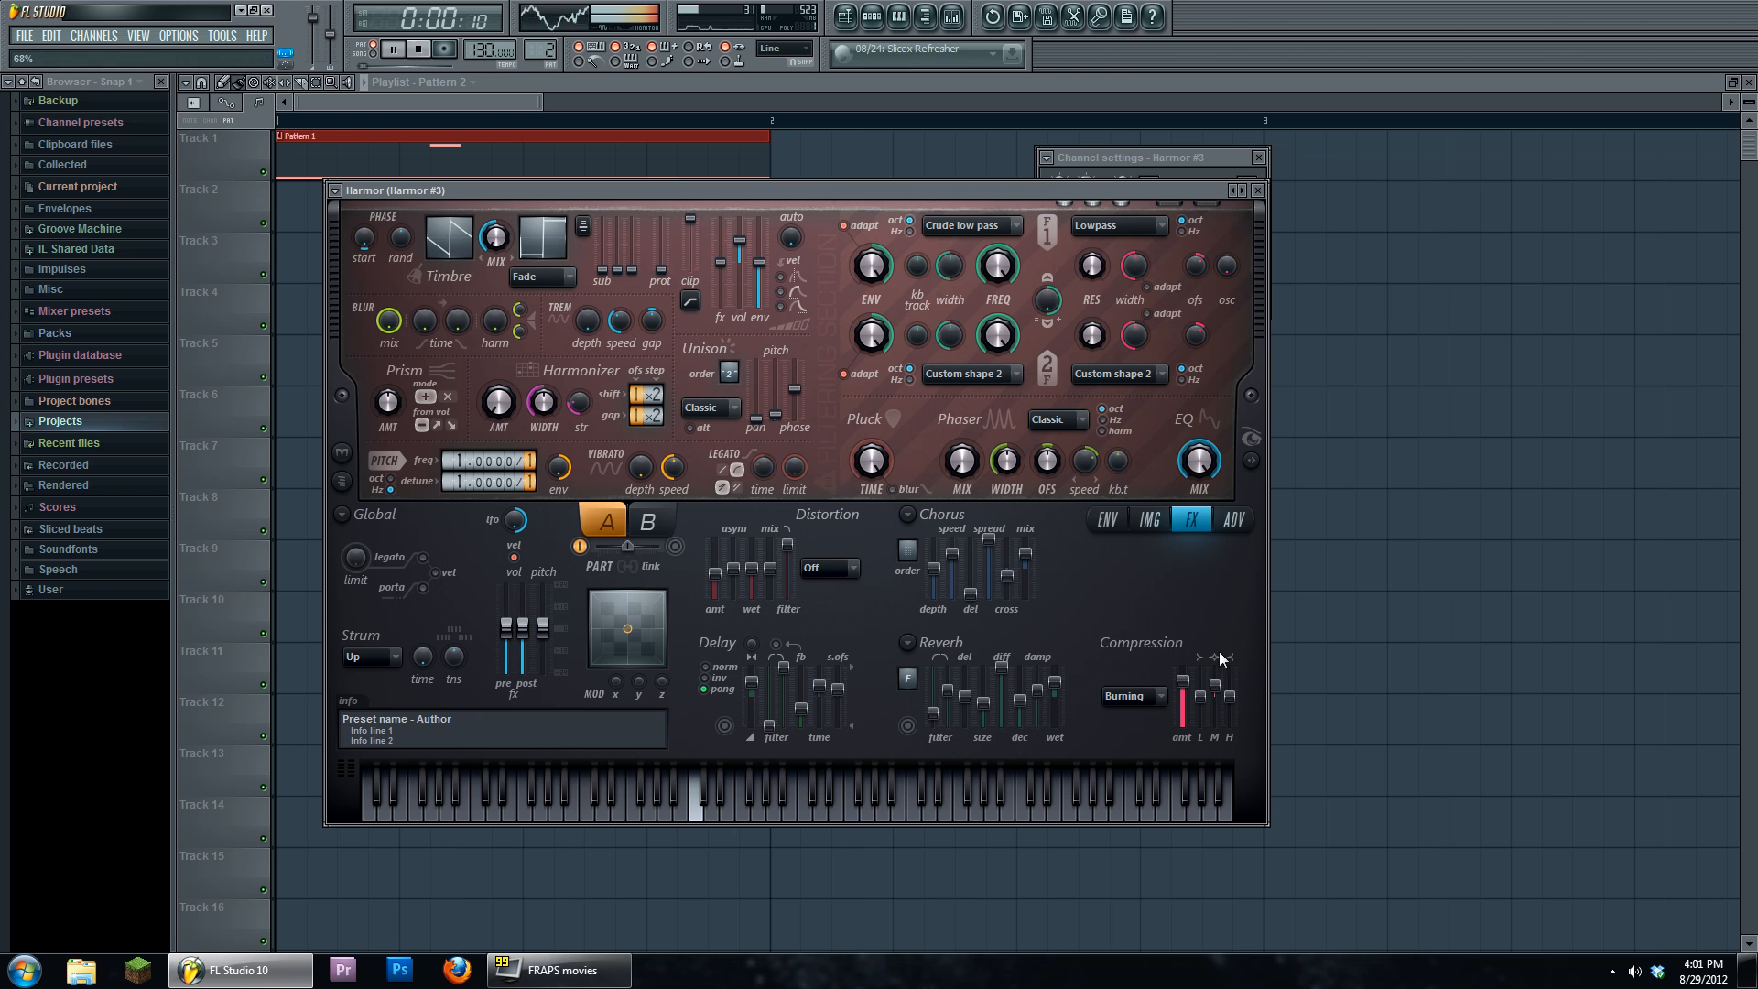
pyautogui.click(1150, 519)
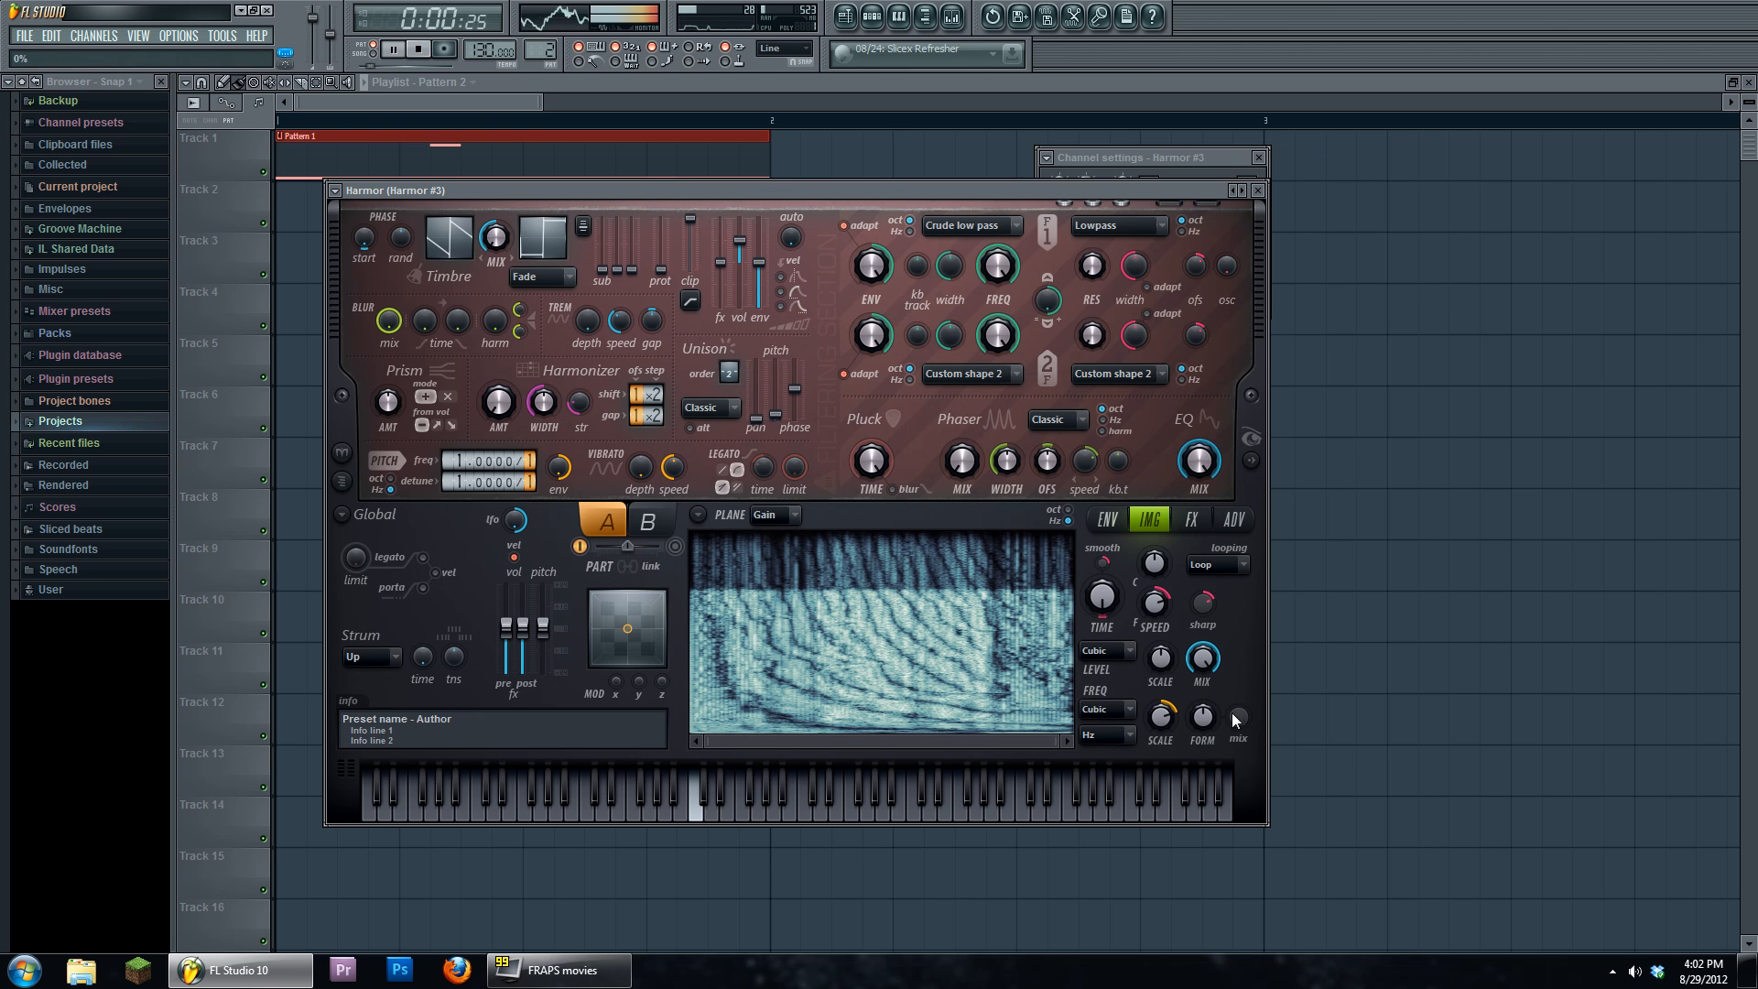
pyautogui.click(421, 52)
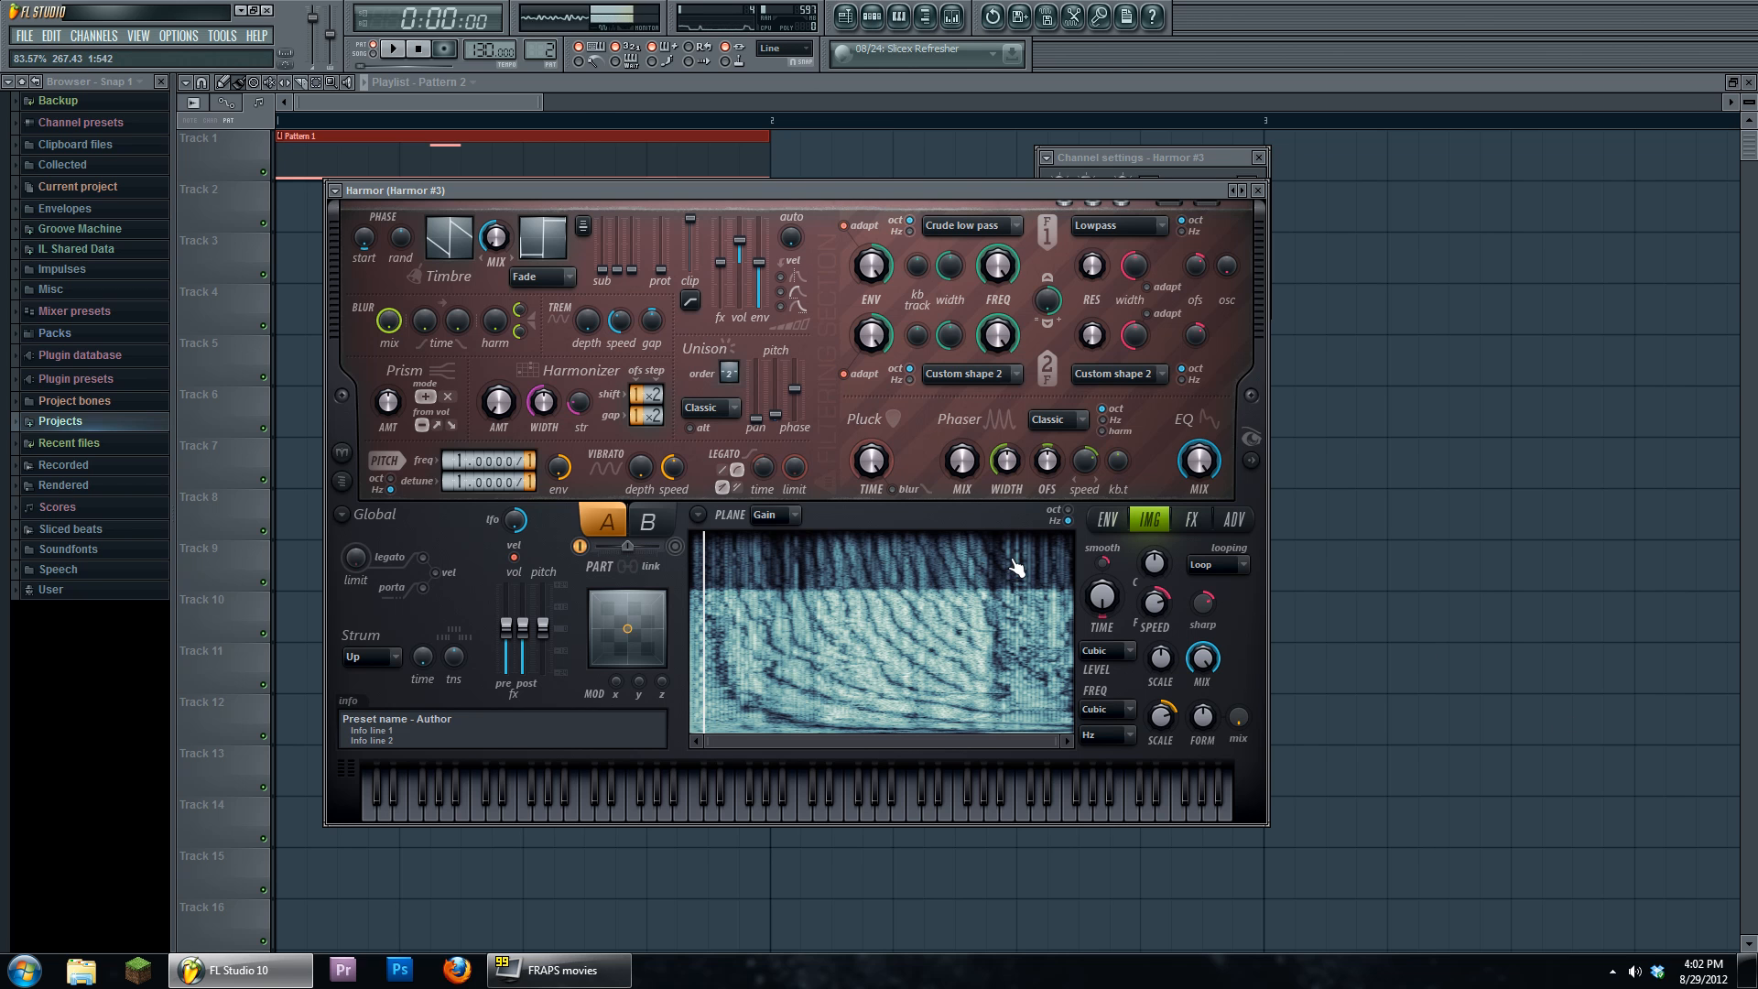
pyautogui.click(872, 17)
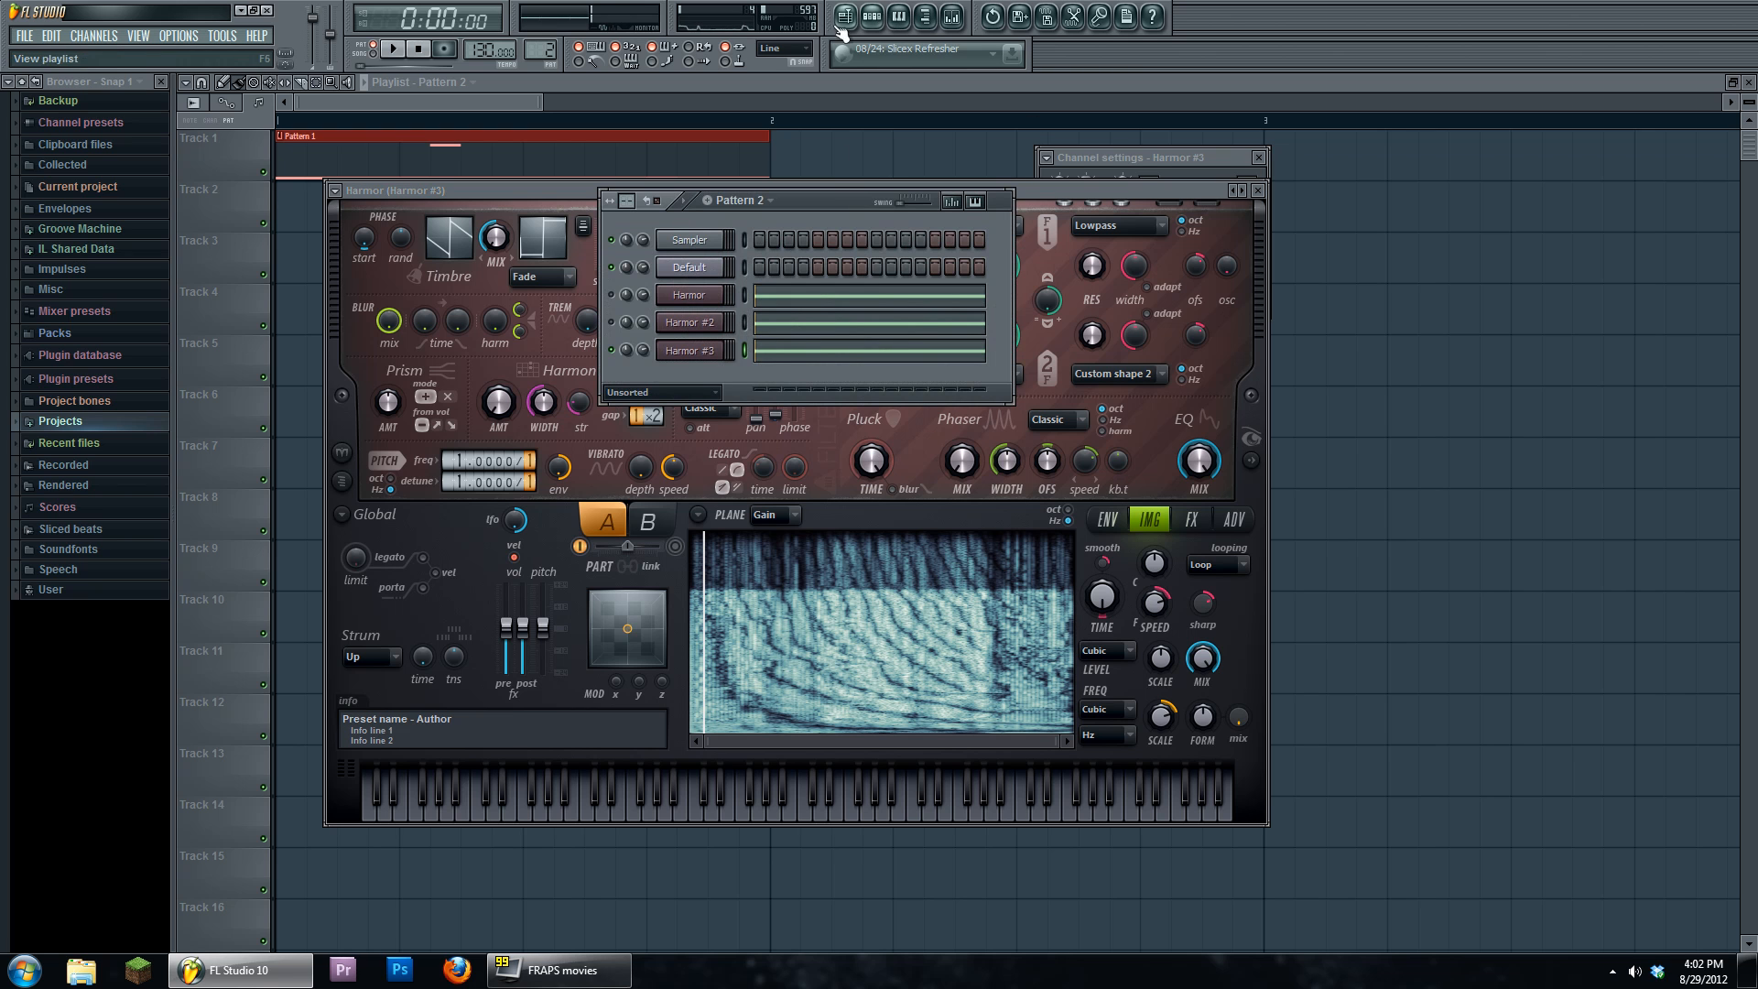
# - Compare compression off with Burning during playback and readjust the compression's low, mid and high band levels
pyautogui.click(1191, 519)
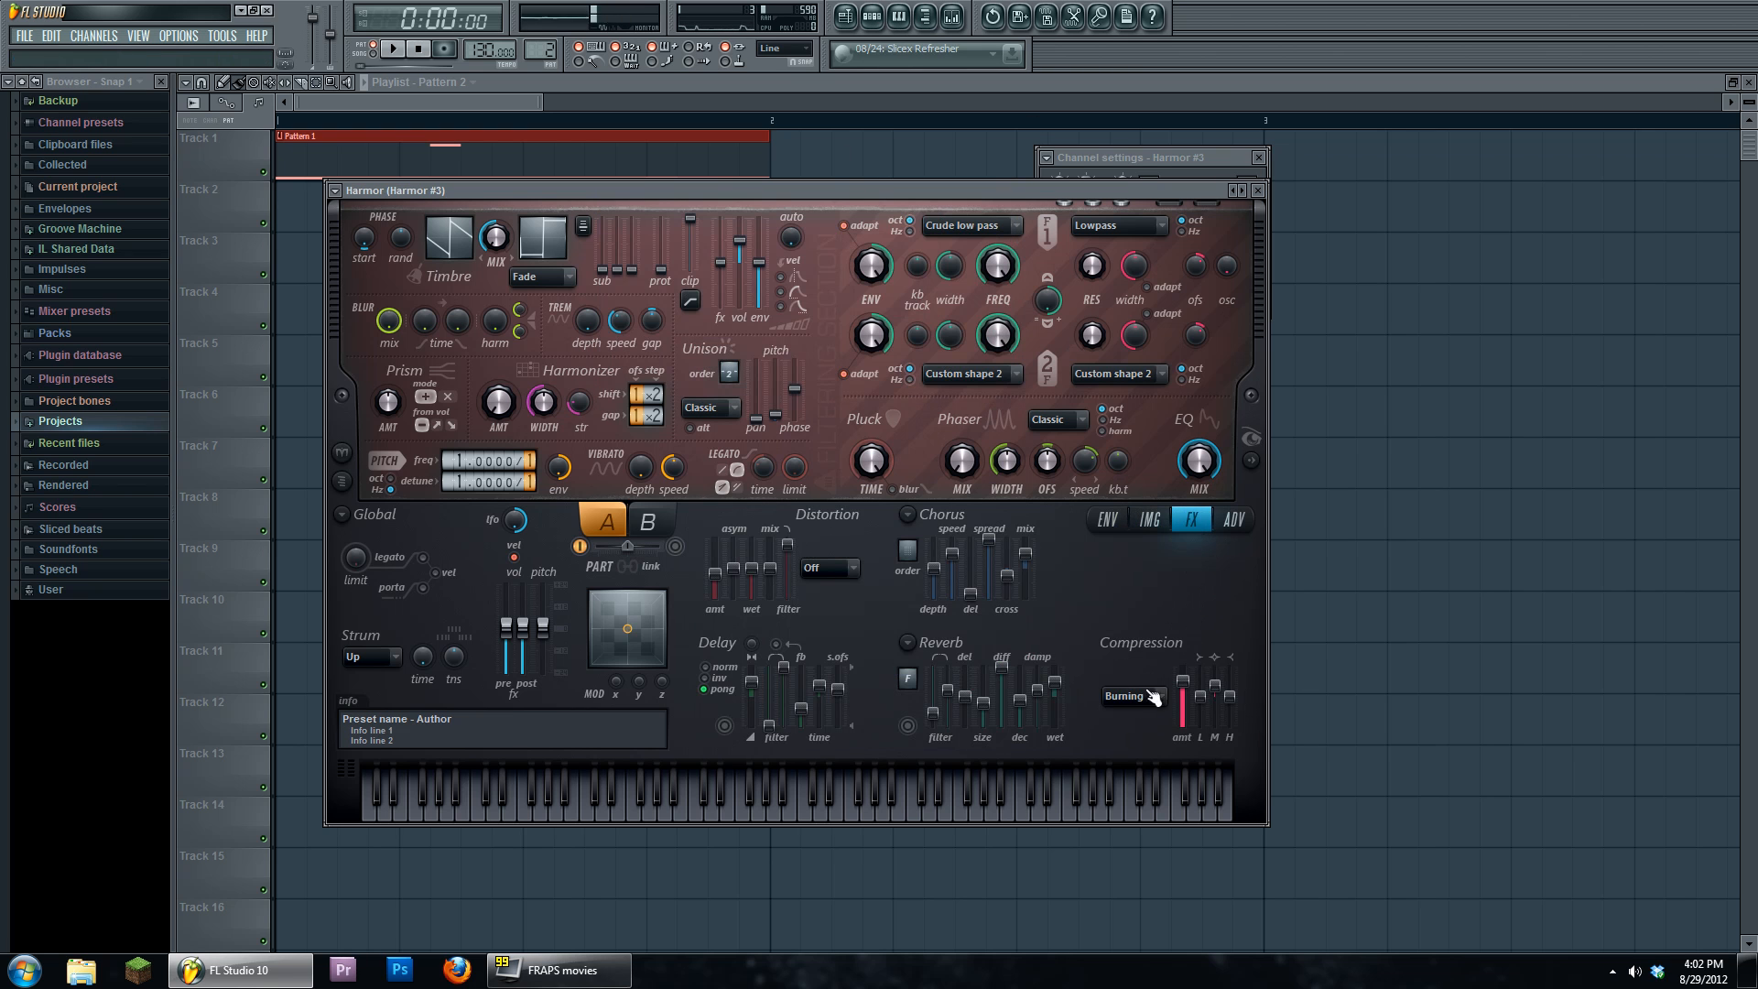
pyautogui.press('space')
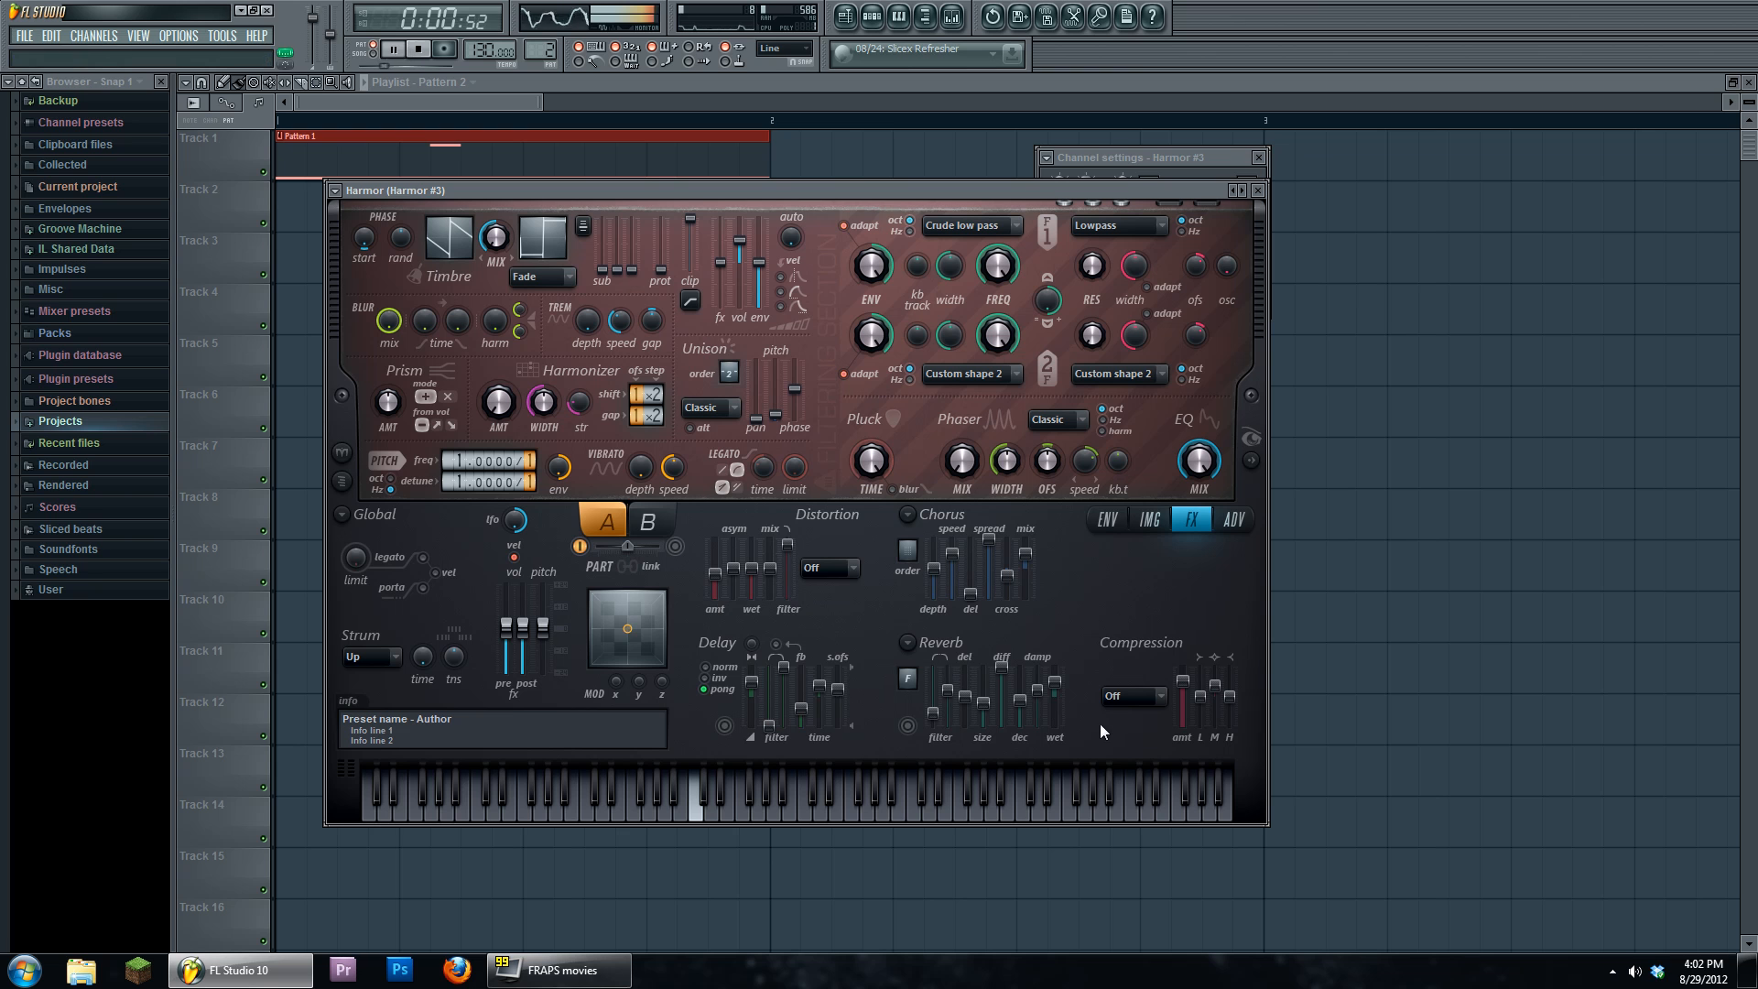
pyautogui.click(1135, 695)
pyautogui.click(1134, 791)
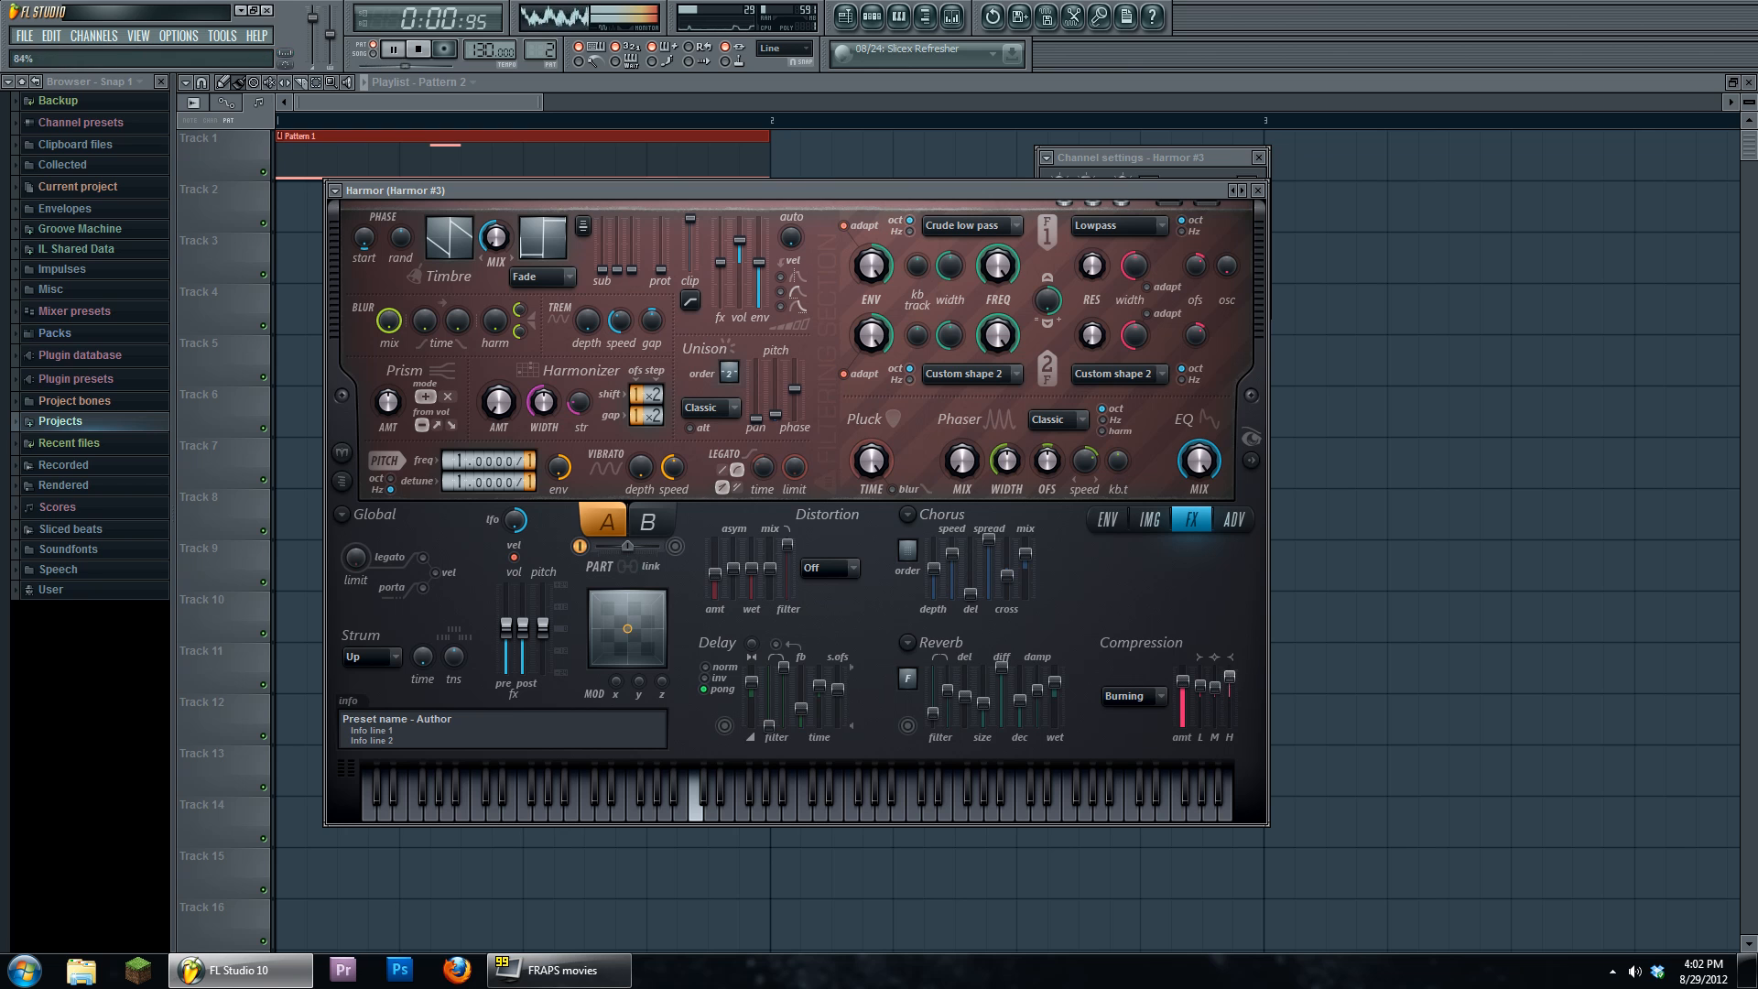
pyautogui.moveTo(1230, 676); pyautogui.dragTo(1231, 726)
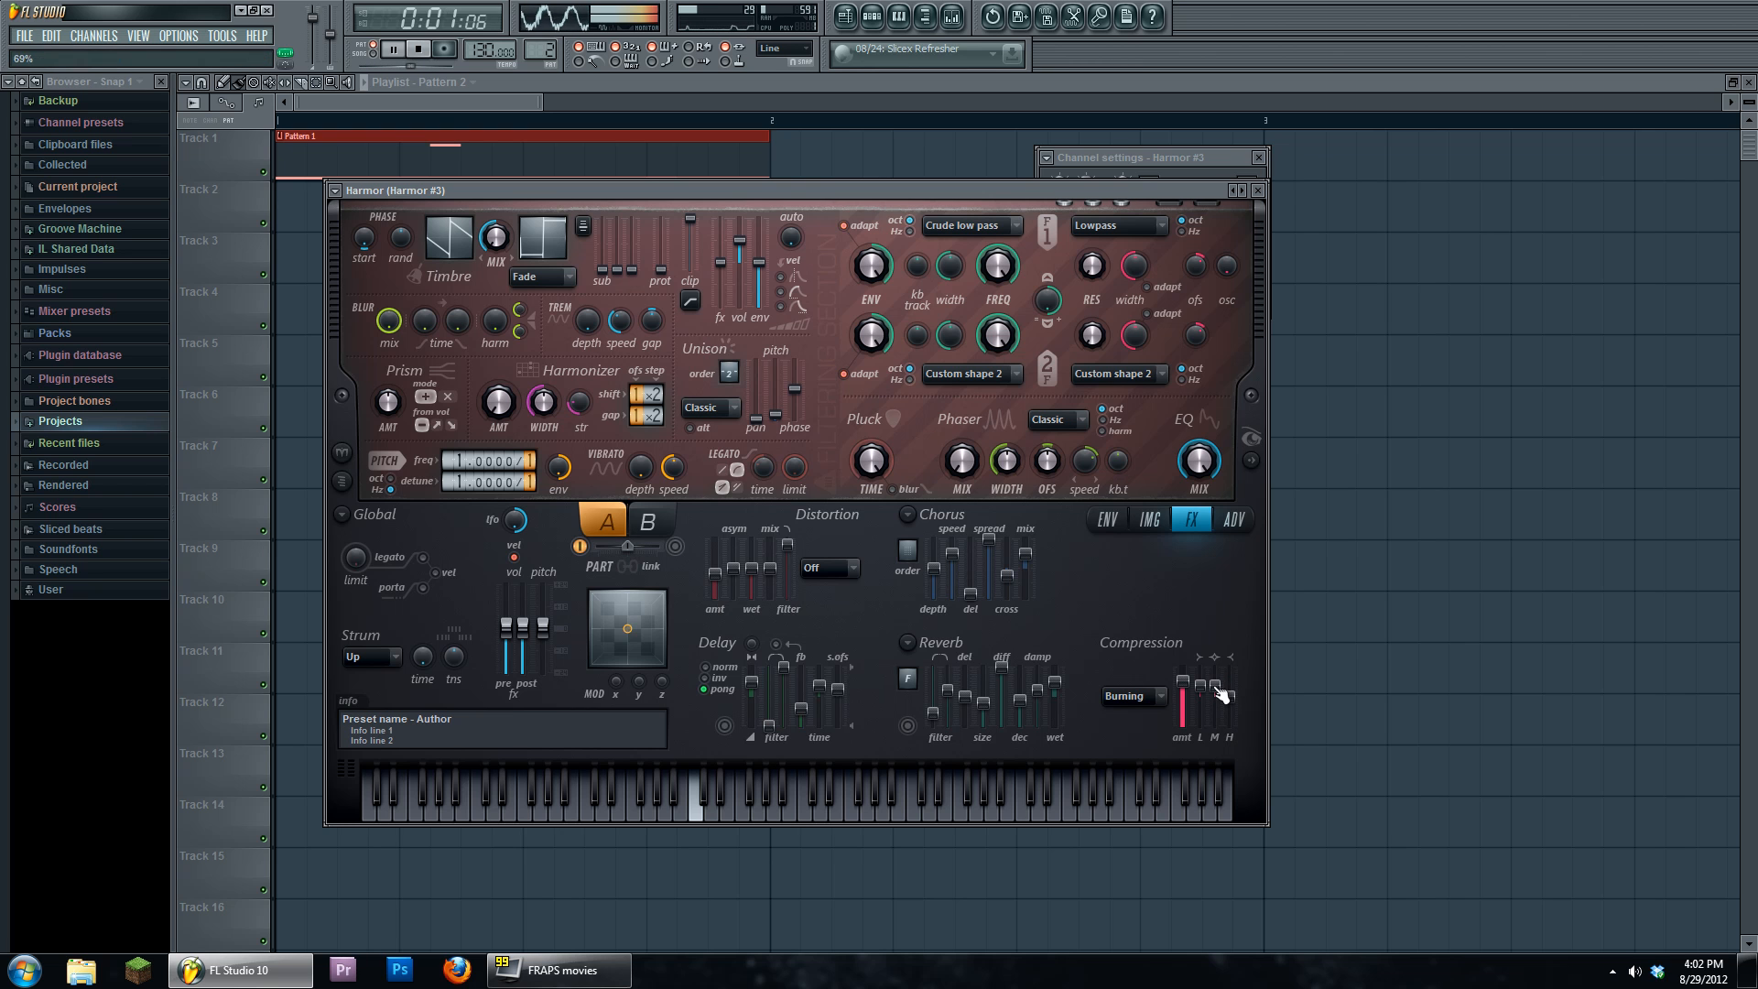
pyautogui.click(418, 49)
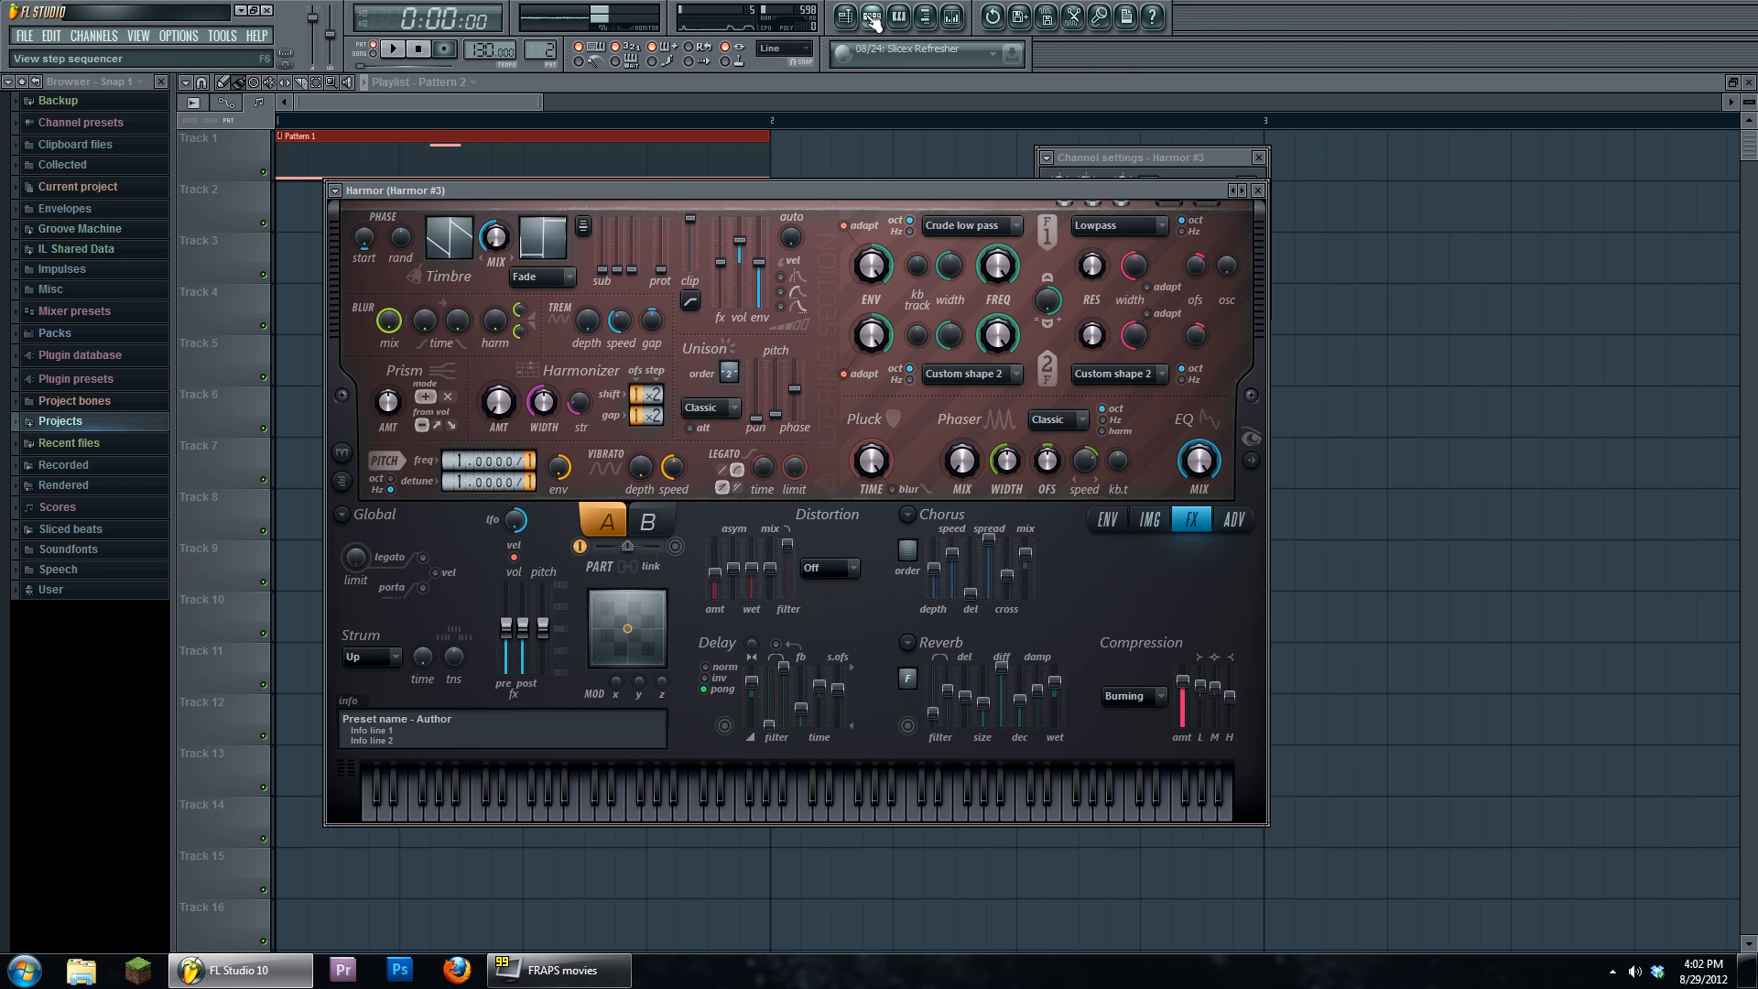
# - Switch Harmor #3's unison type to Hz and raise the unison pitch to 27% during playback
pyautogui.click(873, 18)
pyautogui.click(873, 18)
pyautogui.click(711, 408)
pyautogui.press('space')
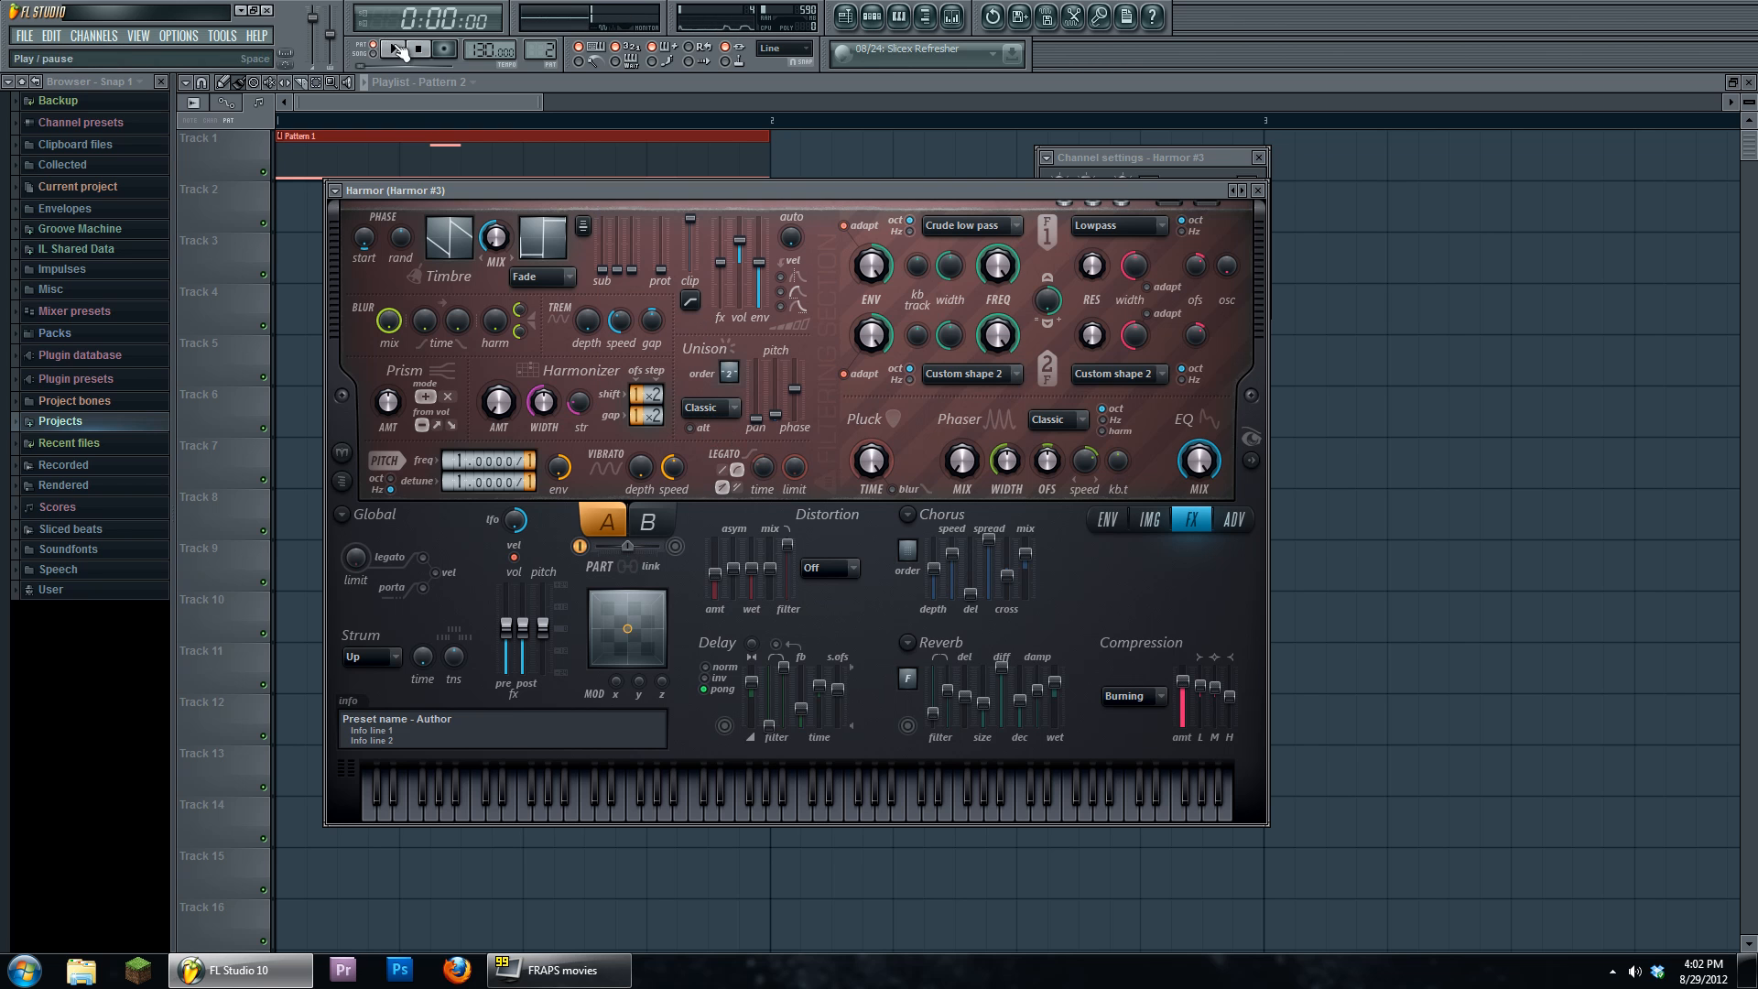
pyautogui.click(693, 513)
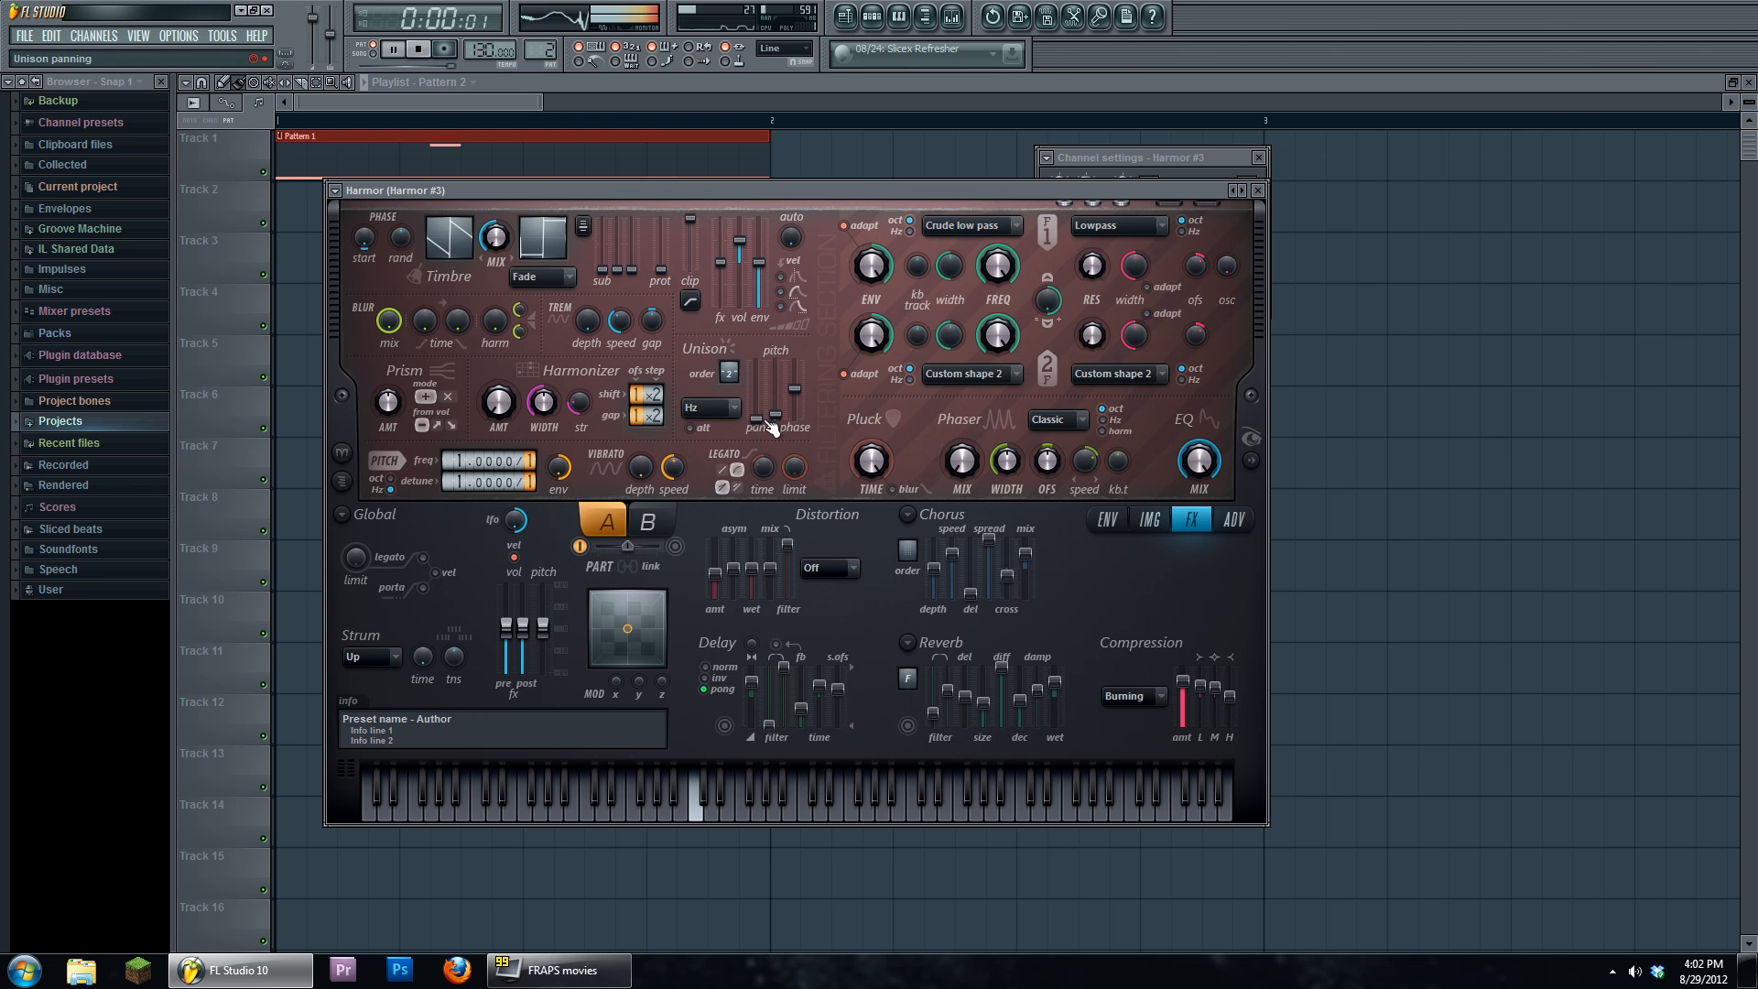
pyautogui.moveTo(776, 413); pyautogui.dragTo(776, 401)
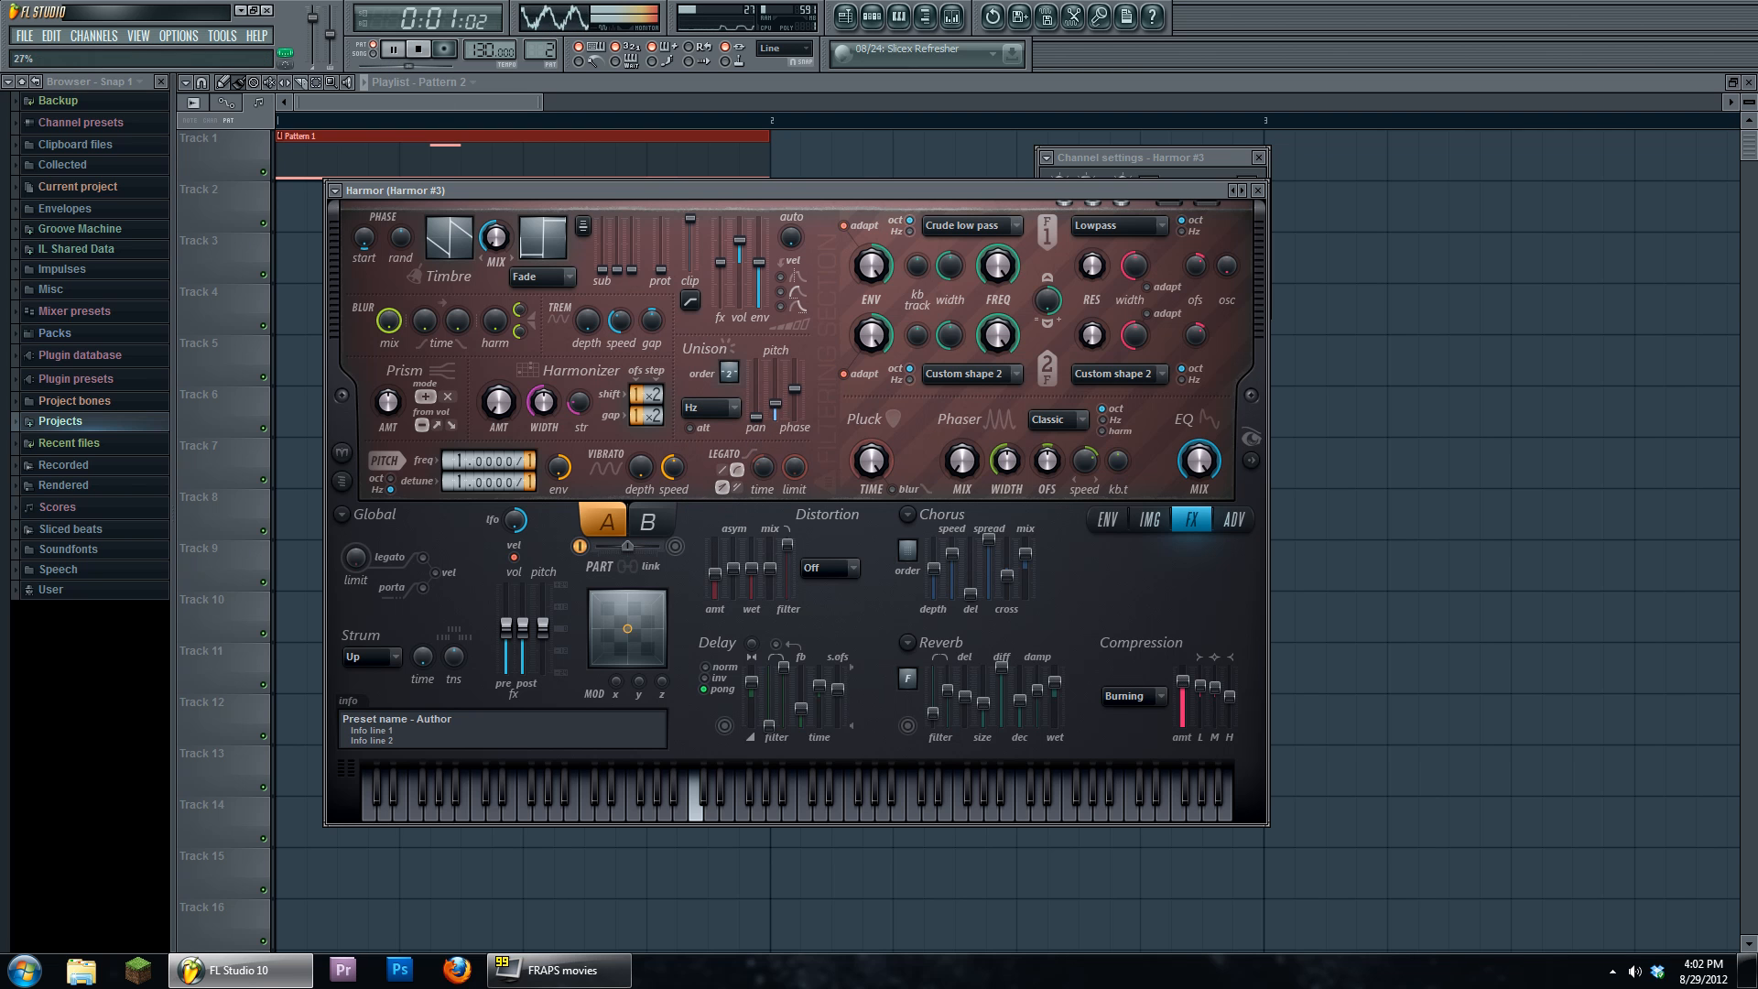
# - Set Harmor #3's distortion type to Log and lower its amount and asymmetry slightly
pyautogui.click(1150, 519)
pyautogui.click(1191, 519)
pyautogui.click(829, 568)
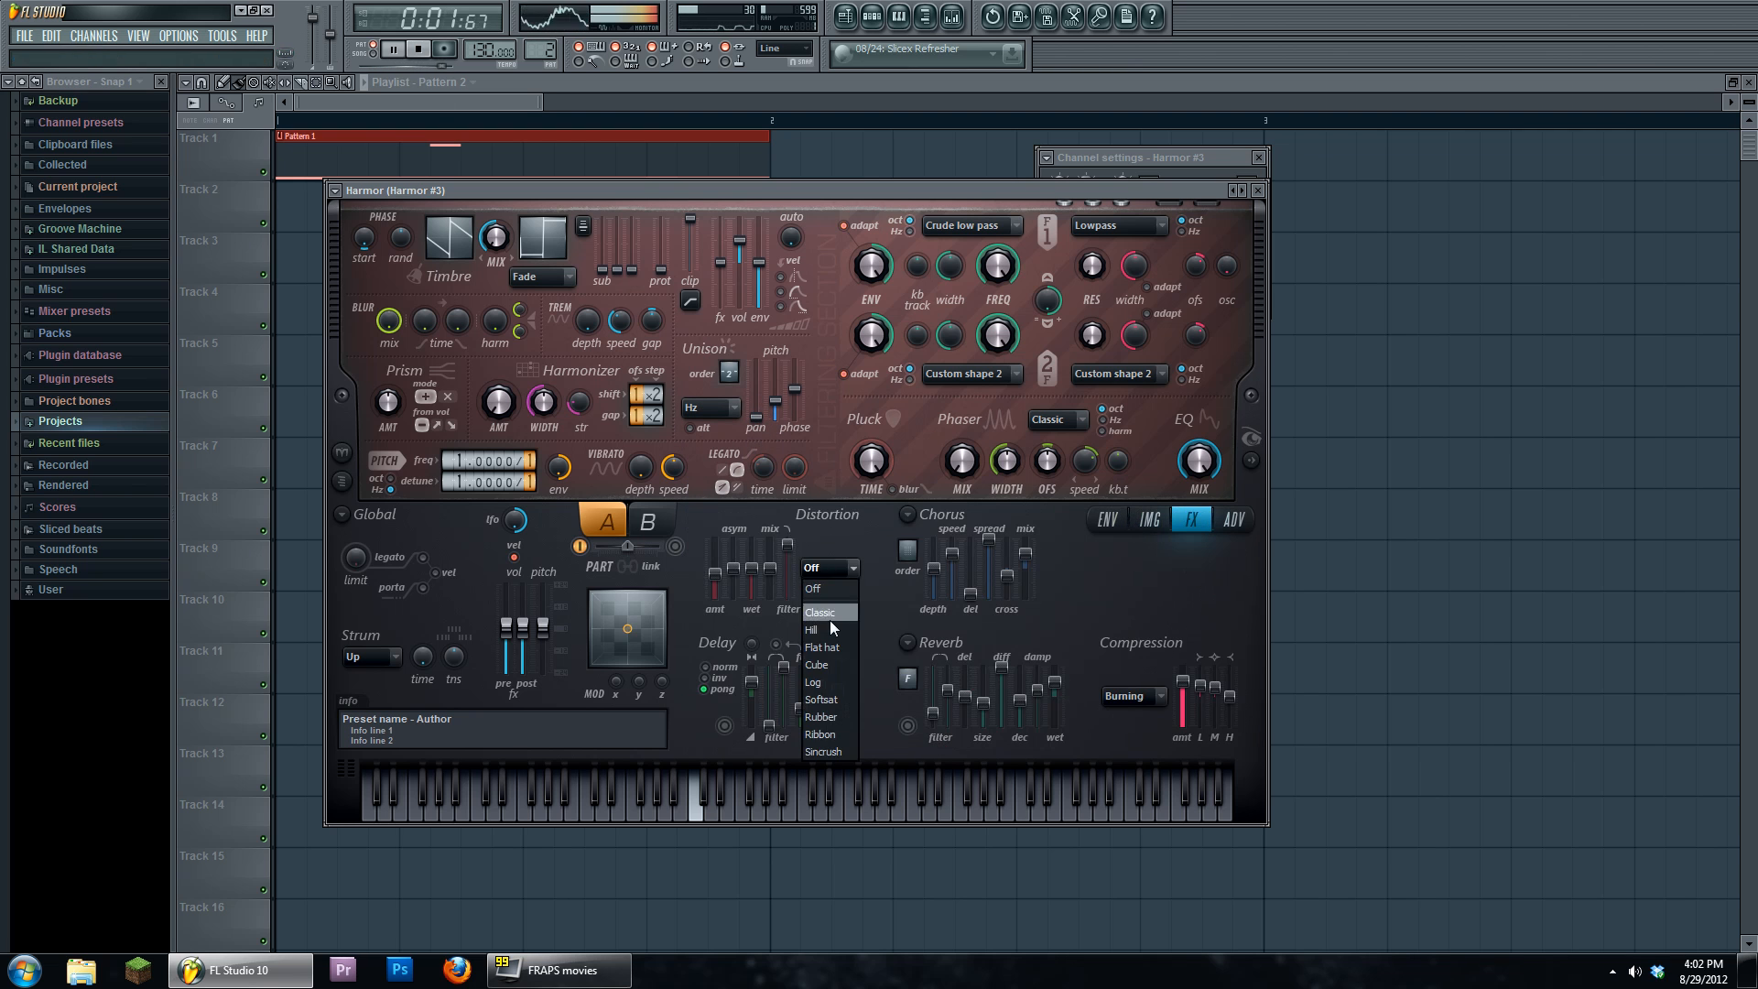
pyautogui.click(829, 673)
pyautogui.moveTo(714, 571); pyautogui.dragTo(715, 579)
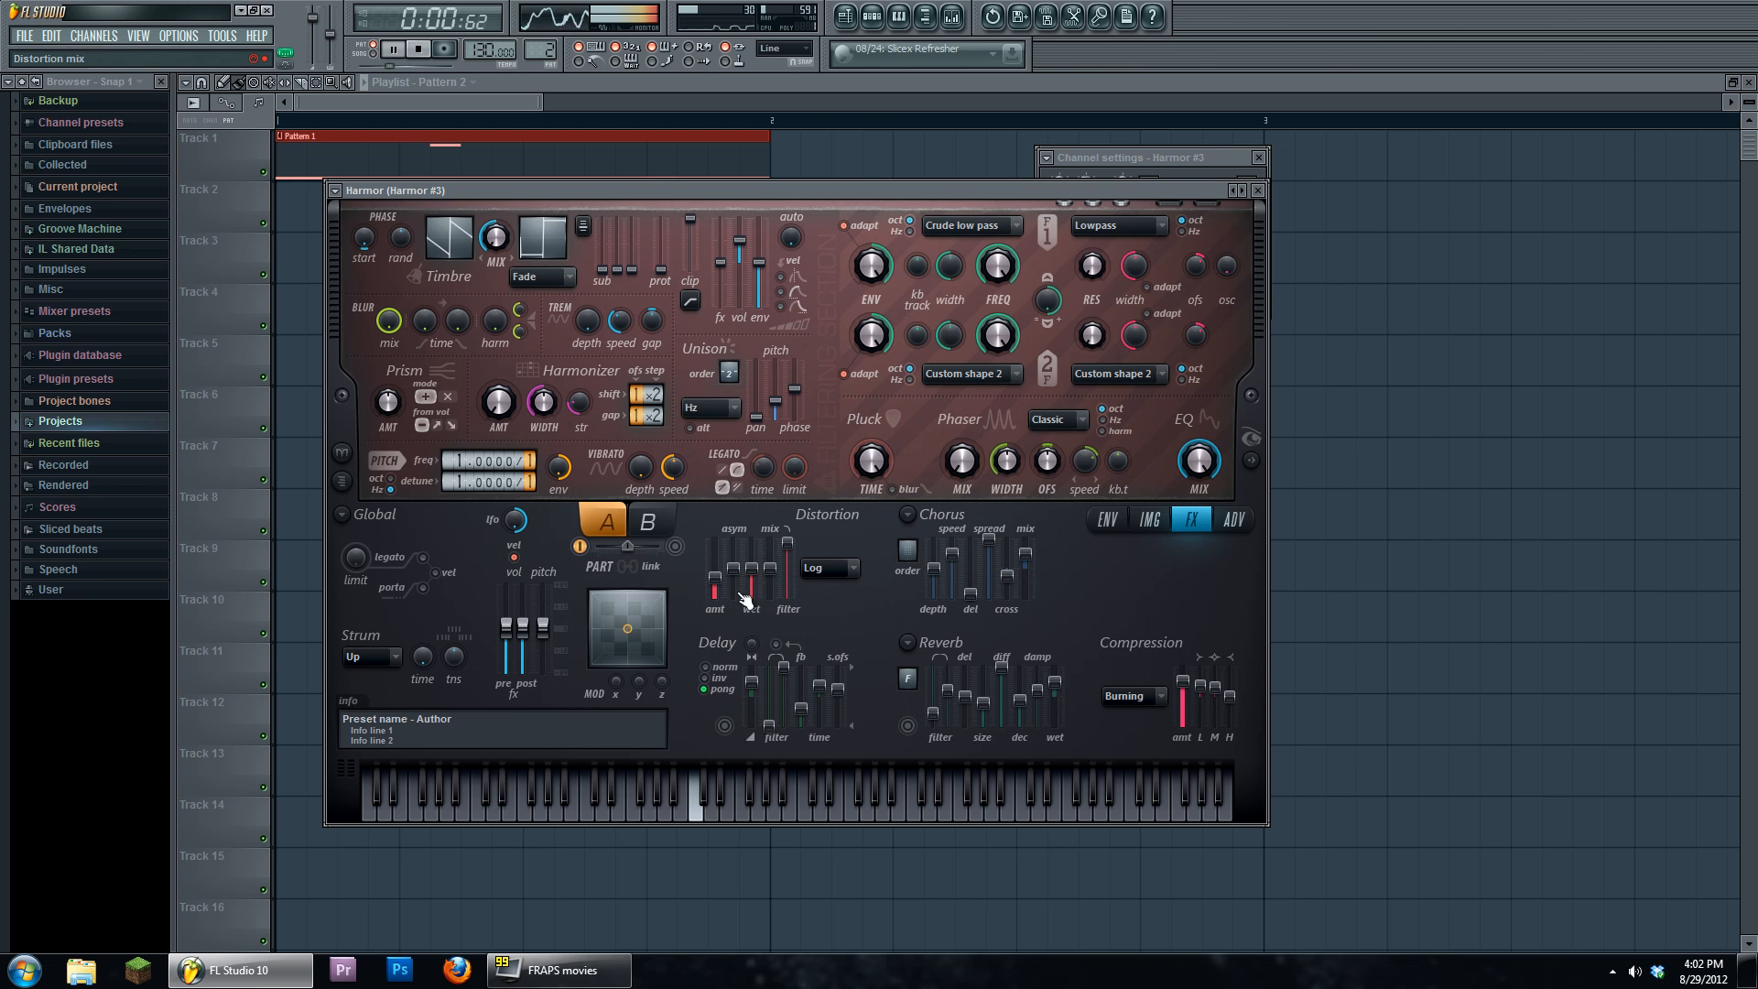
pyautogui.moveTo(733, 569); pyautogui.dragTo(734, 575)
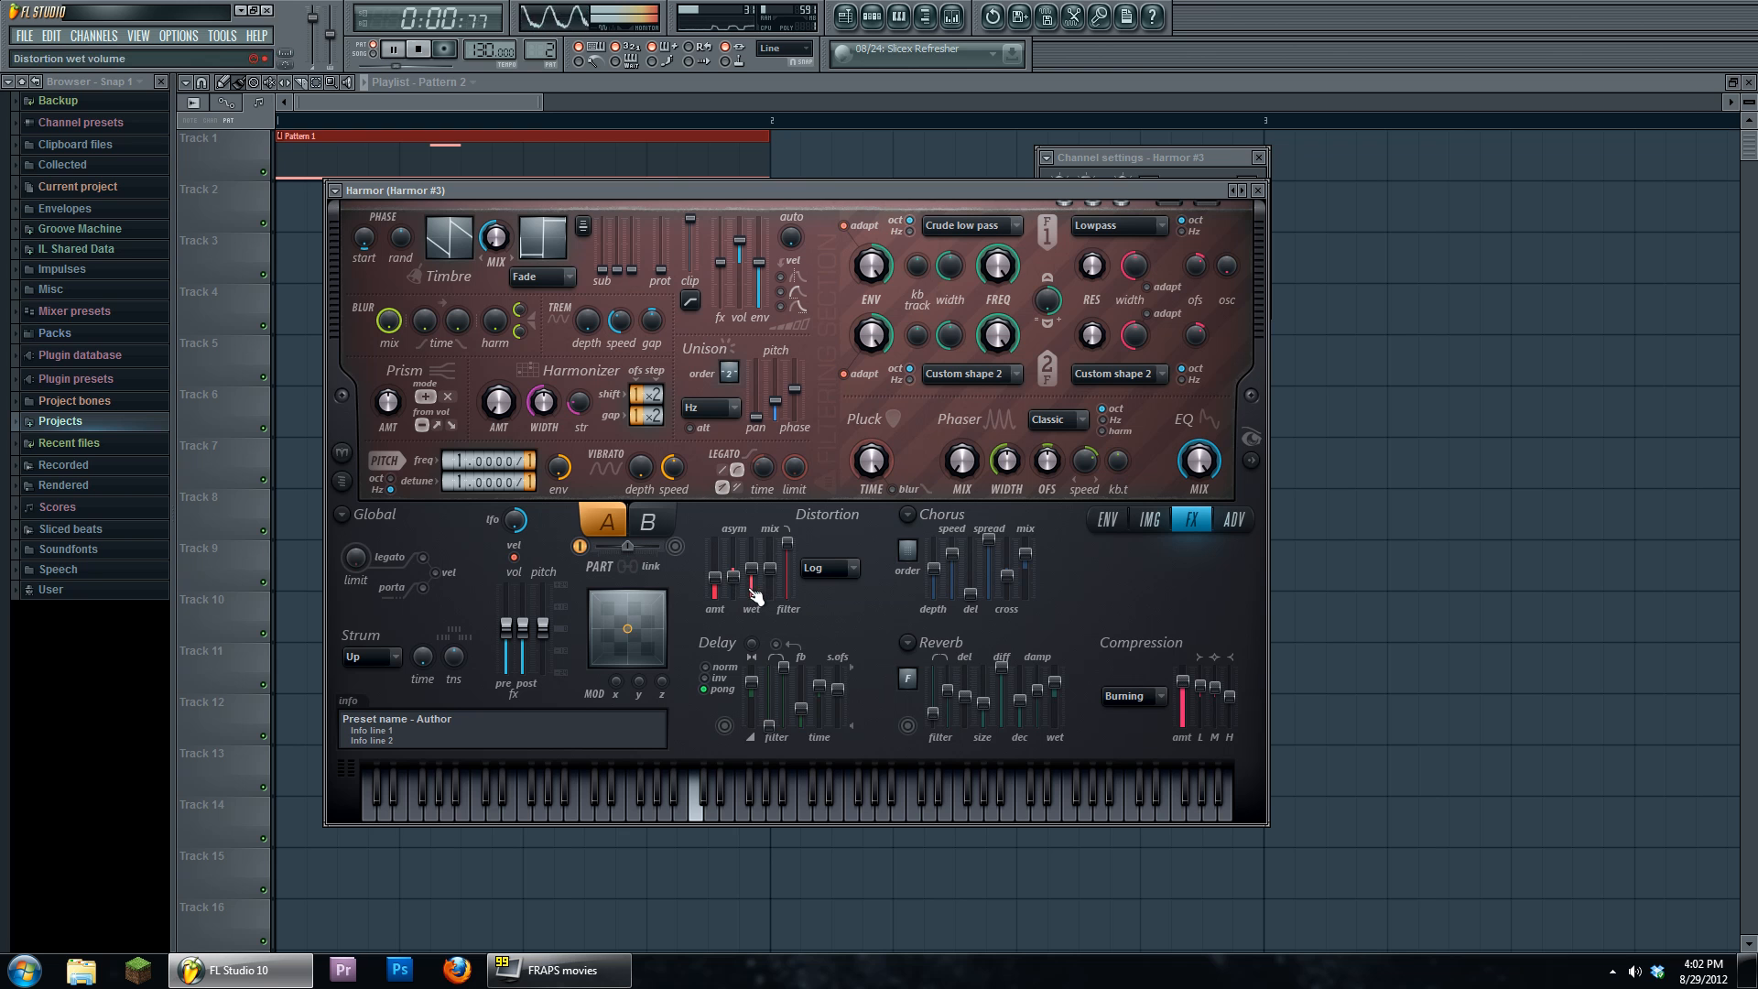
# - Raise the unison pitch further and enable the unison alt option while auditioning the image page
pyautogui.click(1149, 527)
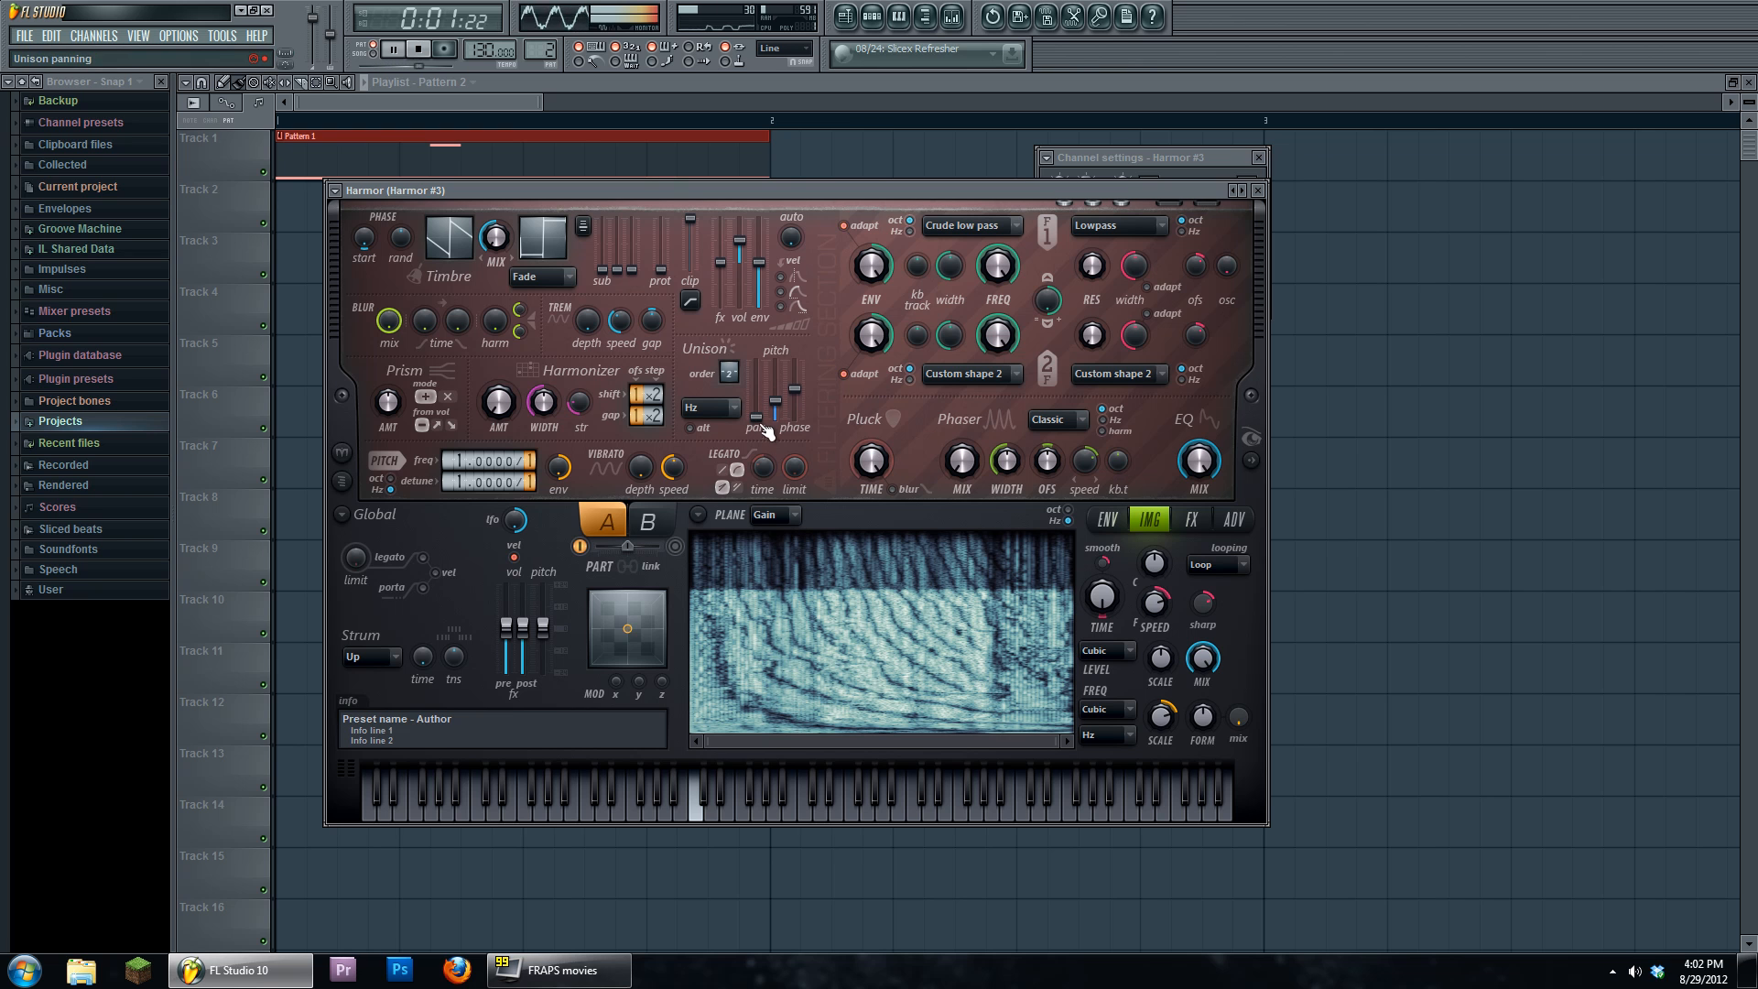
pyautogui.moveTo(776, 400)
pyautogui.mouseDown()
pyautogui.moveTo(760, 435)
pyautogui.moveTo(760, 389)
pyautogui.mouseUp()
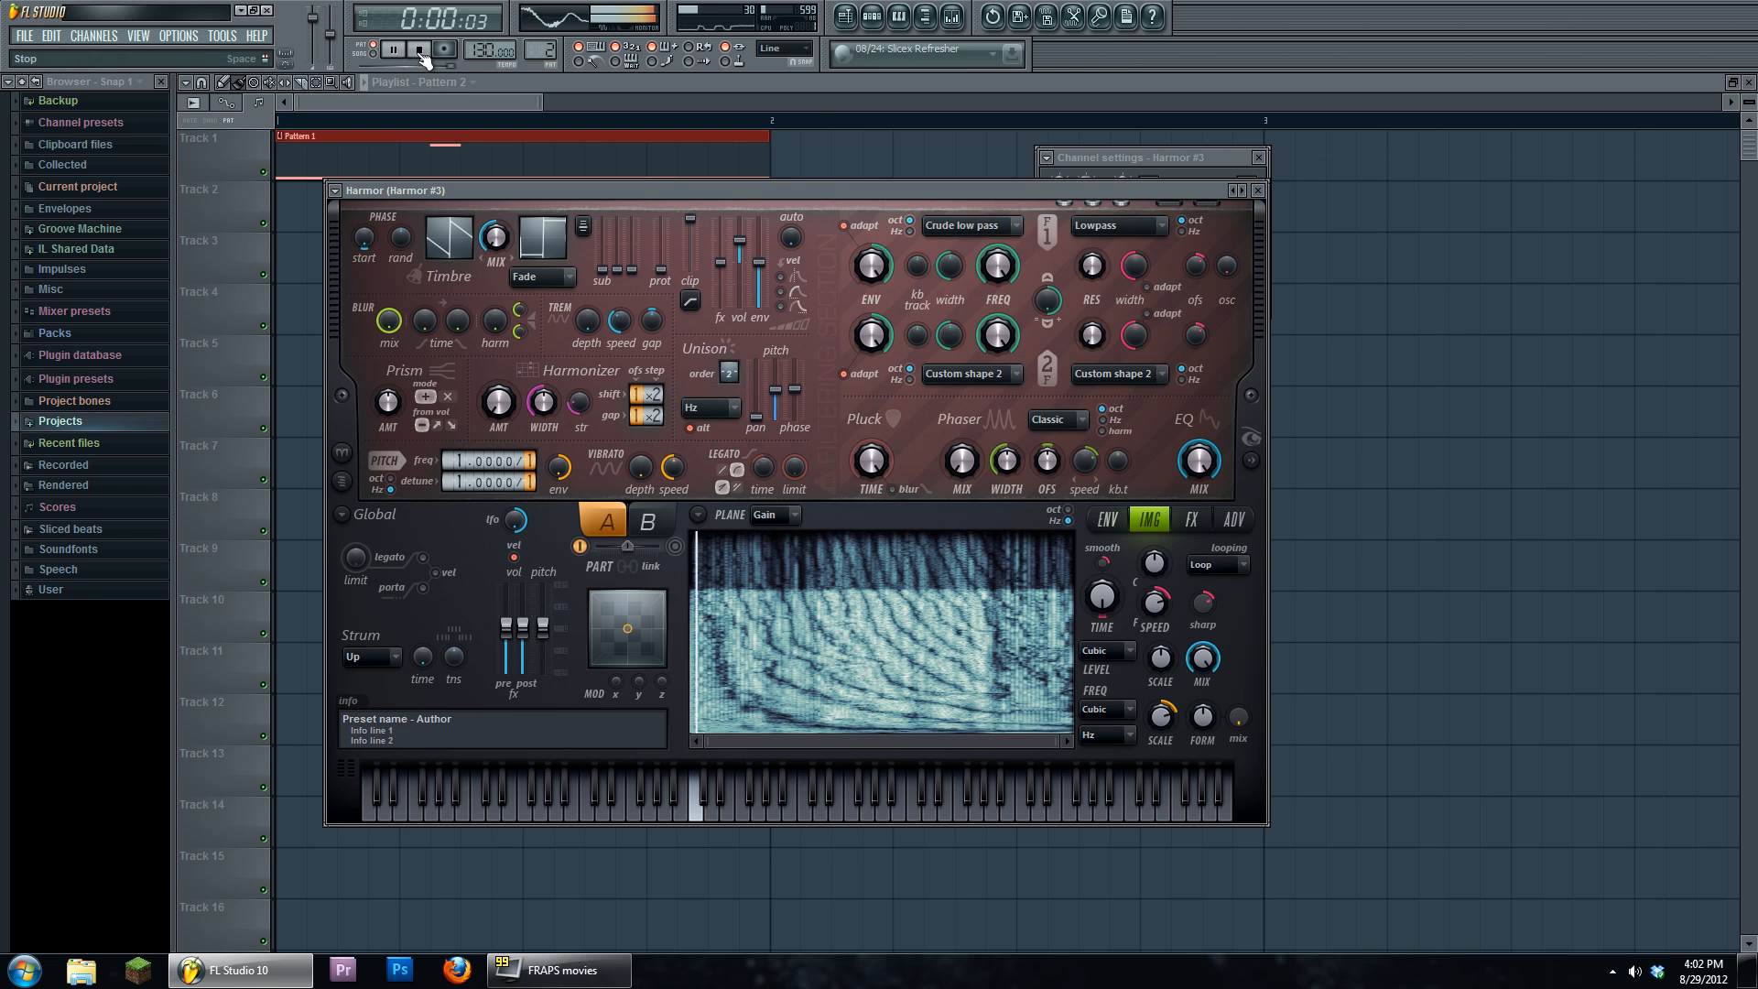
pyautogui.press('space')
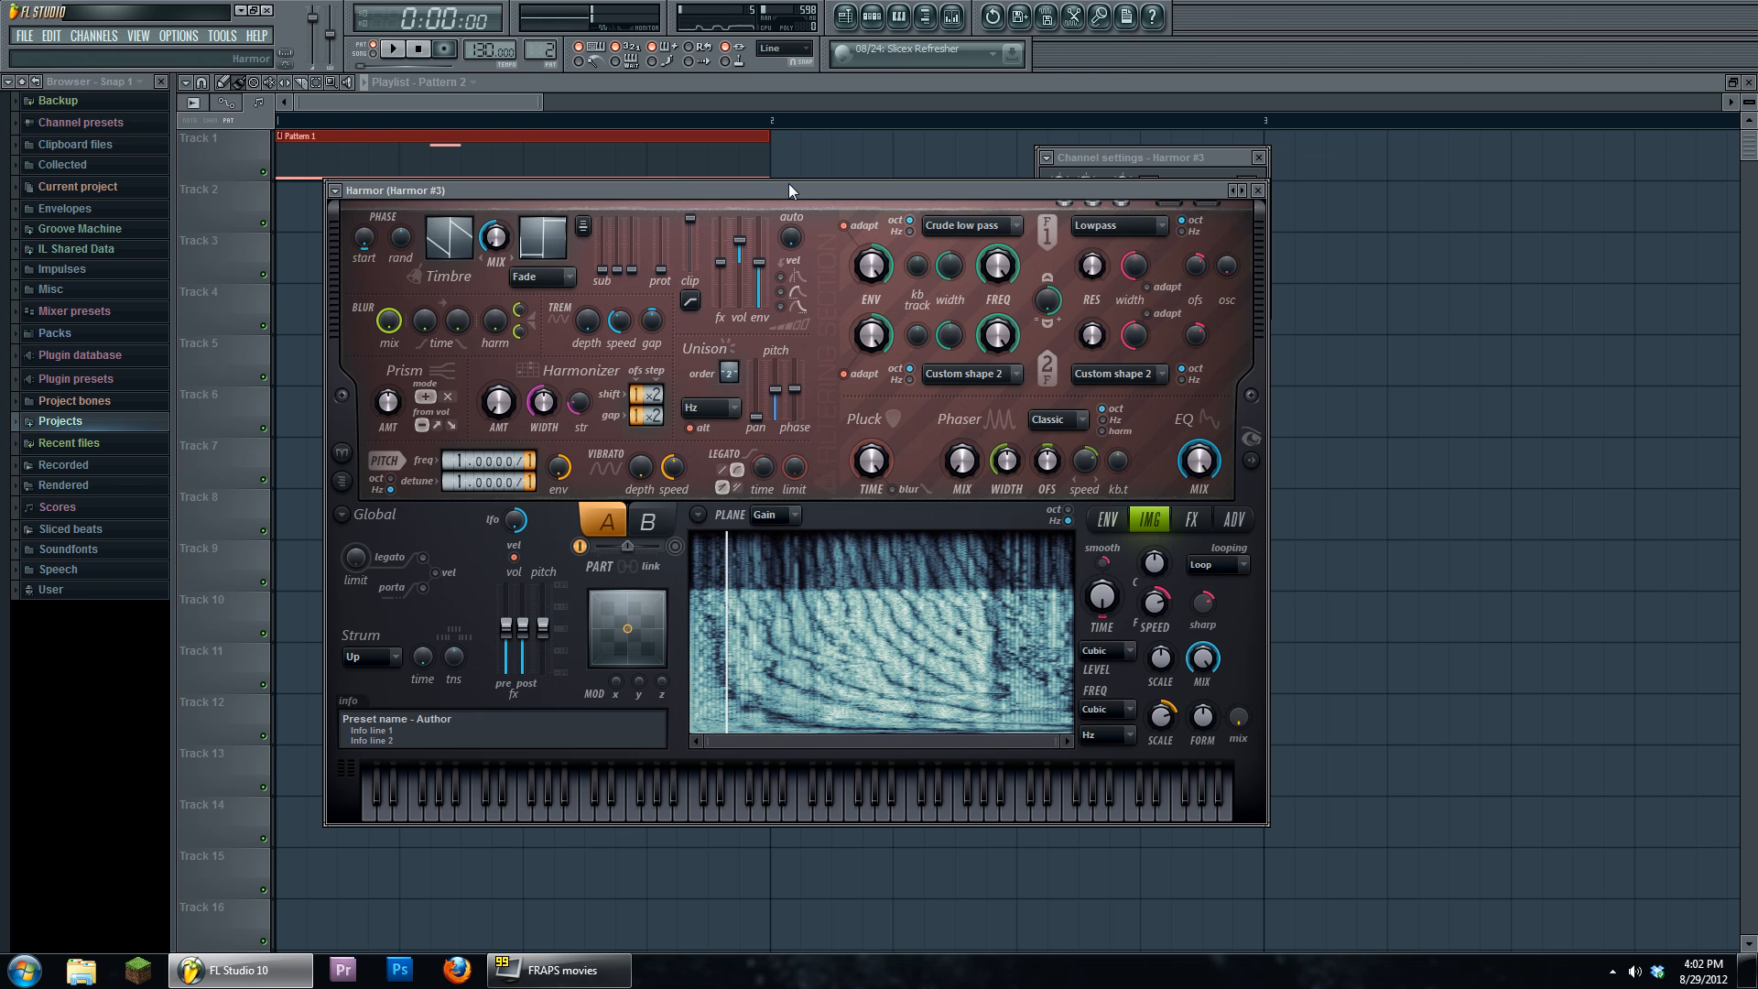
# - Record Harmor #3's output in Edison on mixer Insert 1 and place the recording on playlist Track 3 at bar 2
pyautogui.click(953, 18)
pyautogui.click(1422, 499)
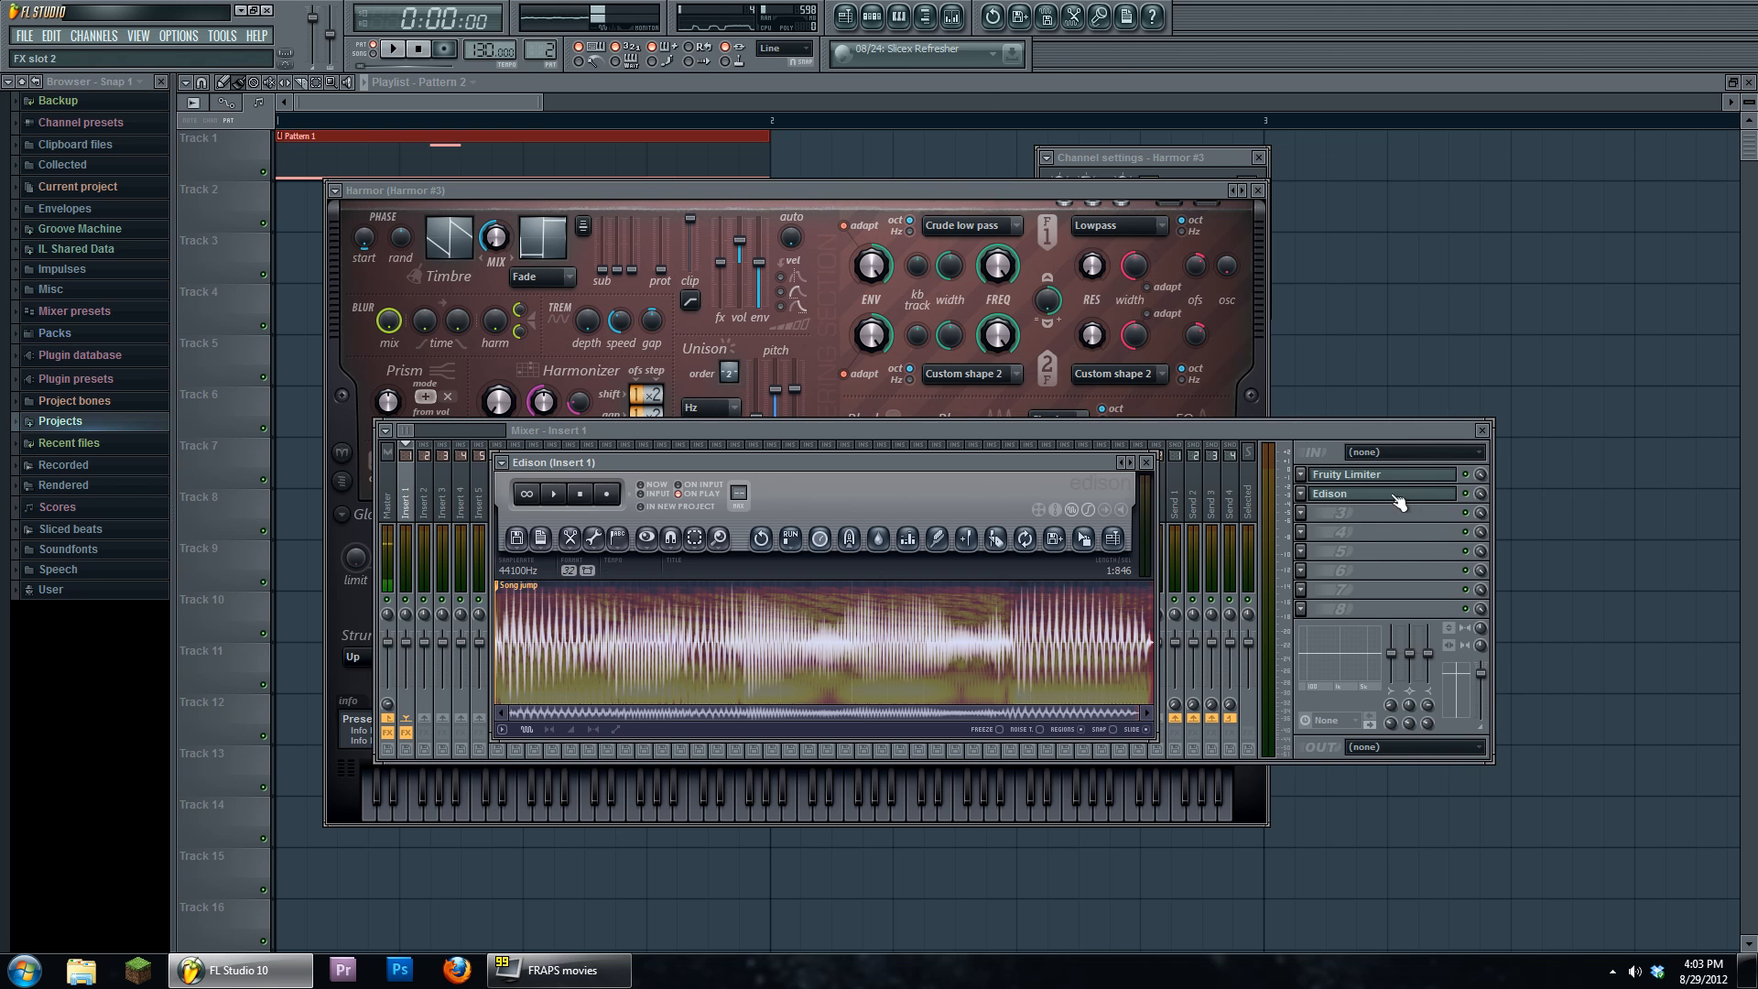
pyautogui.click(606, 494)
pyautogui.click(392, 48)
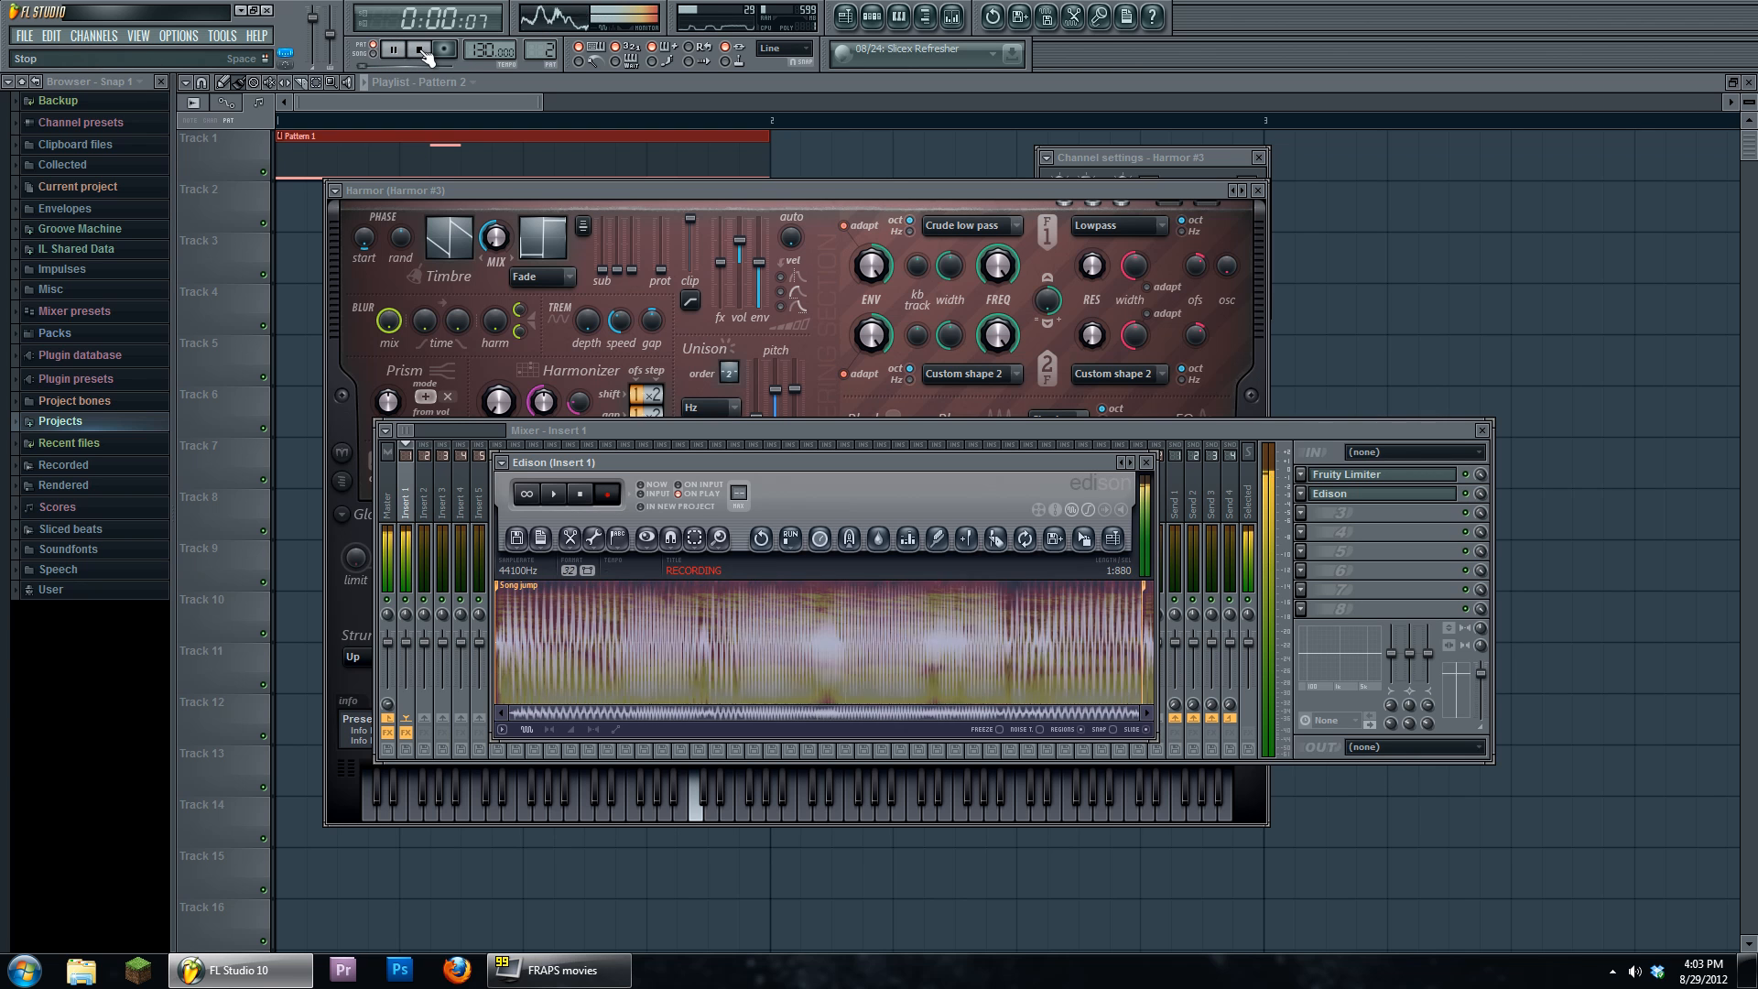
pyautogui.click(419, 50)
pyautogui.moveTo(1083, 538); pyautogui.dragTo(789, 251)
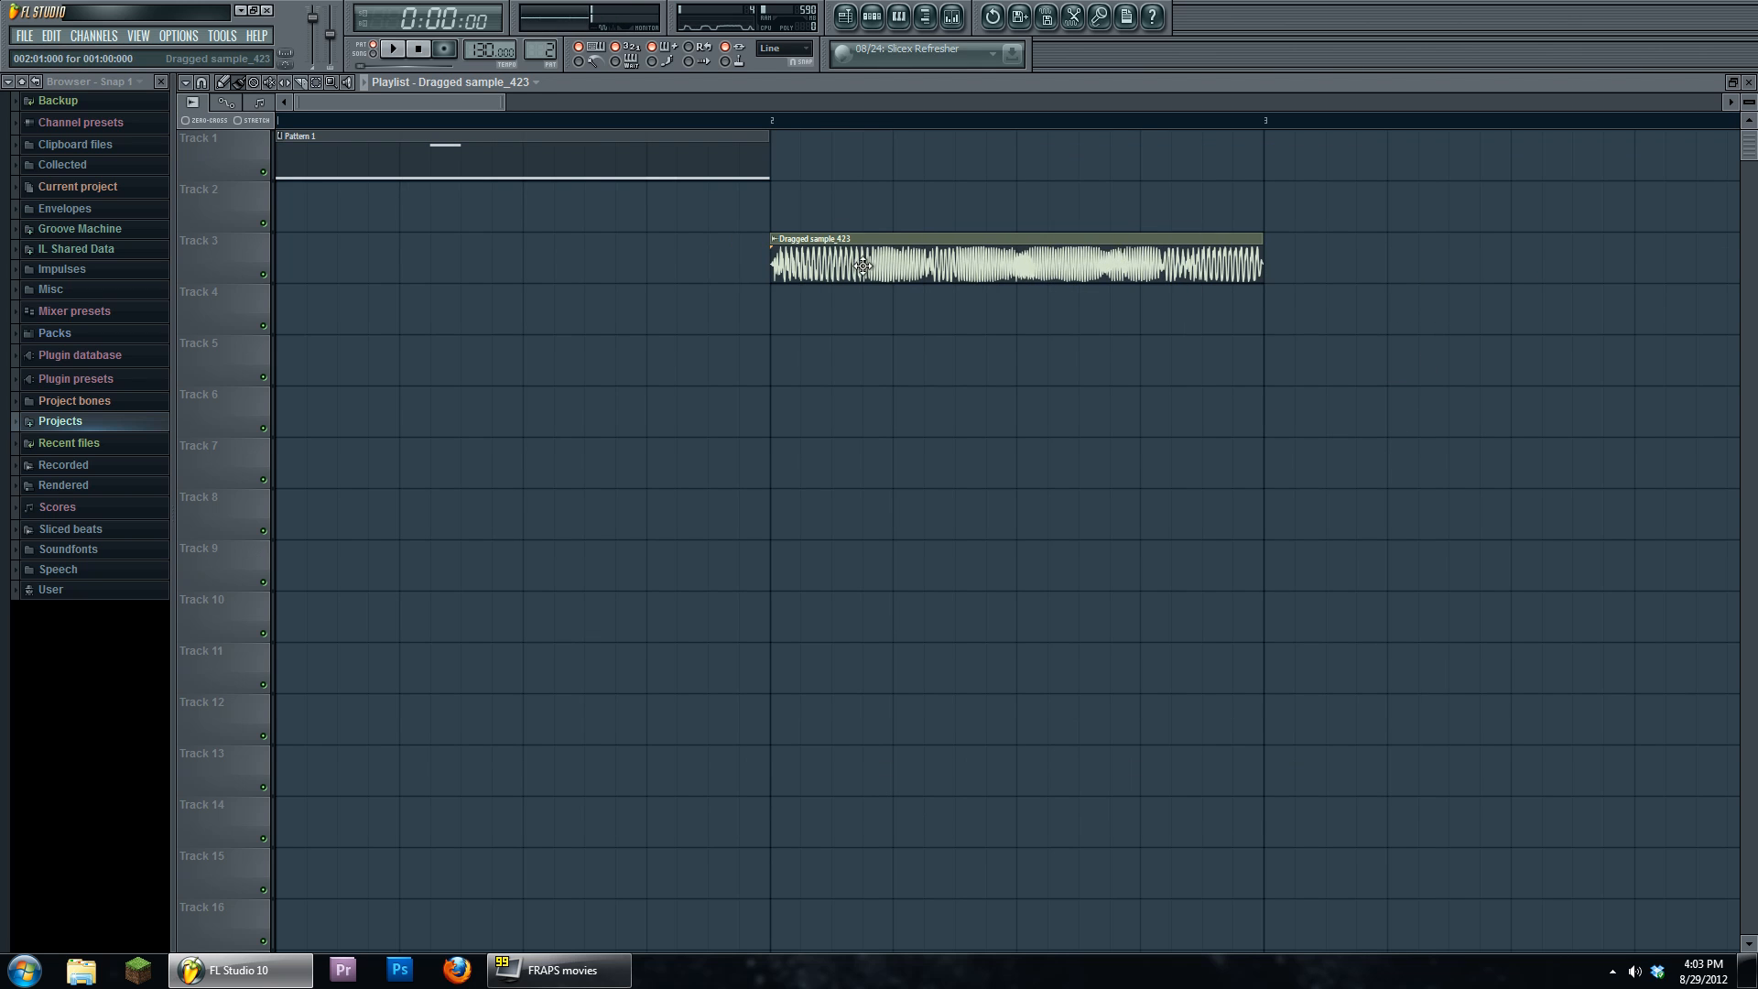
# - Audition the recorded clip on Track 3 from several playback positions and return the playback position to bar 2
pyautogui.click(1090, 122)
pyautogui.click(901, 122)
pyautogui.click(817, 122)
pyautogui.click(947, 123)
pyautogui.click(1143, 122)
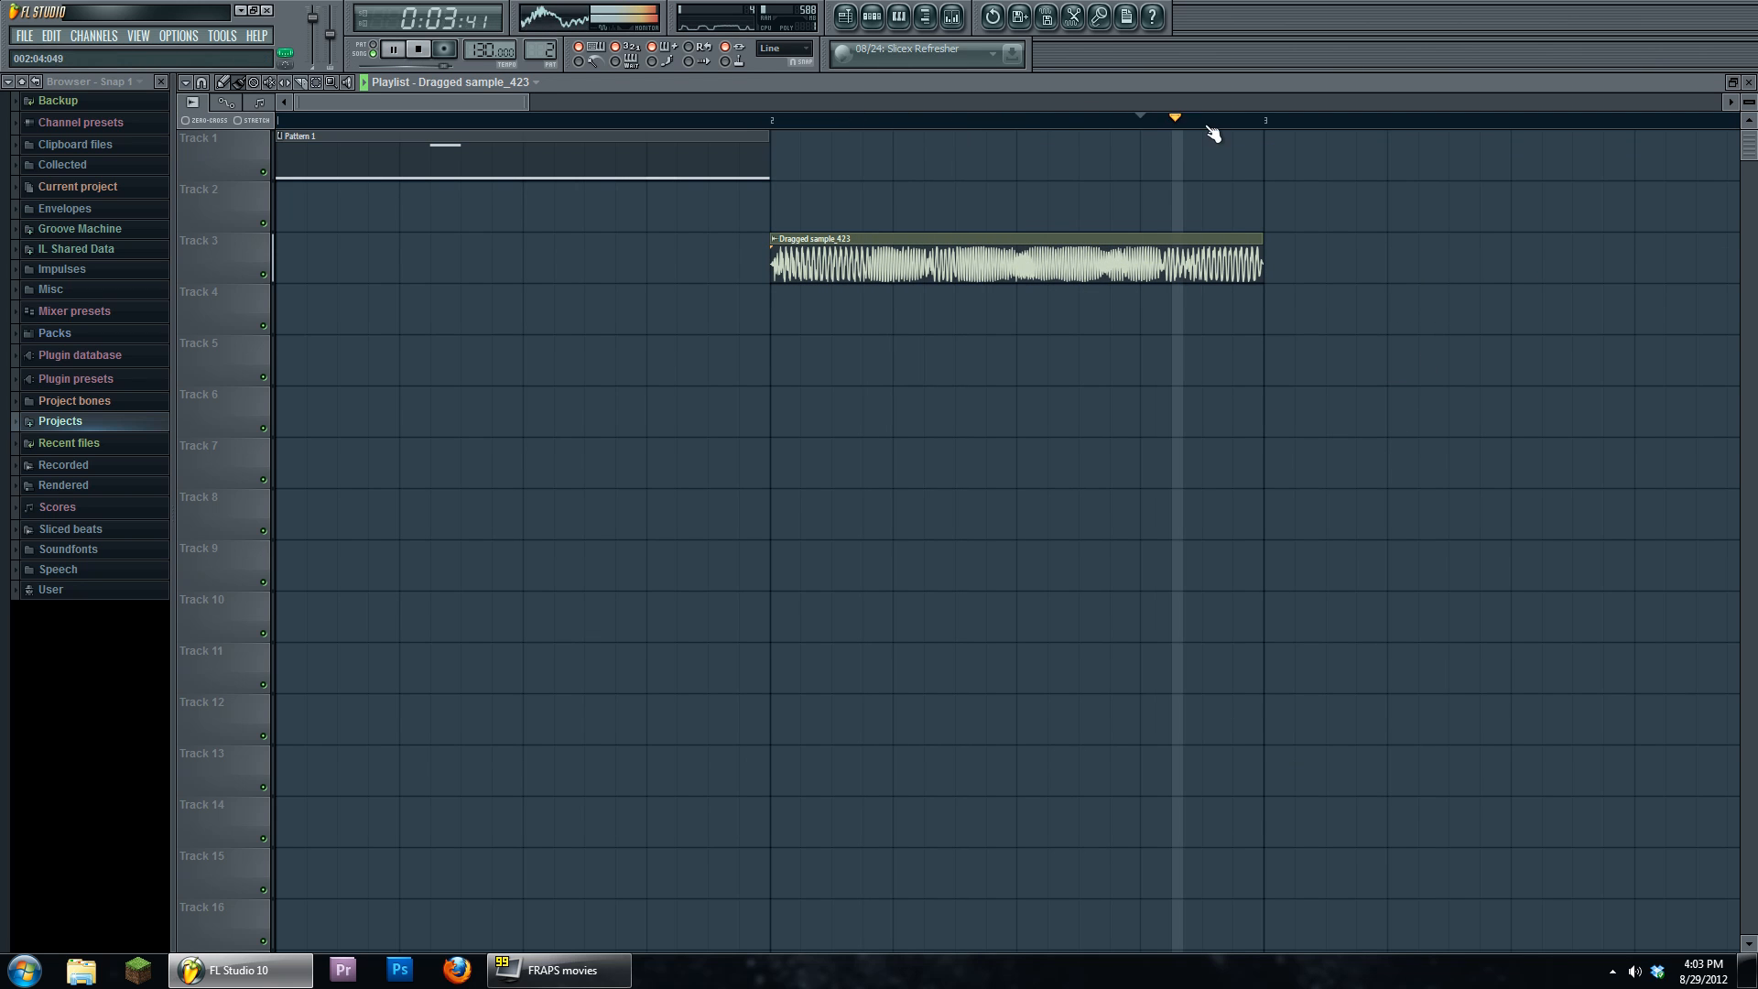
pyautogui.click(1086, 123)
pyautogui.click(1020, 122)
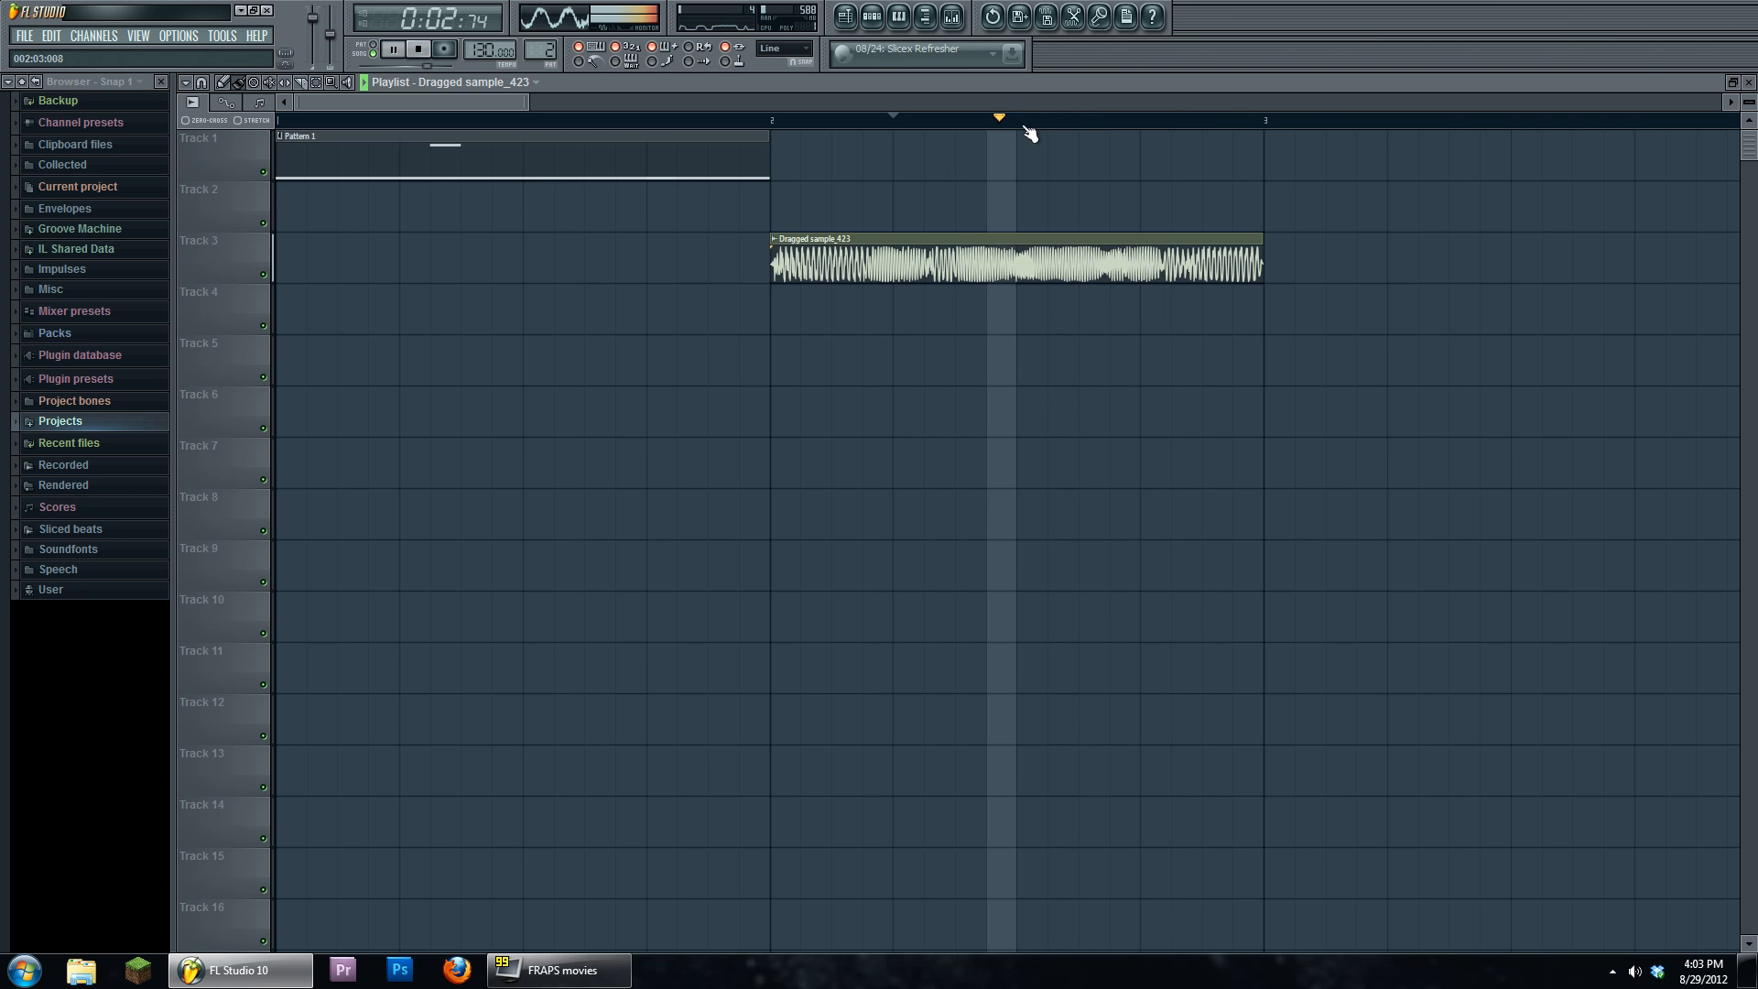
pyautogui.click(989, 122)
pyautogui.press('space')
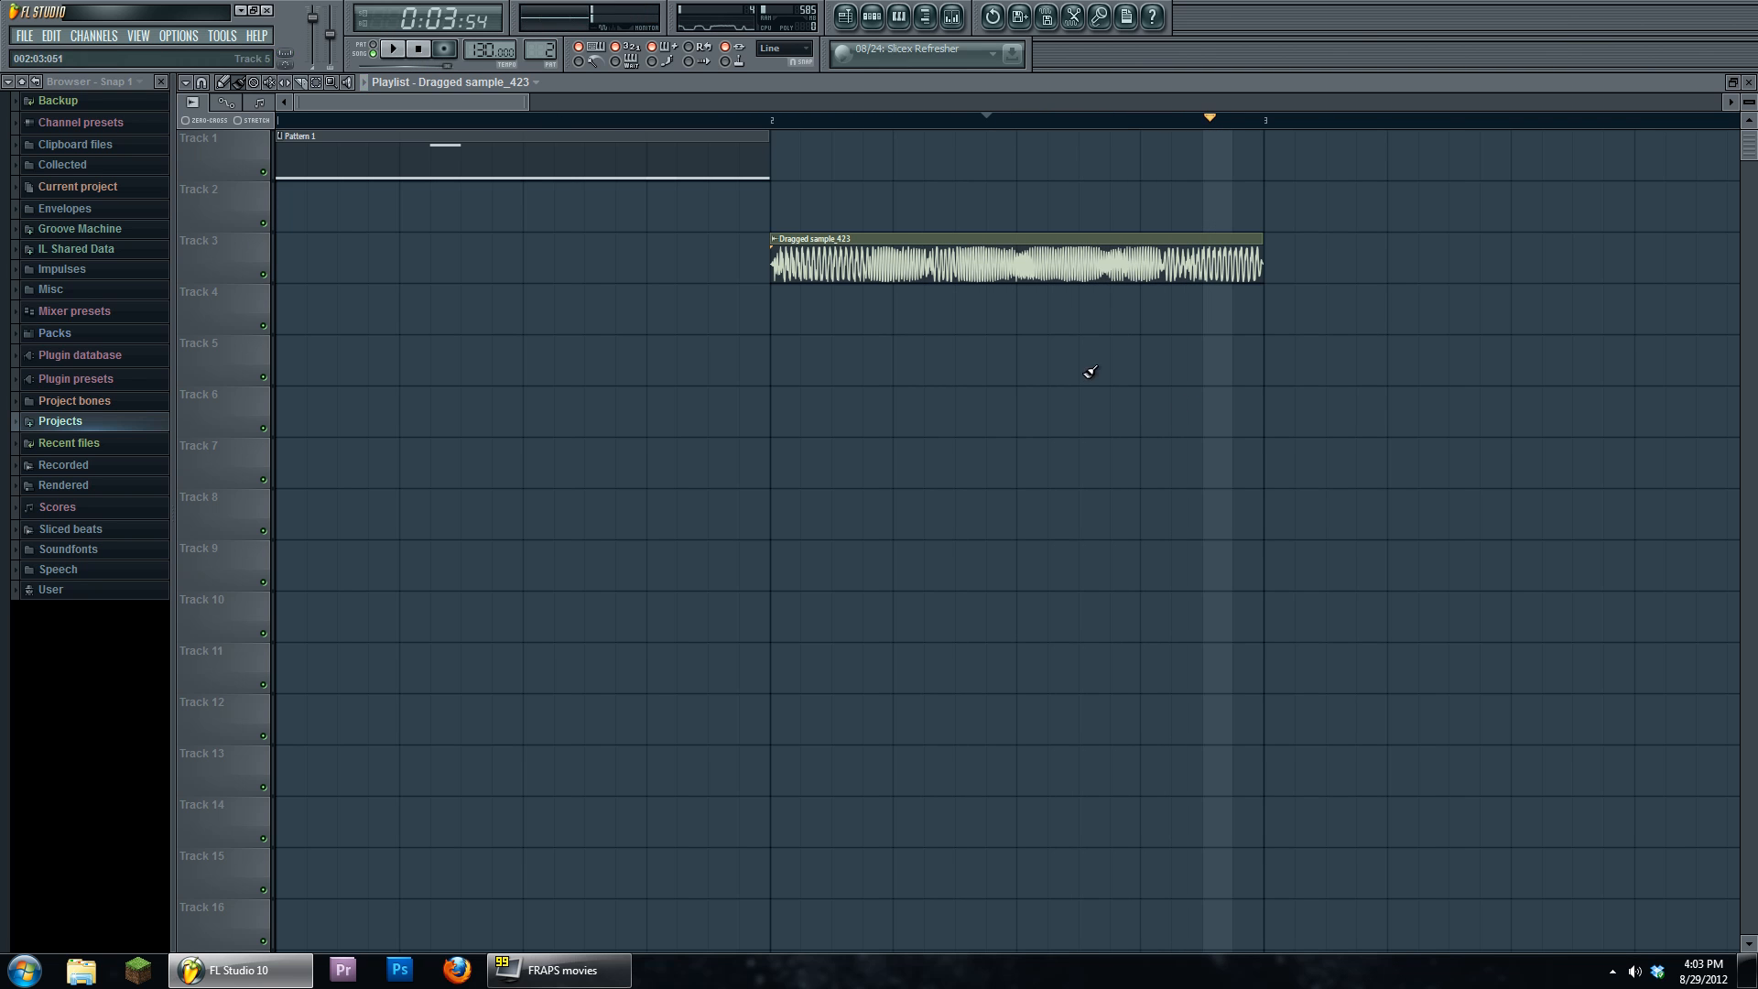
pyautogui.click(832, 122)
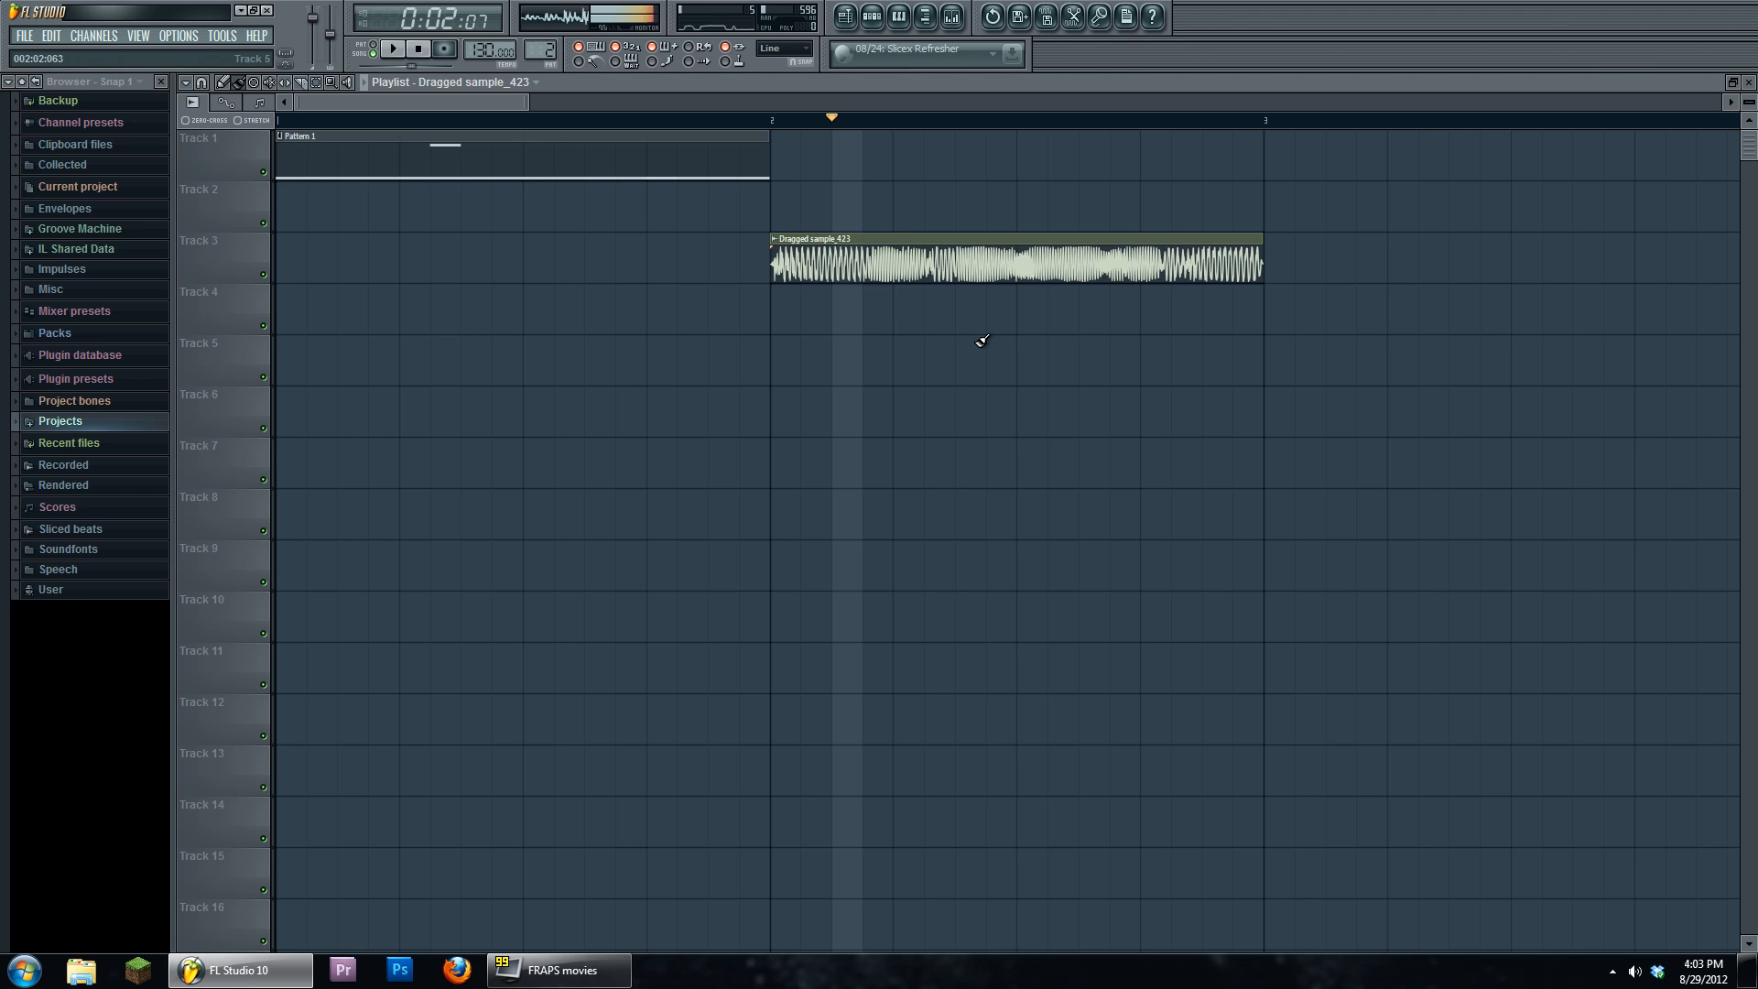
pyautogui.press('space')
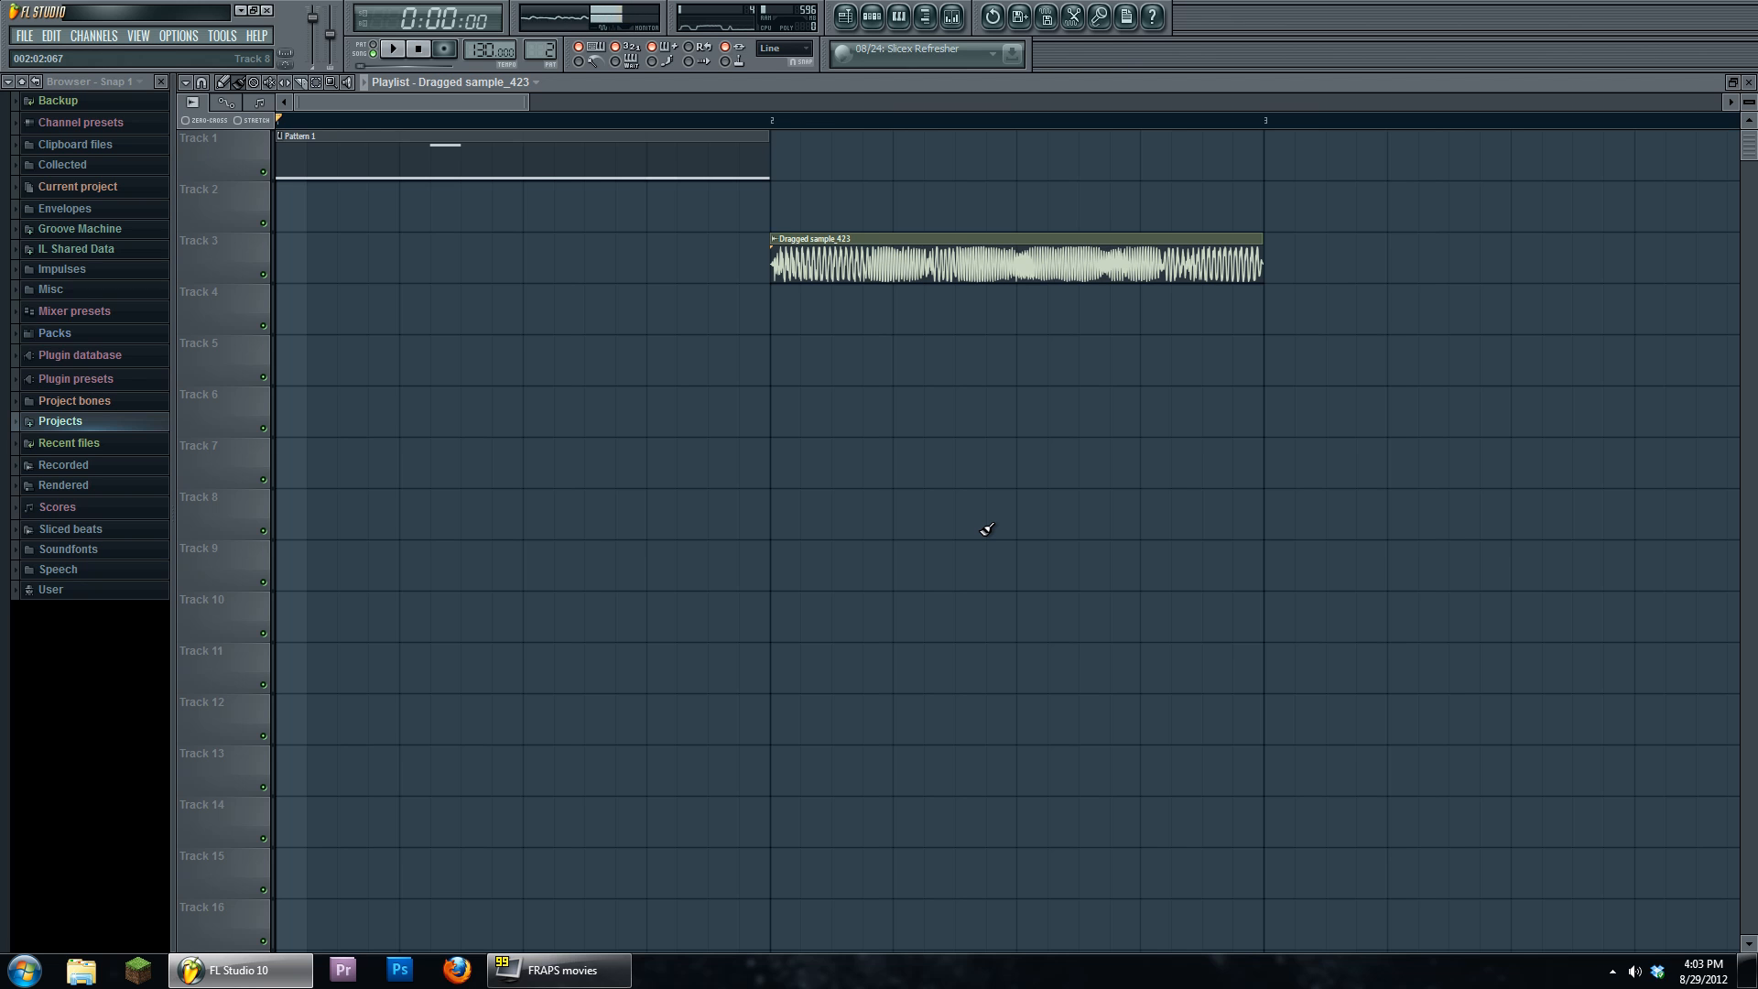
pyautogui.click(770, 120)
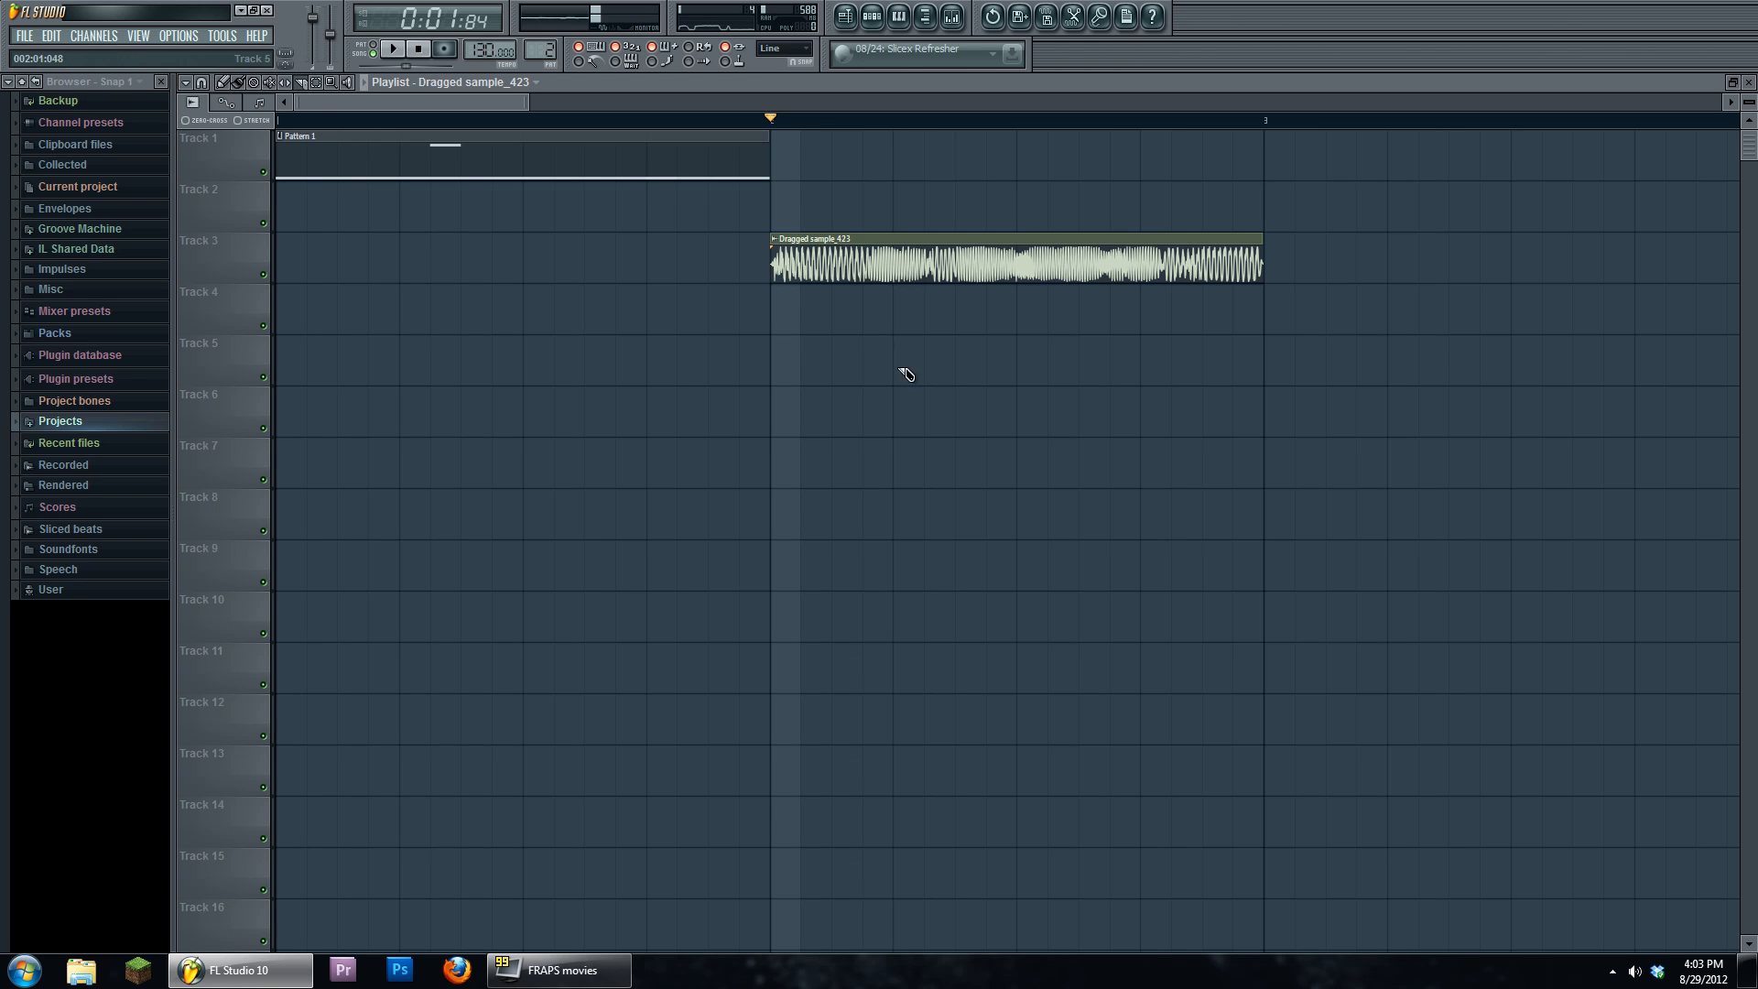
# - Slice the recorded clip on Track 3 at four points into five pieces
pyautogui.moveTo(831, 229); pyautogui.dragTo(831, 295)
pyautogui.moveTo(988, 225); pyautogui.dragTo(988, 291)
pyautogui.moveTo(1112, 227); pyautogui.dragTo(1112, 274)
pyautogui.moveTo(1202, 224); pyautogui.dragTo(1209, 302)
pyautogui.click(238, 81)
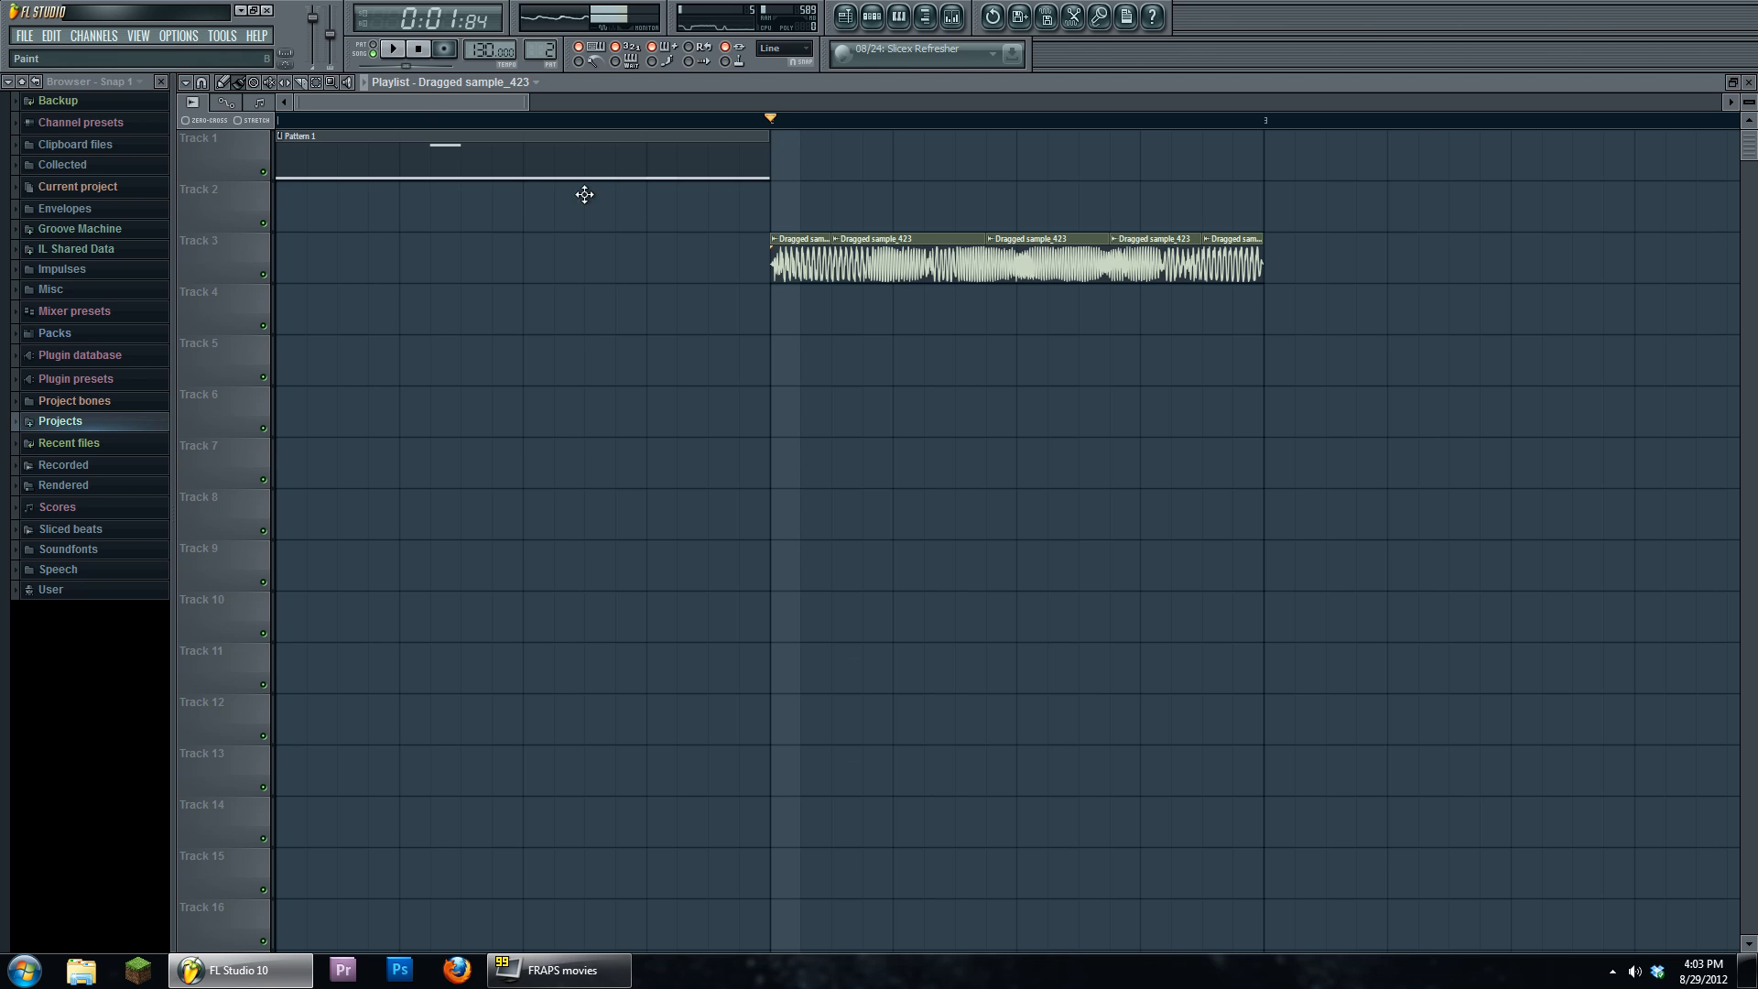
# - Rearrange the slices on Track 2 in the order third, second, first, fourth and fifth, and play the result
pyautogui.moveTo(1053, 253); pyautogui.dragTo(837, 202)
pyautogui.moveTo(921, 258); pyautogui.dragTo(984, 188)
pyautogui.moveTo(793, 260); pyautogui.dragTo(1070, 208)
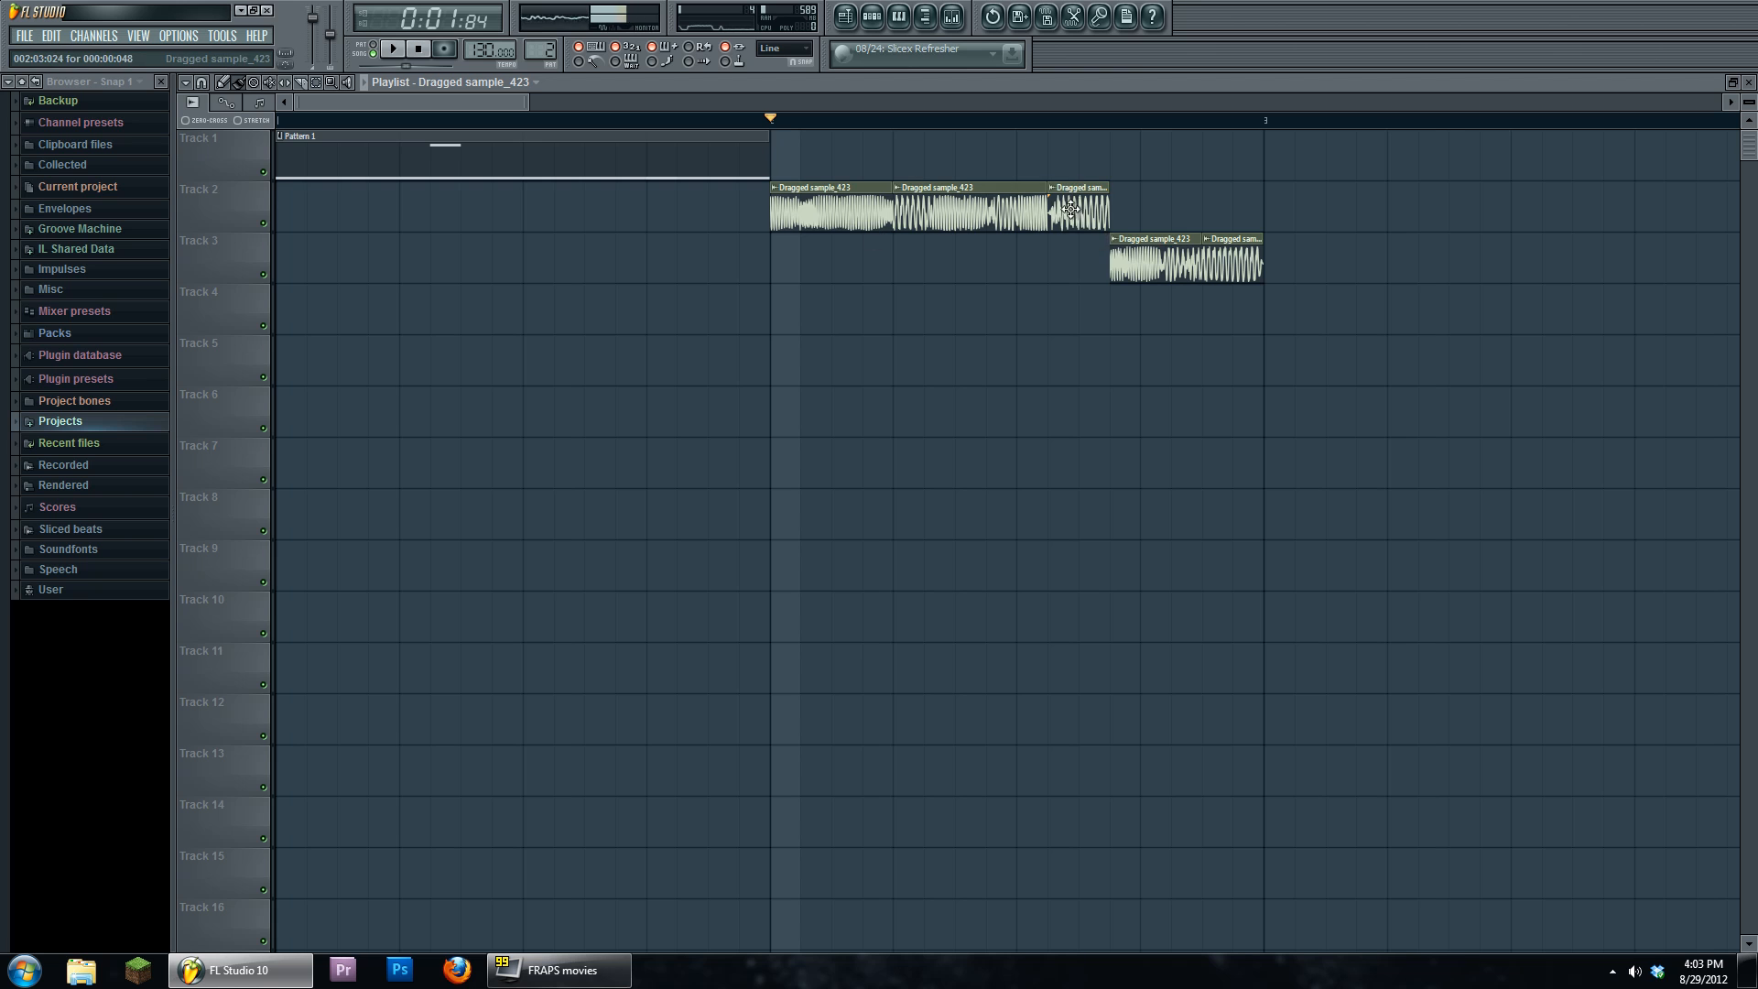
pyautogui.moveTo(1157, 271); pyautogui.dragTo(1230, 201)
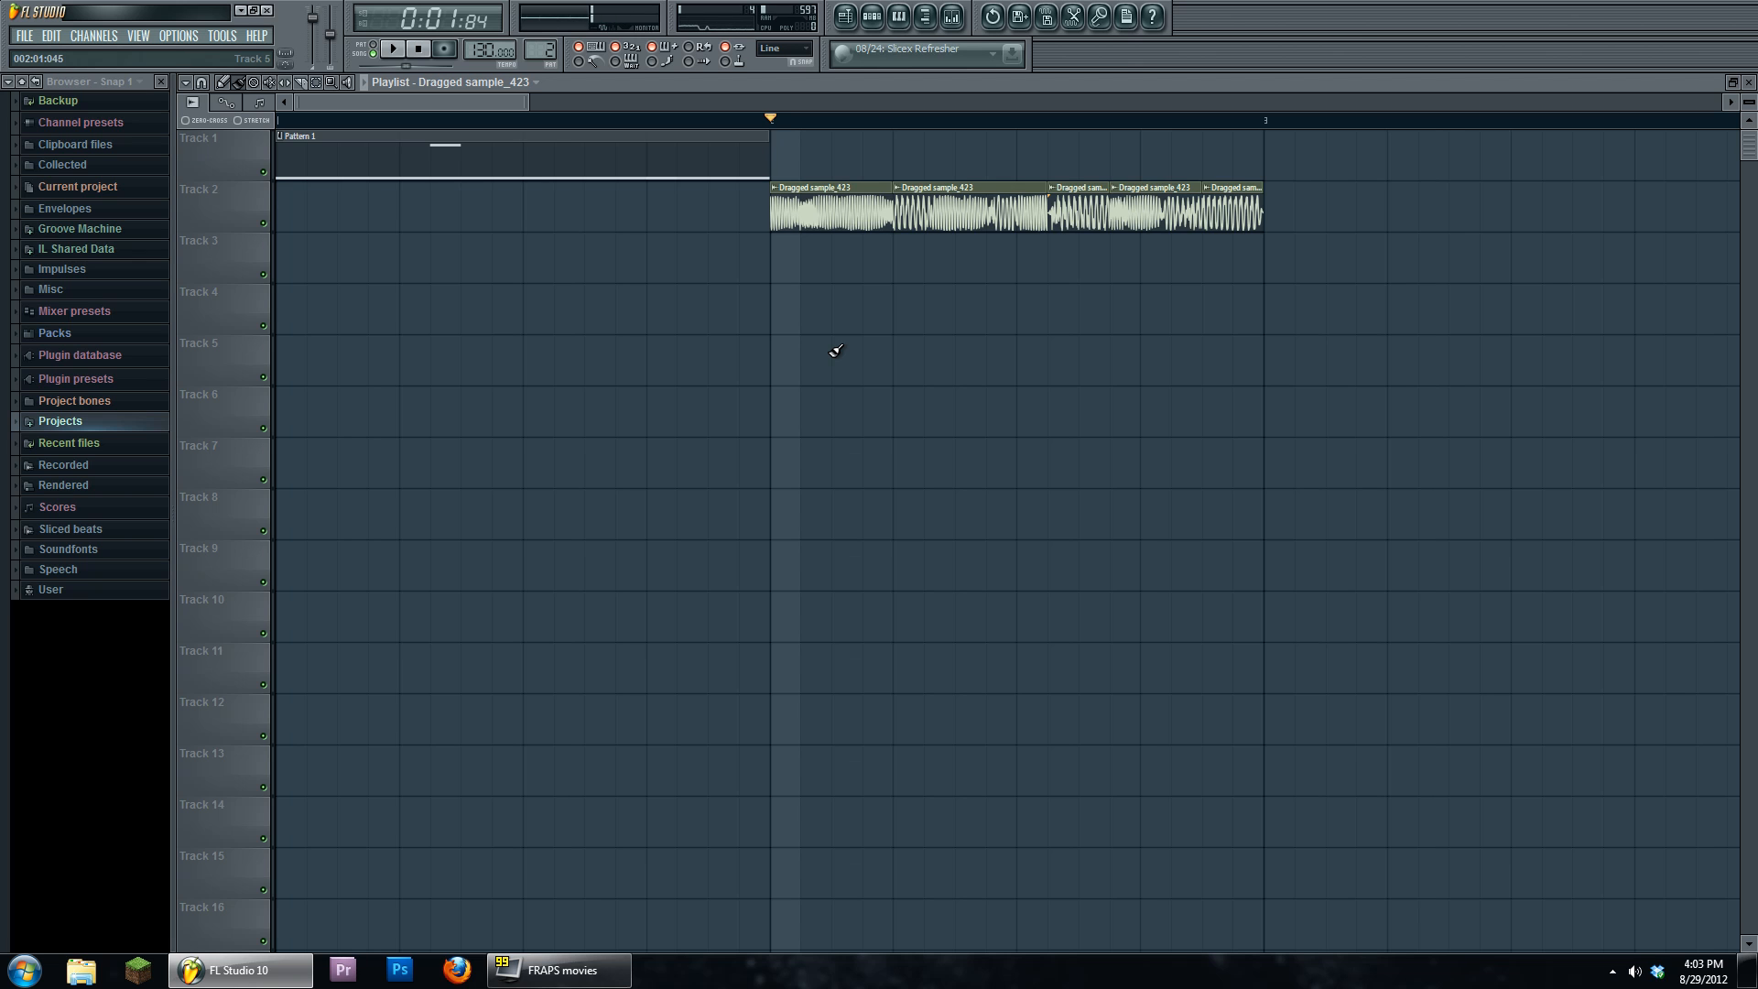
pyautogui.click(394, 51)
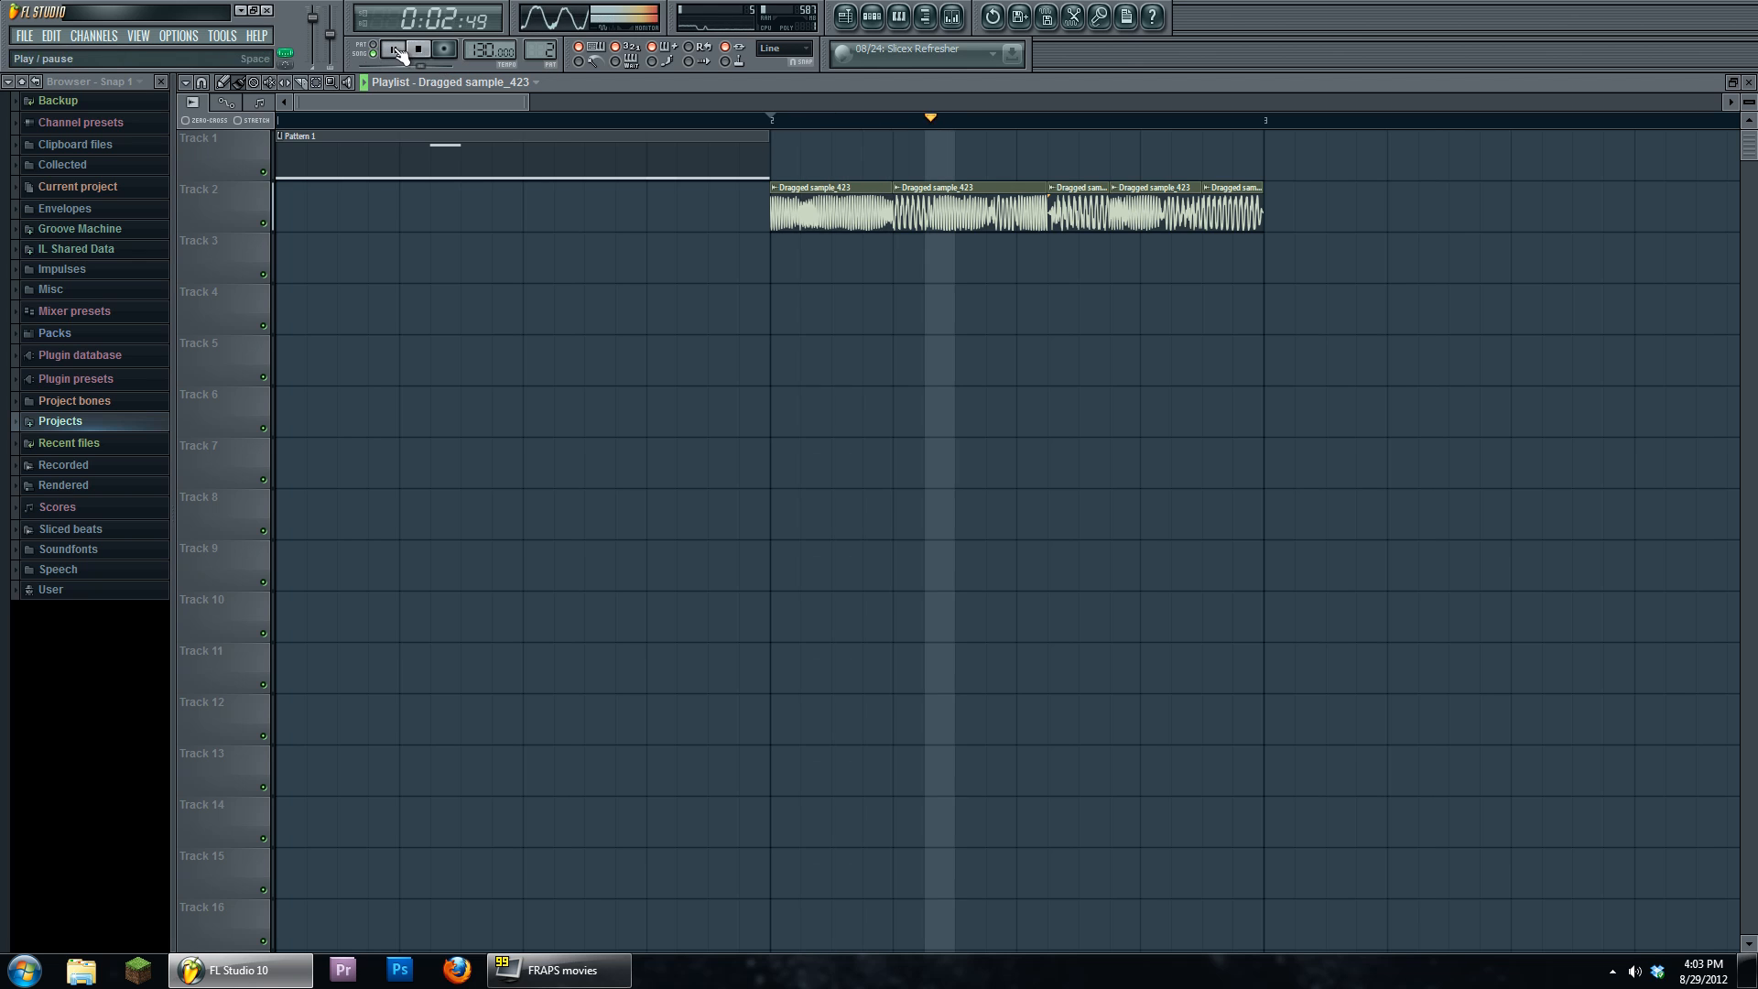
pyautogui.click(395, 50)
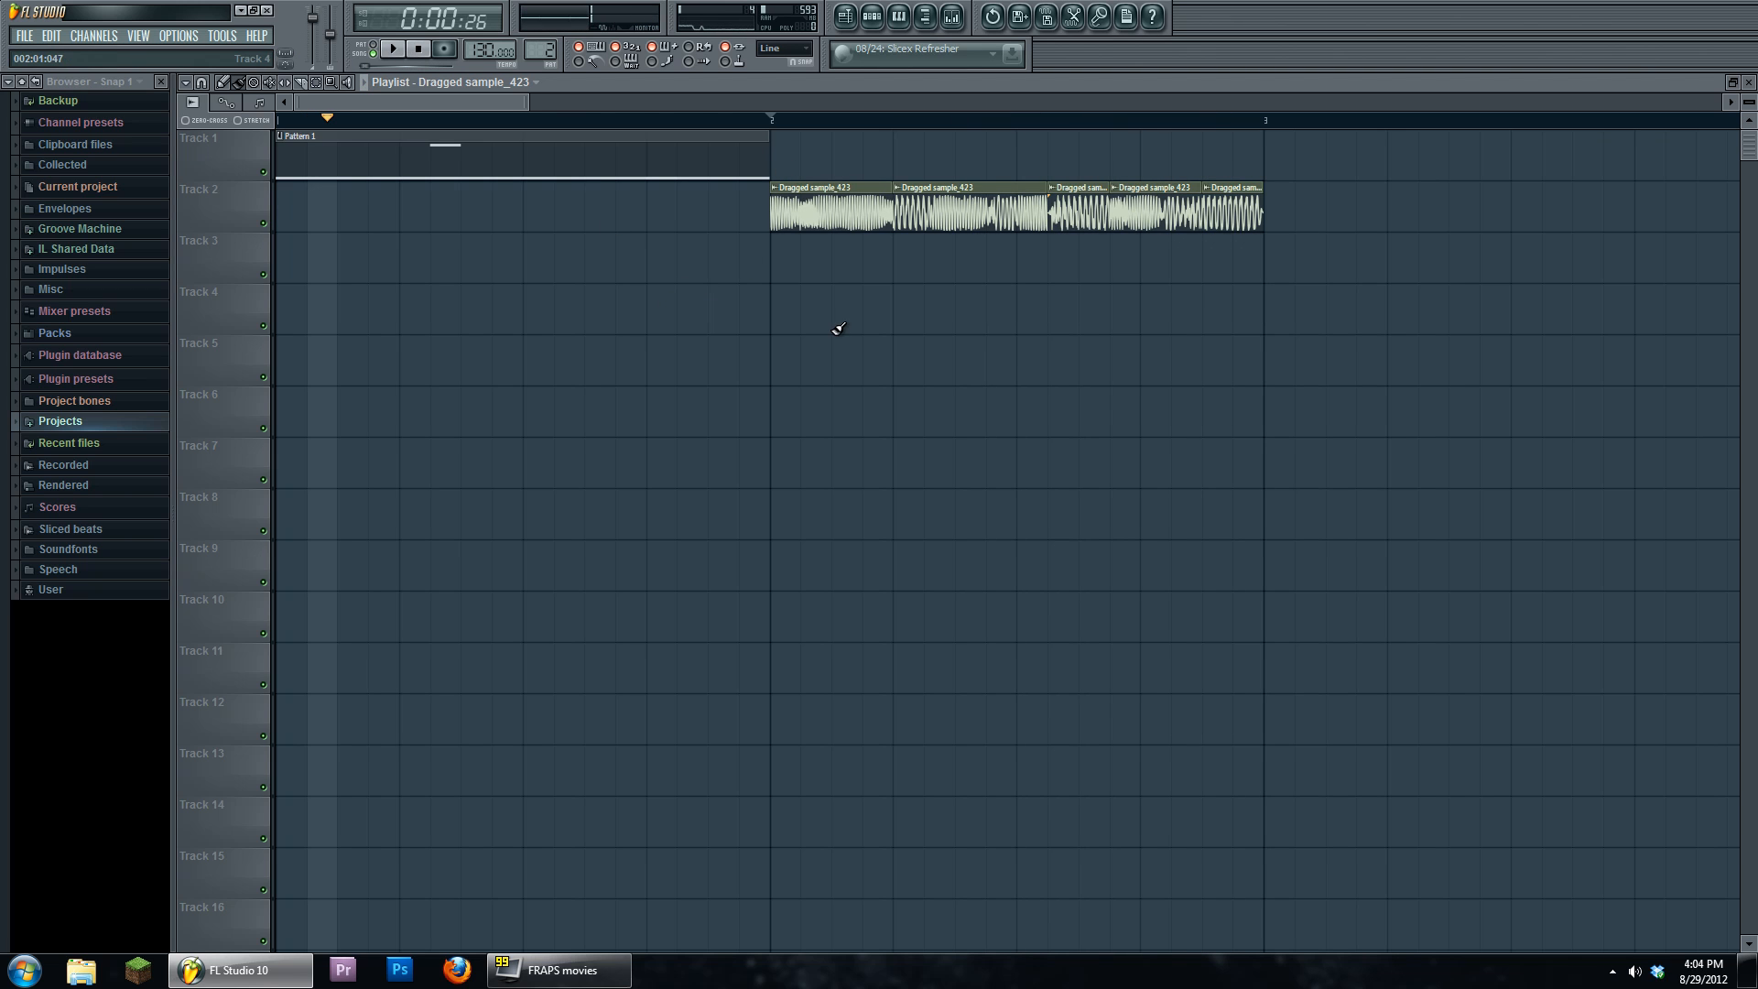
# - Delete the rearranged slices and place the recording on Track 2 at bar 2, extended to its full one-bar length
pyautogui.rightClick(1216, 216)
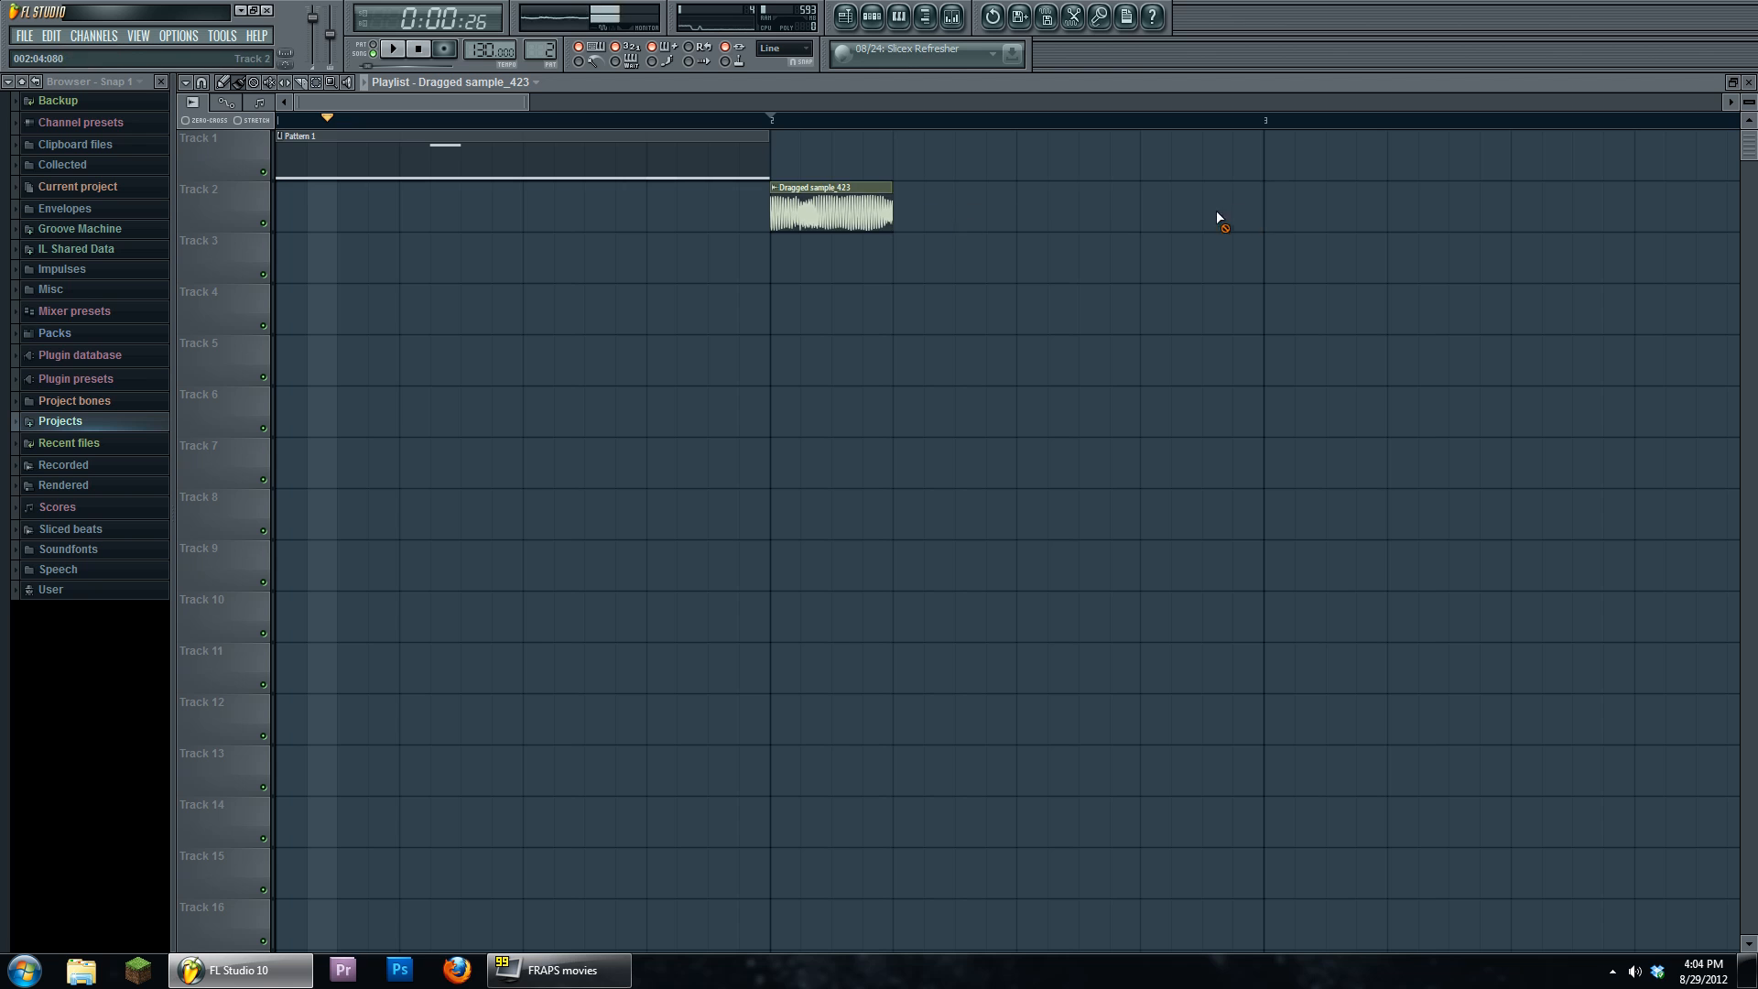
pyautogui.rightClick(787, 205)
pyautogui.click(788, 205)
pyautogui.doubleClick(796, 211)
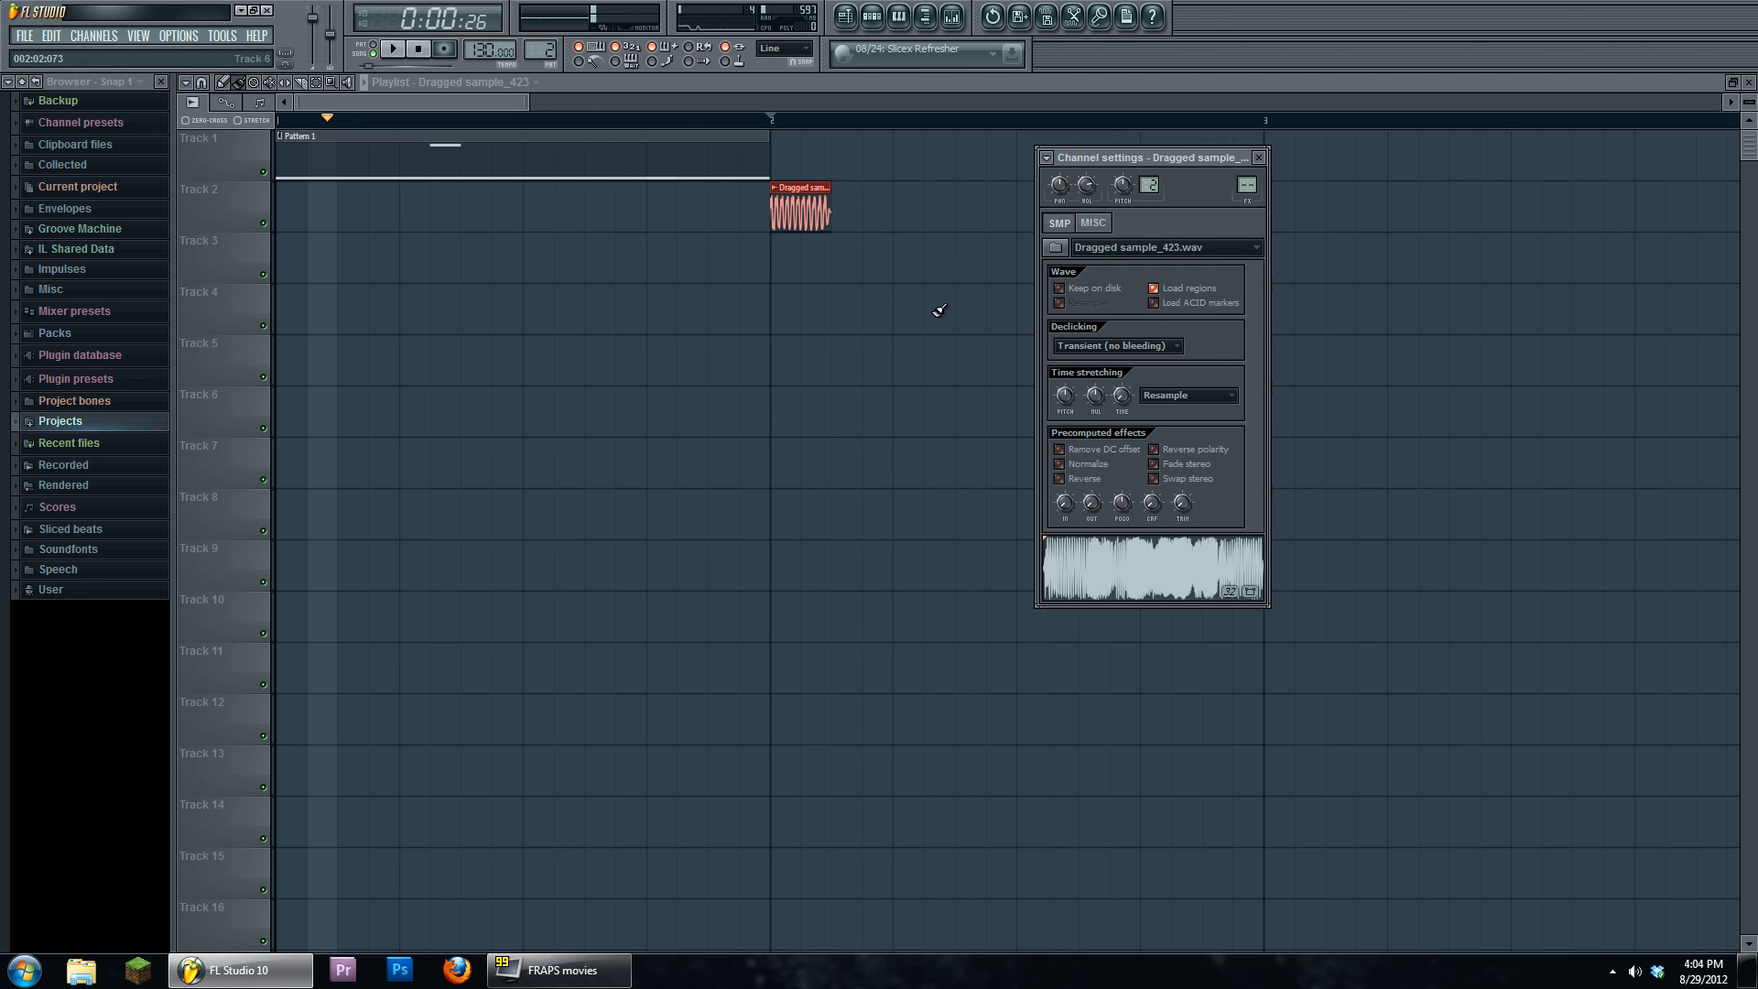
pyautogui.click(285, 85)
pyautogui.moveTo(800, 214)
pyautogui.mouseDown()
pyautogui.moveTo(822, 247)
pyautogui.moveTo(1337, 252)
pyautogui.mouseUp()
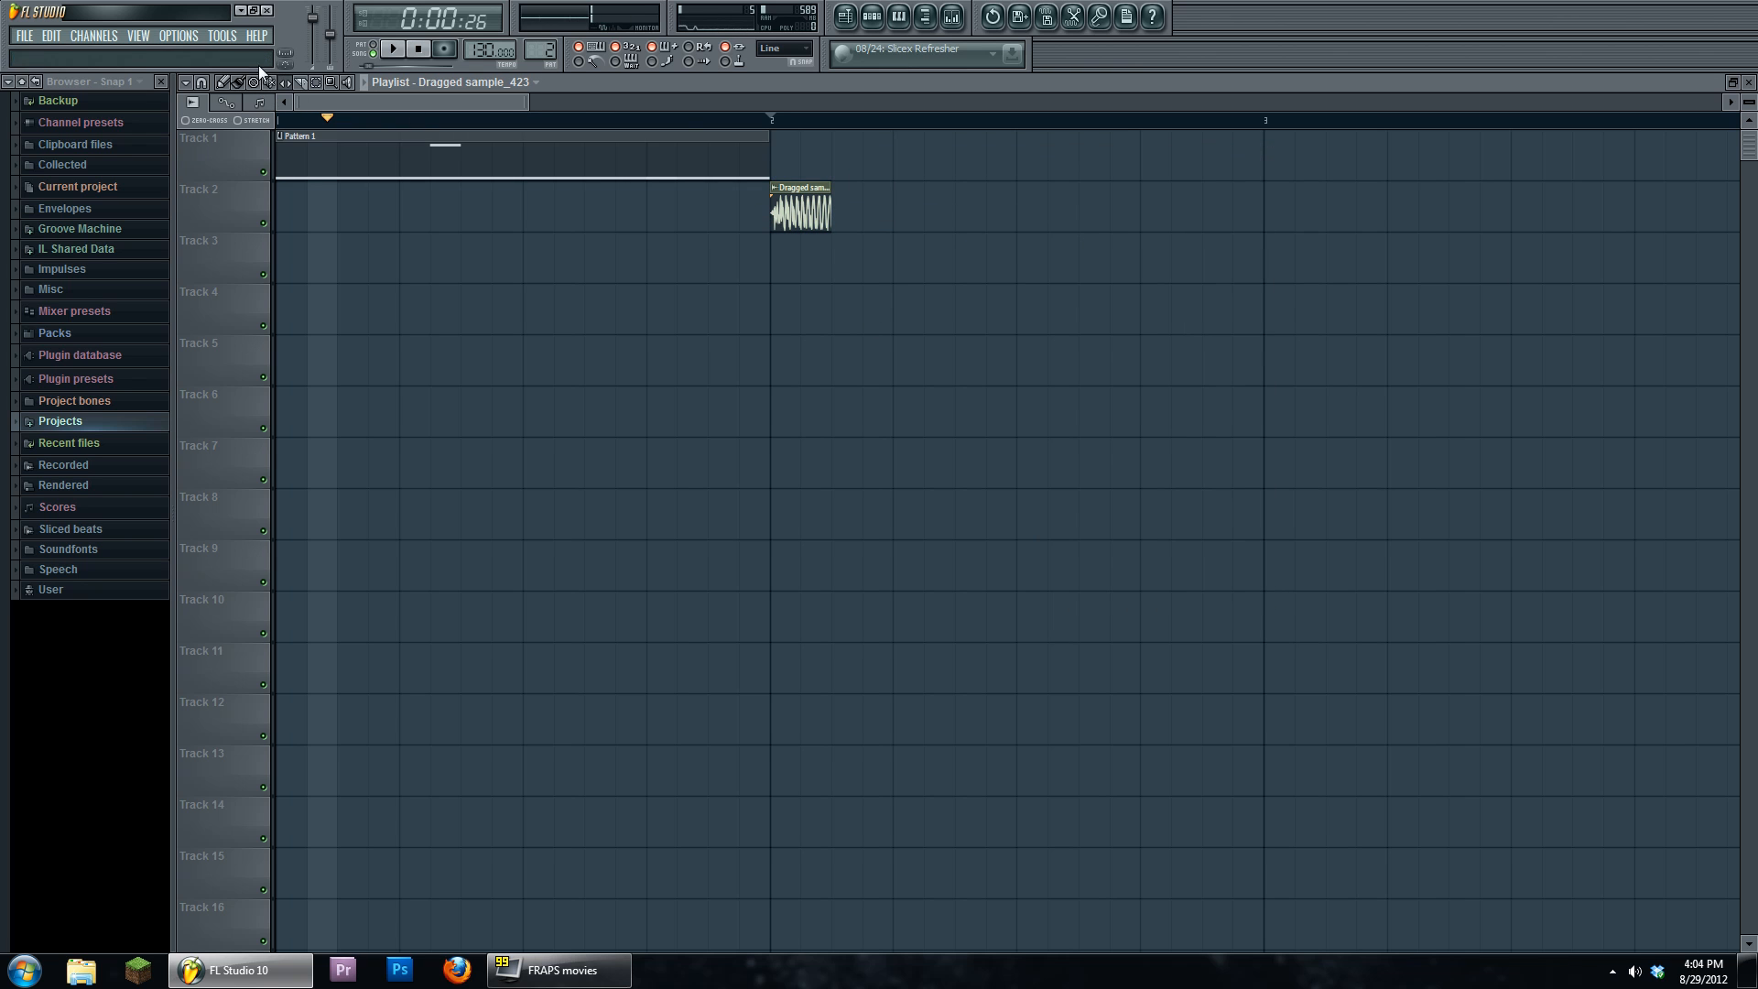
pyautogui.click(240, 82)
pyautogui.moveTo(828, 188); pyautogui.dragTo(1272, 220)
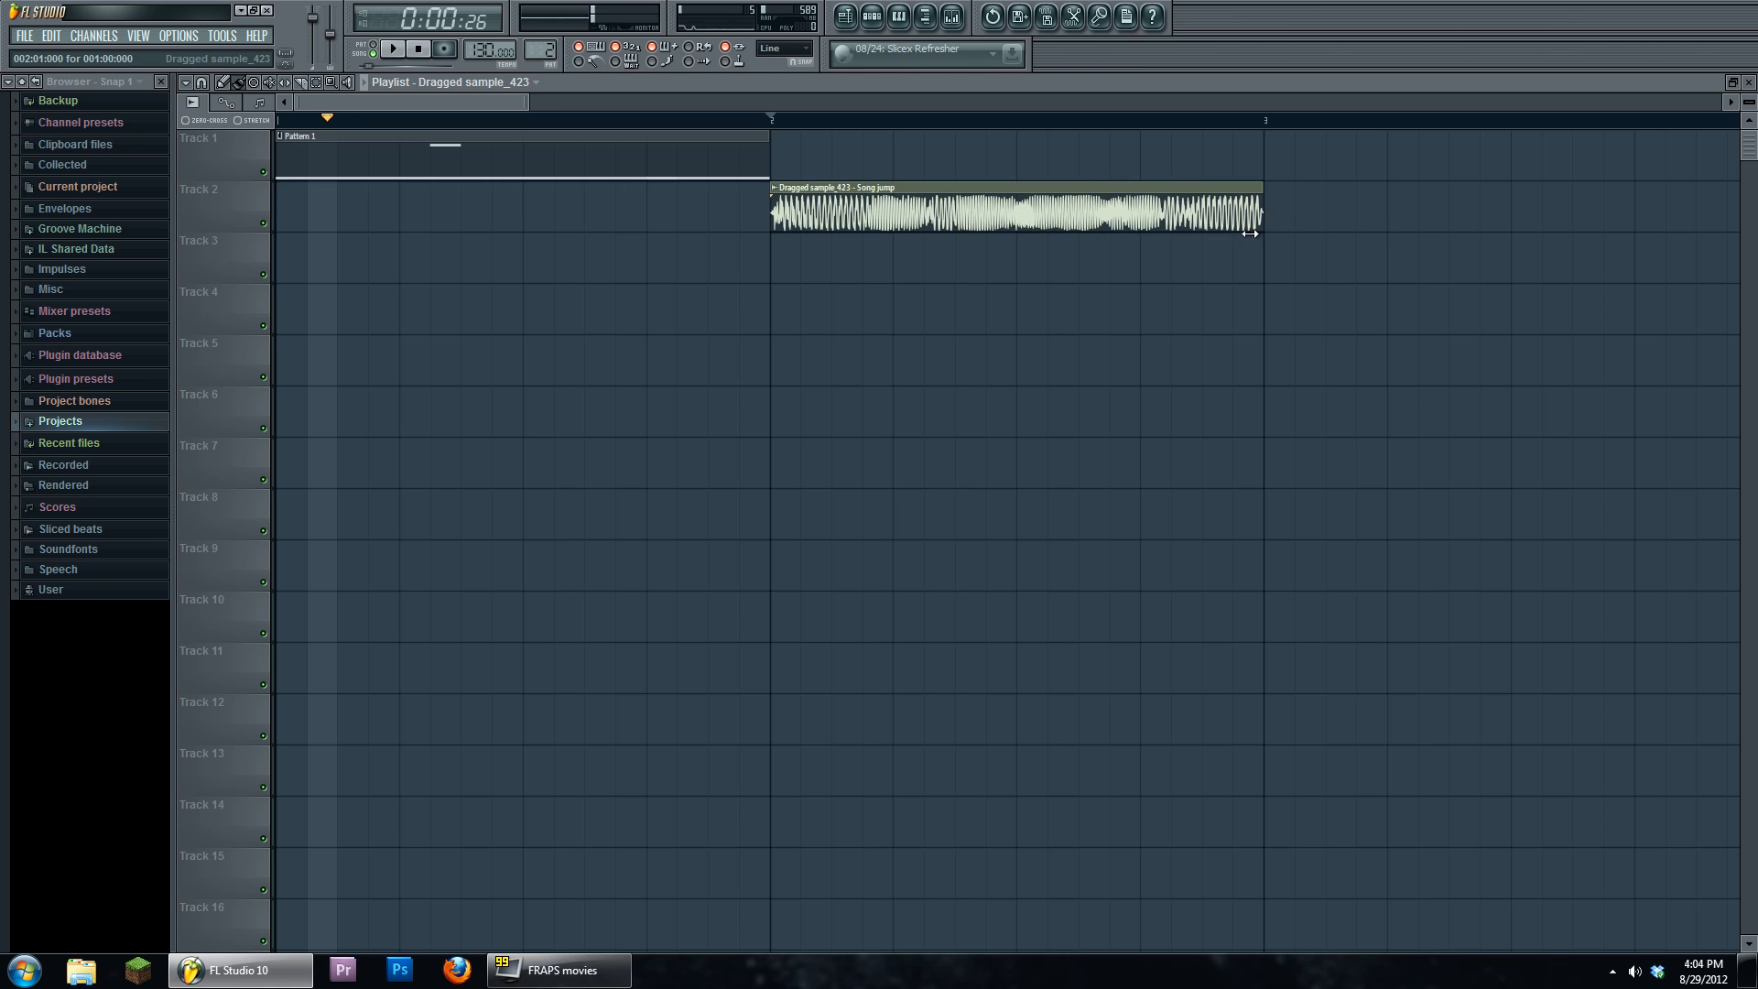
# - Play the original pattern in bar 1 and the recorded clip in bar 2 to compare them
pyautogui.press('space')
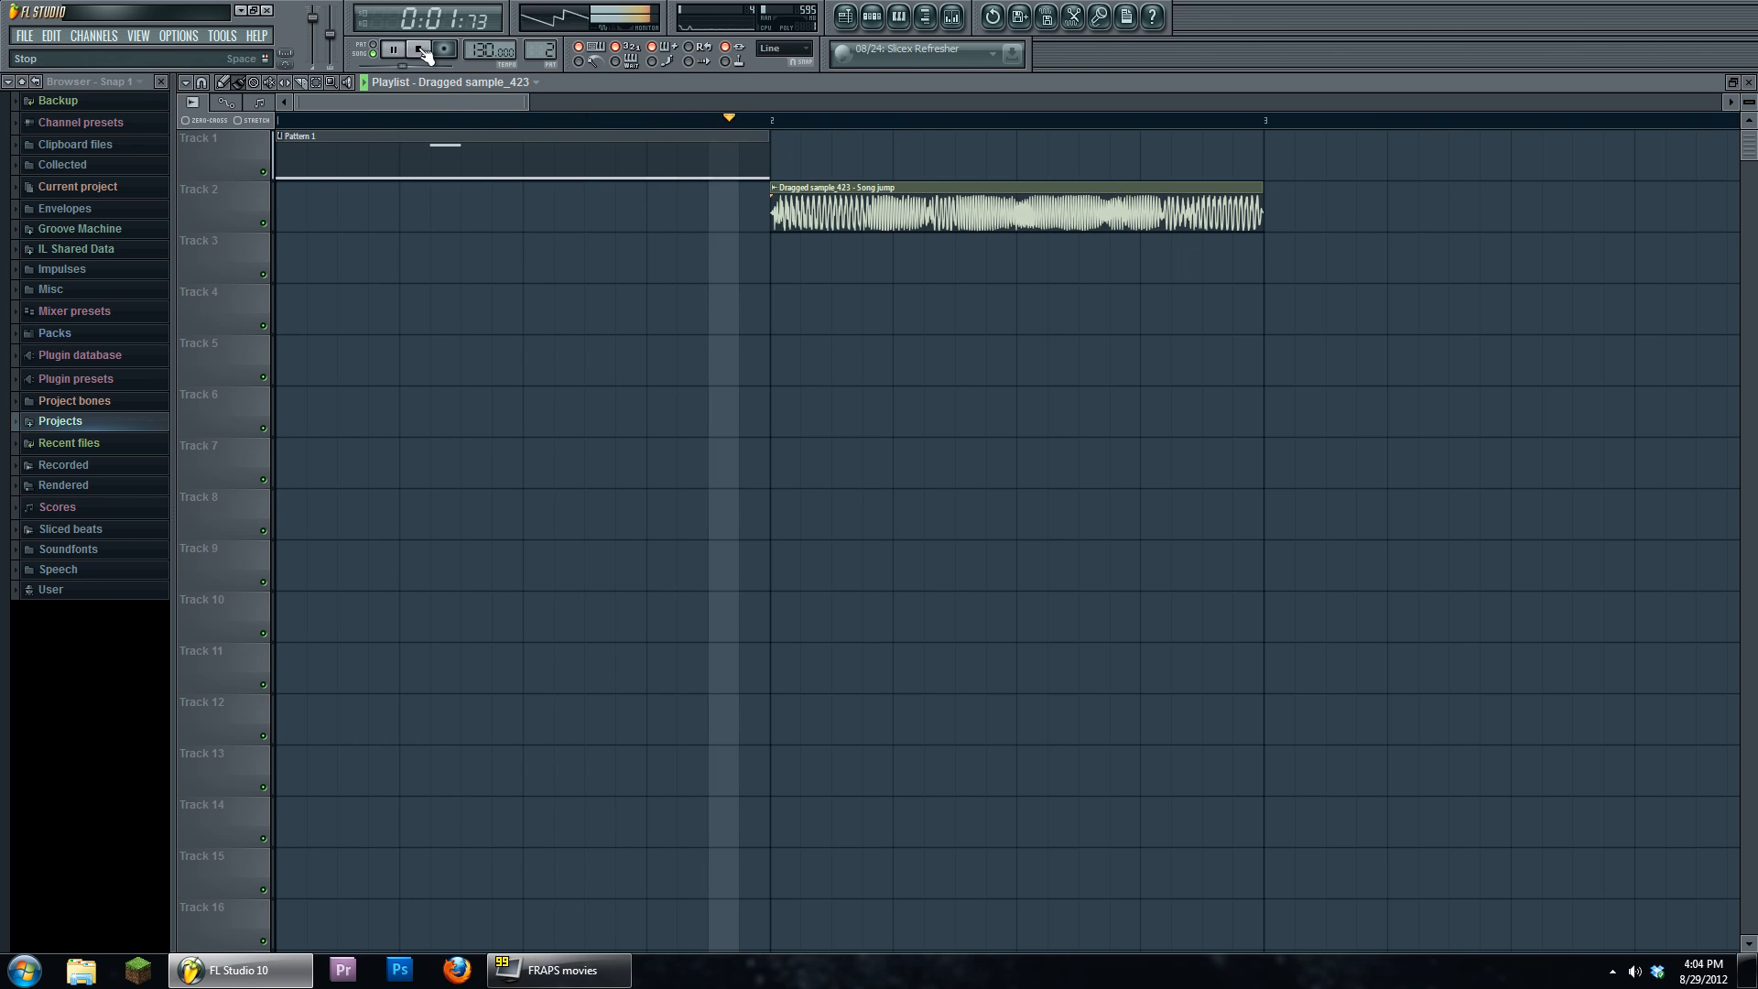
pyautogui.click(419, 51)
pyautogui.click(772, 122)
pyautogui.click(394, 49)
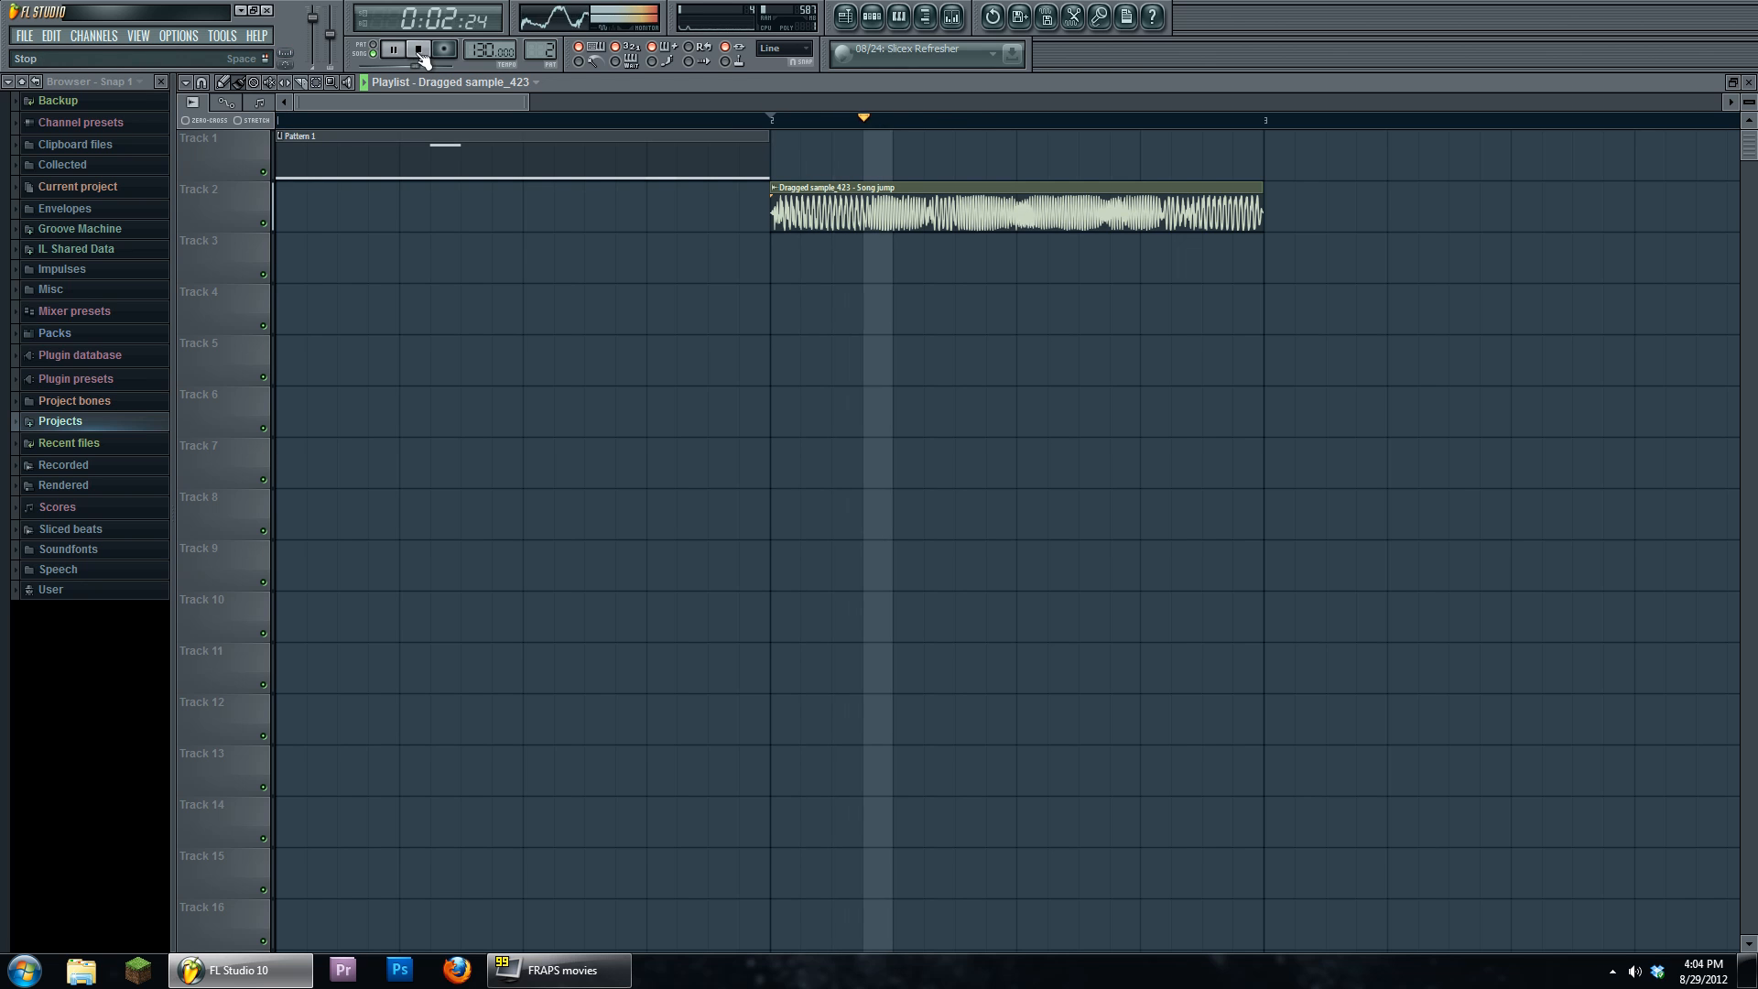
pyautogui.click(419, 51)
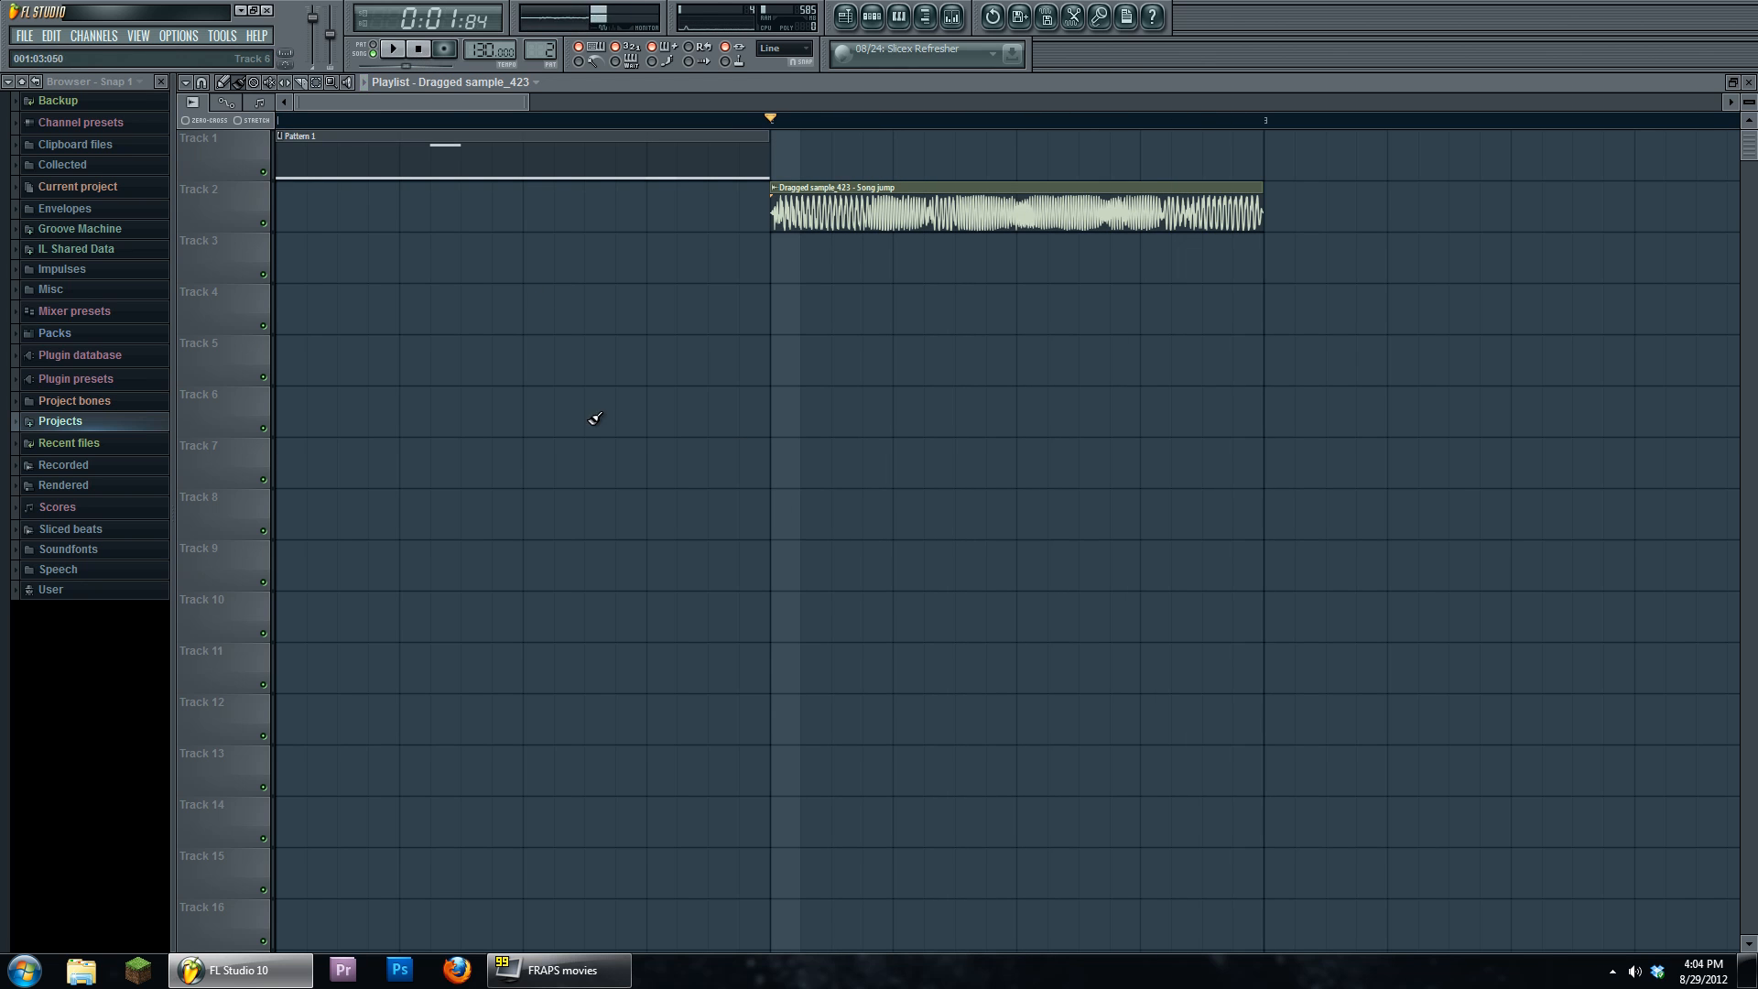
pyautogui.click(436, 52)
# - Show the Unsorted channel group in the step sequencer and move its window slightly lower
pyautogui.click(872, 16)
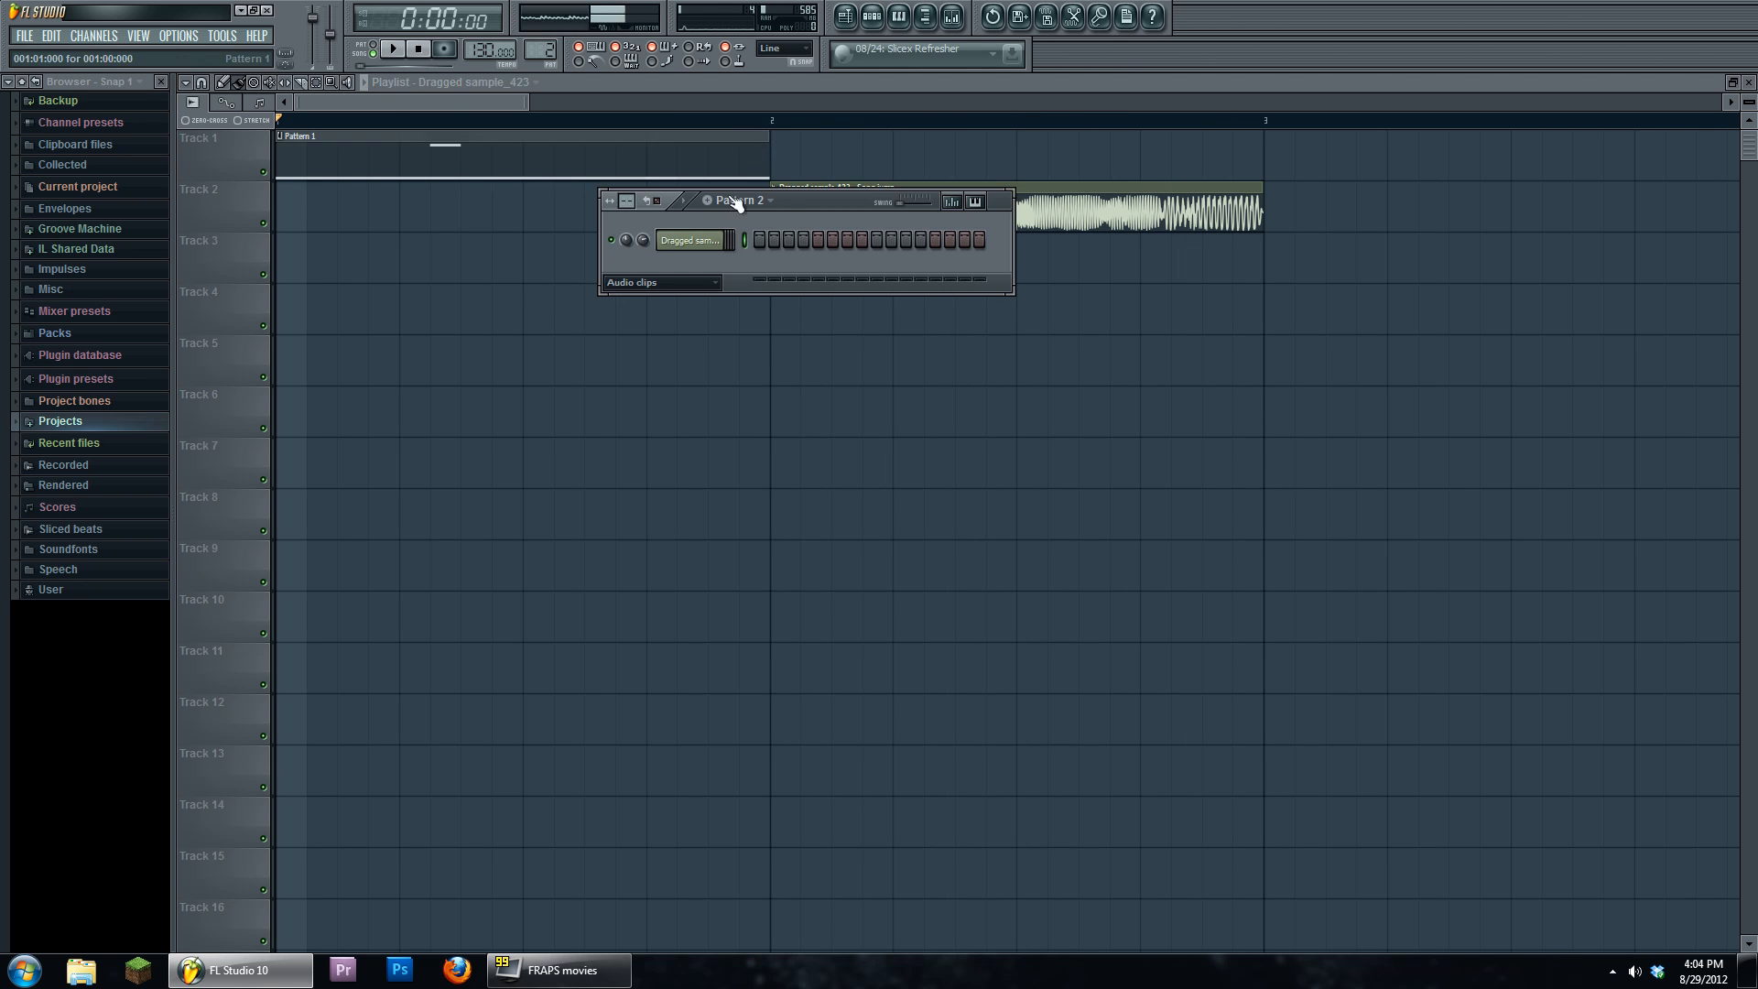
pyautogui.click(701, 283)
pyautogui.click(698, 342)
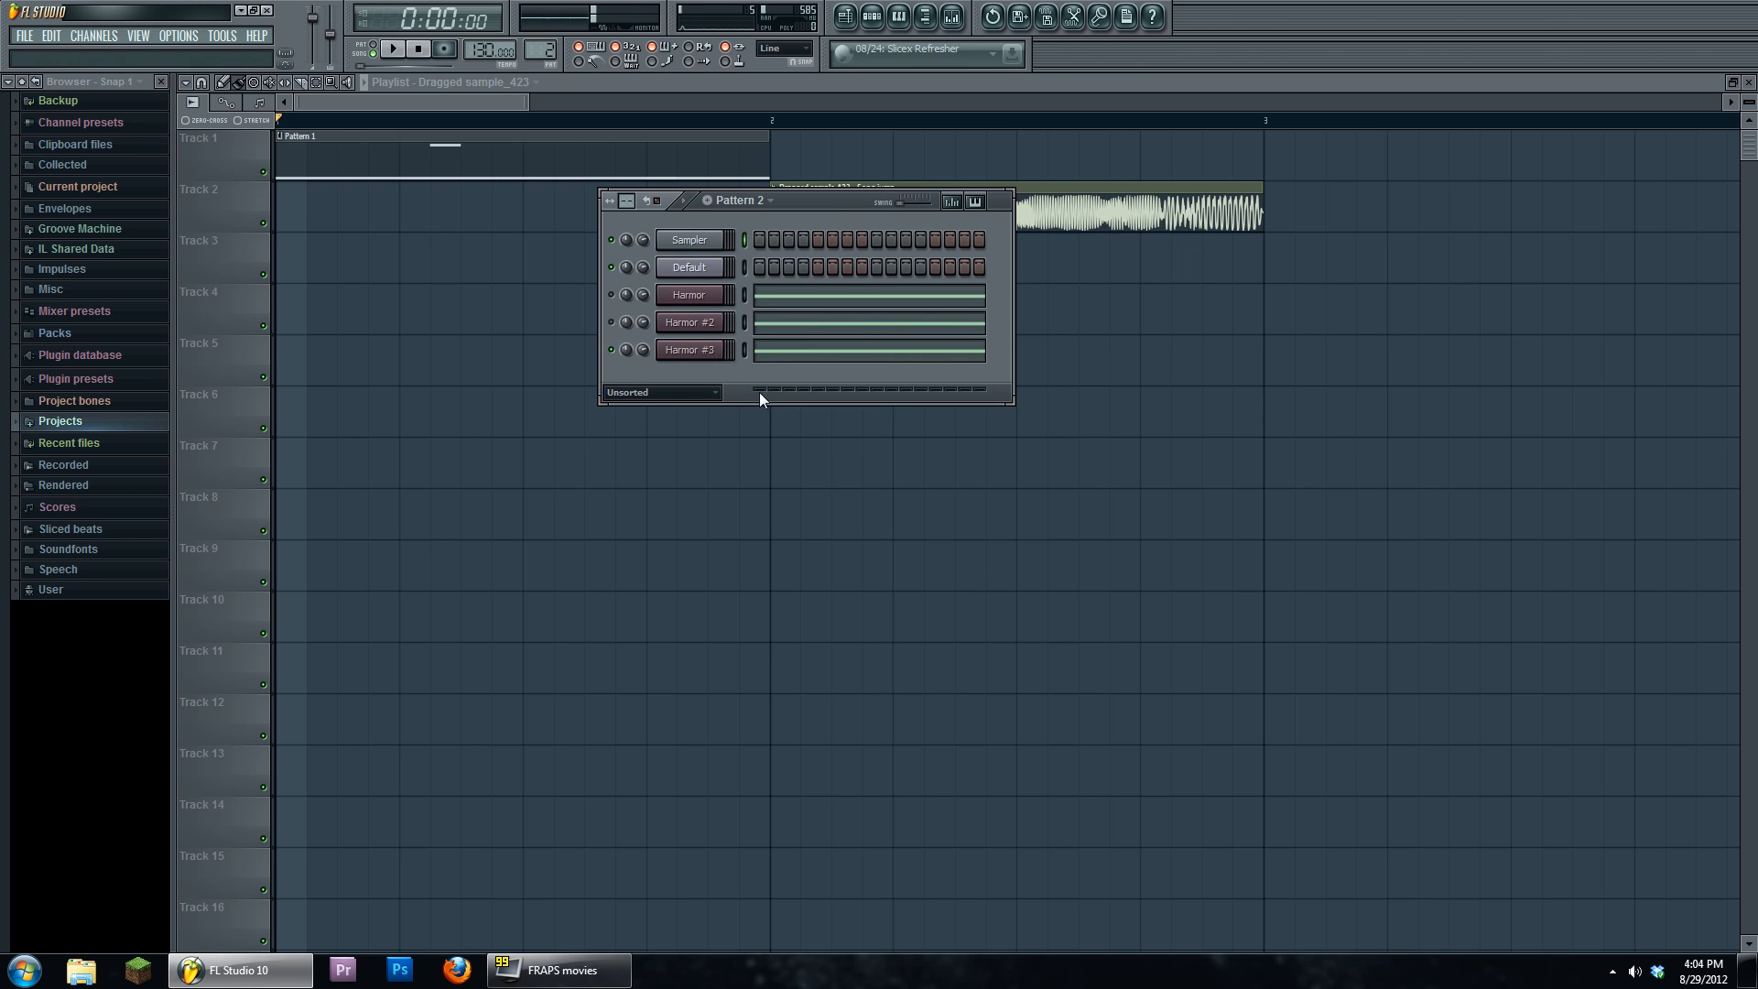
pyautogui.moveTo(832, 201); pyautogui.dragTo(810, 257)
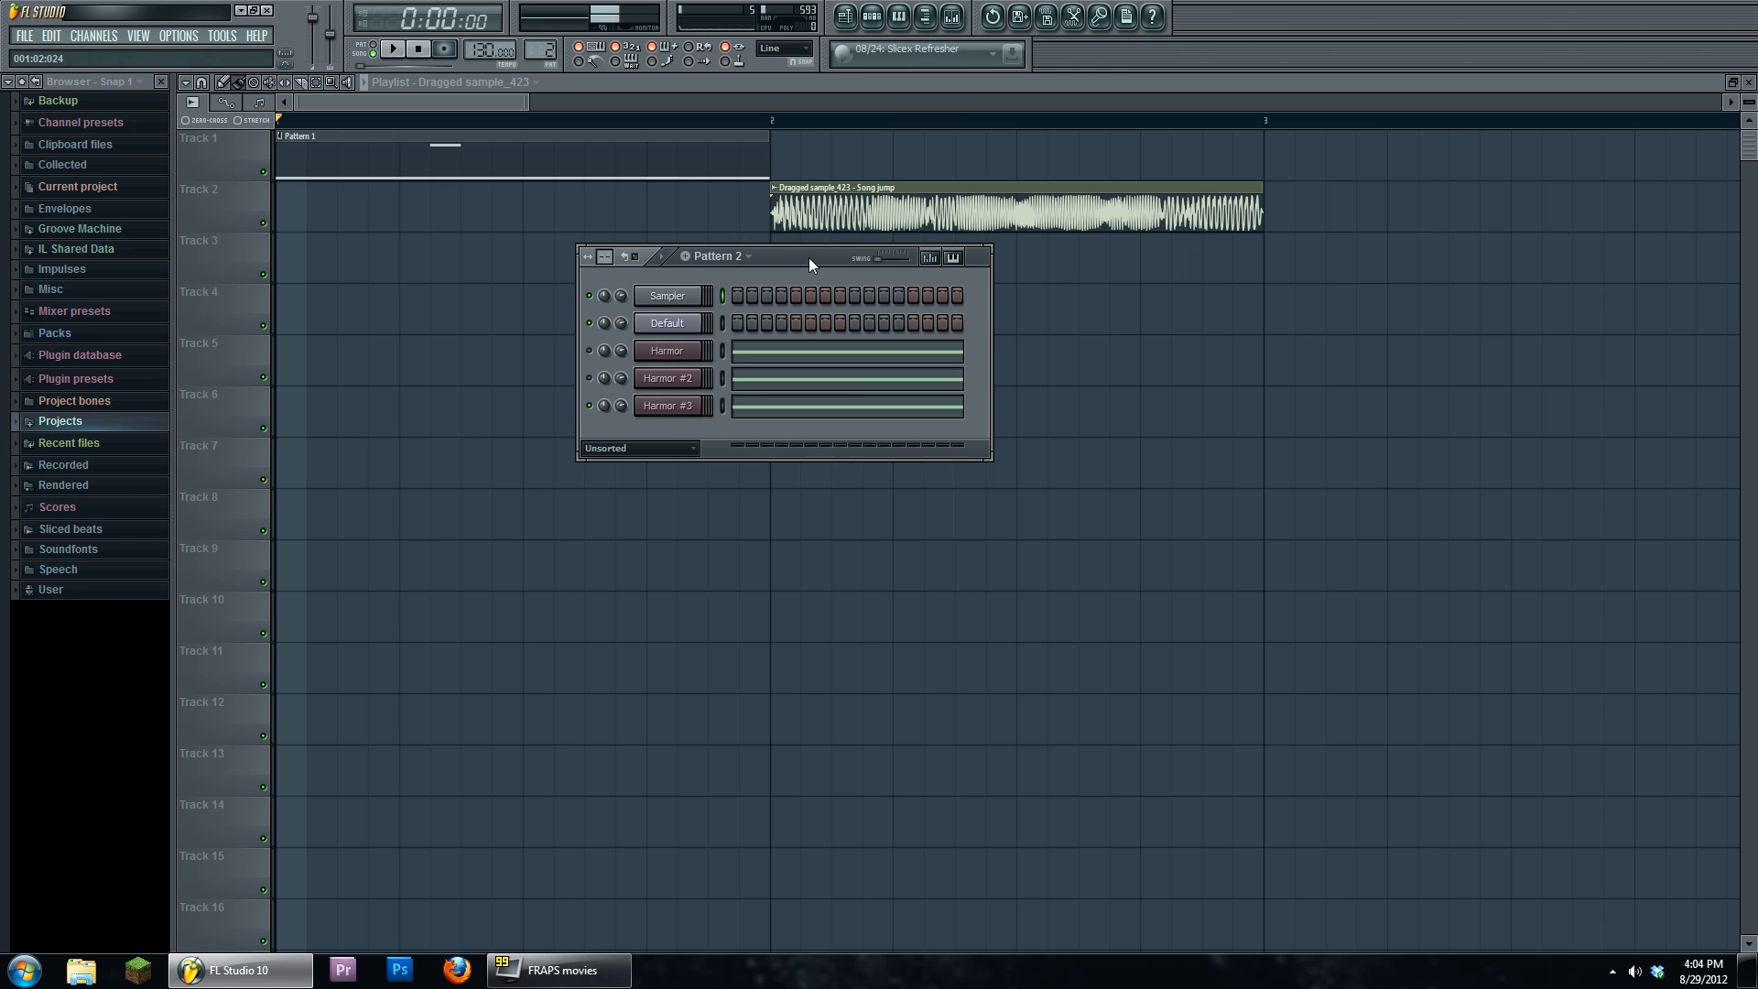
# - Open Edison on mixer Insert 1 and the Default channel's Sytrus, moving Edison so both windows can be seen
pyautogui.click(952, 17)
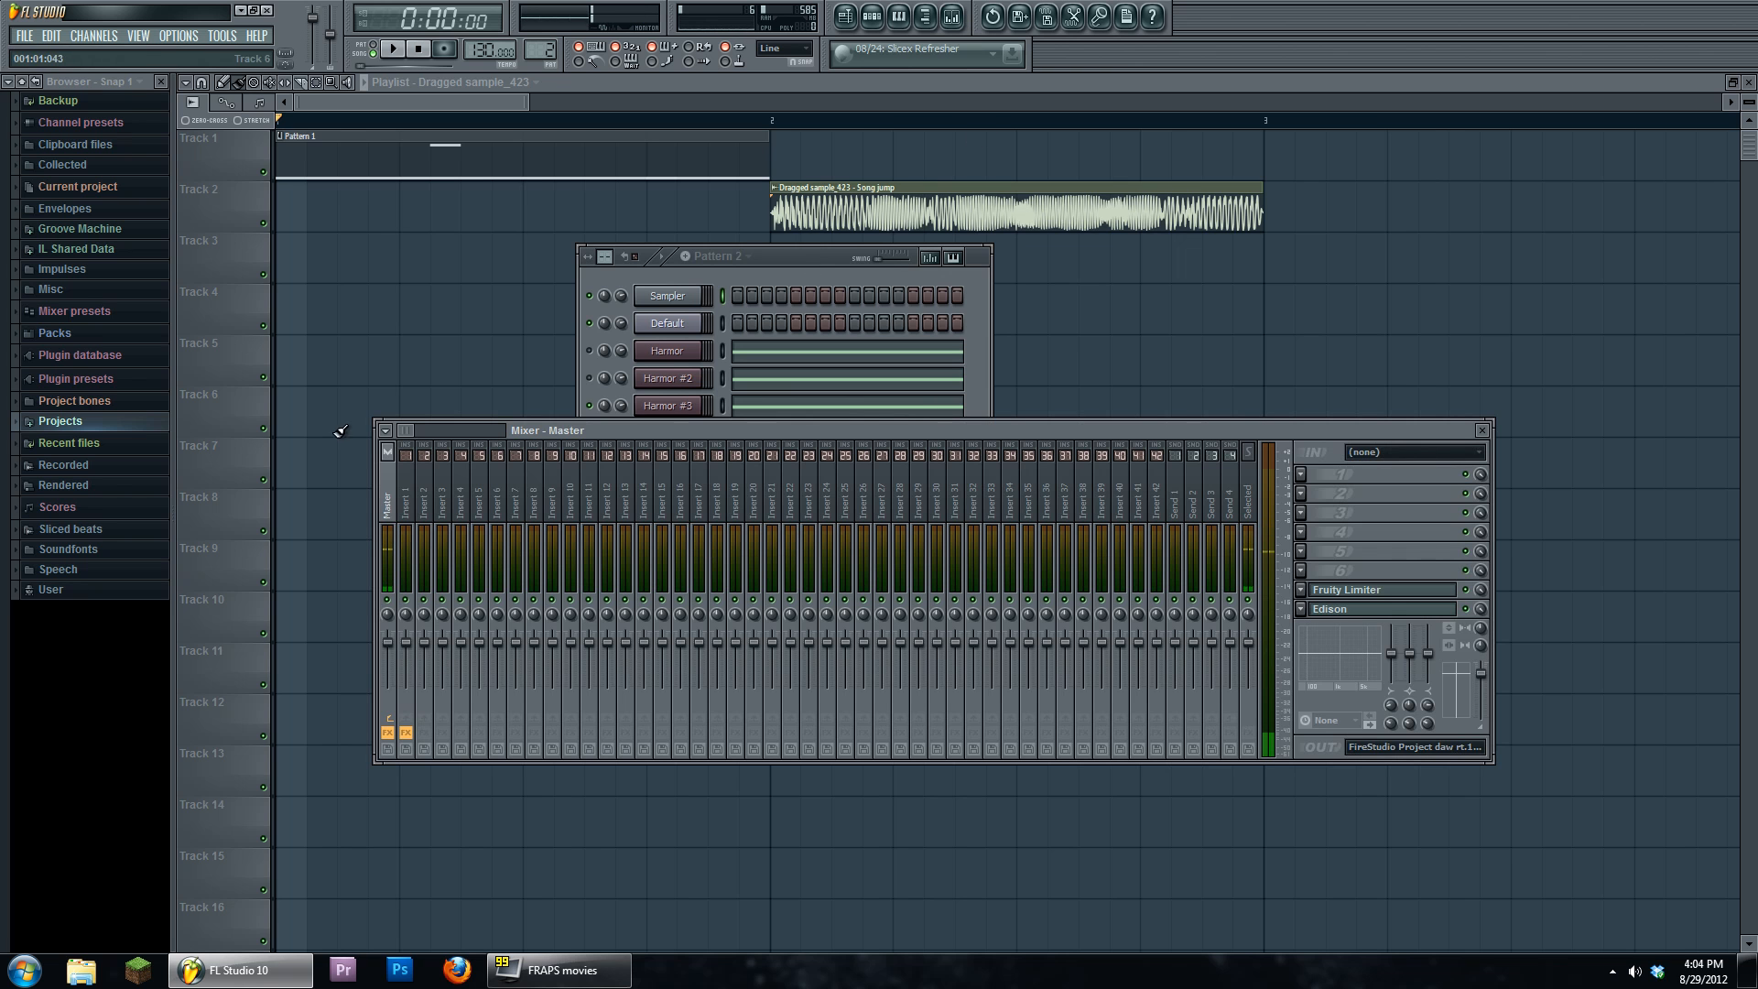
pyautogui.click(404, 499)
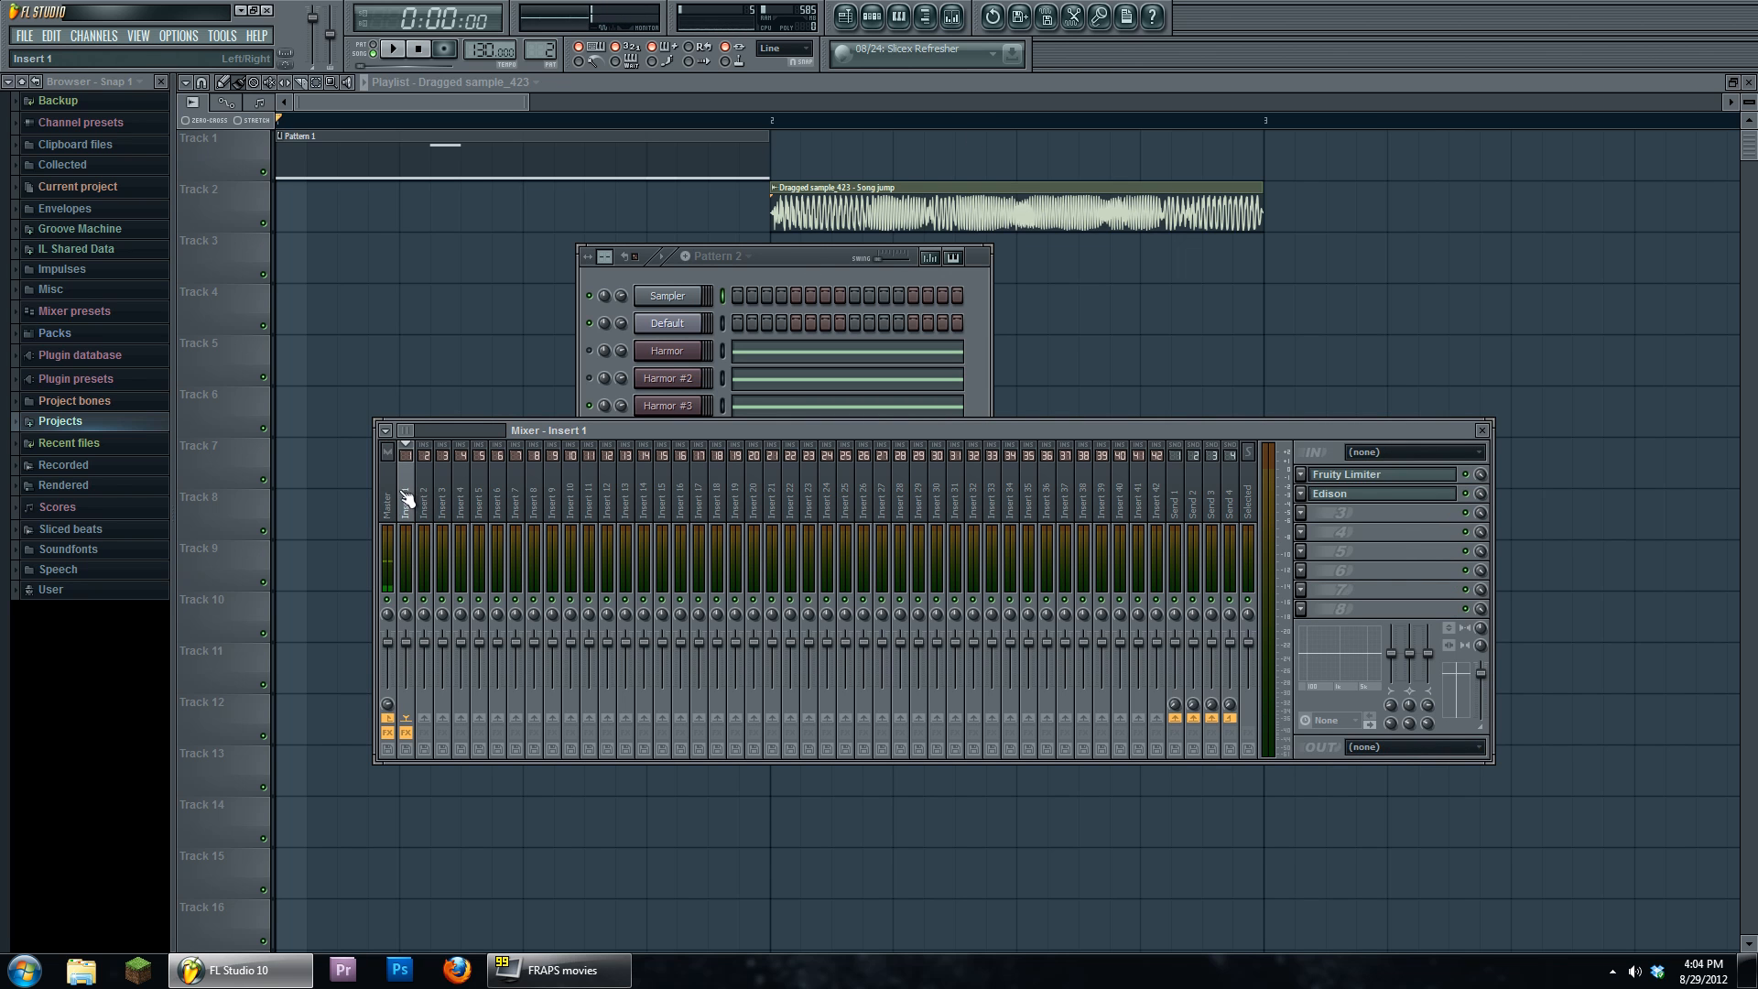
pyautogui.click(1410, 494)
pyautogui.moveTo(833, 463)
pyautogui.mouseDown()
pyautogui.moveTo(872, 500)
pyautogui.moveTo(850, 443)
pyautogui.moveTo(838, 493)
pyautogui.mouseUp()
pyautogui.click(688, 321)
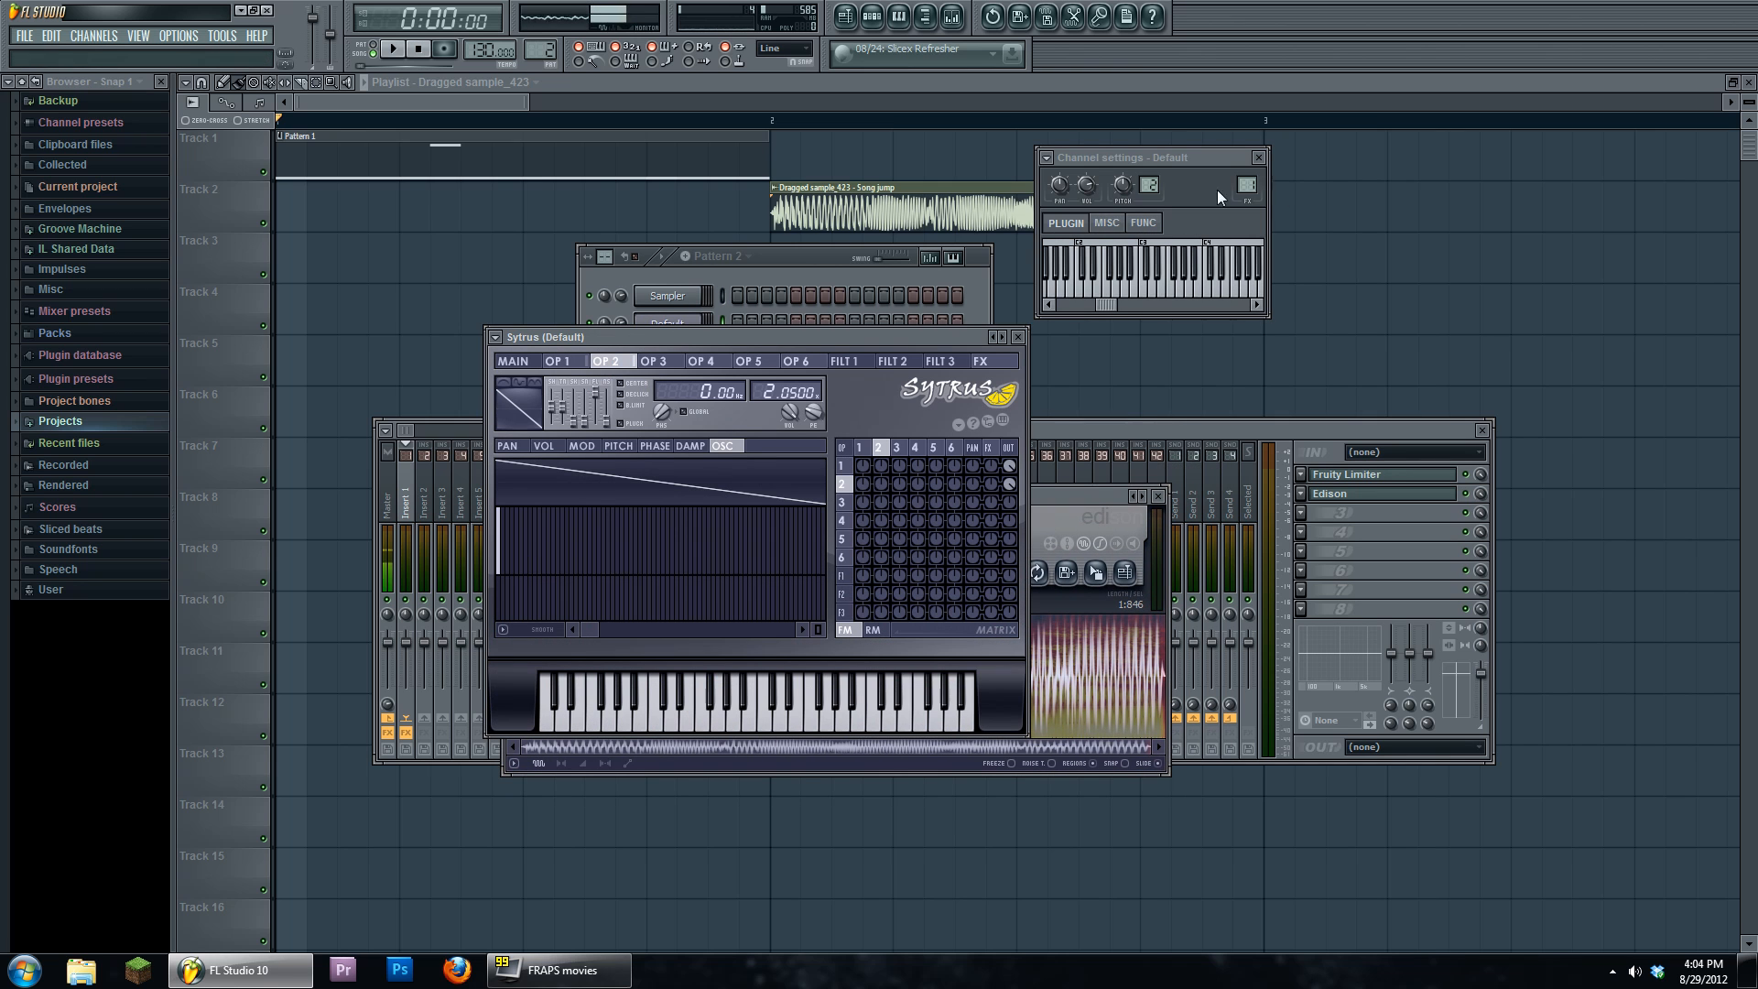
pyautogui.moveTo(1110, 495); pyautogui.dragTo(1223, 540)
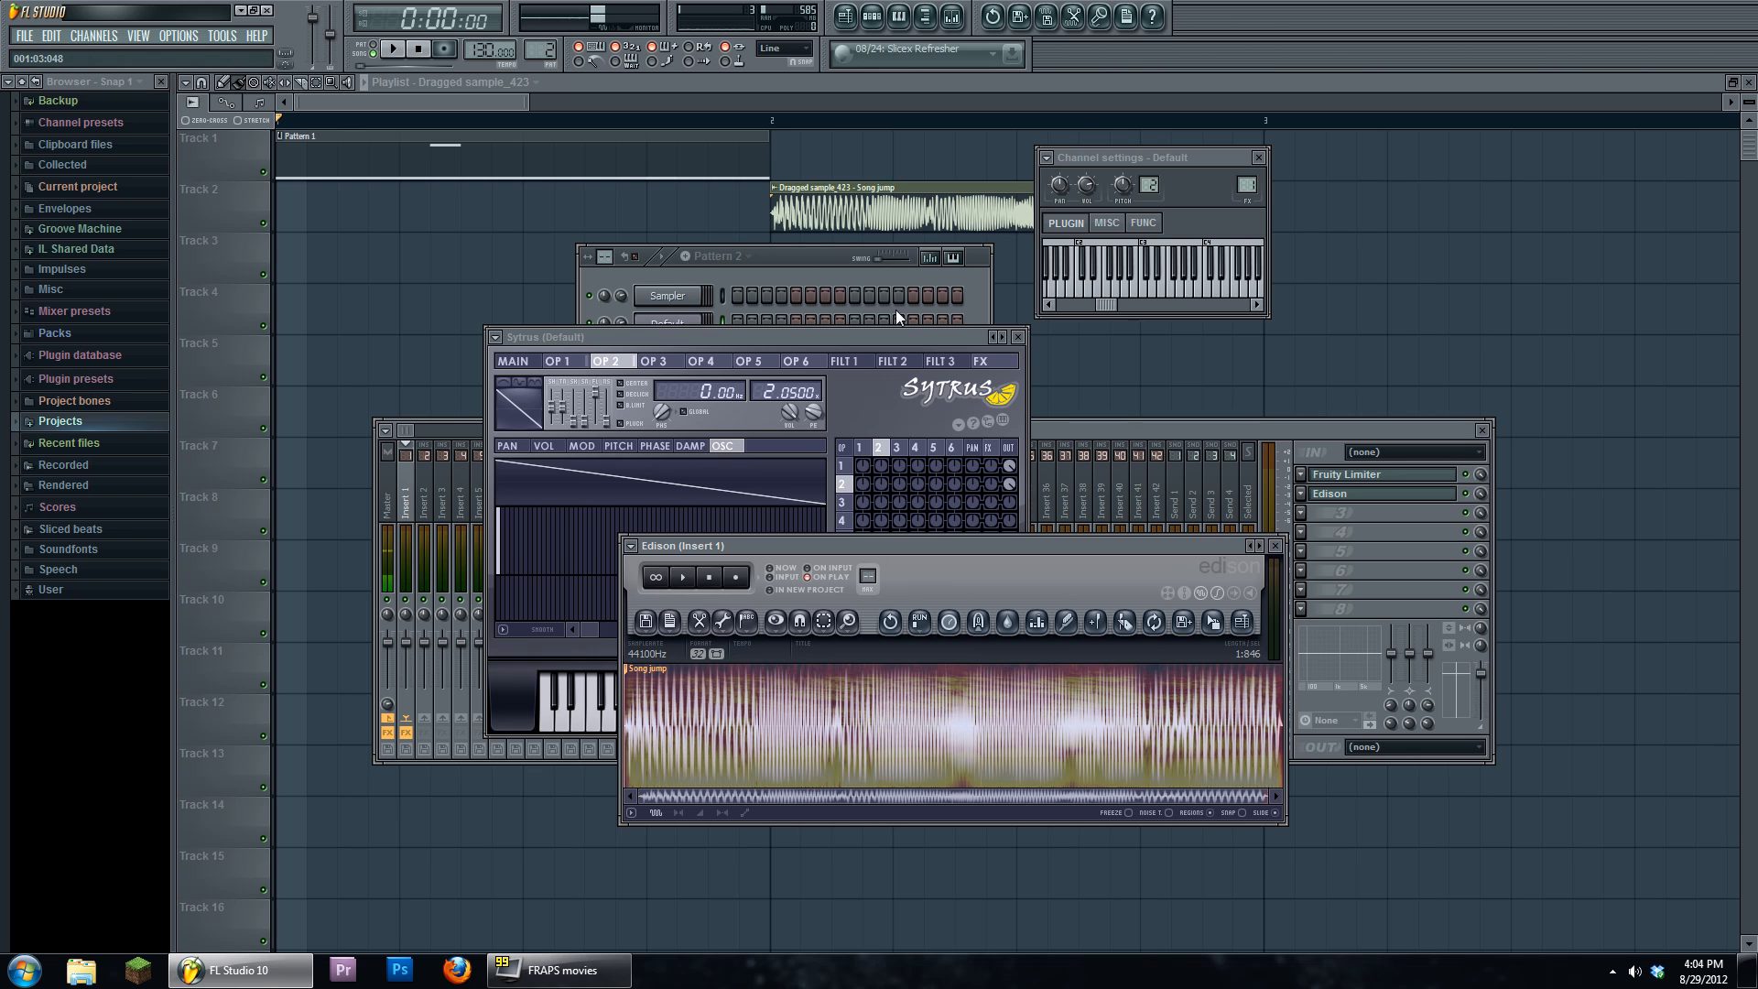
# - Hide the mixer, bring it back with the step sequencer, and reposition Insert 1's Edison over the mixer
pyautogui.press('F9')
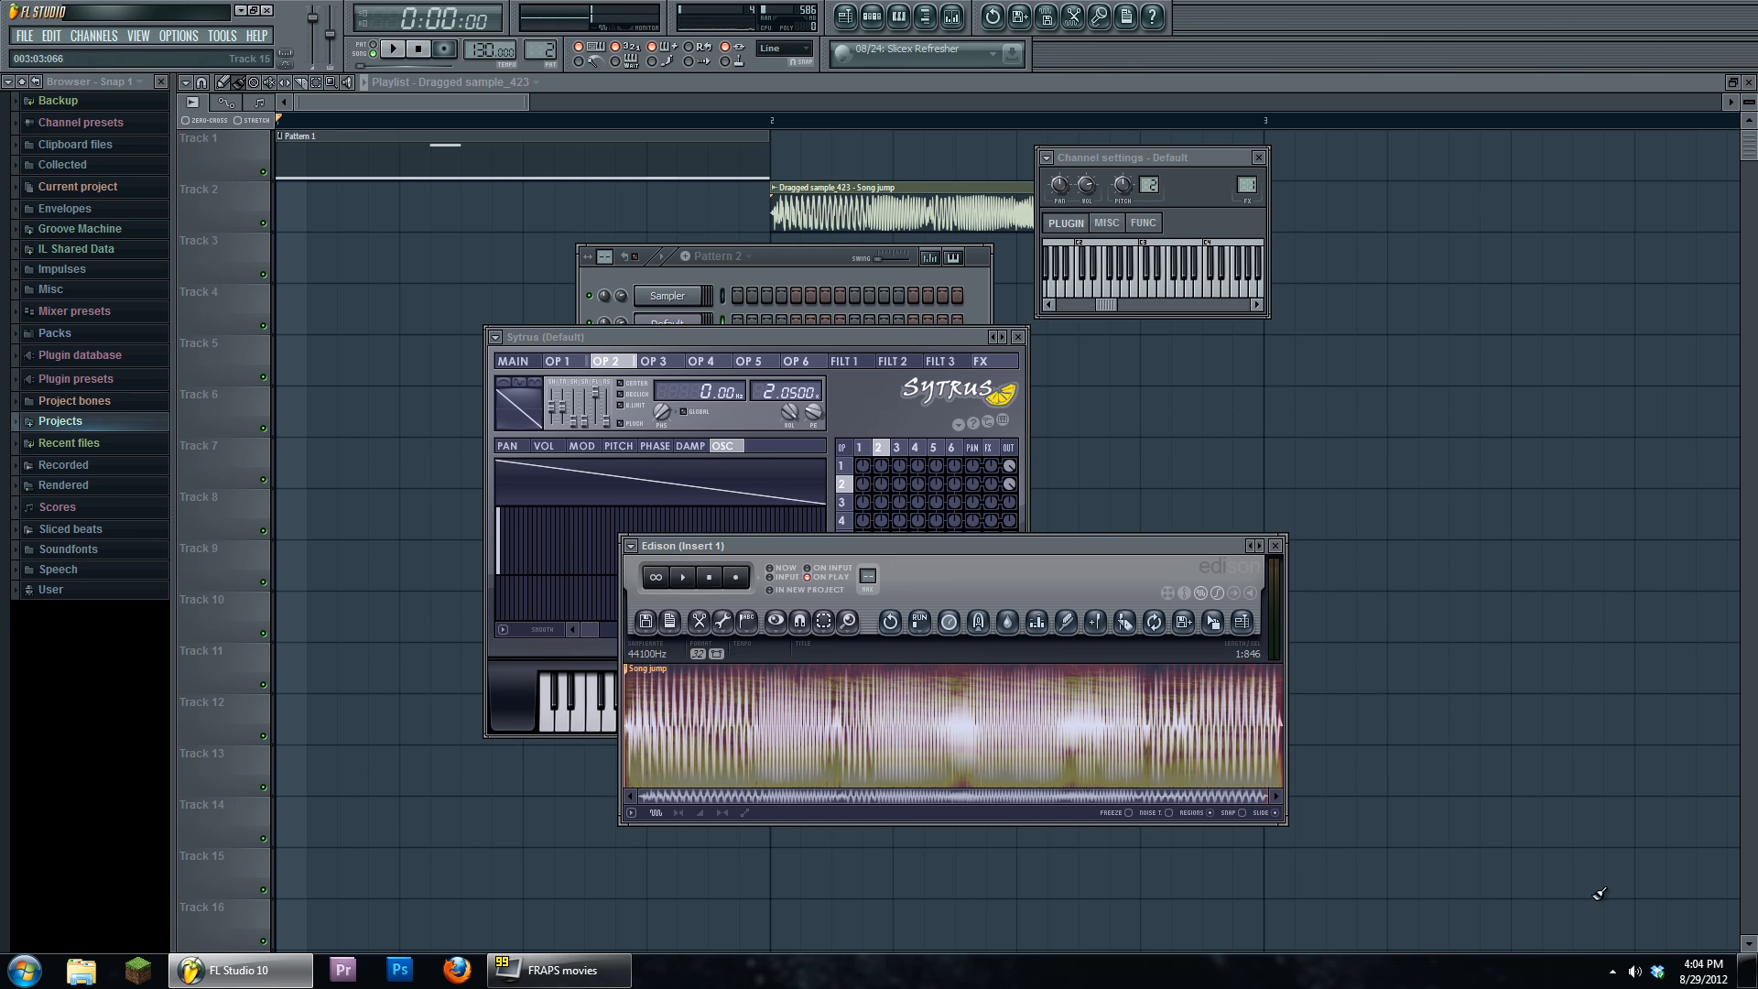
pyautogui.click(1612, 972)
pyautogui.click(1612, 978)
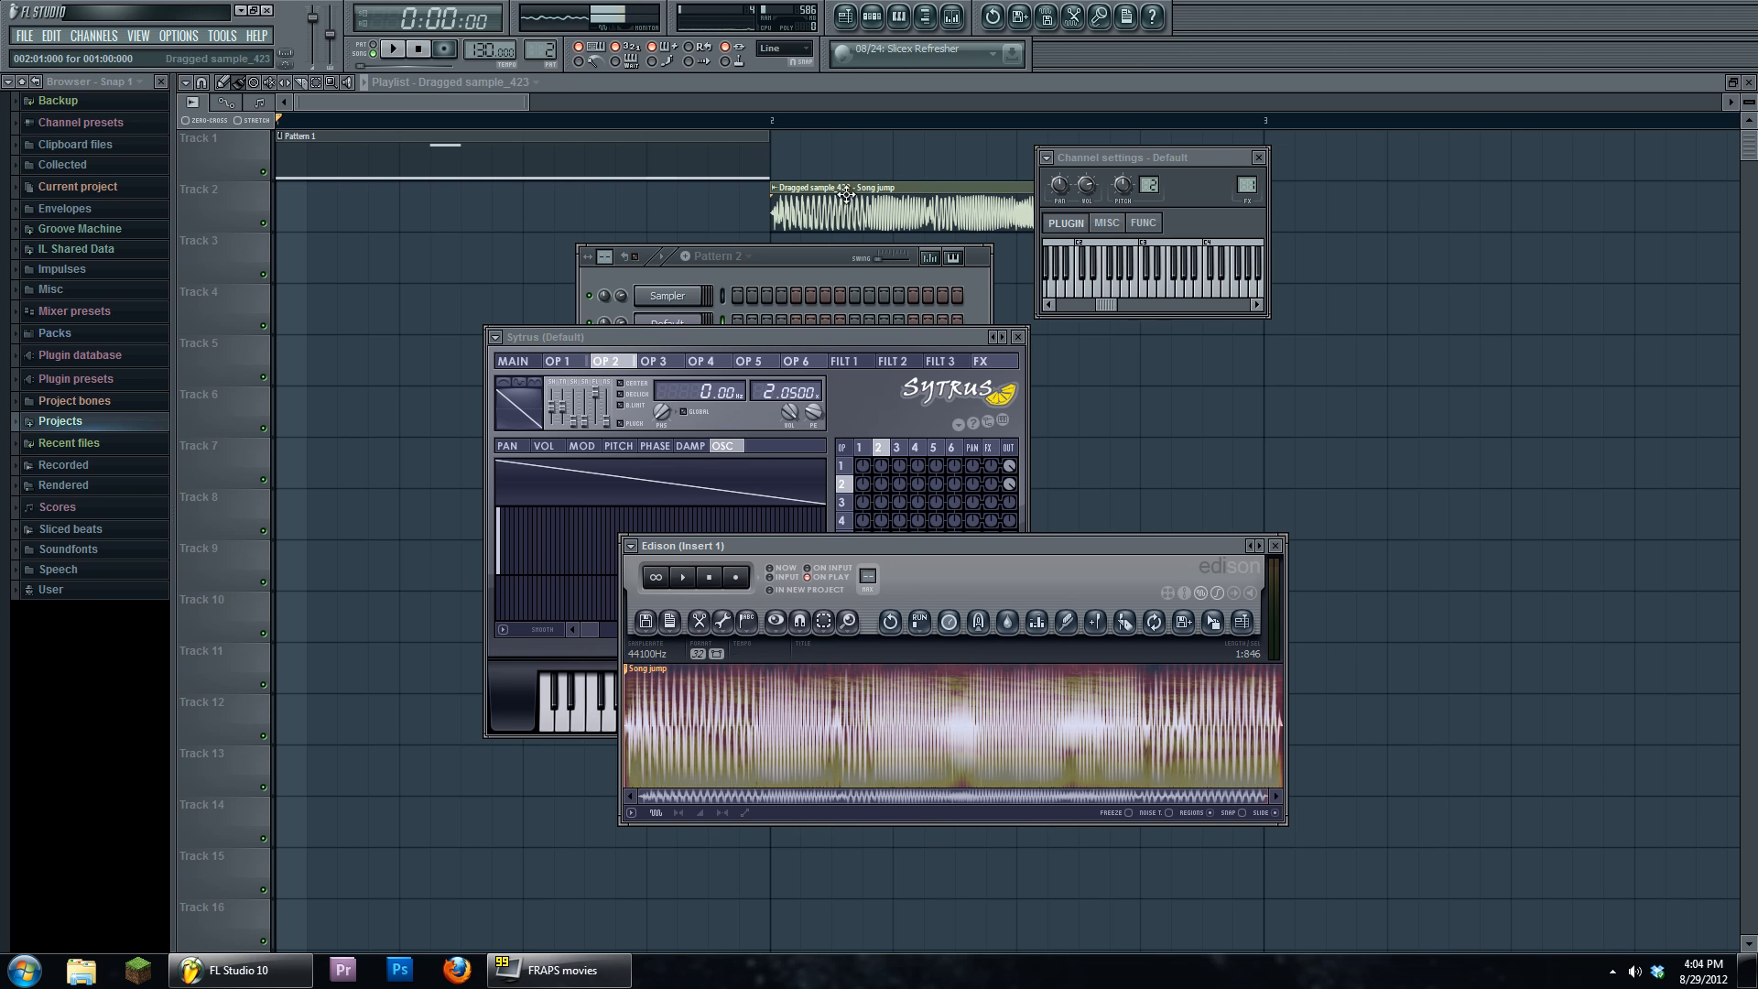
pyautogui.click(771, 273)
pyautogui.press('F9')
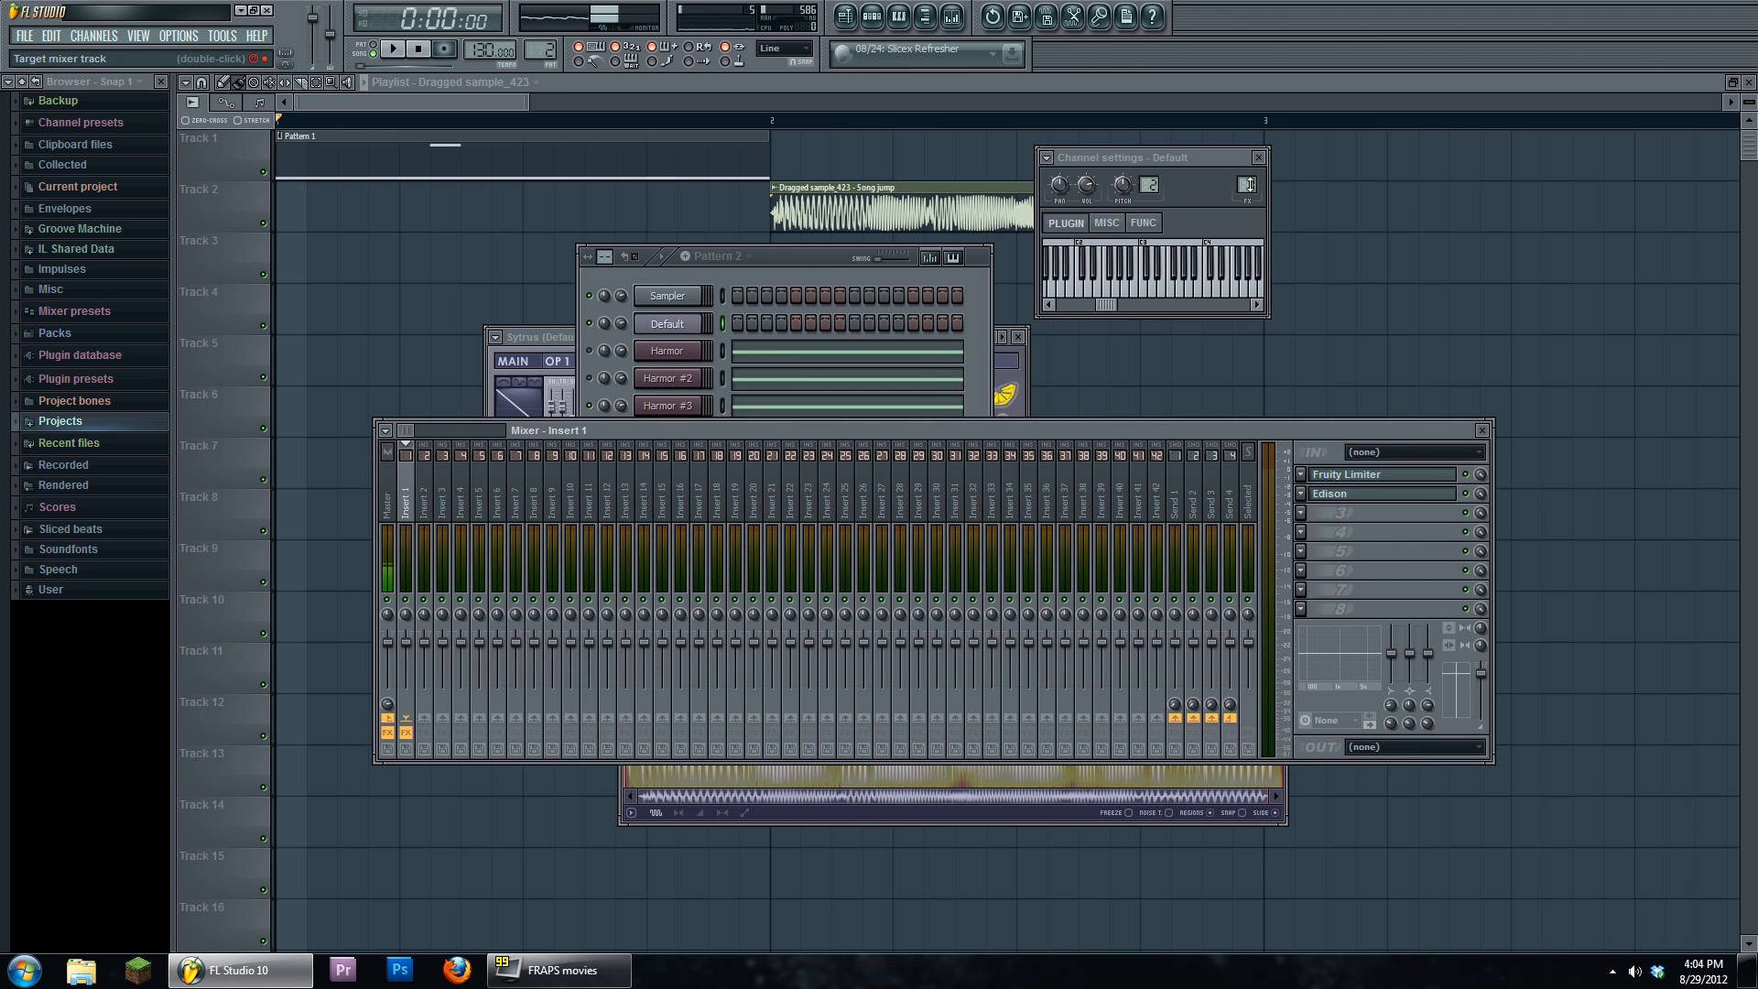
pyautogui.click(1410, 496)
pyautogui.moveTo(905, 540); pyautogui.dragTo(745, 377)
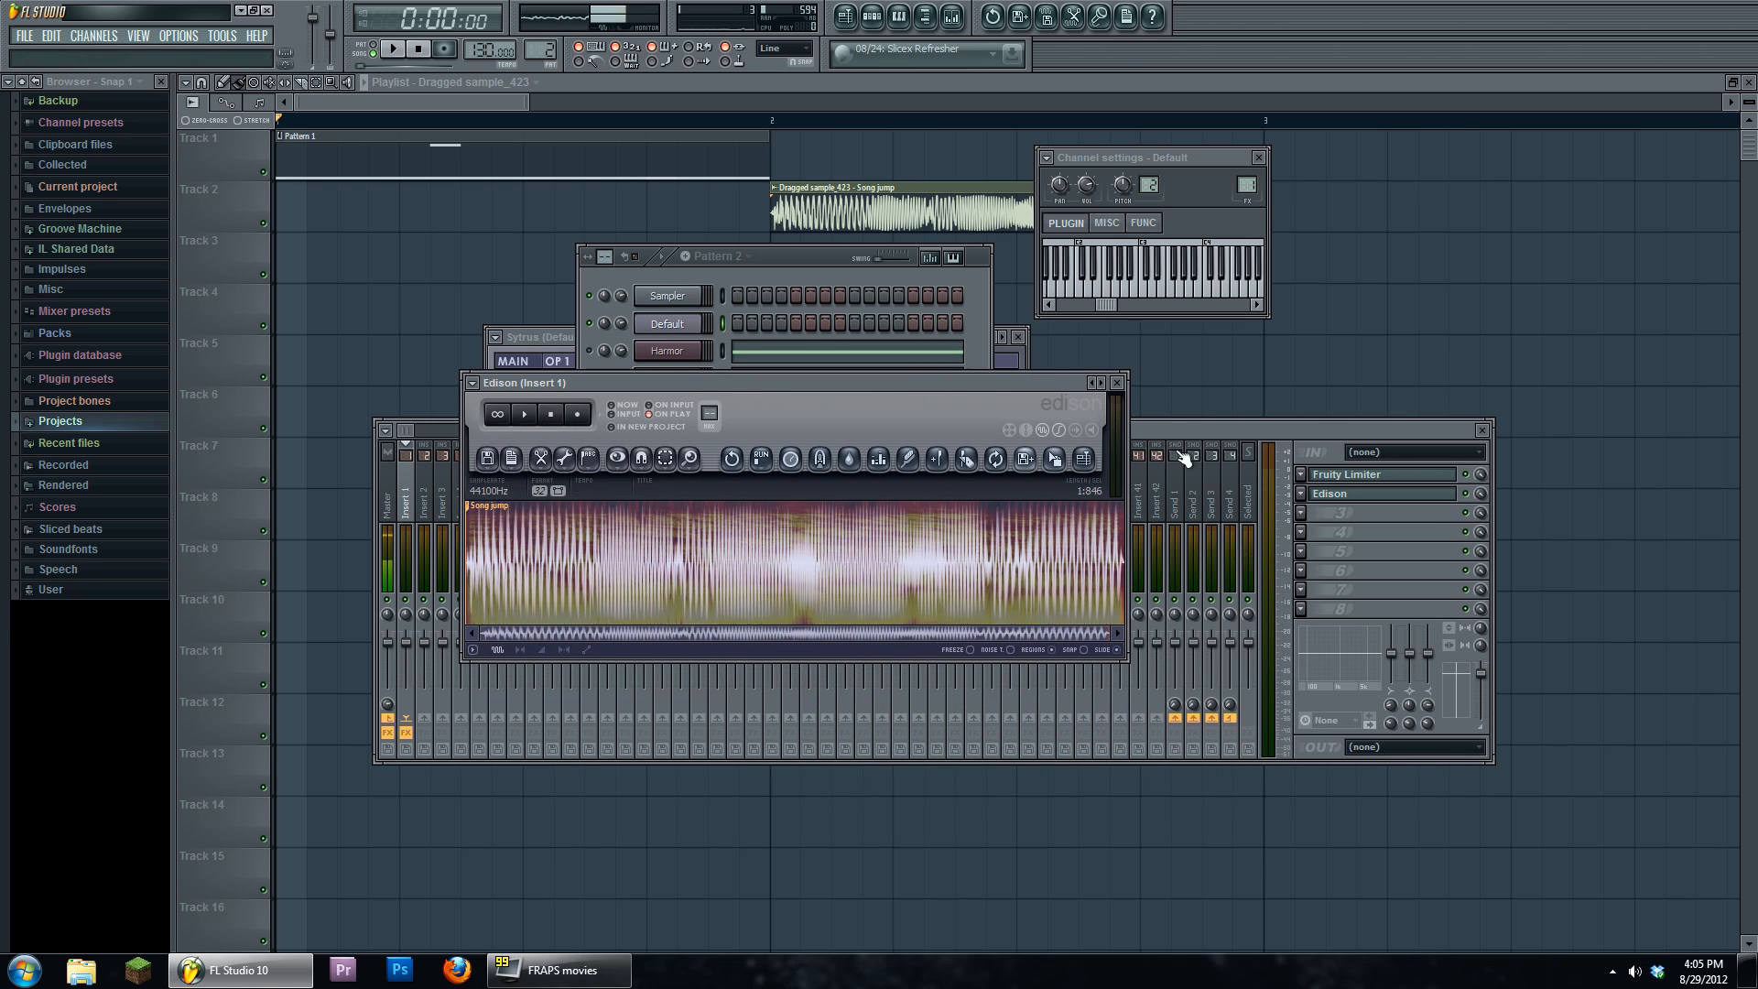